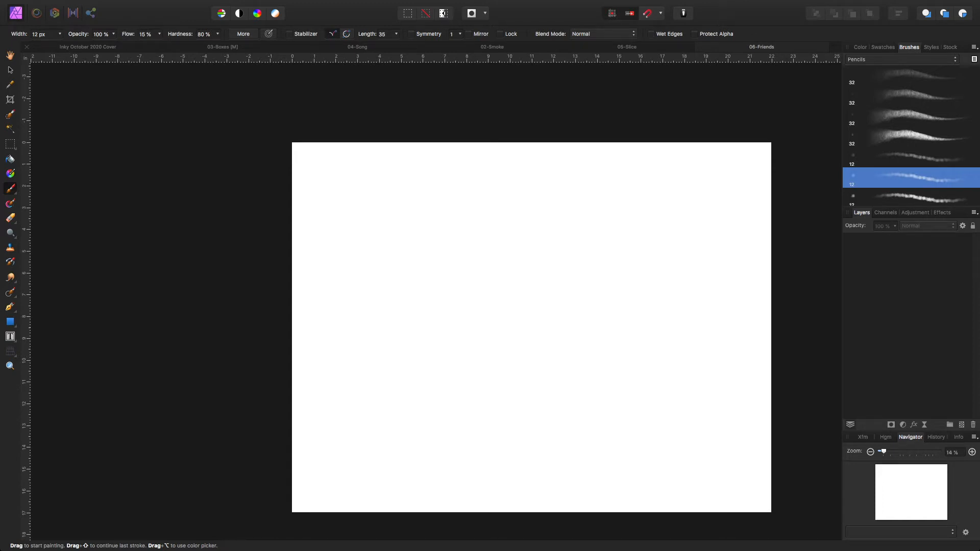
# Add a new pixel layer and lightly sketch a child's head in profile, with shoulder and forearm, using the 12 px pencil brush
pyautogui.moveTo(531, 327); pyautogui.dragTo(426, 296)
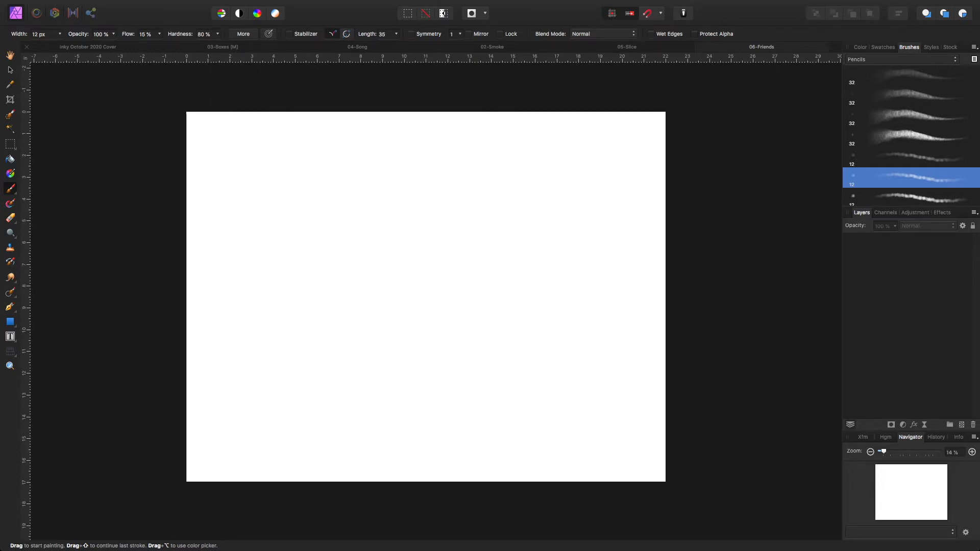
pyautogui.press('super+shift+n')
pyautogui.moveTo(465, 215); pyautogui.dragTo(460, 227)
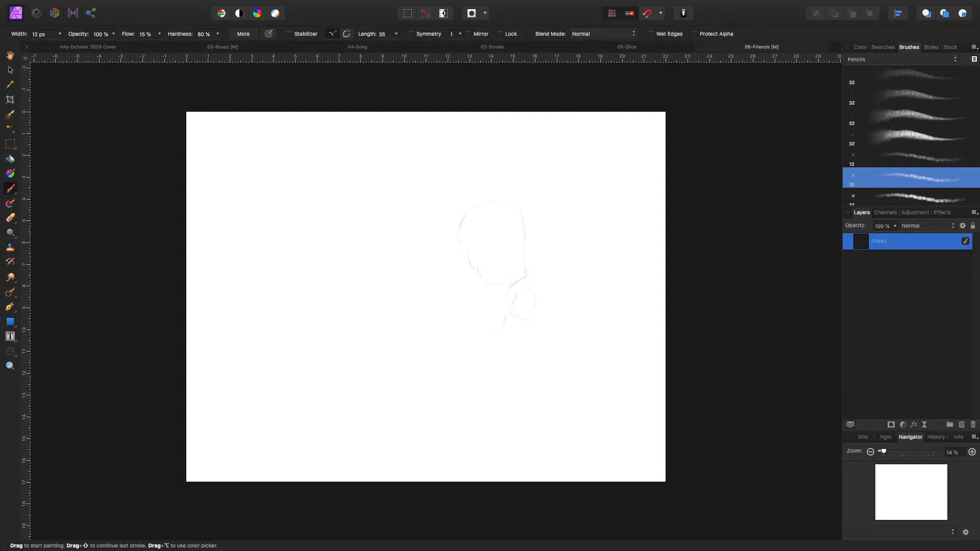
pyautogui.moveTo(503, 328)
pyautogui.mouseDown()
pyautogui.moveTo(492, 333)
pyautogui.moveTo(495, 350)
pyautogui.mouseUp()
# Enlarge the eraser to 127 px, rub out the first facial profile, and redraw the forehead, nose and mouth in pencil
pyautogui.press('e')
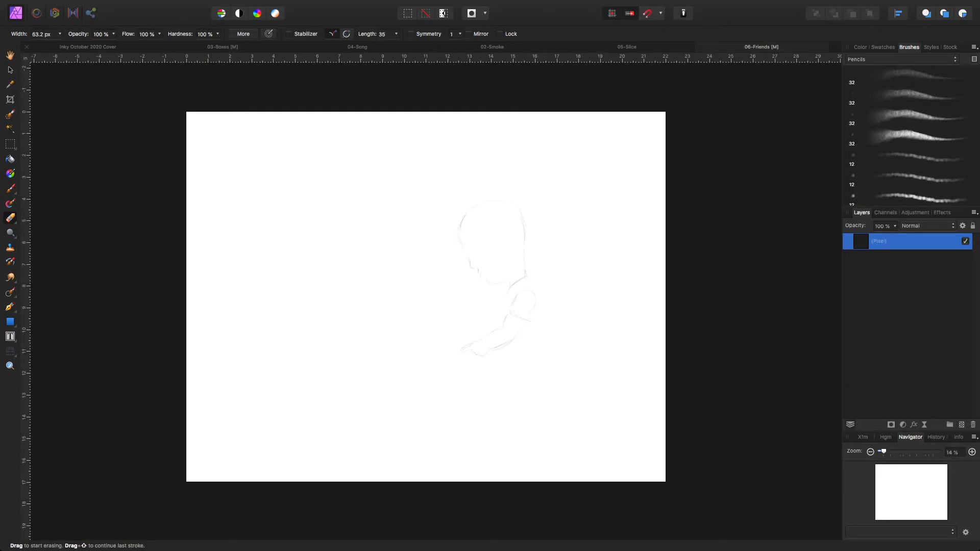
pyautogui.press(']')
pyautogui.press(']')
pyautogui.press(']')
pyautogui.press('b')
pyautogui.moveTo(463, 225); pyautogui.dragTo(460, 245)
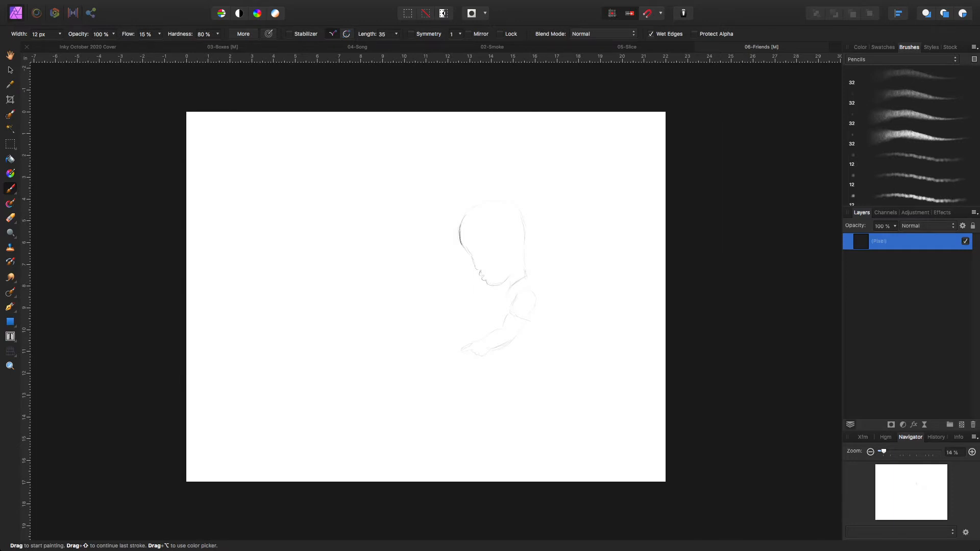
# Erase the child's nose and mouth, redraw them higher, and sketch the collar, shirt, shorts, legs and shoes
pyautogui.press('e')
pyautogui.moveTo(481, 272); pyautogui.dragTo(482, 280)
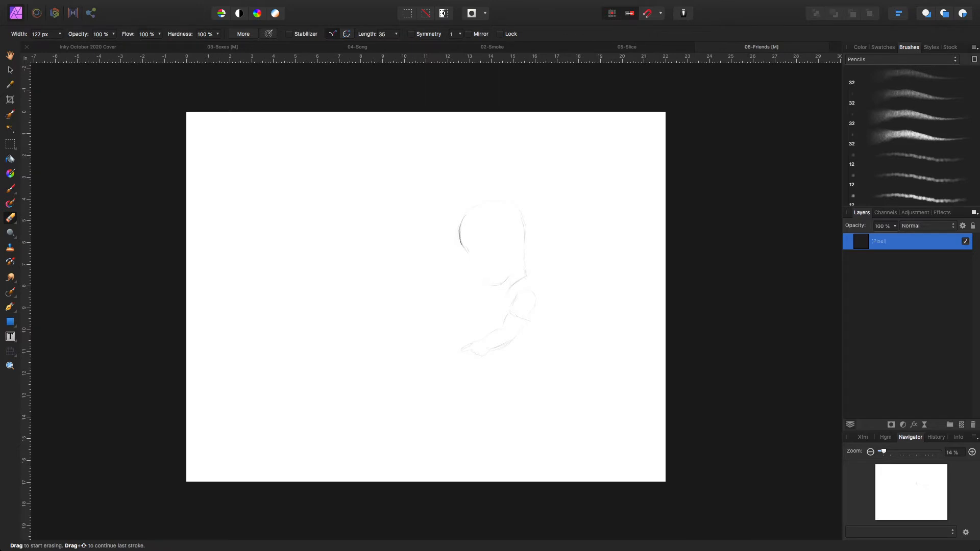
pyautogui.press('b')
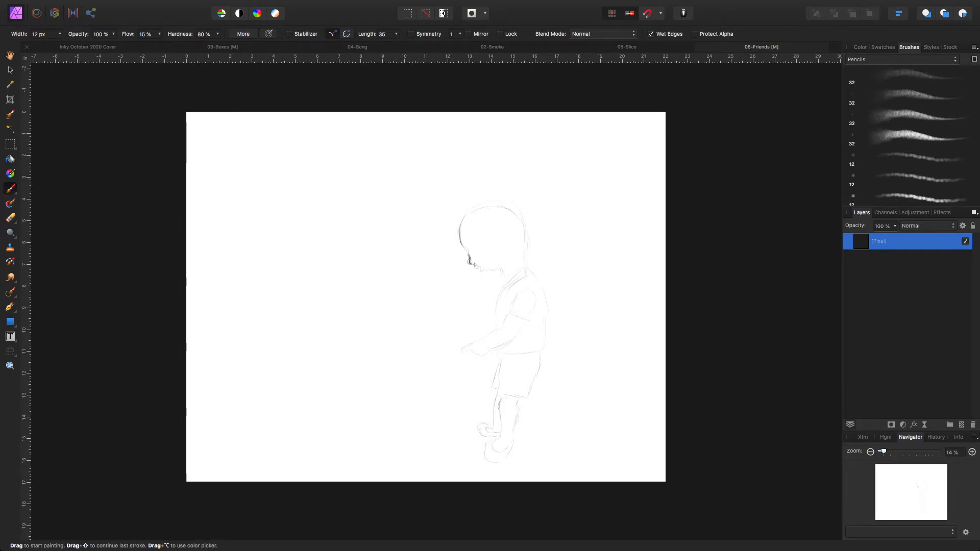
# Clean up the standing child's front leg, add the eye and ear, and rough in a crouching child's head and arms at the canvas's lower left
pyautogui.press('e')
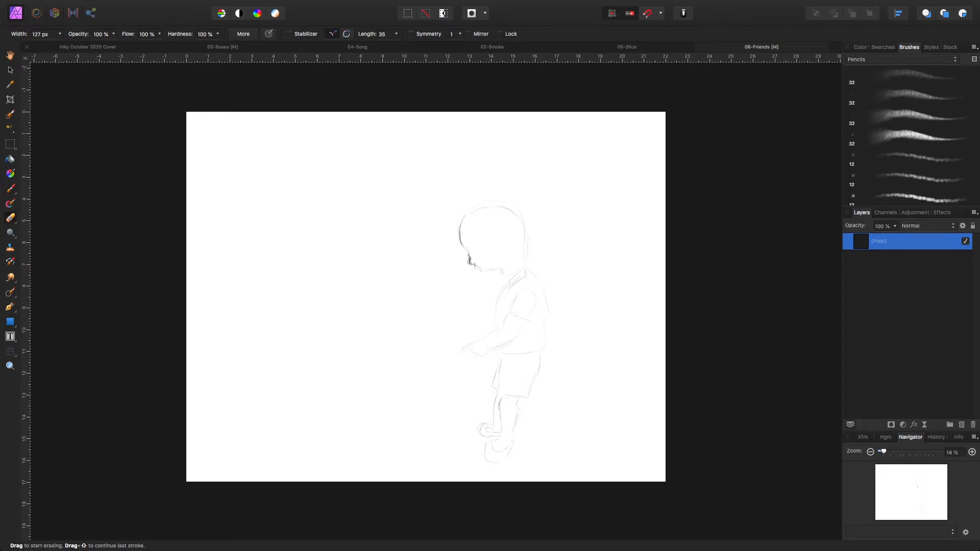
pyautogui.press('b')
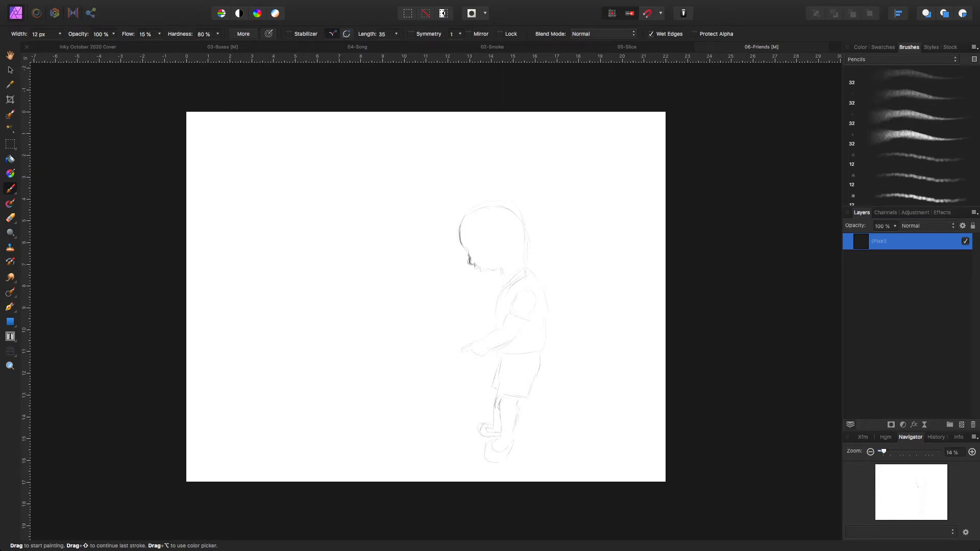
pyautogui.press('e')
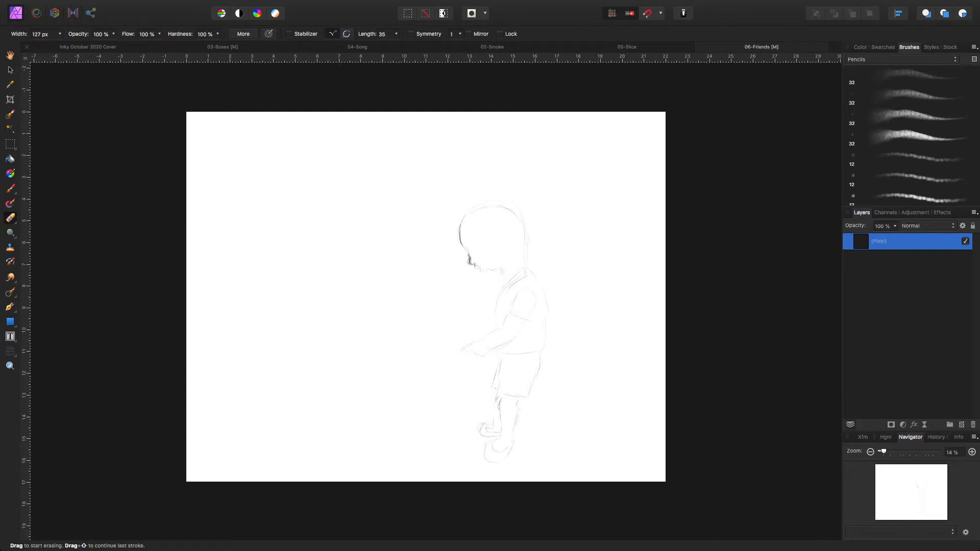
pyautogui.press('b')
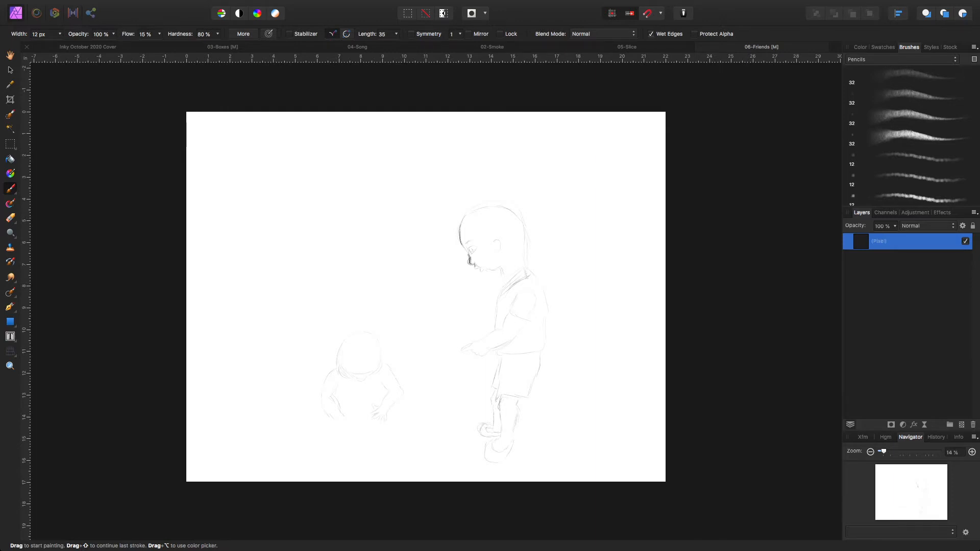
# Sketch a small elongated toy-like shape with rounded end details on the ground beneath the crouching child's open hand
pyautogui.press('super+equal')
pyautogui.press('super+equal')
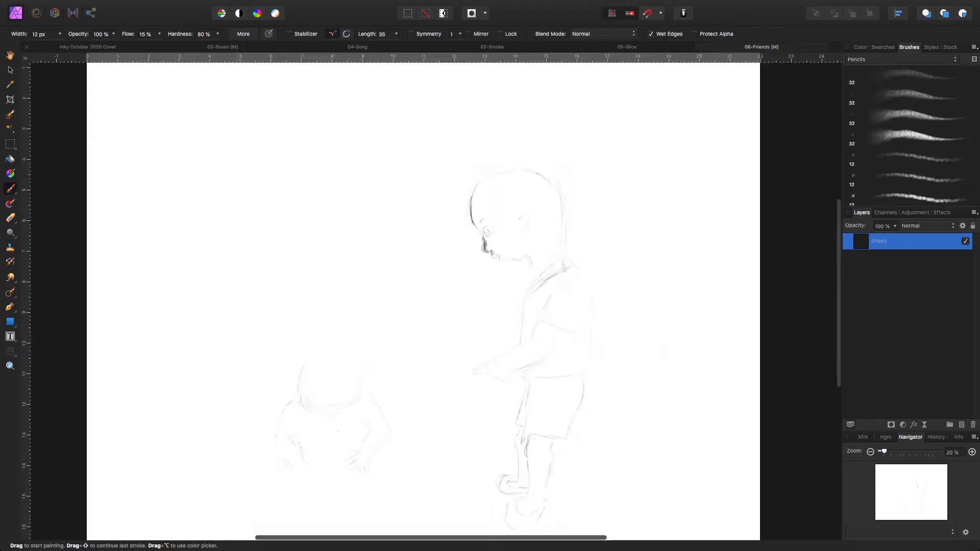
pyautogui.moveTo(339, 432)
pyautogui.mouseDown()
pyautogui.moveTo(363, 339)
pyautogui.moveTo(475, 86)
pyautogui.mouseUp()
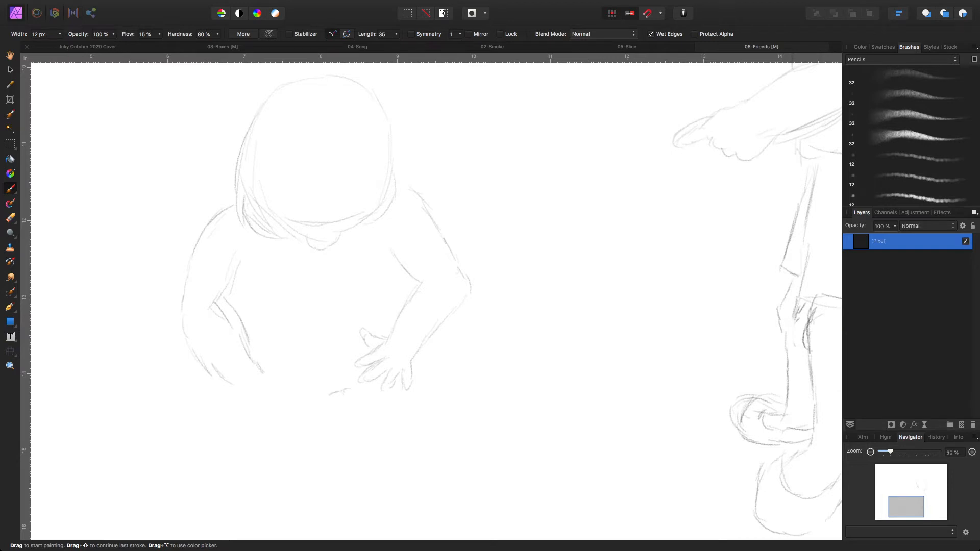
pyautogui.moveTo(368, 394); pyautogui.dragTo(382, 390)
pyautogui.moveTo(389, 408); pyautogui.dragTo(374, 407)
pyautogui.click(332, 382)
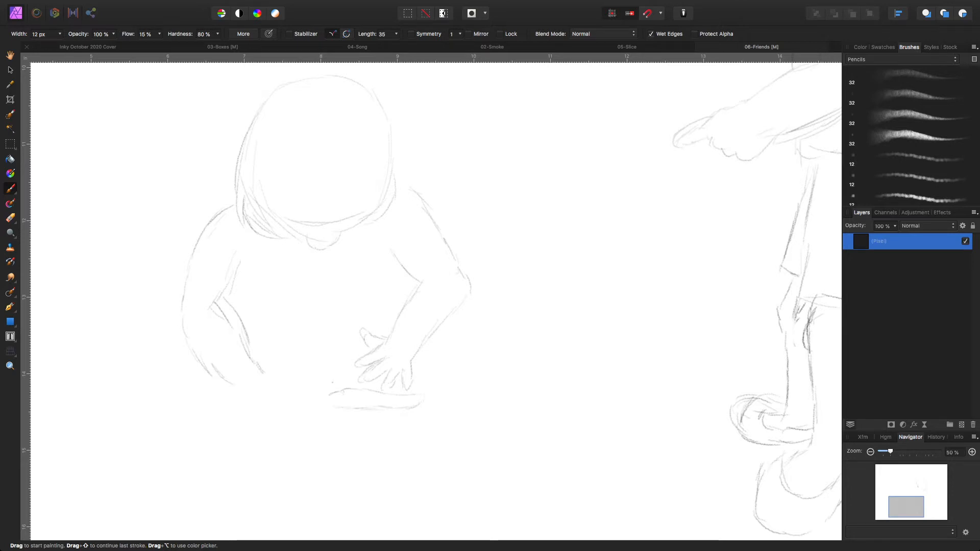
pyautogui.moveTo(328, 395); pyautogui.dragTo(329, 399)
pyautogui.moveTo(344, 391); pyautogui.dragTo(349, 403)
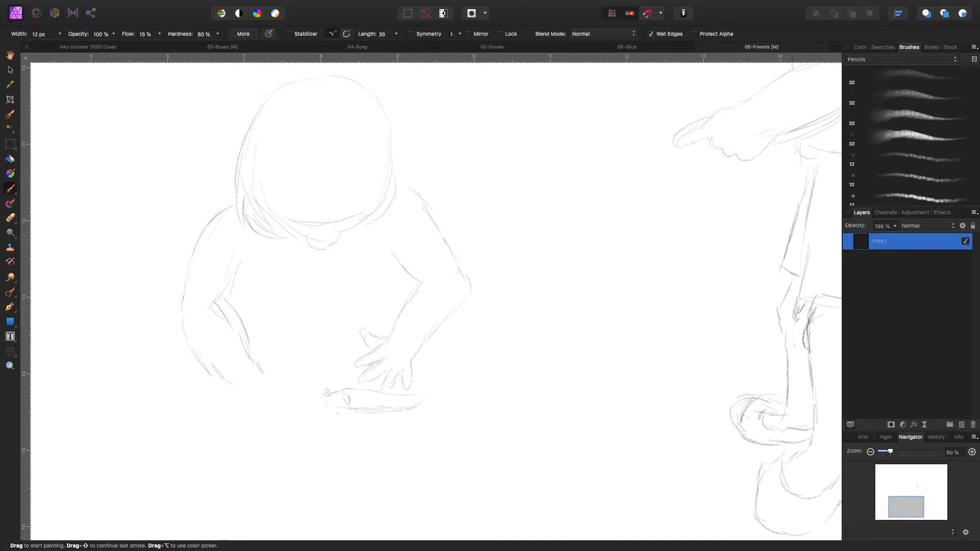
# Reinforce the crouching child's forearm on the side away from the small object and add a resting fist
pyautogui.moveTo(239, 261)
pyautogui.mouseDown()
pyautogui.moveTo(233, 288)
pyautogui.moveTo(251, 346)
pyautogui.mouseUp()
pyautogui.moveTo(255, 367); pyautogui.dragTo(265, 370)
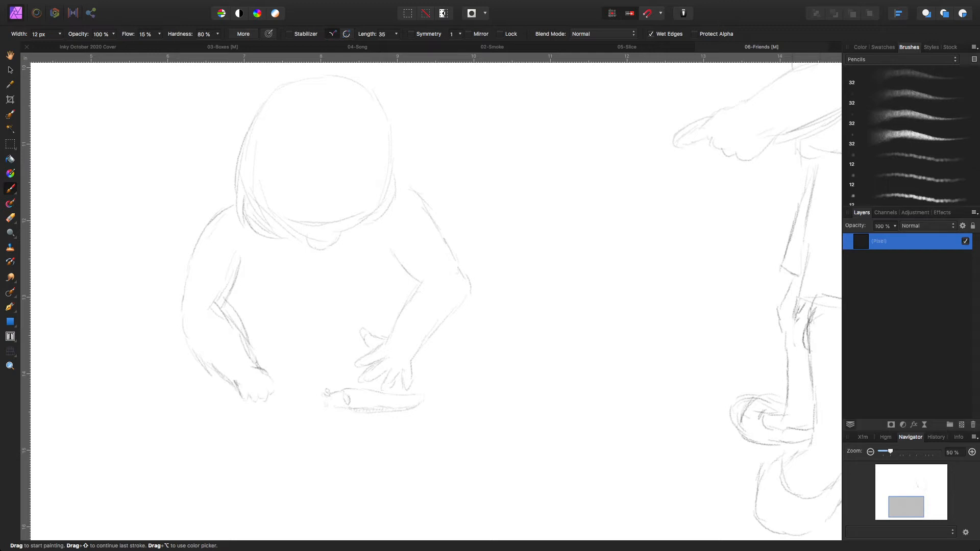
pyautogui.moveTo(235, 318)
pyautogui.mouseDown()
pyautogui.moveTo(257, 361)
pyautogui.moveTo(244, 339)
pyautogui.mouseUp()
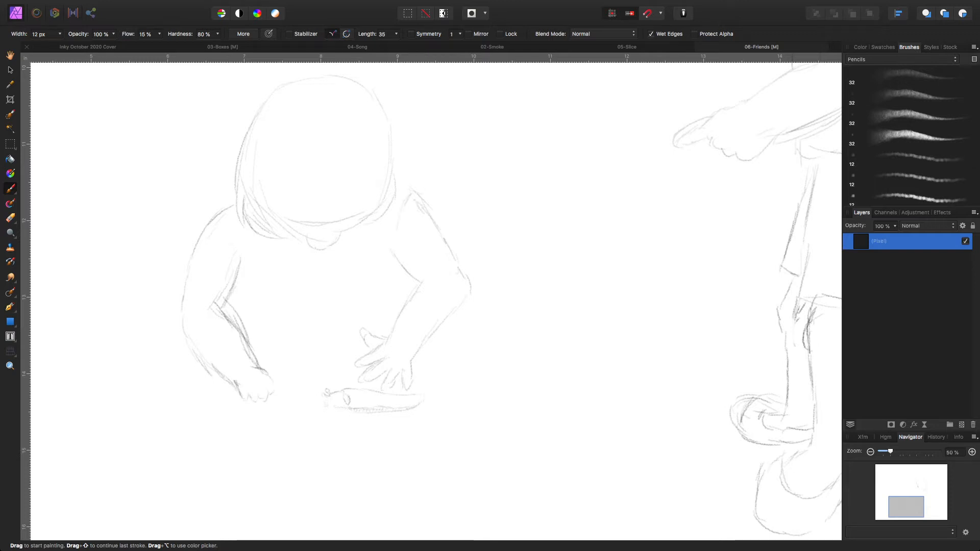
# Sketch the crouching child's shirt with shoulder edges, armholes, sides and a curved lower hem
pyautogui.moveTo(420, 192); pyautogui.dragTo(426, 203)
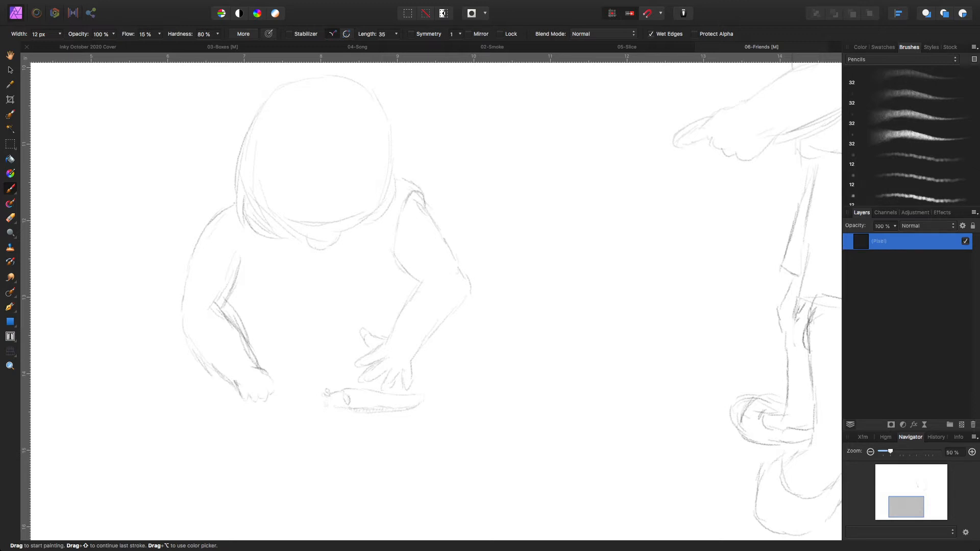
pyautogui.moveTo(232, 206)
pyautogui.mouseDown()
pyautogui.moveTo(241, 251)
pyautogui.moveTo(238, 225)
pyautogui.mouseUp()
pyautogui.moveTo(244, 296); pyautogui.dragTo(233, 305)
pyautogui.moveTo(246, 316)
pyautogui.mouseDown()
pyautogui.moveTo(308, 343)
pyautogui.moveTo(371, 318)
pyautogui.mouseUp()
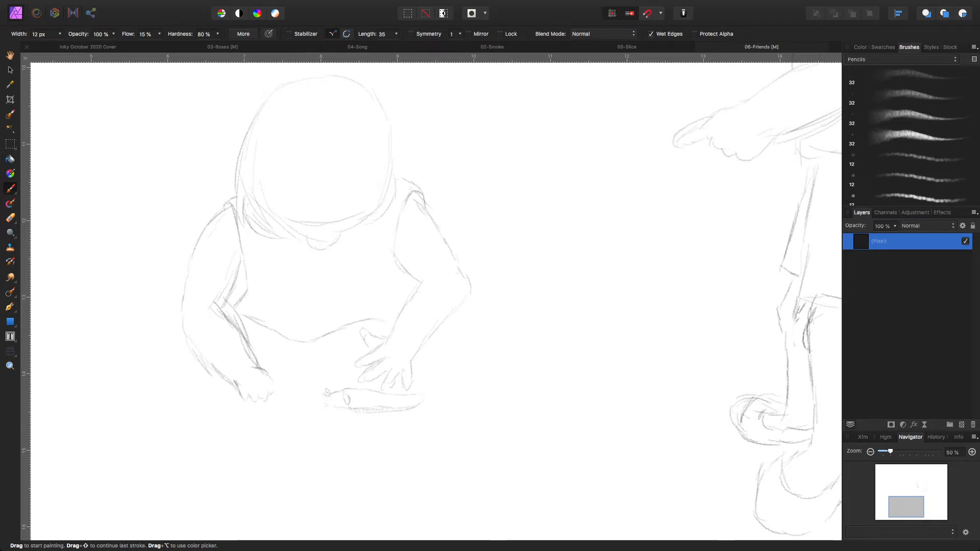
# Sketch the crouching child's bent thighs, shorts edges and the curved ground line between both hands
pyautogui.moveTo(404, 286); pyautogui.dragTo(401, 306)
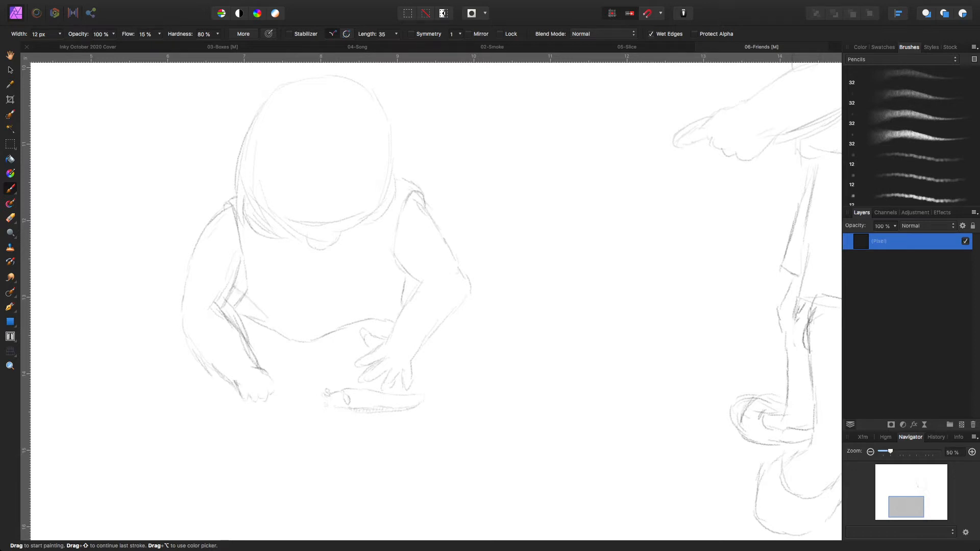
pyautogui.moveTo(352, 326); pyautogui.dragTo(402, 283)
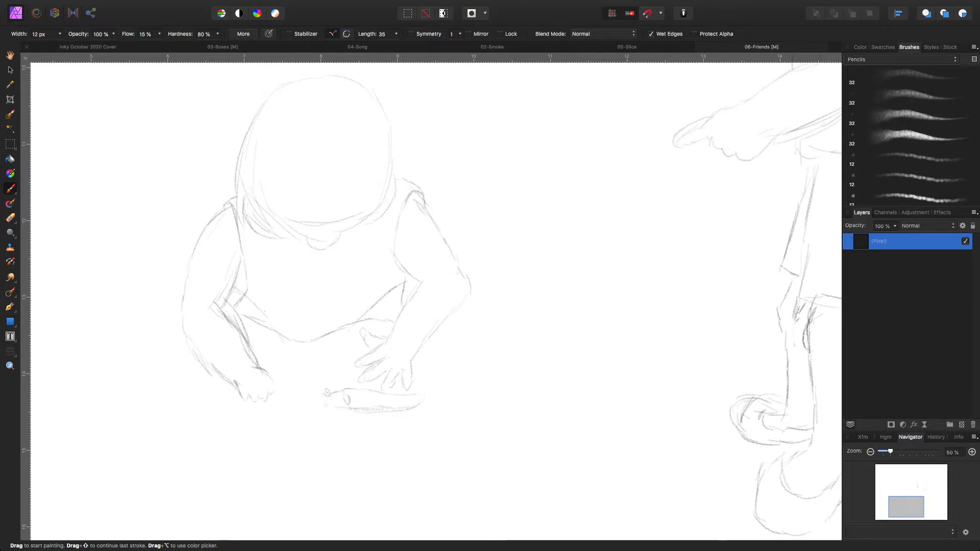
pyautogui.moveTo(279, 376); pyautogui.dragTo(337, 382)
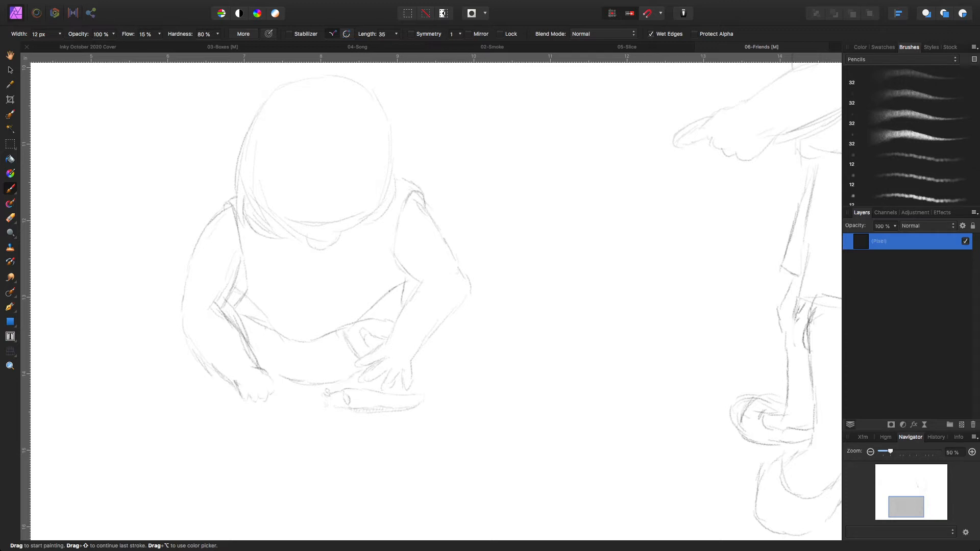
pyautogui.moveTo(267, 329); pyautogui.dragTo(251, 348)
# Reduce the eraser to 40.7 px, remove overlapping lines beside the crouching child's bent thigh, and redraw its edge in pencil
pyautogui.press('e')
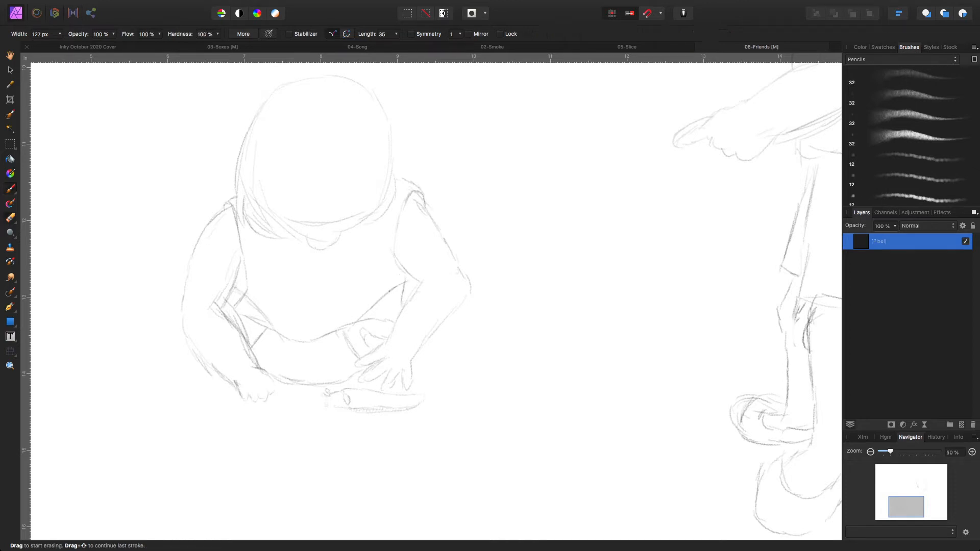
pyautogui.press('[')
pyautogui.press('[')
pyautogui.press('[')
pyautogui.press('[')
pyautogui.press('[')
pyautogui.press('[')
pyautogui.press('[')
pyautogui.press('[')
pyautogui.press('[')
pyautogui.press('[')
pyautogui.press('[')
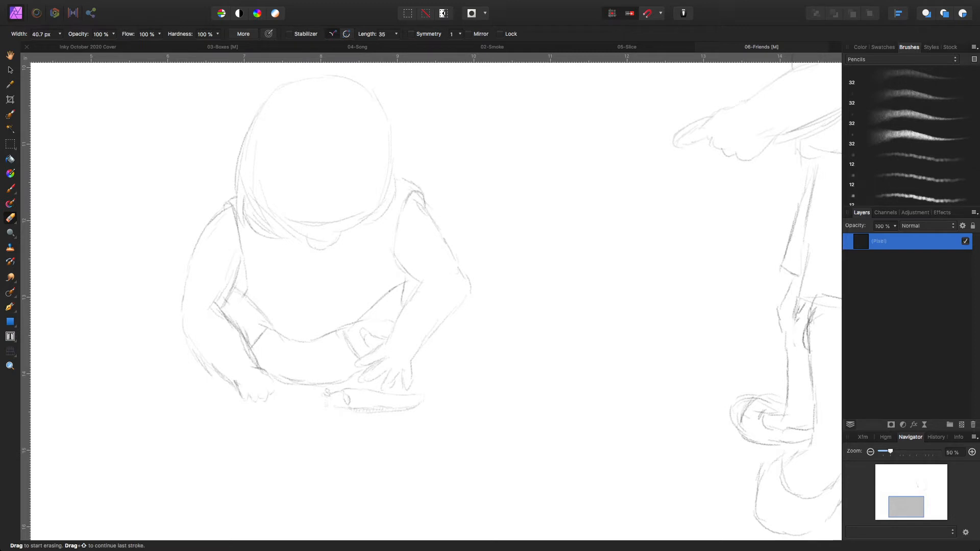
pyautogui.press('b')
pyautogui.moveTo(257, 310); pyautogui.dragTo(275, 331)
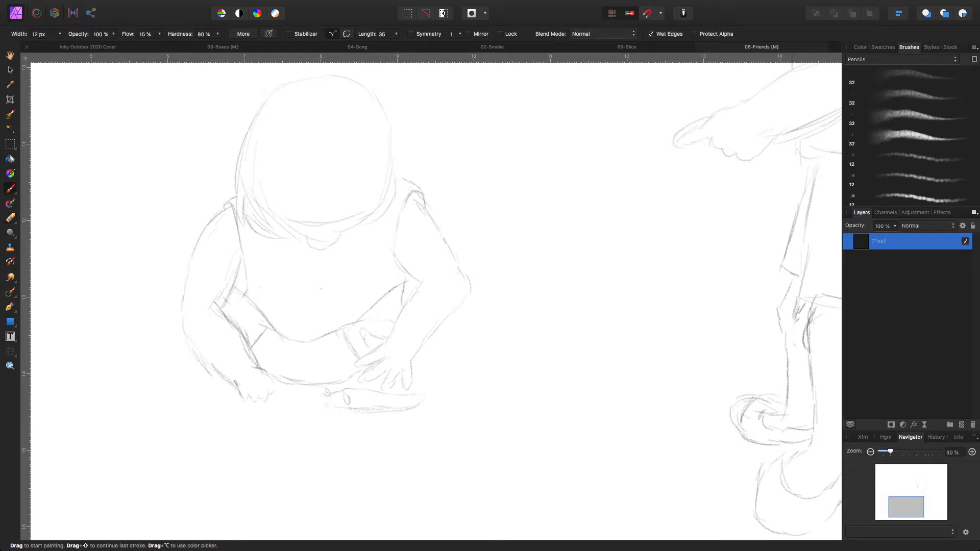
# Add fold and thigh contours across the crouching child's lap, and darken the brow line with eyelashes on the lowered face
pyautogui.moveTo(283, 307); pyautogui.dragTo(296, 318)
pyautogui.moveTo(351, 295); pyautogui.dragTo(312, 319)
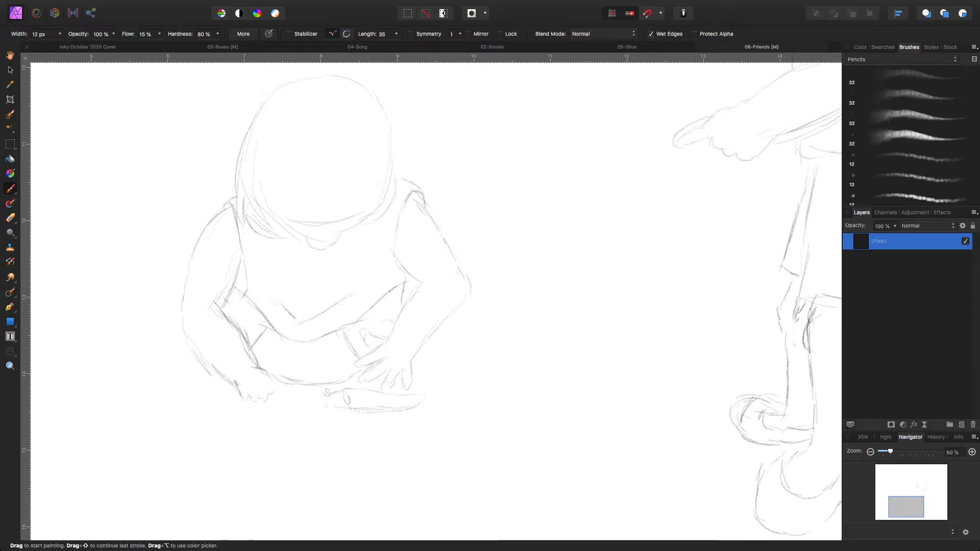
pyautogui.moveTo(380, 281); pyautogui.dragTo(405, 278)
pyautogui.moveTo(304, 223); pyautogui.dragTo(340, 220)
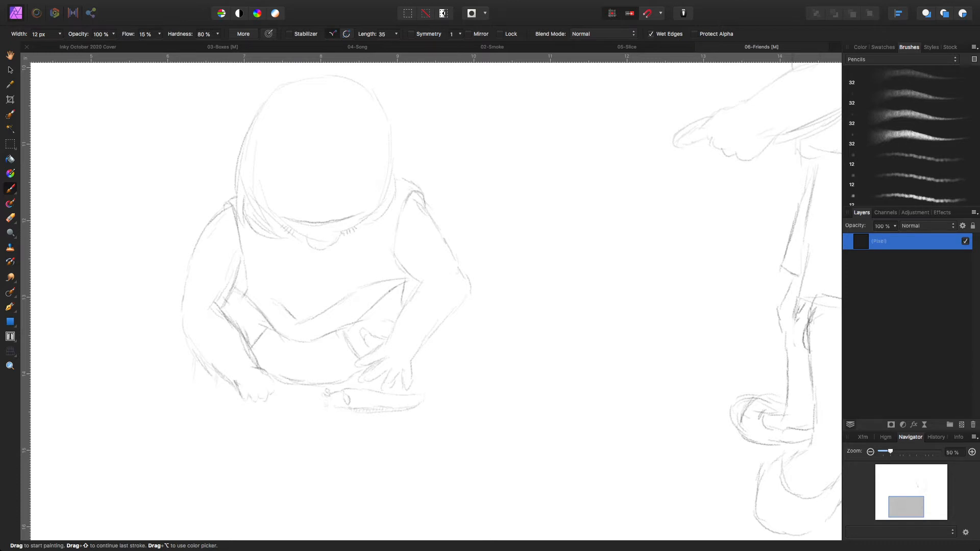
# Draw both of the crouching child's shoes and the lower leg line behind the open hand
pyautogui.moveTo(197, 393); pyautogui.dragTo(211, 388)
pyautogui.moveTo(193, 399)
pyautogui.mouseDown()
pyautogui.moveTo(223, 411)
pyautogui.moveTo(172, 420)
pyautogui.moveTo(206, 432)
pyautogui.mouseUp()
pyautogui.moveTo(209, 430); pyautogui.dragTo(225, 411)
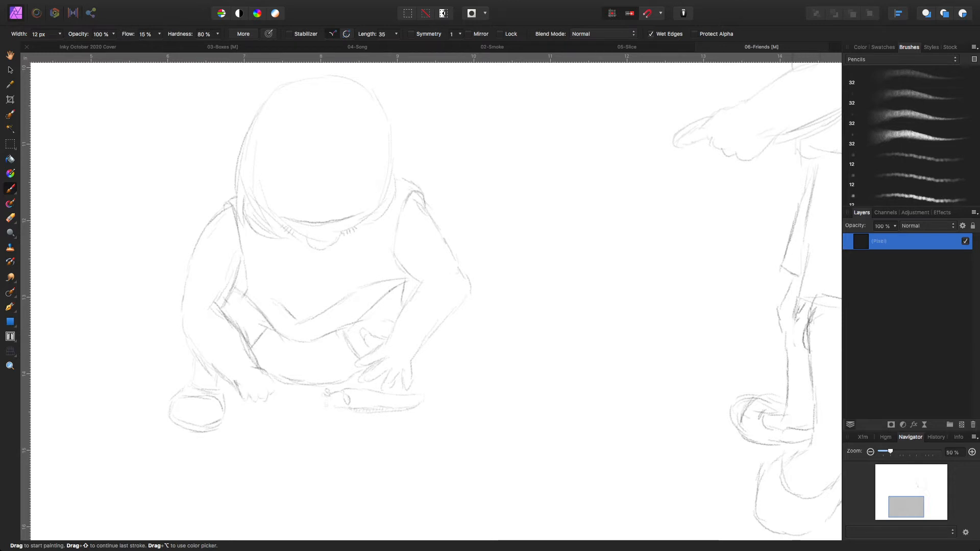
pyautogui.moveTo(444, 333); pyautogui.dragTo(450, 378)
pyautogui.moveTo(424, 386); pyautogui.dragTo(455, 383)
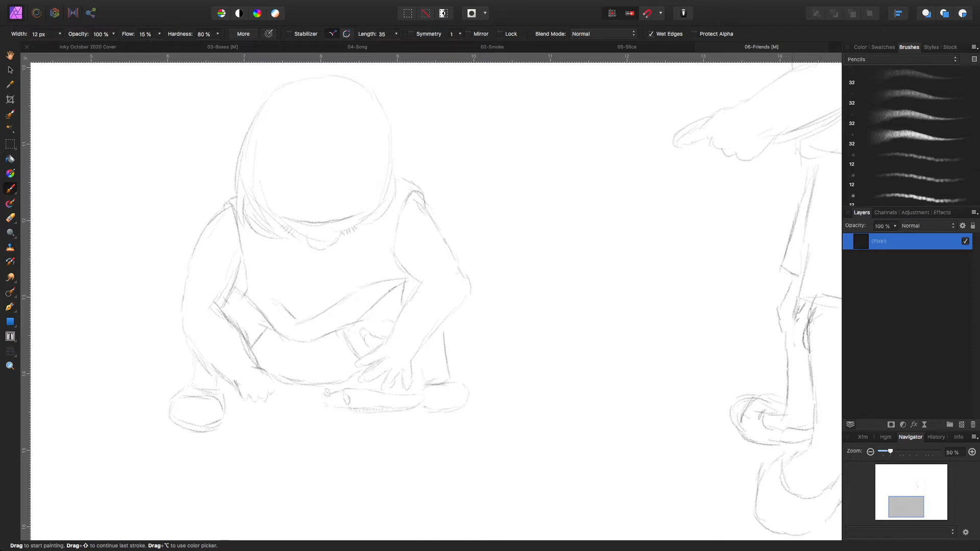
pyautogui.moveTo(430, 409); pyautogui.dragTo(455, 407)
# Sketch the crouching child's hair with a centre parting, a curved hairline and loose strands hanging on both sides
pyautogui.moveTo(238, 204); pyautogui.dragTo(241, 221)
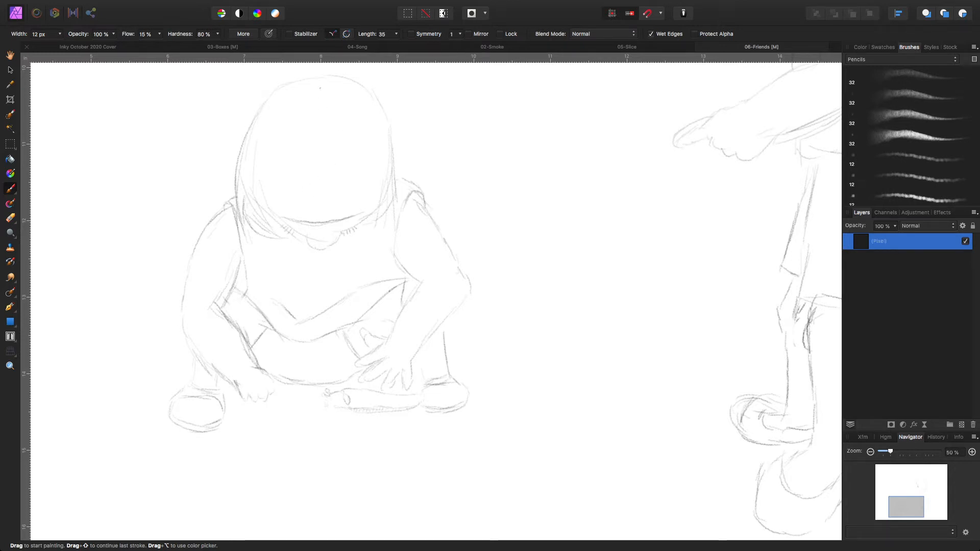
pyautogui.moveTo(325, 113); pyautogui.dragTo(326, 202)
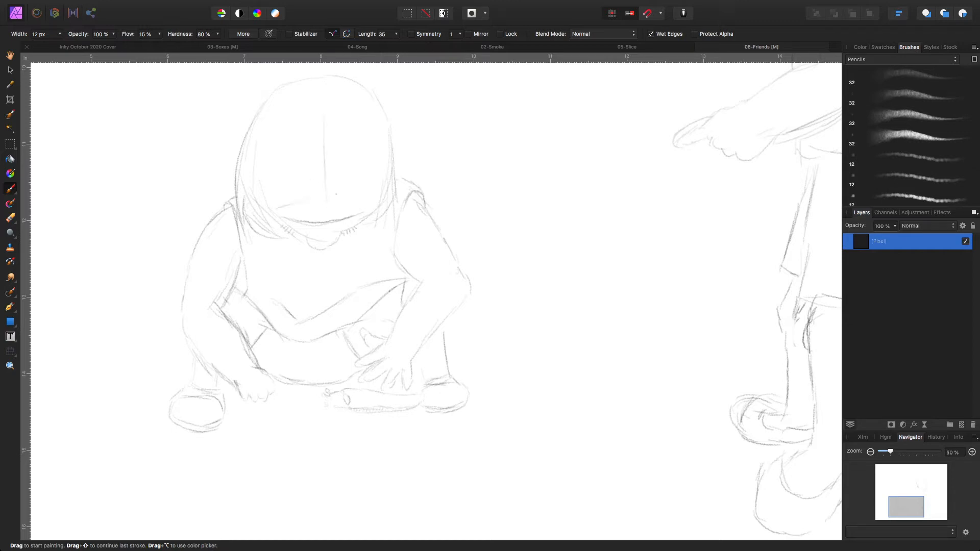
pyautogui.moveTo(329, 198); pyautogui.dragTo(376, 205)
pyautogui.moveTo(380, 221); pyautogui.dragTo(387, 237)
pyautogui.moveTo(393, 222); pyautogui.dragTo(385, 247)
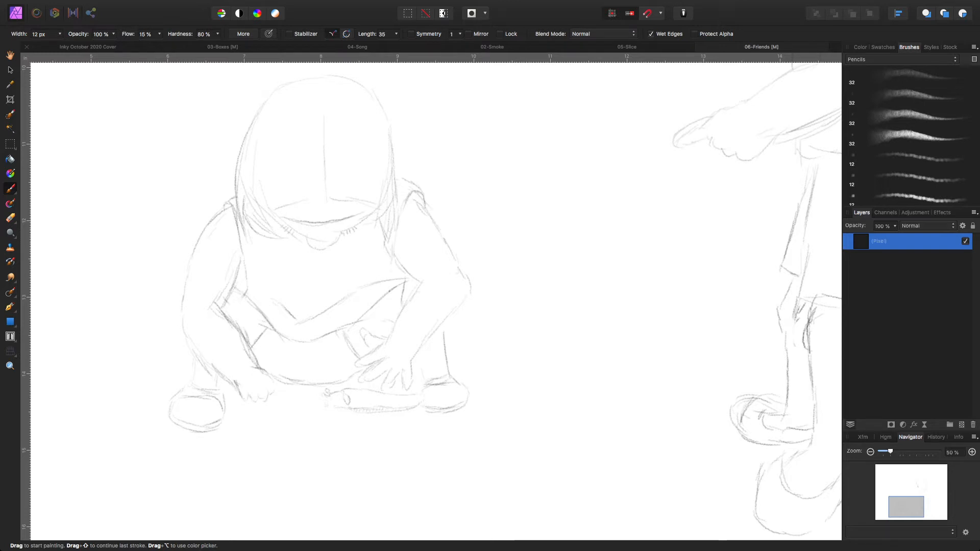
pyautogui.moveTo(247, 238); pyautogui.dragTo(256, 258)
# Erase the inner crown line on the standing child's head with the 40.7 px eraser, and set the pencil brush to 21 px
pyautogui.moveTo(623, 168); pyautogui.dragTo(260, 451)
pyautogui.moveTo(554, 237)
pyautogui.mouseDown()
pyautogui.moveTo(534, 359)
pyautogui.moveTo(582, 460)
pyautogui.mouseUp()
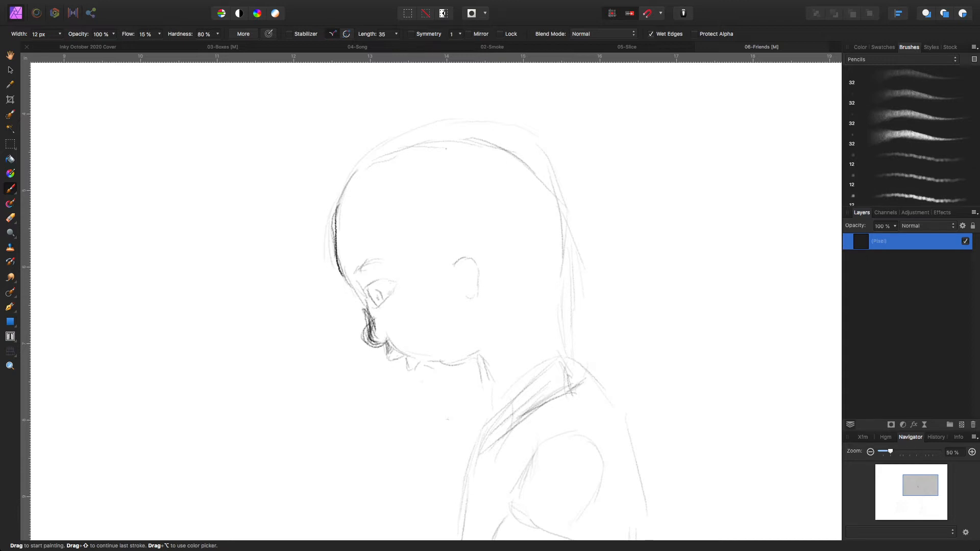
pyautogui.press(']')
pyautogui.press(']')
pyautogui.moveTo(509, 155); pyautogui.dragTo(526, 166)
pyautogui.press('e')
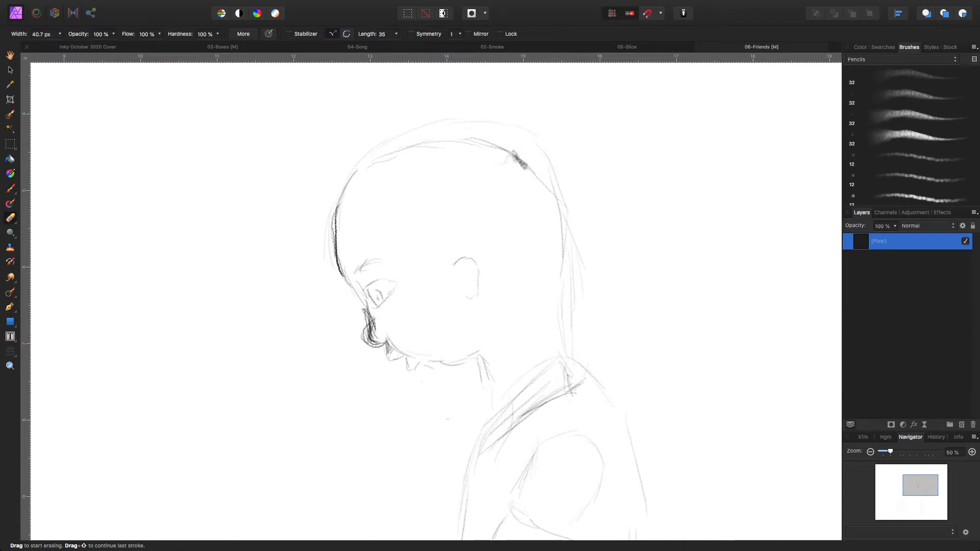
pyautogui.moveTo(527, 168)
pyautogui.mouseDown()
pyautogui.moveTo(480, 142)
pyautogui.moveTo(447, 139)
pyautogui.moveTo(391, 152)
pyautogui.moveTo(377, 165)
pyautogui.mouseUp()
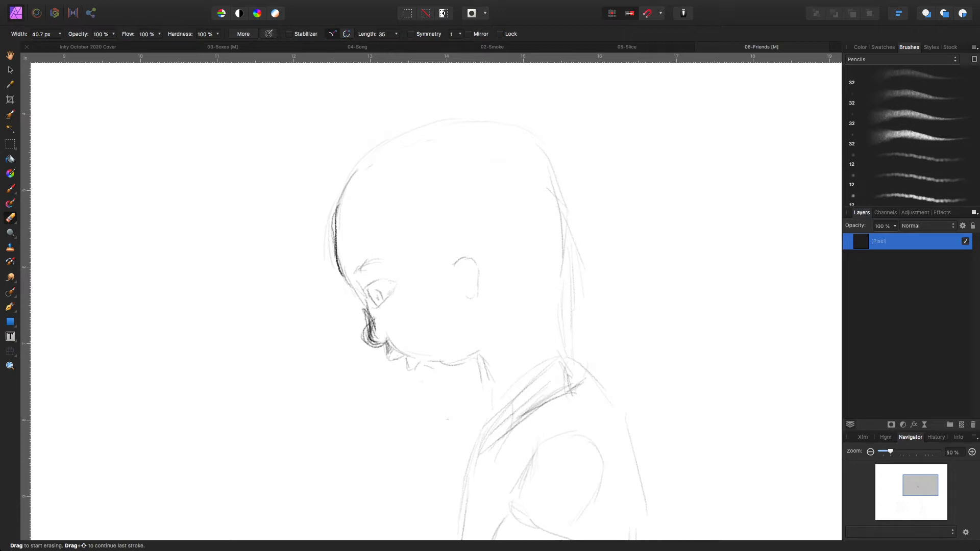
pyautogui.press('b')
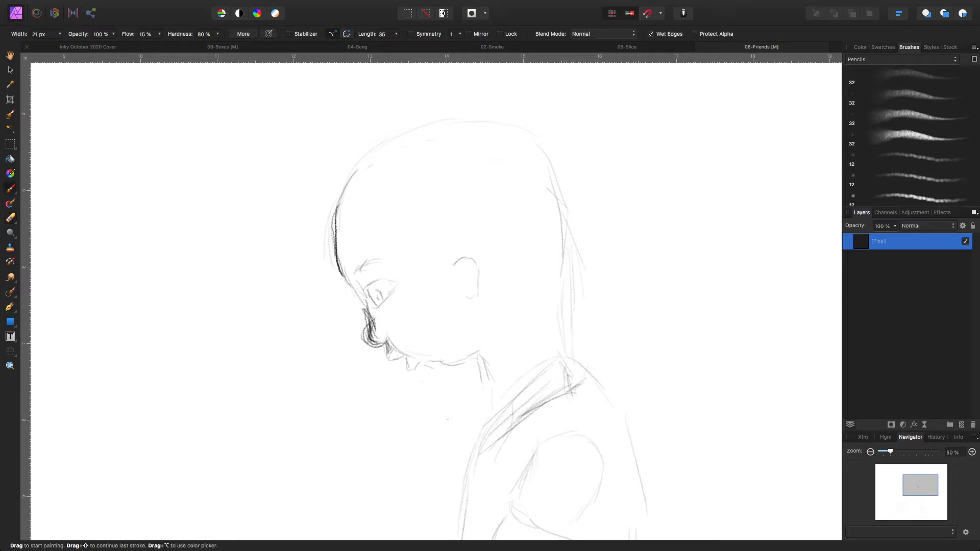
# Darken the standing child's front neck line and jaw end with pencil, and add short contour strokes beside the nose
pyautogui.moveTo(490, 385); pyautogui.dragTo(498, 404)
pyautogui.moveTo(487, 351); pyautogui.dragTo(507, 335)
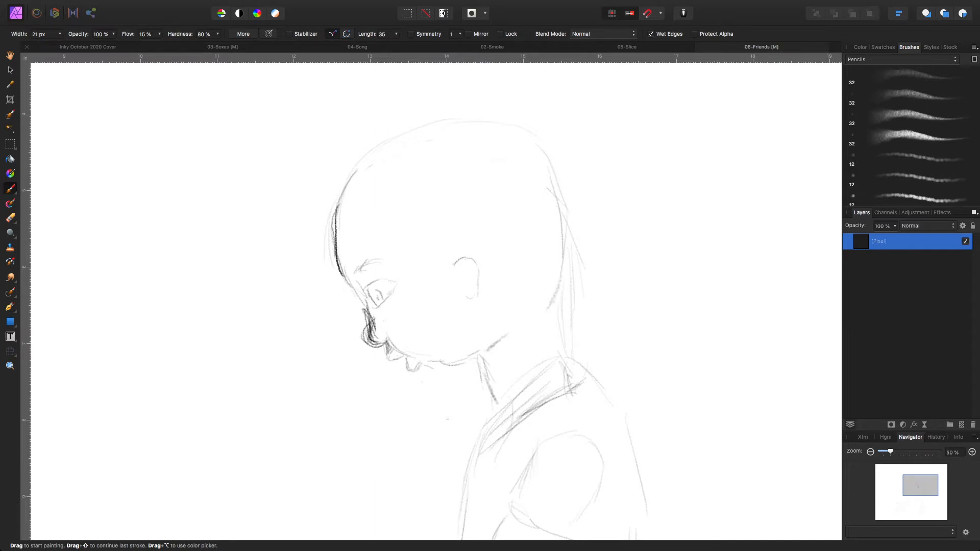
pyautogui.moveTo(385, 318); pyautogui.dragTo(388, 335)
pyautogui.moveTo(372, 310); pyautogui.dragTo(371, 326)
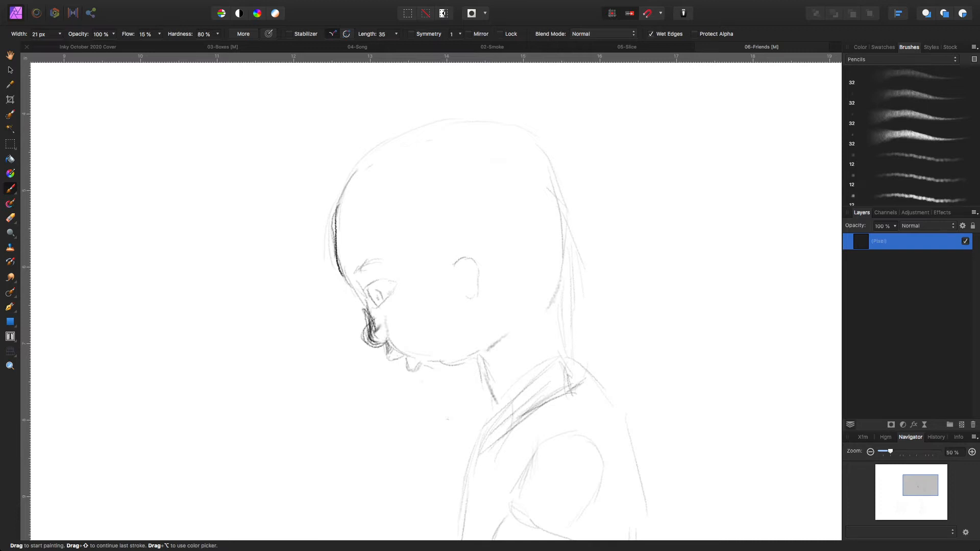
# Sketch the standing child's wavy hairline from forehead to nape, and add pencil detail to the brow, inner ear, cheek and back of the neck
pyautogui.moveTo(343, 269)
pyautogui.mouseDown()
pyautogui.moveTo(352, 284)
pyautogui.moveTo(352, 275)
pyautogui.mouseUp()
pyautogui.moveTo(377, 211); pyautogui.dragTo(406, 221)
pyautogui.moveTo(519, 261); pyautogui.dragTo(552, 287)
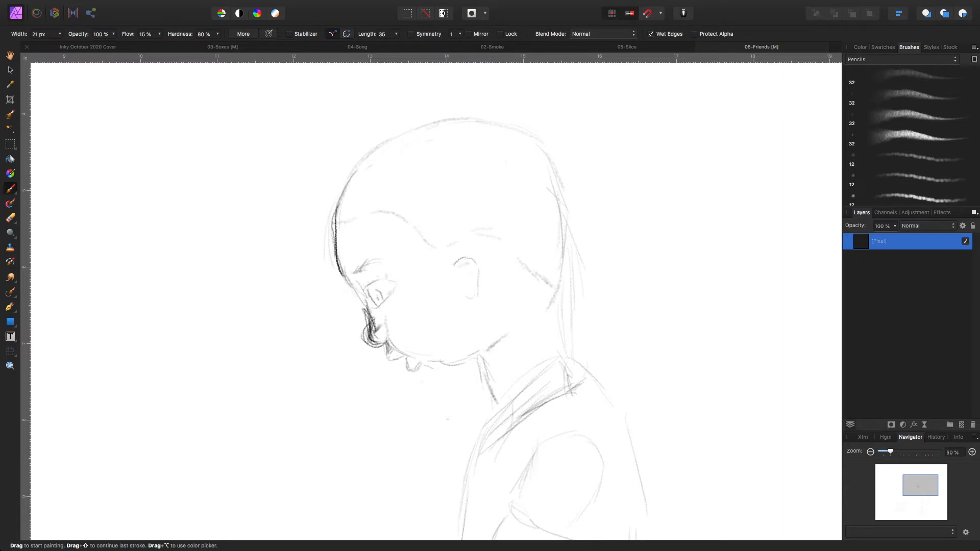
pyautogui.moveTo(468, 269); pyautogui.dragTo(464, 278)
pyautogui.moveTo(451, 322); pyautogui.dragTo(449, 338)
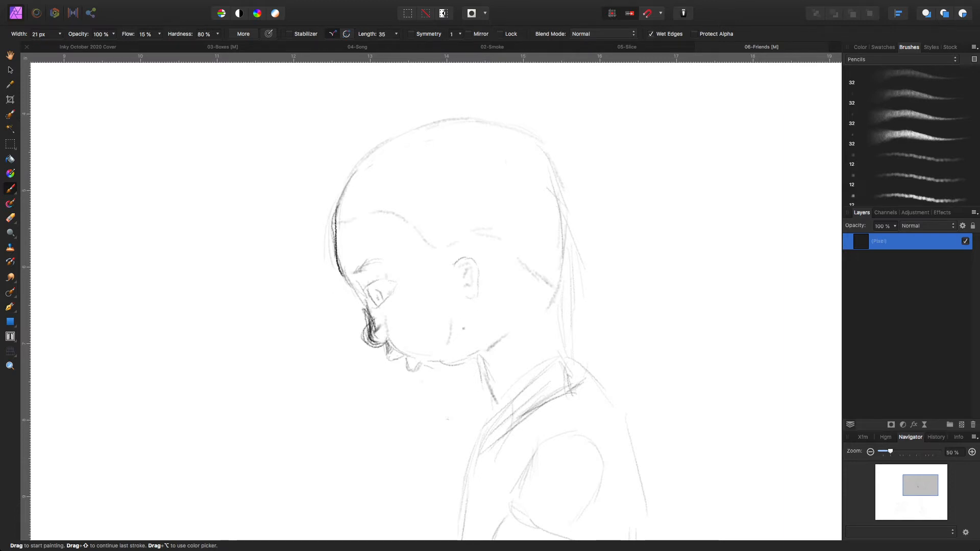
pyautogui.moveTo(552, 313); pyautogui.dragTo(561, 358)
# Darken the outlines of both of the standing child's shoes with the 21 px pencil brush
pyautogui.moveTo(502, 443); pyautogui.dragTo(591, 223)
pyautogui.moveTo(589, 399); pyautogui.dragTo(634, 232)
pyautogui.moveTo(629, 274); pyautogui.dragTo(710, 100)
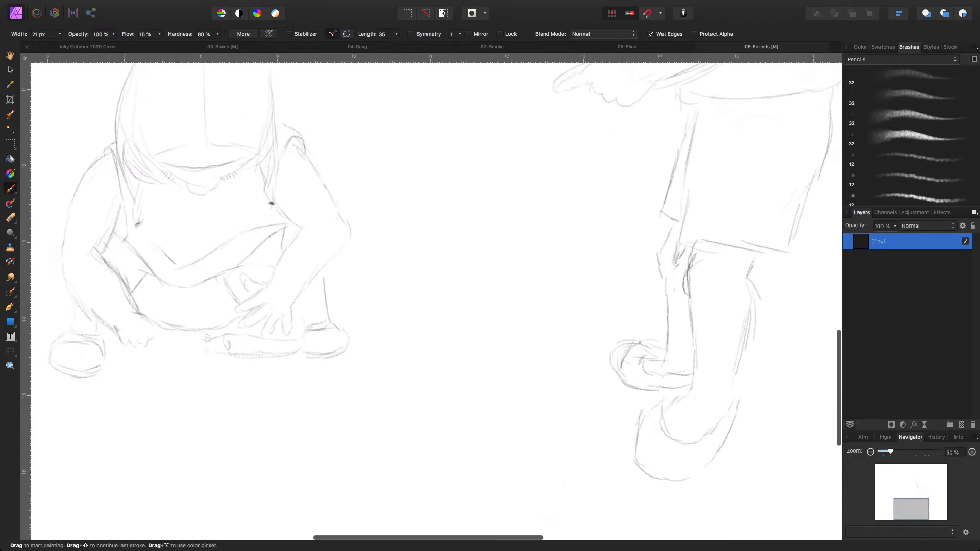
pyautogui.moveTo(665, 351)
pyautogui.mouseDown()
pyautogui.moveTo(624, 355)
pyautogui.moveTo(617, 372)
pyautogui.moveTo(627, 385)
pyautogui.moveTo(624, 355)
pyautogui.mouseUp()
pyautogui.press('e')
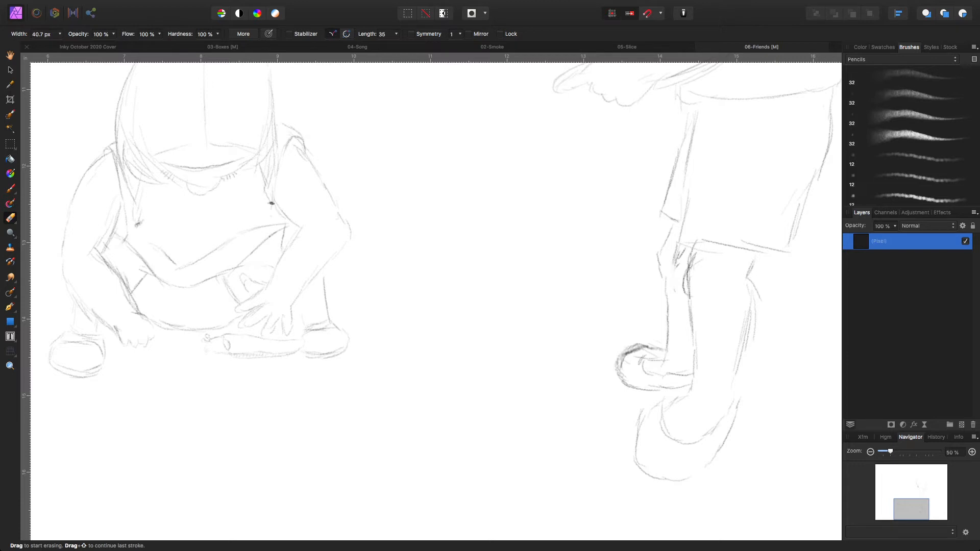
pyautogui.press('b')
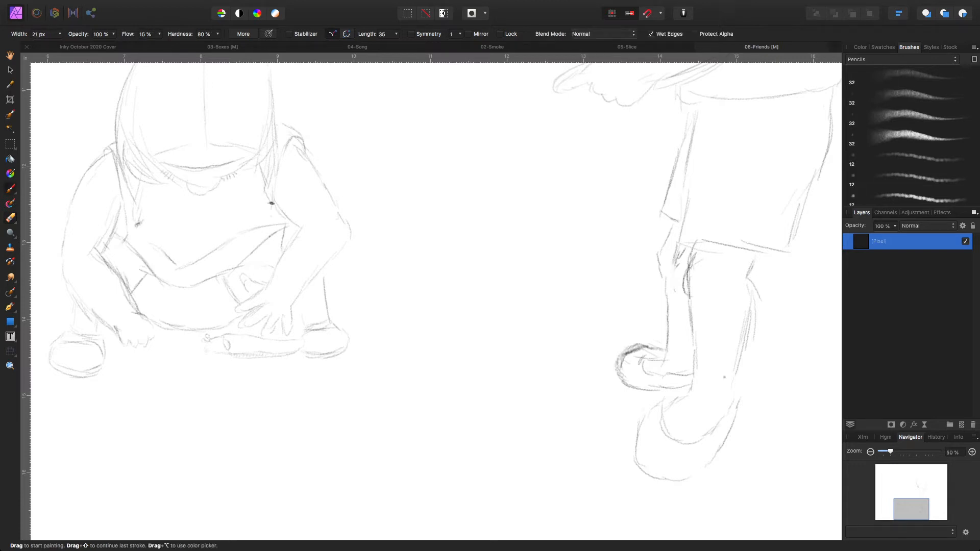
pyautogui.moveTo(739, 391); pyautogui.dragTo(738, 404)
pyautogui.moveTo(664, 402)
pyautogui.mouseDown()
pyautogui.moveTo(640, 437)
pyautogui.moveTo(646, 423)
pyautogui.mouseUp()
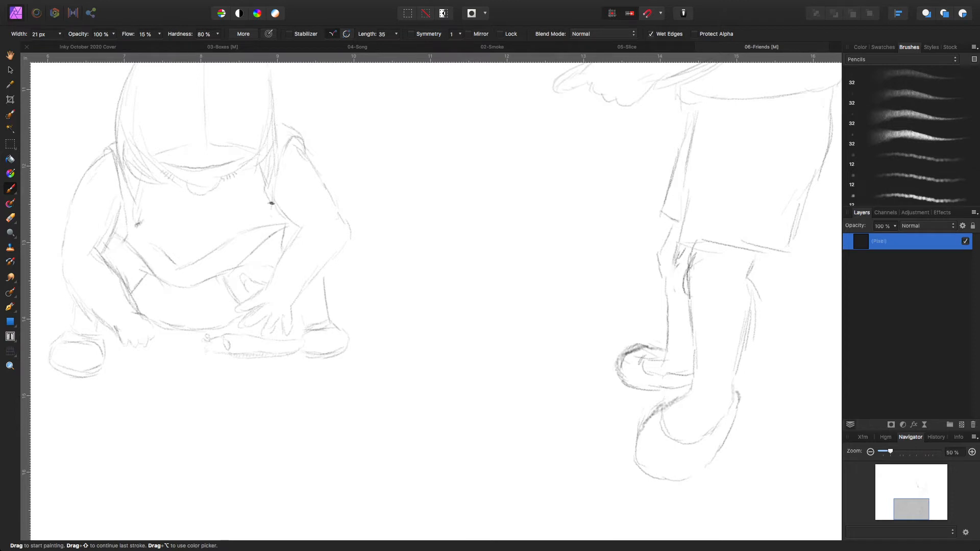
# Choose the first 12 px brush in the Pens category and add a new pixel layer above the sketch for inking
pyautogui.scroll(5, 434, 301)
pyautogui.hscroll(-4, 434, 302)
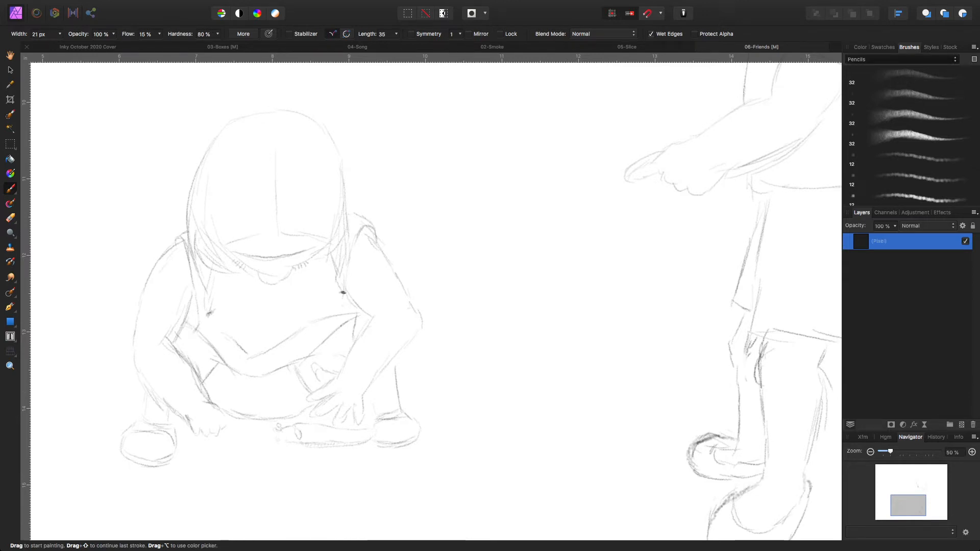
pyautogui.click(888, 69)
pyautogui.click(911, 76)
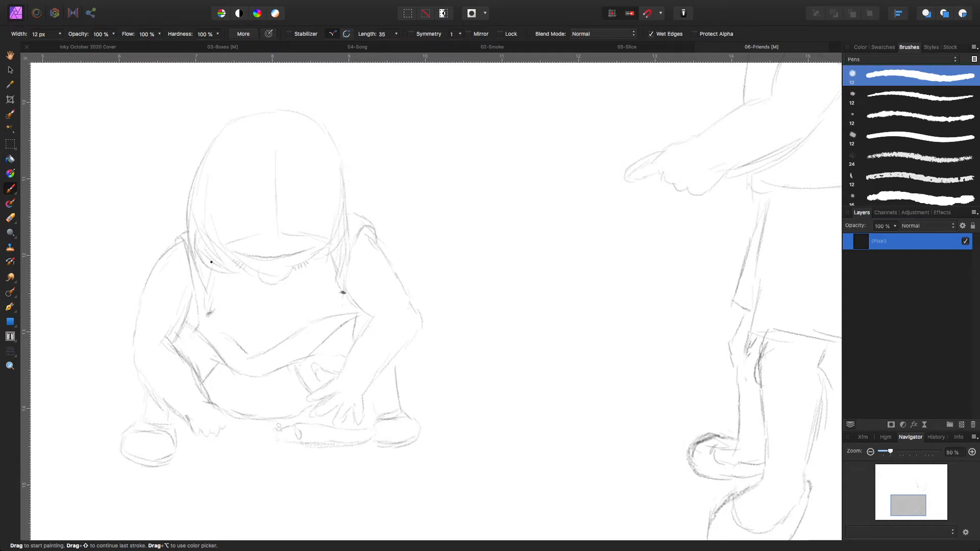
pyautogui.press('super+shift+n')
# Ink the standing child's profile from forehead through nose, lips and chin to the jaw, plus the nostril and front neck line
pyautogui.moveTo(692, 192); pyautogui.dragTo(393, 547)
pyautogui.moveTo(333, 74); pyautogui.dragTo(358, 156)
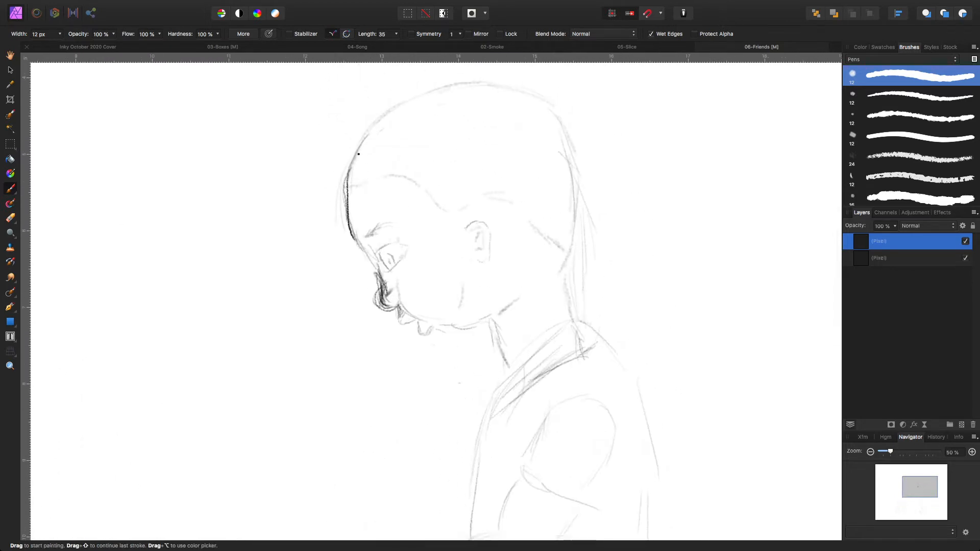
pyautogui.moveTo(349, 187)
pyautogui.mouseDown()
pyautogui.moveTo(352, 233)
pyautogui.moveTo(381, 299)
pyautogui.moveTo(388, 307)
pyautogui.moveTo(400, 294)
pyautogui.mouseUp()
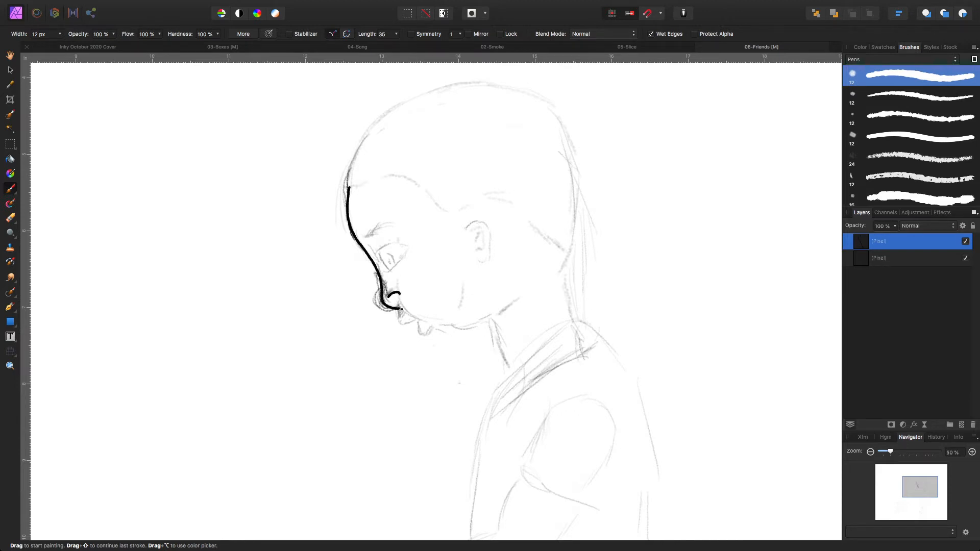
pyautogui.click(397, 303)
pyautogui.moveTo(398, 308)
pyautogui.mouseDown()
pyautogui.moveTo(399, 324)
pyautogui.moveTo(427, 335)
pyautogui.moveTo(468, 329)
pyautogui.moveTo(503, 311)
pyautogui.moveTo(494, 329)
pyautogui.moveTo(508, 373)
pyautogui.mouseUp()
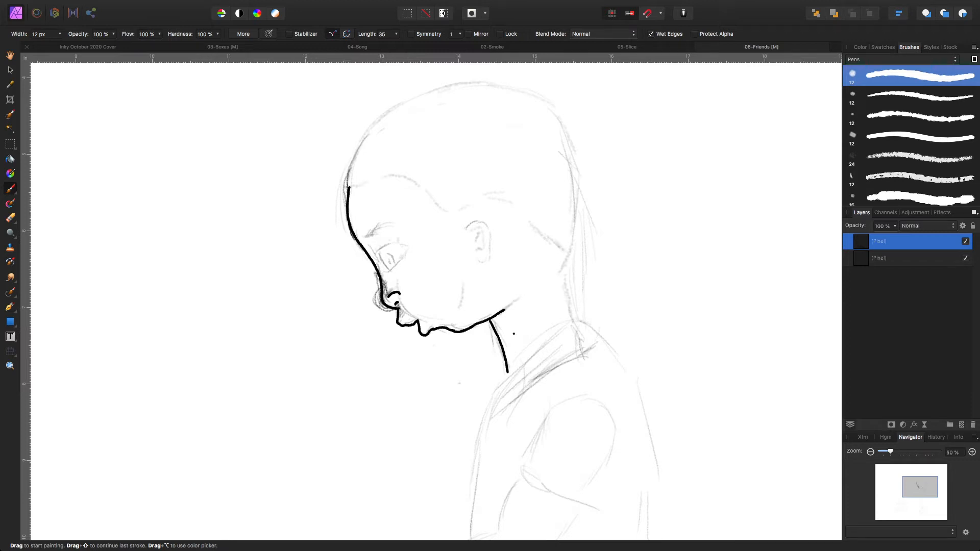
# Ink the back of the standing child's neck, and outline the hair with small curls along the hairline and around the crown
pyautogui.moveTo(564, 271); pyautogui.dragTo(574, 321)
pyautogui.moveTo(558, 276); pyautogui.dragTo(570, 254)
pyautogui.moveTo(349, 187)
pyautogui.mouseDown()
pyautogui.moveTo(413, 178)
pyautogui.moveTo(457, 212)
pyautogui.moveTo(502, 199)
pyautogui.moveTo(532, 210)
pyautogui.moveTo(571, 249)
pyautogui.mouseUp()
pyautogui.click(448, 203)
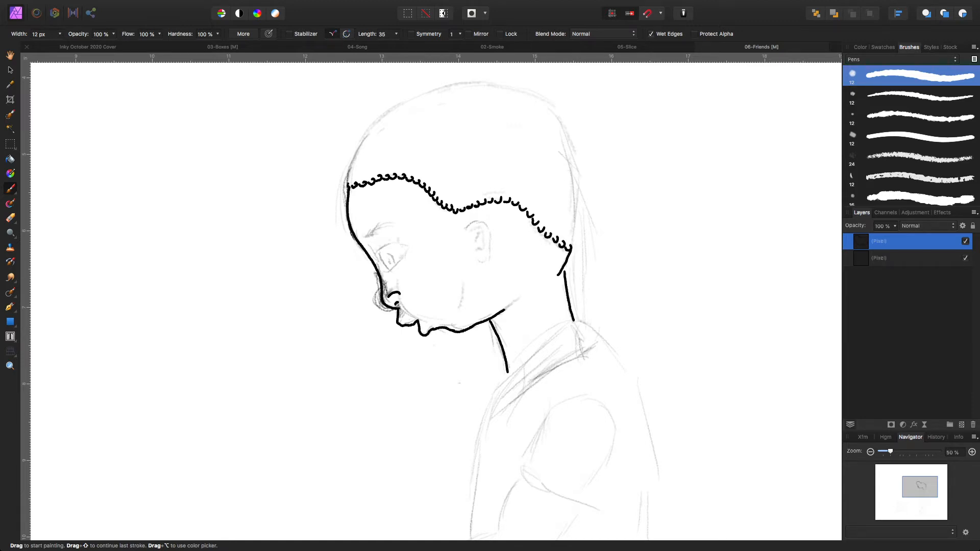
pyautogui.moveTo(350, 166)
pyautogui.mouseDown()
pyautogui.moveTo(381, 118)
pyautogui.moveTo(448, 87)
pyautogui.moveTo(436, 94)
pyautogui.moveTo(481, 84)
pyautogui.moveTo(532, 94)
pyautogui.moveTo(521, 94)
pyautogui.moveTo(555, 115)
pyautogui.moveTo(574, 149)
pyautogui.moveTo(572, 242)
pyautogui.mouseUp()
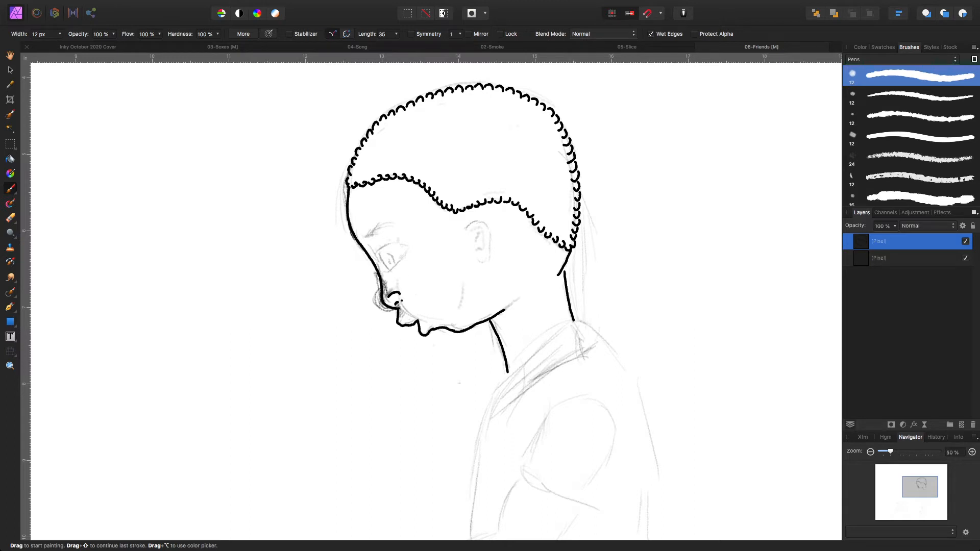
# Ink the standing child's cheek line beside the mouth, the eye with lashes, the ear and the eyebrow
pyautogui.moveTo(401, 301); pyautogui.dragTo(434, 327)
pyautogui.moveTo(409, 251)
pyautogui.mouseDown()
pyautogui.moveTo(392, 272)
pyautogui.moveTo(388, 250)
pyautogui.moveTo(410, 251)
pyautogui.moveTo(374, 249)
pyautogui.mouseUp()
pyautogui.moveTo(384, 254); pyautogui.dragTo(390, 272)
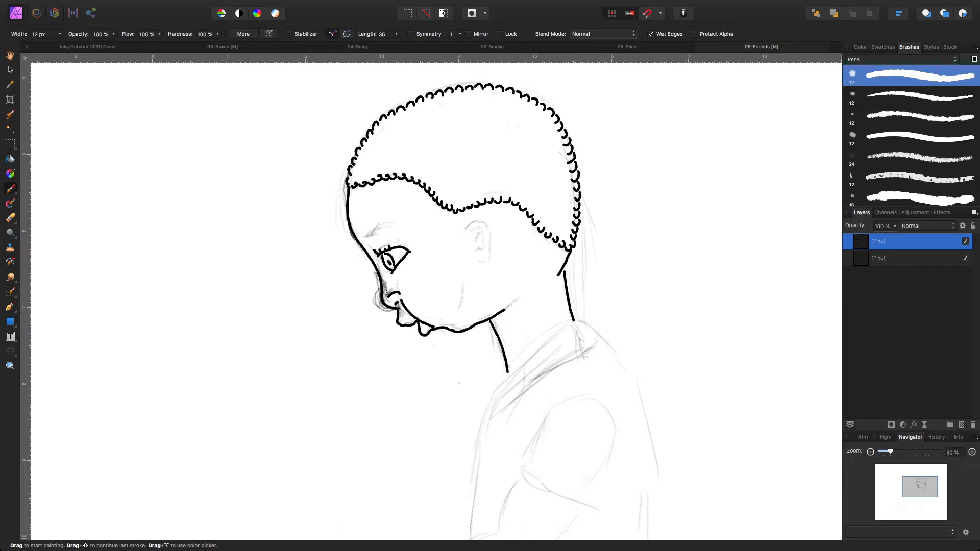
pyautogui.moveTo(467, 231)
pyautogui.mouseDown()
pyautogui.moveTo(490, 231)
pyautogui.moveTo(486, 263)
pyautogui.moveTo(476, 243)
pyautogui.moveTo(483, 229)
pyautogui.mouseUp()
pyautogui.moveTo(366, 237); pyautogui.dragTo(400, 225)
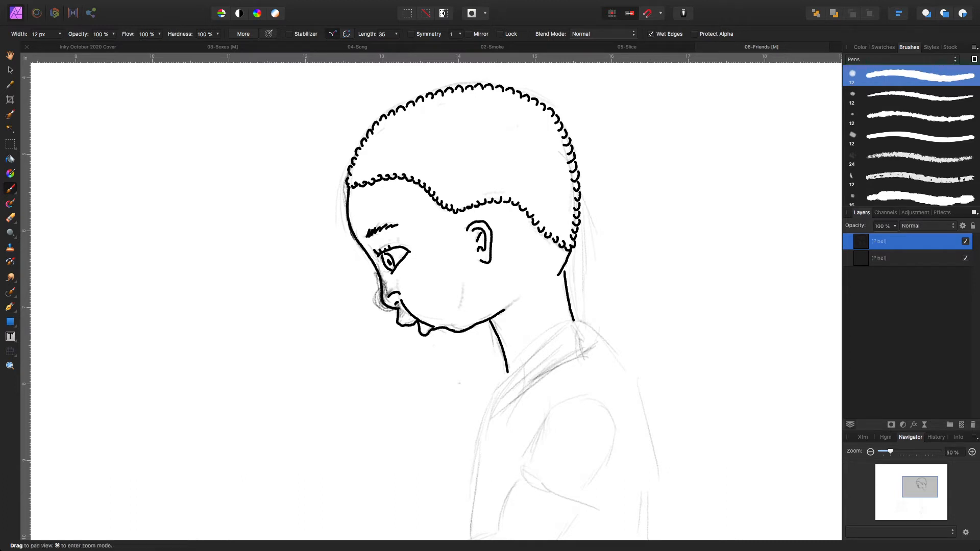
# Ink the standing child's shirt collar, back and bottom hem, and outline the short sleeve
pyautogui.scroll(-5, 431, 301)
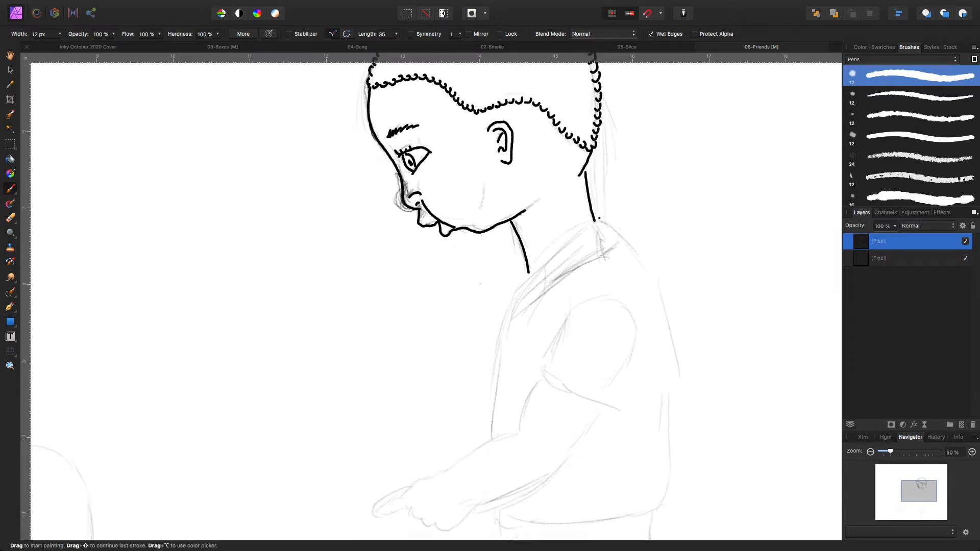
pyautogui.moveTo(595, 221)
pyautogui.mouseDown()
pyautogui.moveTo(523, 291)
pyautogui.moveTo(512, 320)
pyautogui.moveTo(614, 249)
pyautogui.moveTo(621, 238)
pyautogui.moveTo(601, 219)
pyautogui.moveTo(622, 237)
pyautogui.moveTo(657, 316)
pyautogui.moveTo(666, 497)
pyautogui.moveTo(623, 518)
pyautogui.moveTo(499, 511)
pyautogui.mouseUp()
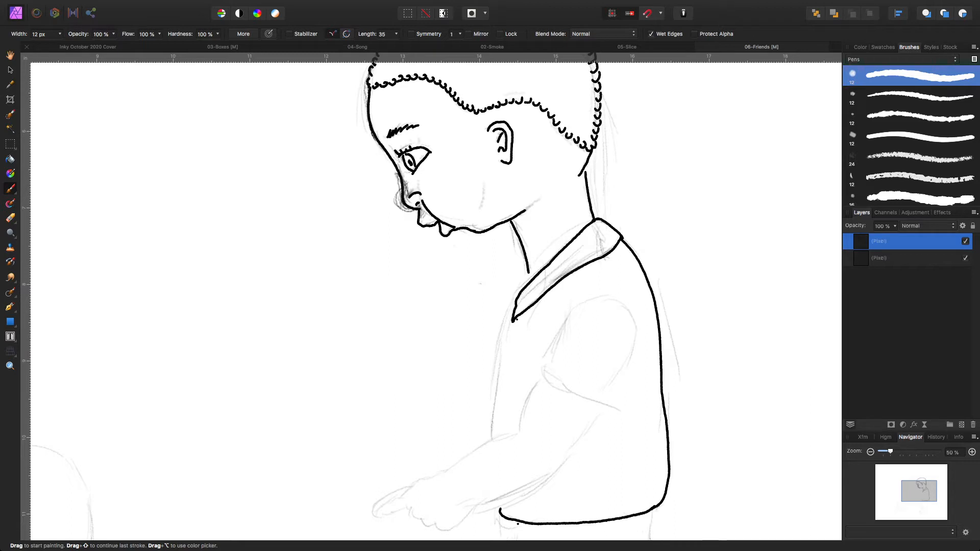
pyautogui.moveTo(545, 359); pyautogui.dragTo(542, 367)
pyautogui.moveTo(570, 314)
pyautogui.mouseDown()
pyautogui.moveTo(610, 296)
pyautogui.moveTo(636, 319)
pyautogui.moveTo(617, 406)
pyautogui.moveTo(559, 388)
pyautogui.moveTo(541, 366)
pyautogui.mouseUp()
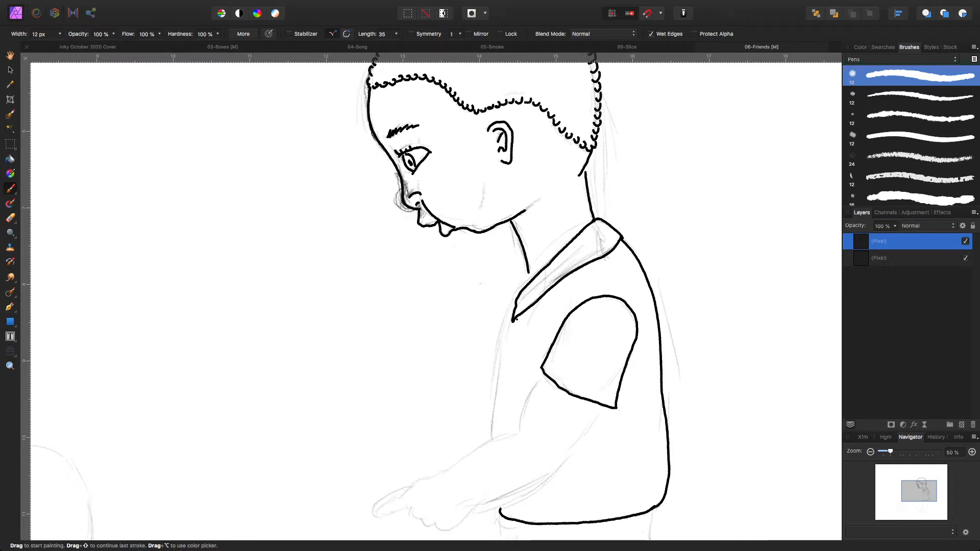
# Ink the standing child's bent arm below the sleeve and the hand with its pointing finger
pyautogui.moveTo(601, 407); pyautogui.dragTo(551, 473)
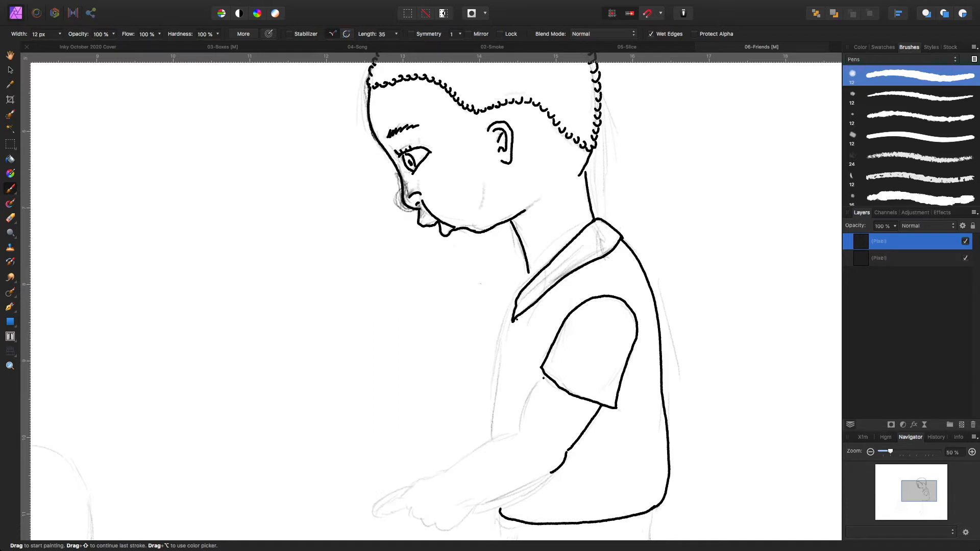
pyautogui.moveTo(545, 376)
pyautogui.mouseDown()
pyautogui.moveTo(526, 403)
pyautogui.moveTo(523, 431)
pyautogui.moveTo(443, 473)
pyautogui.mouseUp()
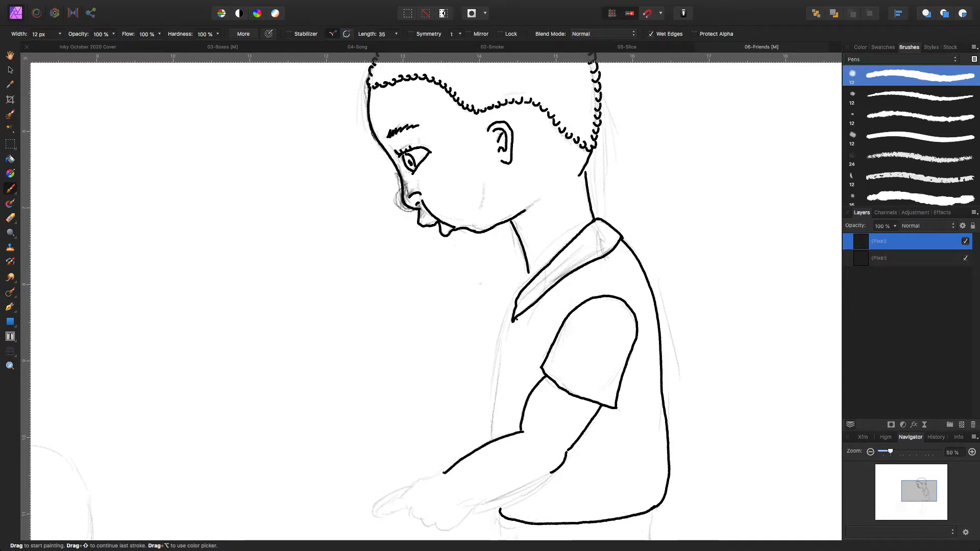
pyautogui.moveTo(476, 507); pyautogui.dragTo(550, 472)
pyautogui.scroll(-5, 513, 368)
pyautogui.hscroll(-3, 512, 367)
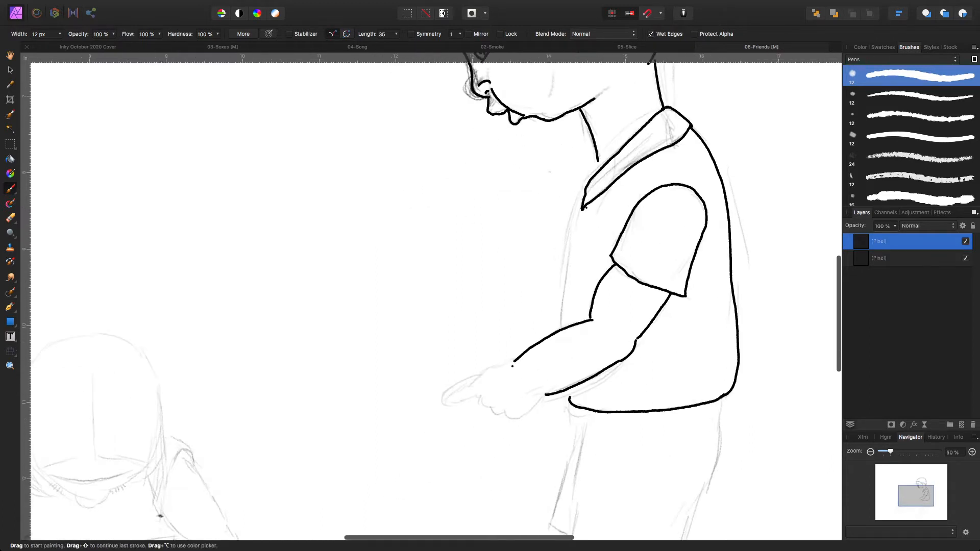
pyautogui.moveTo(514, 361)
pyautogui.mouseDown()
pyautogui.moveTo(462, 380)
pyautogui.moveTo(442, 404)
pyautogui.moveTo(477, 394)
pyautogui.moveTo(508, 419)
pyautogui.moveTo(544, 394)
pyautogui.moveTo(527, 458)
pyautogui.moveTo(480, 396)
pyautogui.moveTo(501, 374)
pyautogui.mouseUp()
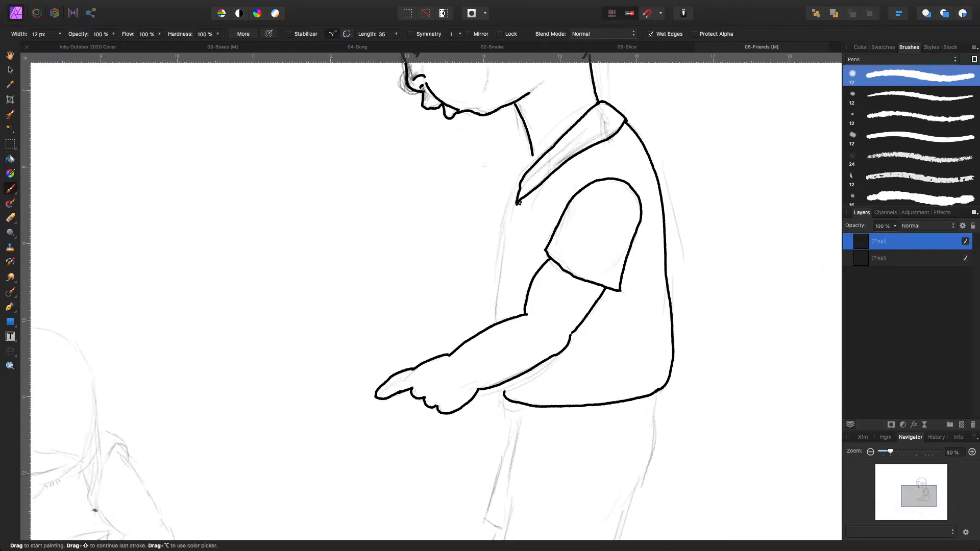
# Ink the front edge of the standing child's shirt and outline both legs of the shorts
pyautogui.moveTo(519, 183); pyautogui.dragTo(495, 323)
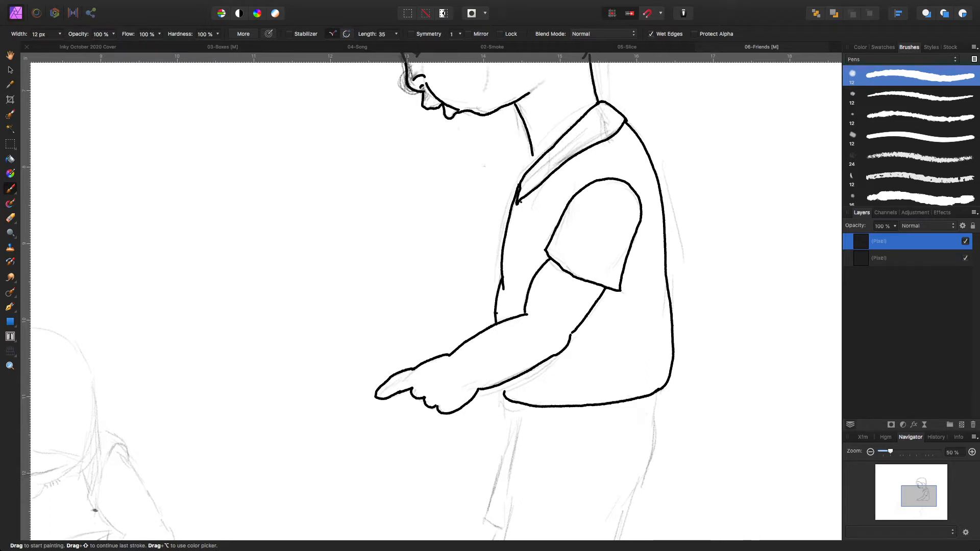
pyautogui.scroll(-5, 495, 323)
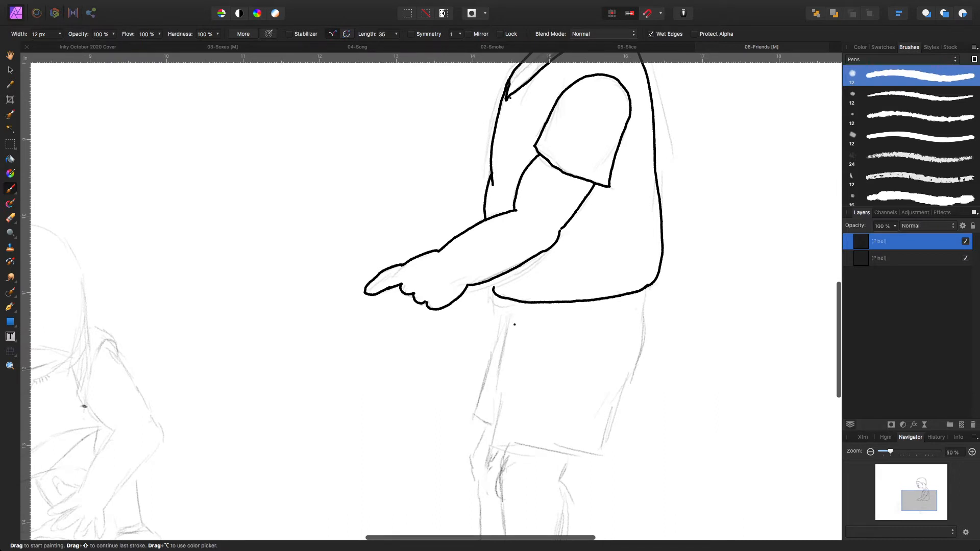
pyautogui.moveTo(510, 317)
pyautogui.mouseDown()
pyautogui.moveTo(493, 447)
pyautogui.moveTo(605, 452)
pyautogui.moveTo(621, 388)
pyautogui.mouseUp()
pyautogui.moveTo(605, 452)
pyautogui.mouseDown()
pyautogui.moveTo(644, 346)
pyautogui.moveTo(641, 292)
pyautogui.mouseUp()
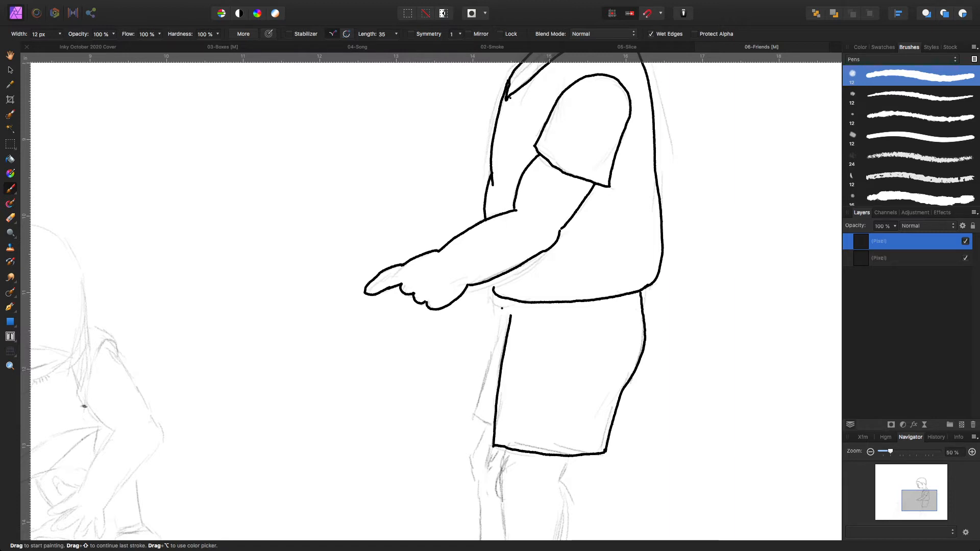
pyautogui.moveTo(504, 300)
pyautogui.mouseDown()
pyautogui.moveTo(475, 414)
pyautogui.moveTo(494, 427)
pyautogui.mouseUp()
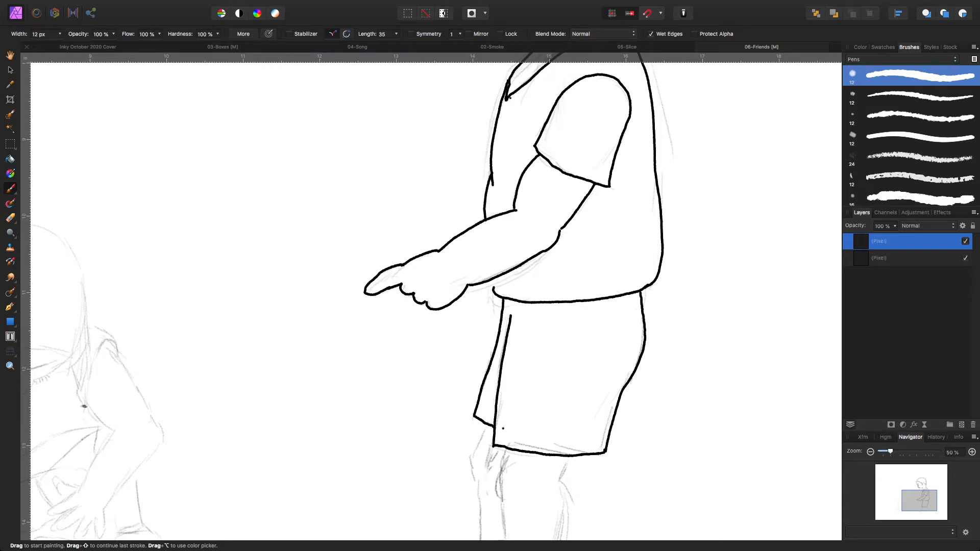
# Ink both of the standing child's lower legs below the shorts, and outline both shoes with their curved openings
pyautogui.scroll(-8, 434, 296)
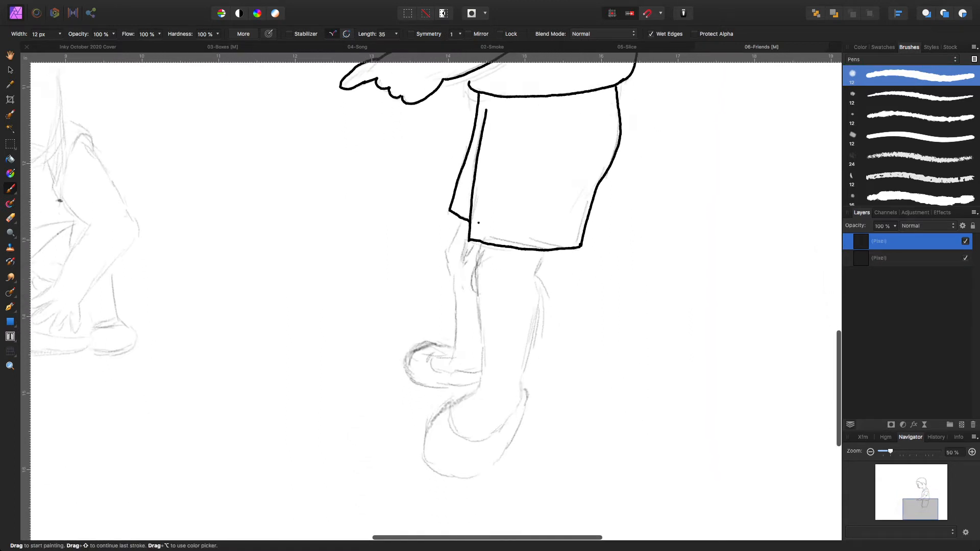
pyautogui.moveTo(545, 251); pyautogui.dragTo(524, 376)
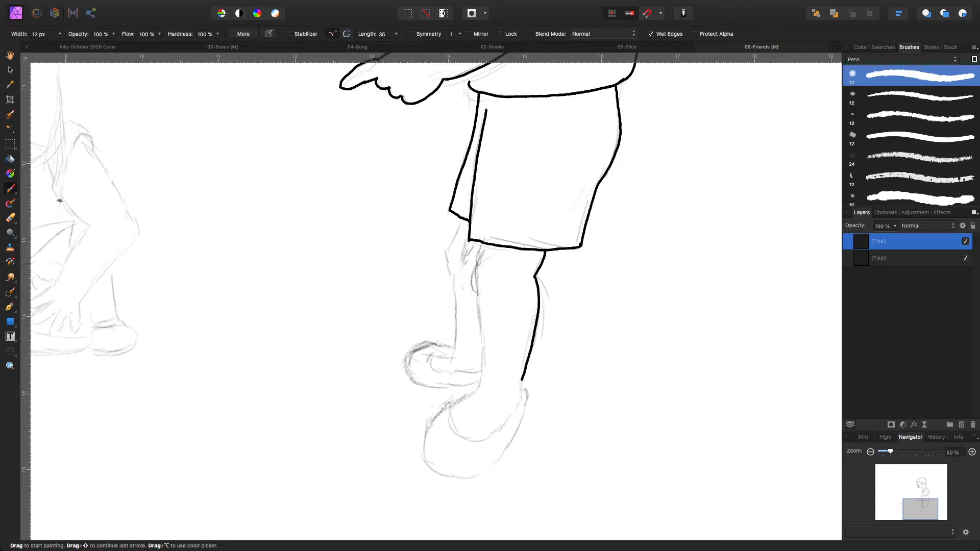
pyautogui.moveTo(483, 247)
pyautogui.mouseDown()
pyautogui.moveTo(481, 388)
pyautogui.moveTo(450, 407)
pyautogui.mouseUp()
pyautogui.moveTo(522, 380); pyautogui.dragTo(522, 398)
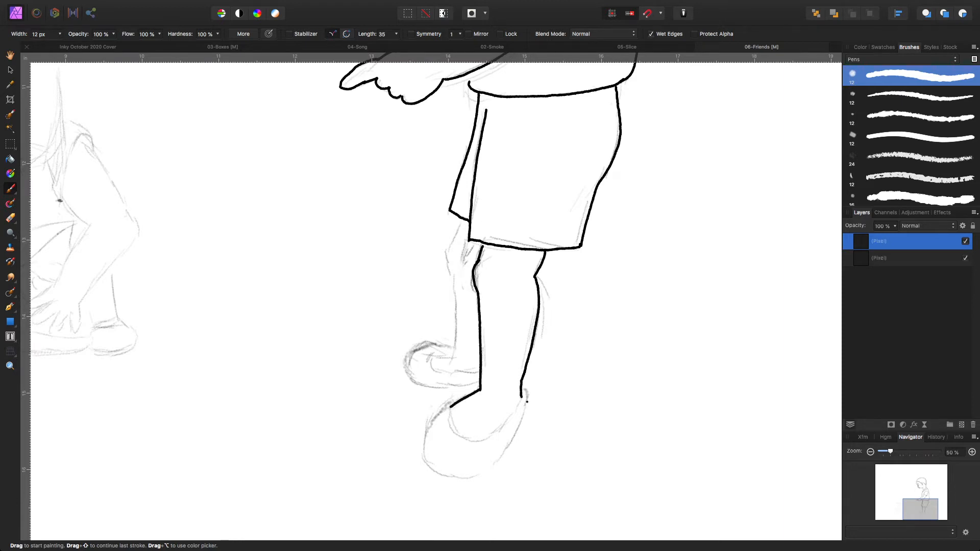
pyautogui.moveTo(452, 404)
pyautogui.mouseDown()
pyautogui.moveTo(430, 430)
pyautogui.moveTo(426, 462)
pyautogui.moveTo(474, 475)
pyautogui.moveTo(500, 458)
pyautogui.moveTo(525, 388)
pyautogui.mouseUp()
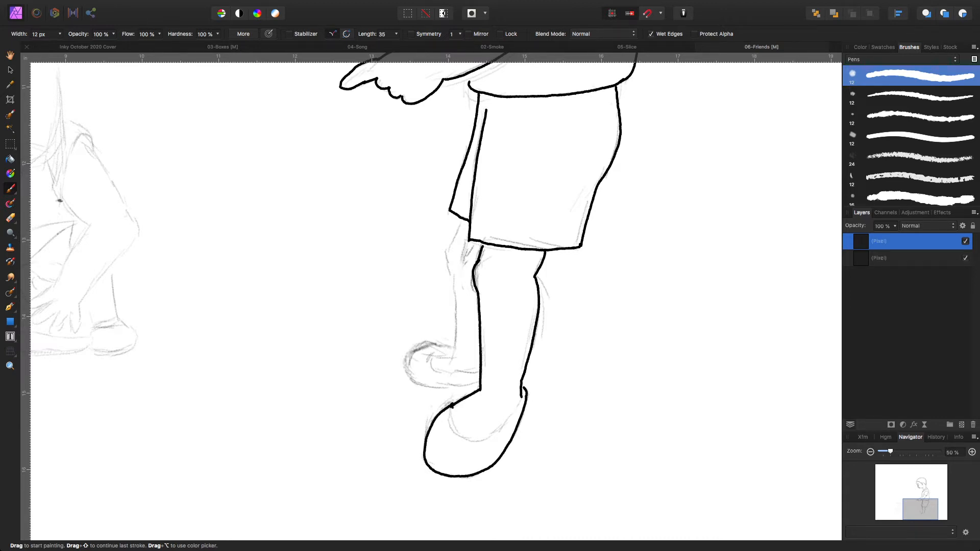
pyautogui.moveTo(452, 406)
pyautogui.mouseDown()
pyautogui.moveTo(453, 430)
pyautogui.moveTo(475, 440)
pyautogui.moveTo(508, 424)
pyautogui.moveTo(522, 397)
pyautogui.mouseUp()
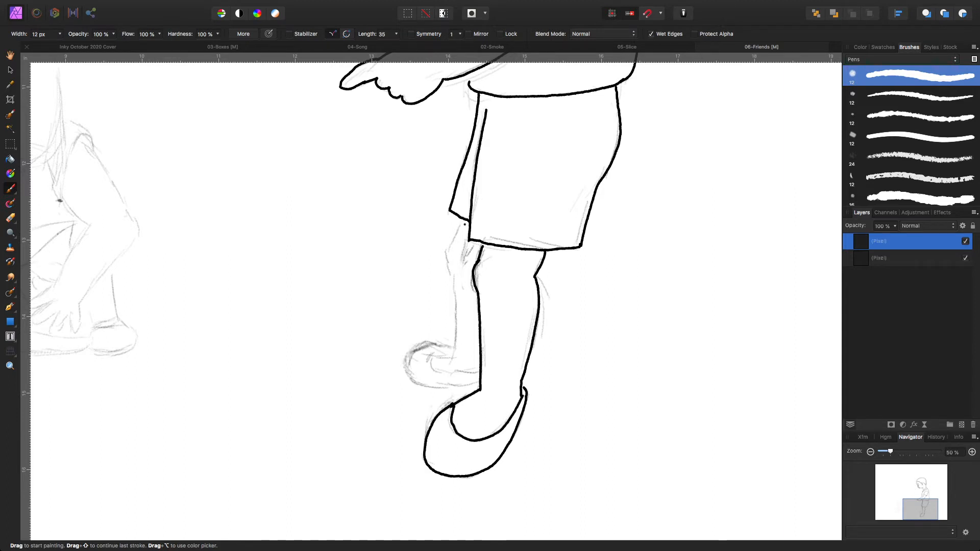
pyautogui.moveTo(463, 221)
pyautogui.mouseDown()
pyautogui.moveTo(451, 260)
pyautogui.moveTo(460, 277)
pyautogui.moveTo(453, 358)
pyautogui.mouseUp()
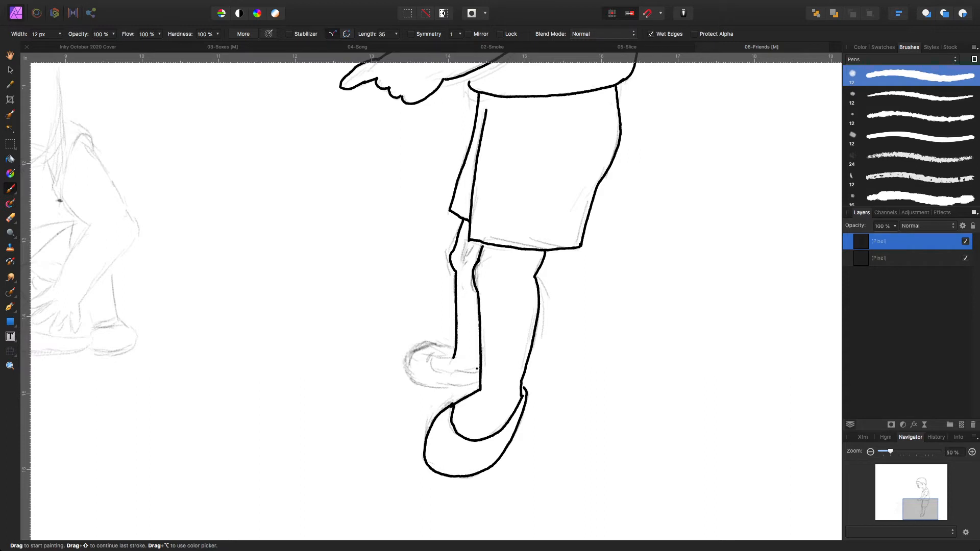
pyautogui.moveTo(479, 369)
pyautogui.mouseDown()
pyautogui.moveTo(435, 371)
pyautogui.moveTo(439, 344)
pyautogui.moveTo(420, 345)
pyautogui.moveTo(408, 362)
pyautogui.moveTo(416, 383)
pyautogui.moveTo(435, 390)
pyautogui.moveTo(480, 383)
pyautogui.mouseUp()
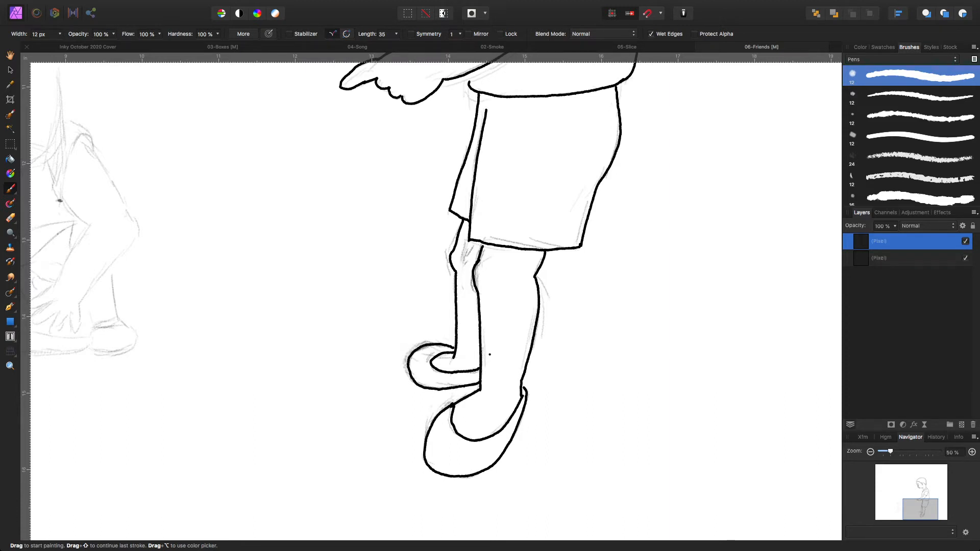
# Ink the crouching child's rounded head outline, the hairline across the forehead, and the curved line just beneath it
pyautogui.press('space')
pyautogui.moveTo(484, 332); pyautogui.dragTo(508, 536)
pyautogui.moveTo(511, 96); pyautogui.dragTo(555, 344)
pyautogui.moveTo(409, 466)
pyautogui.mouseDown()
pyautogui.moveTo(588, 226)
pyautogui.moveTo(726, 109)
pyautogui.moveTo(660, 136)
pyautogui.moveTo(659, 150)
pyautogui.mouseUp()
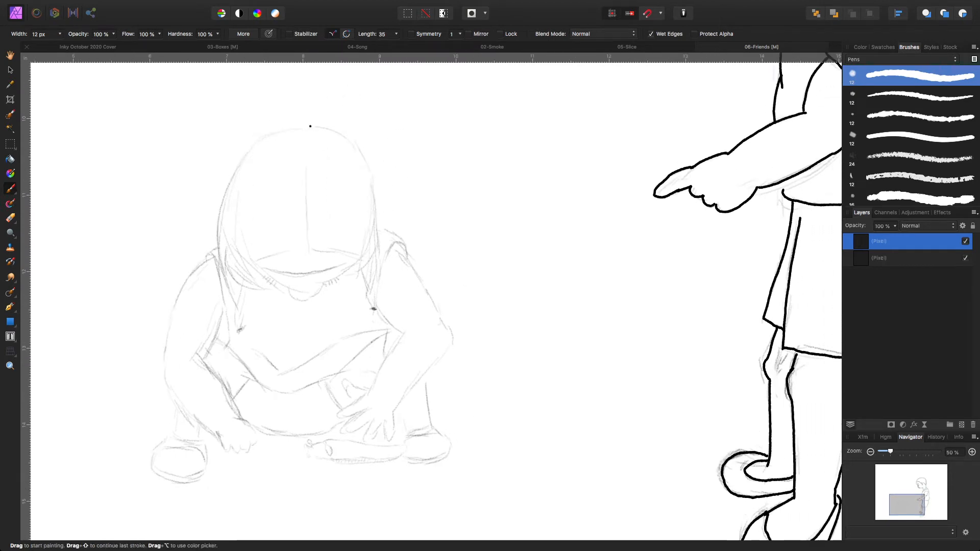
pyautogui.moveTo(308, 130)
pyautogui.mouseDown()
pyautogui.moveTo(328, 129)
pyautogui.moveTo(363, 159)
pyautogui.moveTo(375, 221)
pyautogui.mouseUp()
pyautogui.moveTo(304, 129)
pyautogui.mouseDown()
pyautogui.moveTo(245, 160)
pyautogui.moveTo(221, 233)
pyautogui.mouseUp()
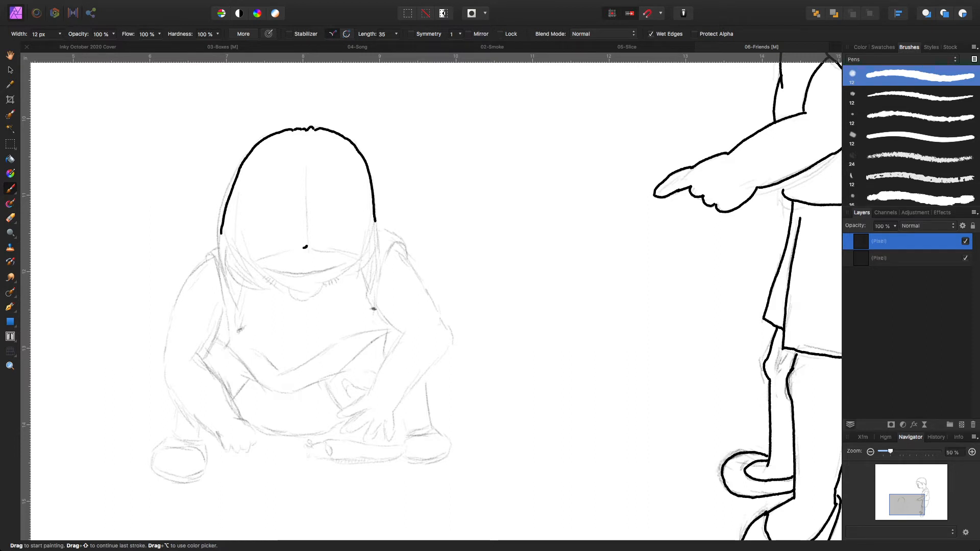
pyautogui.moveTo(295, 248); pyautogui.dragTo(249, 264)
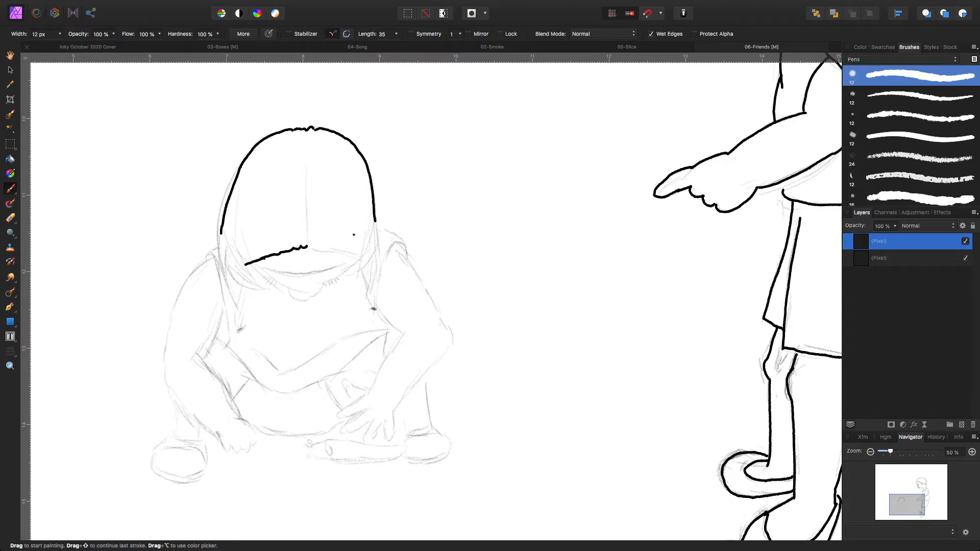
pyautogui.moveTo(308, 246); pyautogui.dragTo(360, 257)
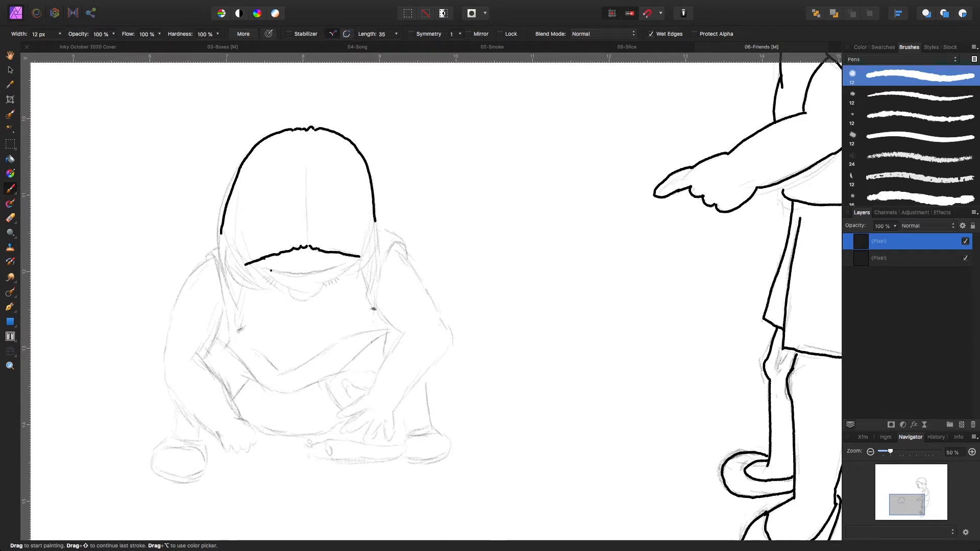
pyautogui.moveTo(262, 267)
pyautogui.mouseDown()
pyautogui.moveTo(314, 278)
pyautogui.moveTo(347, 261)
pyautogui.mouseUp()
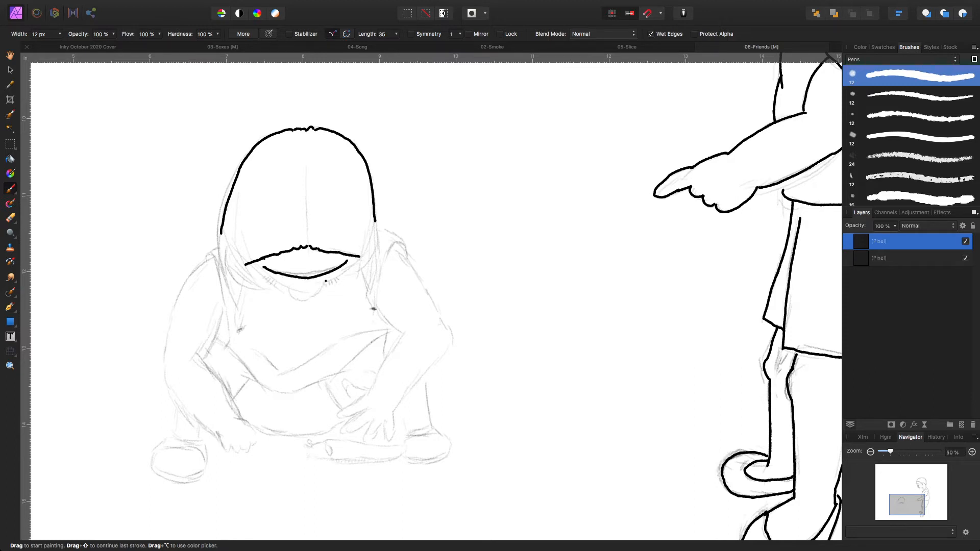
# Ink the crouching child's eyelashes, nose and smiling mouth, and outline the cheeks and chin
pyautogui.moveTo(325, 278)
pyautogui.mouseDown()
pyautogui.moveTo(335, 274)
pyautogui.moveTo(324, 286)
pyautogui.moveTo(334, 284)
pyautogui.mouseUp()
pyautogui.moveTo(339, 278); pyautogui.dragTo(338, 283)
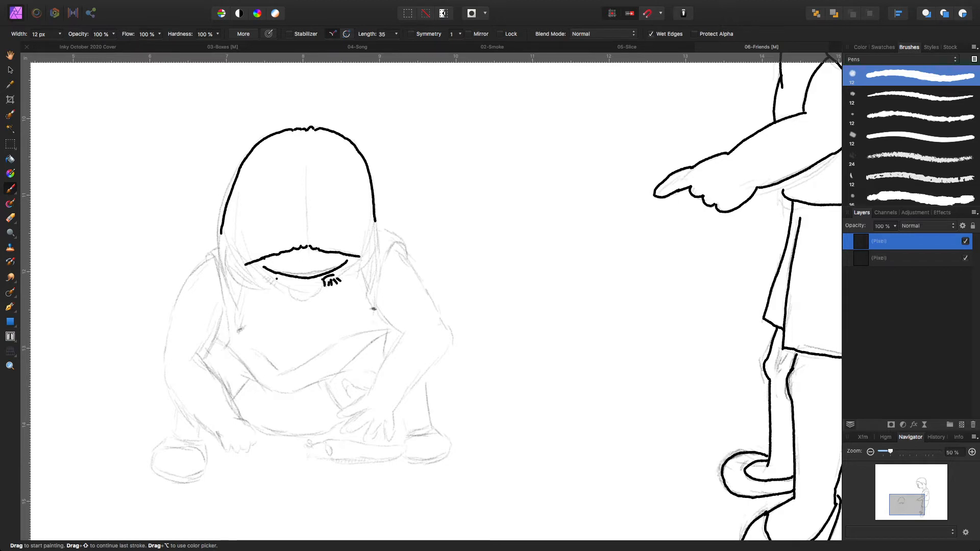
pyautogui.moveTo(267, 273); pyautogui.dragTo(268, 280)
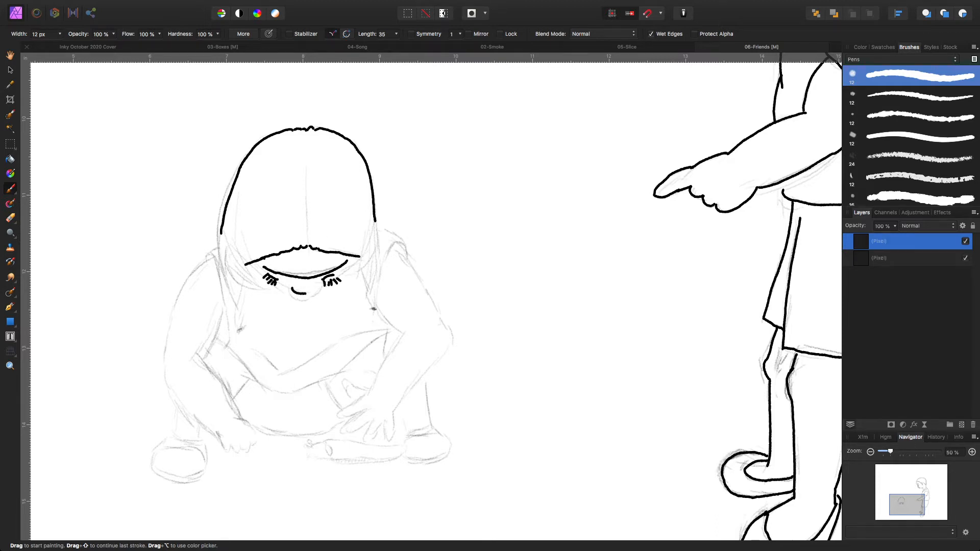
pyautogui.moveTo(312, 293); pyautogui.dragTo(319, 284)
pyautogui.moveTo(250, 269)
pyautogui.mouseDown()
pyautogui.moveTo(262, 290)
pyautogui.moveTo(285, 298)
pyautogui.mouseUp()
pyautogui.moveTo(357, 262)
pyautogui.mouseDown()
pyautogui.moveTo(337, 295)
pyautogui.moveTo(316, 300)
pyautogui.mouseUp()
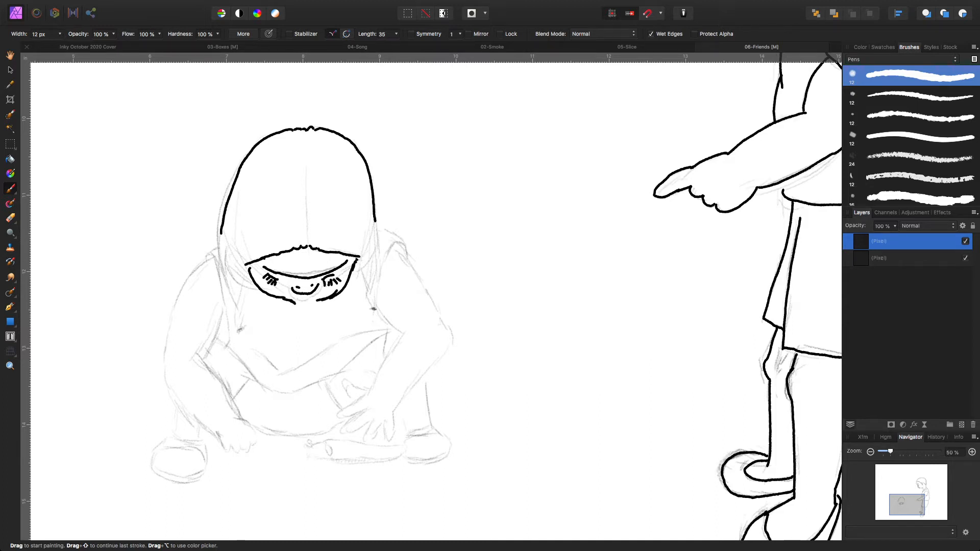
pyautogui.moveTo(293, 306); pyautogui.dragTo(318, 301)
pyautogui.moveTo(295, 278); pyautogui.dragTo(298, 284)
# Ink the crouching child's two braids hanging down on either side of the face
pyautogui.moveTo(221, 233); pyautogui.dragTo(237, 322)
pyautogui.click(241, 266)
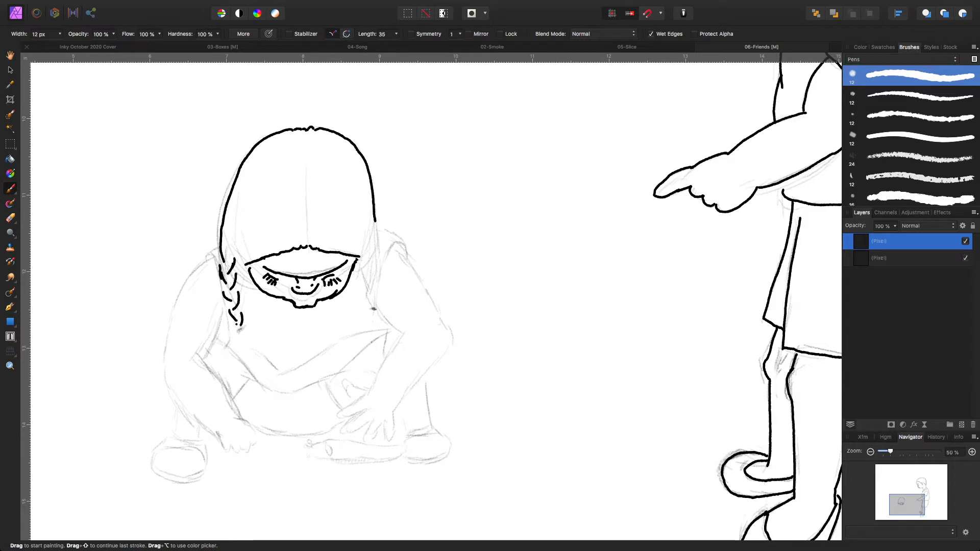
pyautogui.moveTo(240, 305)
pyautogui.mouseDown()
pyautogui.moveTo(242, 315)
pyautogui.moveTo(224, 294)
pyautogui.moveTo(238, 292)
pyautogui.moveTo(236, 275)
pyautogui.moveTo(220, 271)
pyautogui.moveTo(225, 257)
pyautogui.mouseUp()
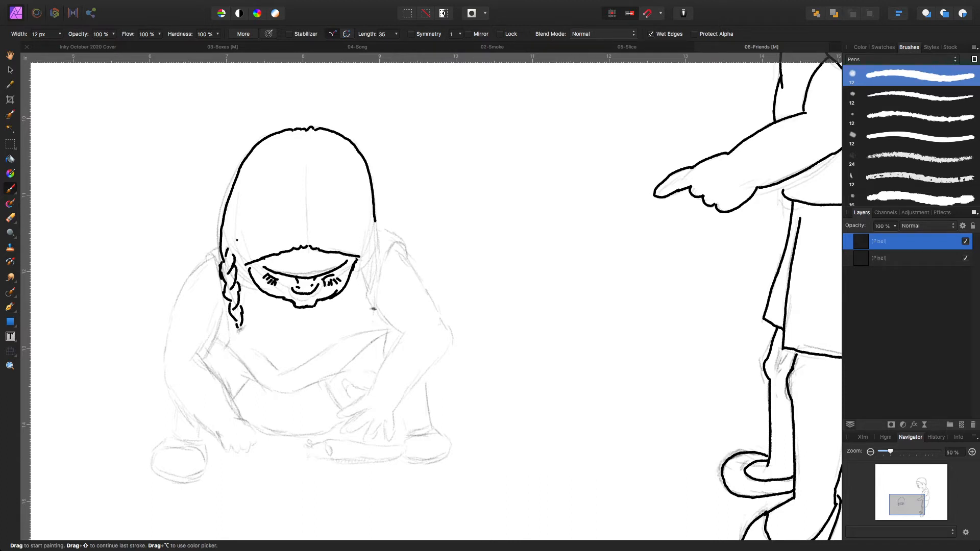
pyautogui.moveTo(376, 221)
pyautogui.mouseDown()
pyautogui.moveTo(365, 253)
pyautogui.moveTo(373, 282)
pyautogui.mouseUp()
pyautogui.moveTo(375, 279)
pyautogui.mouseDown()
pyautogui.moveTo(372, 309)
pyautogui.moveTo(377, 297)
pyautogui.moveTo(366, 289)
pyautogui.moveTo(377, 275)
pyautogui.mouseUp()
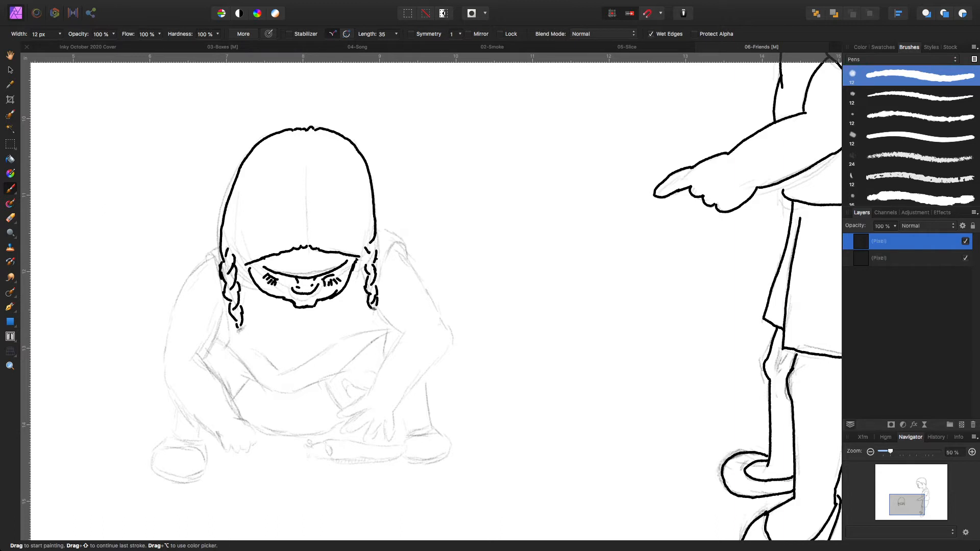
pyautogui.moveTo(370, 249)
pyautogui.mouseDown()
pyautogui.moveTo(366, 265)
pyautogui.moveTo(373, 248)
pyautogui.mouseUp()
# Ink the crouching child's shoulder, sleeve, bent arm and spread-fingered hand on the side facing the standing child
pyautogui.moveTo(378, 228)
pyautogui.mouseDown()
pyautogui.moveTo(402, 238)
pyautogui.moveTo(378, 287)
pyautogui.mouseUp()
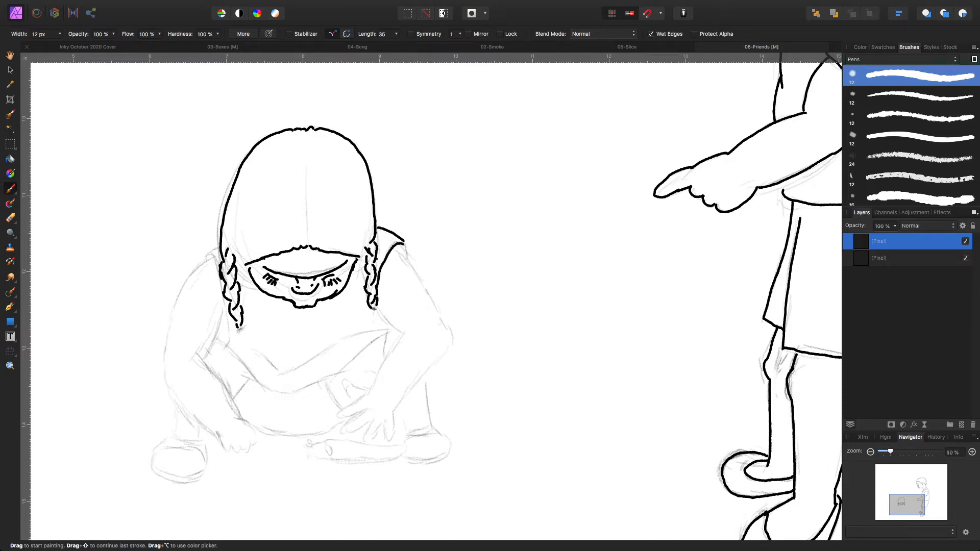
pyautogui.moveTo(403, 244); pyautogui.dragTo(437, 315)
pyautogui.moveTo(379, 289)
pyautogui.mouseDown()
pyautogui.moveTo(404, 330)
pyautogui.moveTo(448, 330)
pyautogui.moveTo(394, 412)
pyautogui.mouseUp()
pyautogui.moveTo(406, 331)
pyautogui.mouseDown()
pyautogui.moveTo(375, 390)
pyautogui.moveTo(353, 384)
pyautogui.mouseUp()
pyautogui.click(358, 376)
pyautogui.moveTo(351, 384)
pyautogui.mouseDown()
pyautogui.moveTo(357, 400)
pyautogui.moveTo(335, 418)
pyautogui.moveTo(361, 414)
pyautogui.moveTo(342, 432)
pyautogui.moveTo(371, 420)
pyautogui.moveTo(367, 438)
pyautogui.moveTo(383, 425)
pyautogui.moveTo(388, 439)
pyautogui.moveTo(394, 426)
pyautogui.mouseUp()
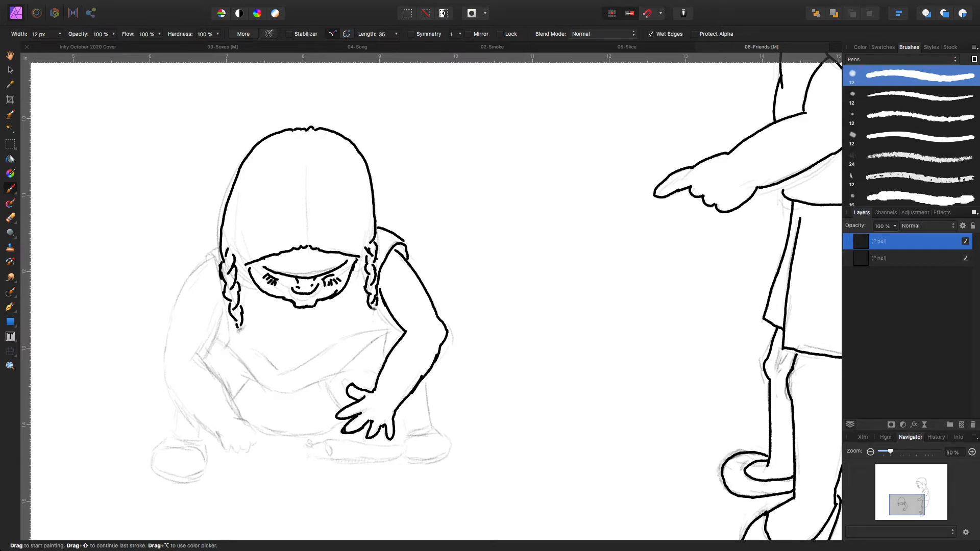
# Ink the crouching child's other sleeve, bent arm and closed hand, on the side away from the standing child
pyautogui.moveTo(221, 248)
pyautogui.mouseDown()
pyautogui.moveTo(207, 255)
pyautogui.moveTo(219, 262)
pyautogui.moveTo(229, 337)
pyautogui.moveTo(220, 319)
pyautogui.moveTo(202, 352)
pyautogui.mouseUp()
pyautogui.moveTo(214, 258)
pyautogui.mouseDown()
pyautogui.moveTo(192, 274)
pyautogui.moveTo(167, 360)
pyautogui.moveTo(179, 397)
pyautogui.moveTo(225, 449)
pyautogui.moveTo(258, 442)
pyautogui.moveTo(241, 419)
pyautogui.mouseUp()
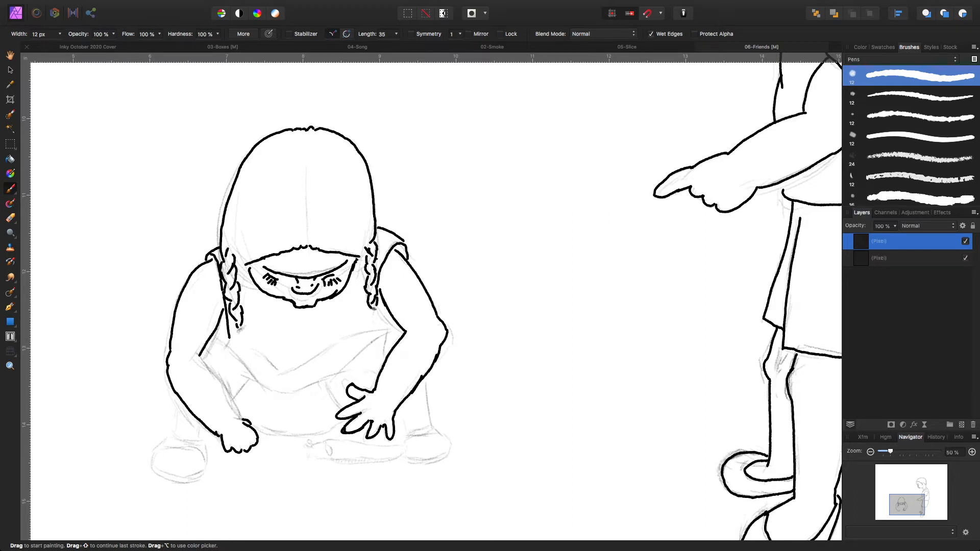
pyautogui.moveTo(241, 420); pyautogui.dragTo(201, 361)
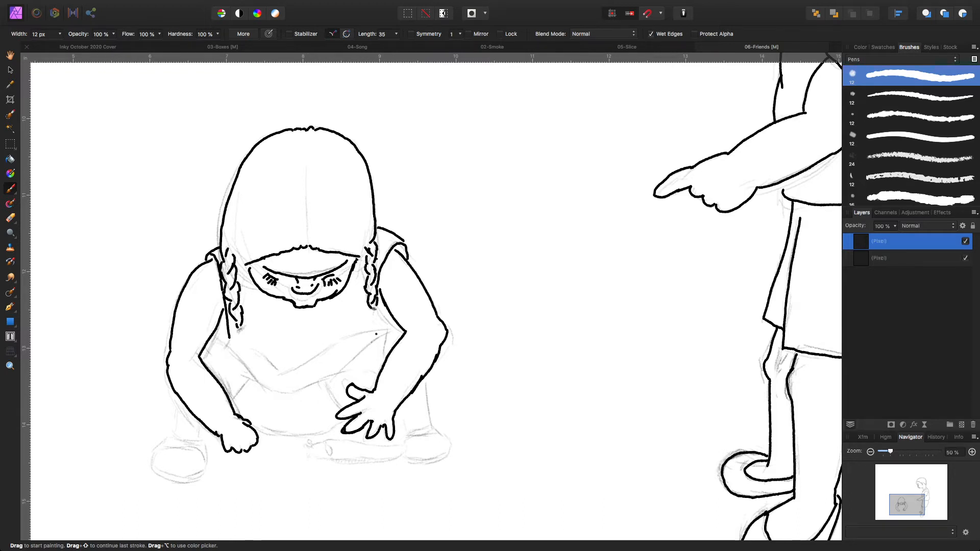
# Ink the crouching child's thighs and the folds across the lap, and draw the curved lower edge between the hands
pyautogui.moveTo(389, 329)
pyautogui.mouseDown()
pyautogui.moveTo(325, 342)
pyautogui.moveTo(275, 376)
pyautogui.moveTo(254, 351)
pyautogui.mouseUp()
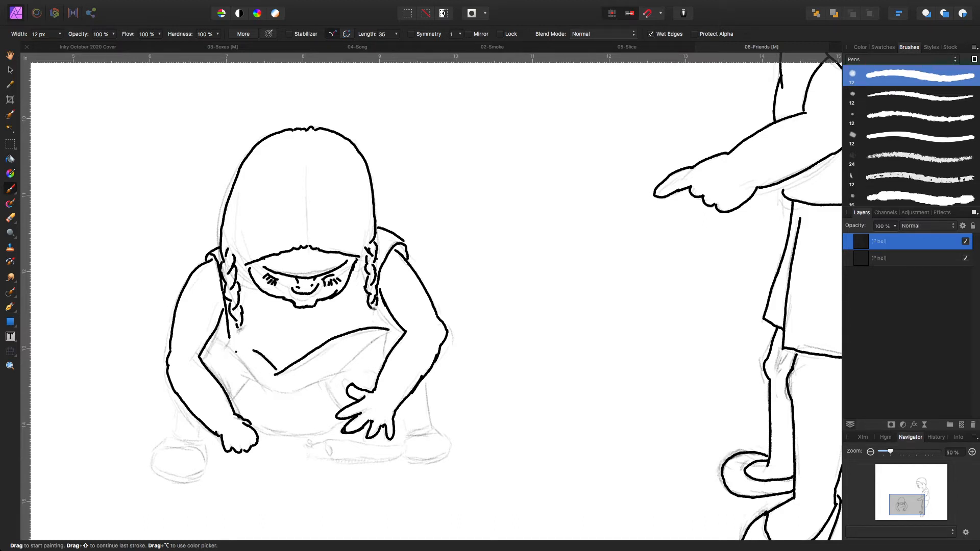
pyautogui.moveTo(255, 378); pyautogui.dragTo(212, 336)
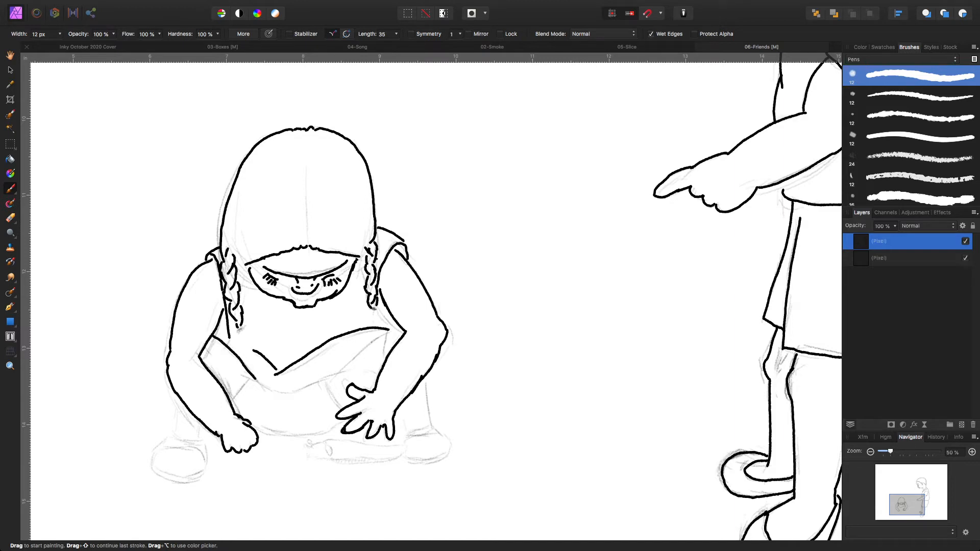
pyautogui.moveTo(323, 386); pyautogui.dragTo(389, 331)
pyautogui.moveTo(327, 383)
pyautogui.mouseDown()
pyautogui.moveTo(271, 394)
pyautogui.moveTo(254, 379)
pyautogui.mouseUp()
pyautogui.moveTo(327, 384)
pyautogui.mouseDown()
pyautogui.moveTo(338, 404)
pyautogui.moveTo(315, 435)
pyautogui.moveTo(259, 432)
pyautogui.mouseUp()
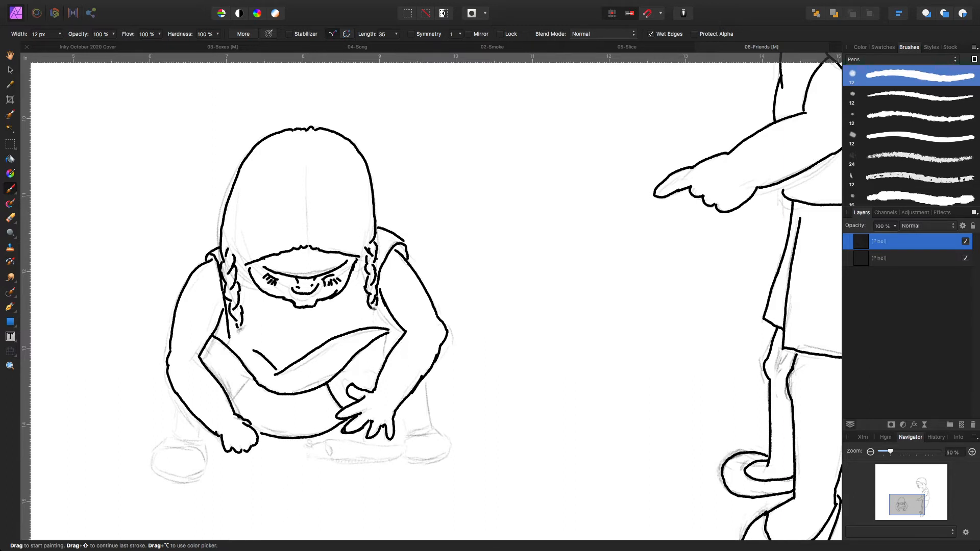
# Ink both of the crouching child's lower legs and outline both shoes, undoing a stray stroke
pyautogui.moveTo(250, 378)
pyautogui.mouseDown()
pyautogui.moveTo(230, 402)
pyautogui.moveTo(177, 421)
pyautogui.moveTo(176, 435)
pyautogui.moveTo(198, 438)
pyautogui.mouseUp()
pyautogui.moveTo(400, 409); pyautogui.dragTo(409, 434)
pyautogui.moveTo(425, 379)
pyautogui.mouseDown()
pyautogui.moveTo(430, 425)
pyautogui.moveTo(427, 411)
pyautogui.moveTo(408, 436)
pyautogui.moveTo(429, 426)
pyautogui.moveTo(411, 436)
pyautogui.moveTo(437, 432)
pyautogui.moveTo(450, 453)
pyautogui.moveTo(409, 464)
pyautogui.moveTo(446, 451)
pyautogui.moveTo(409, 461)
pyautogui.moveTo(410, 435)
pyautogui.moveTo(408, 461)
pyautogui.mouseUp()
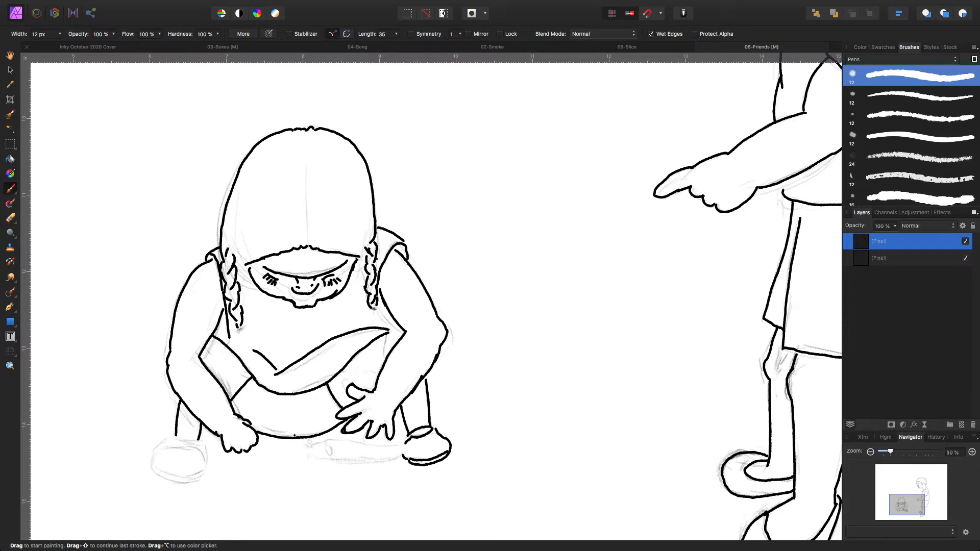
pyautogui.moveTo(175, 437)
pyautogui.mouseDown()
pyautogui.moveTo(201, 440)
pyautogui.moveTo(158, 450)
pyautogui.moveTo(203, 454)
pyautogui.moveTo(204, 469)
pyautogui.moveTo(157, 455)
pyautogui.moveTo(160, 474)
pyautogui.moveTo(193, 480)
pyautogui.moveTo(207, 468)
pyautogui.moveTo(206, 446)
pyautogui.moveTo(169, 473)
pyautogui.moveTo(205, 470)
pyautogui.mouseUp()
pyautogui.press('super+z')
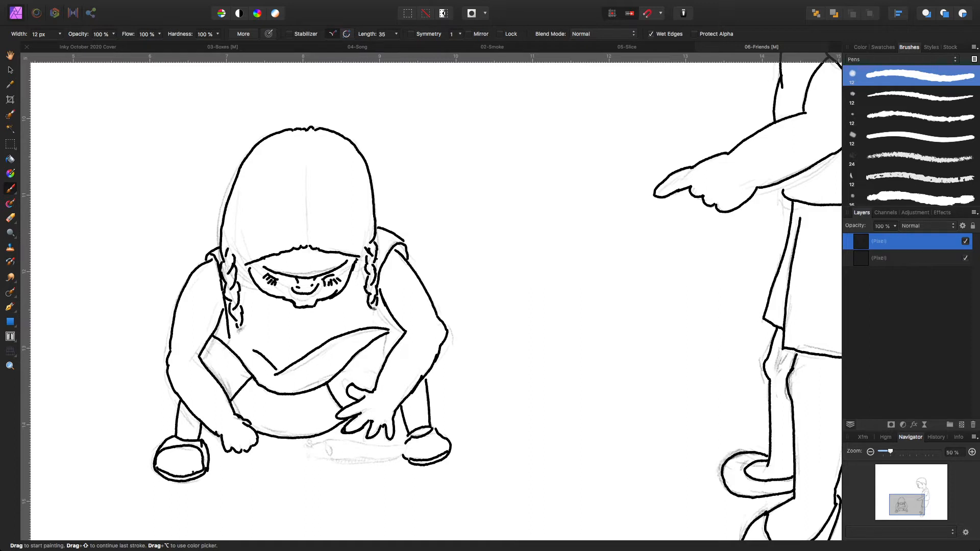
# Ink the slug's long body outline below the crouching child's open hand and add the small oval mark near its head
pyautogui.moveTo(406, 450)
pyautogui.mouseDown()
pyautogui.moveTo(382, 463)
pyautogui.moveTo(308, 458)
pyautogui.mouseUp()
pyautogui.moveTo(315, 443); pyautogui.dragTo(405, 446)
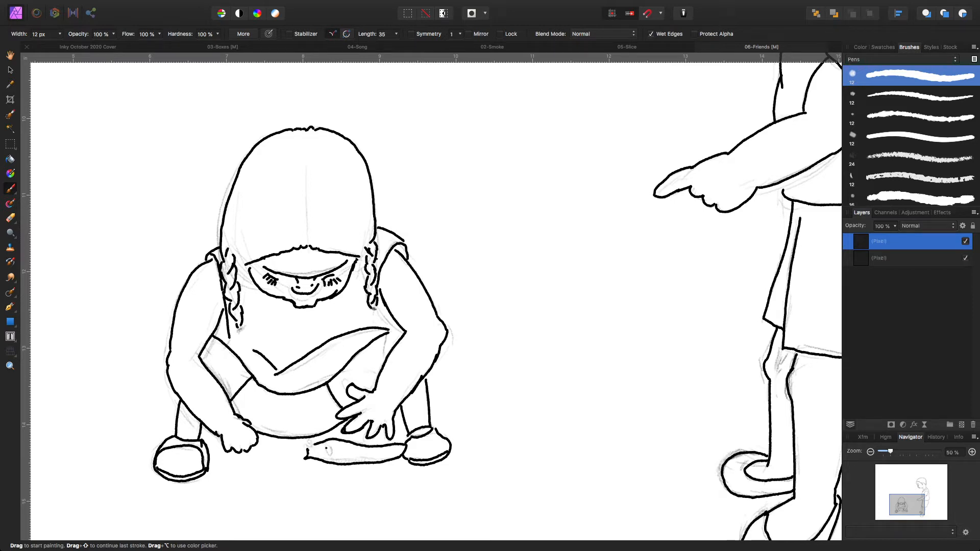
pyautogui.moveTo(330, 456); pyautogui.dragTo(327, 445)
# Set the brush width to 7.4 px and ink the slug's small round-tipped feelers
pyautogui.press('[')
pyautogui.press('[')
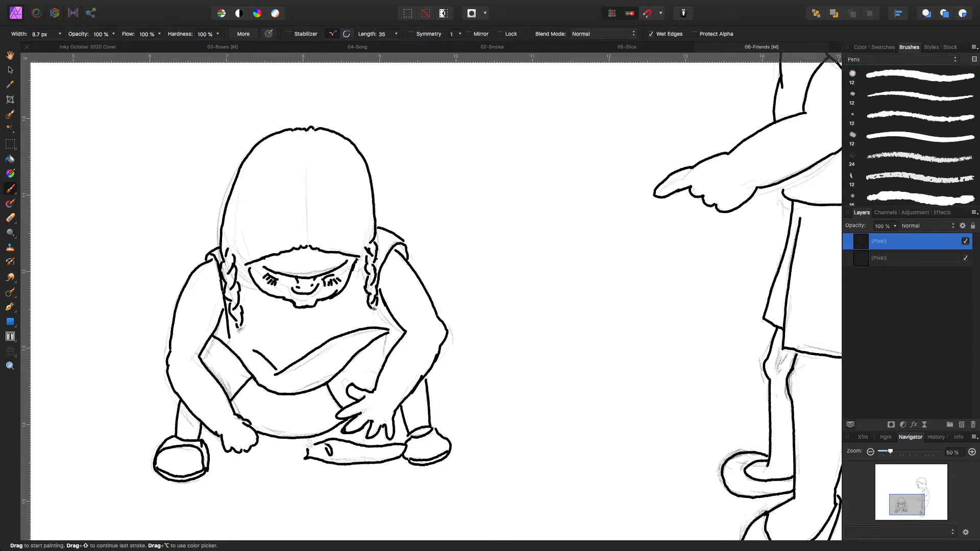
pyautogui.press('super+equal')
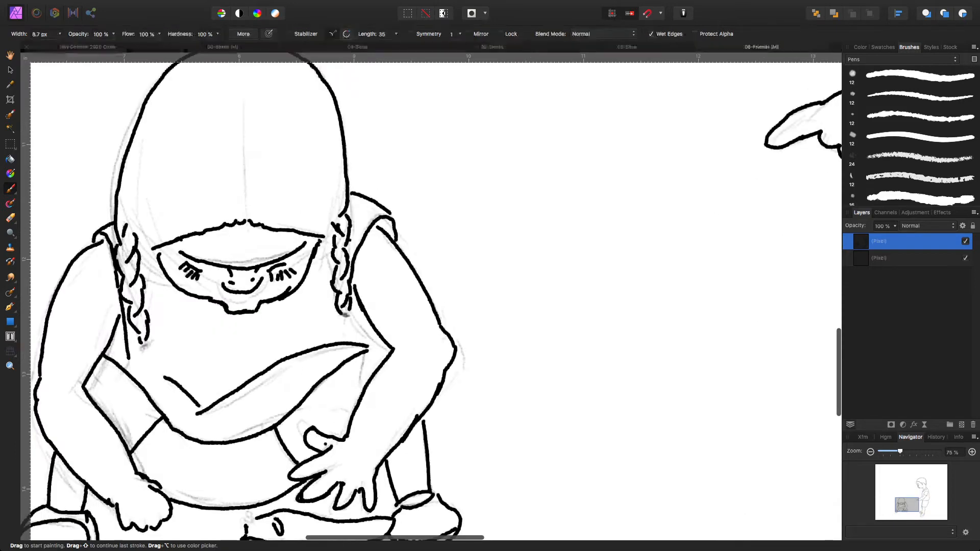
pyautogui.press('super+equal')
pyautogui.scroll(-2, 357, 336)
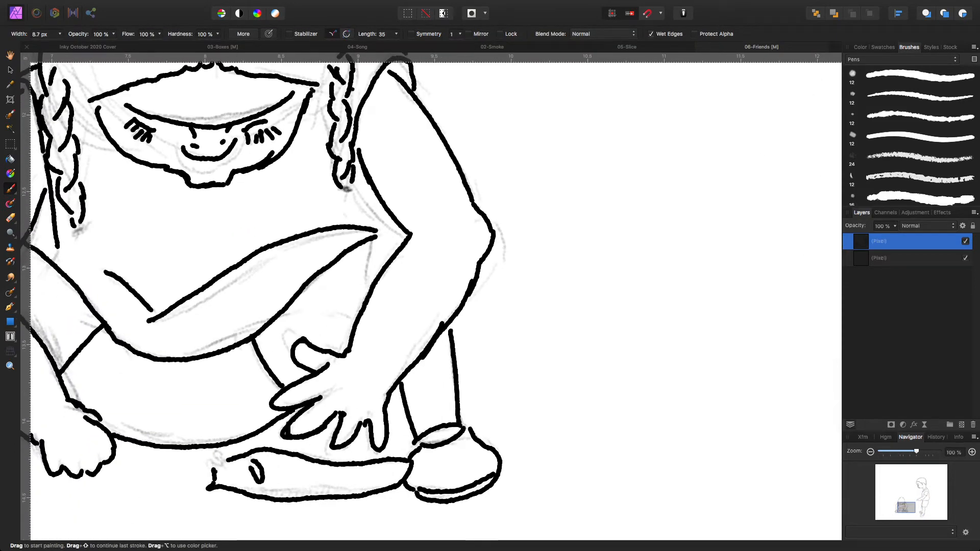
pyautogui.press('[')
pyautogui.moveTo(213, 469); pyautogui.dragTo(214, 459)
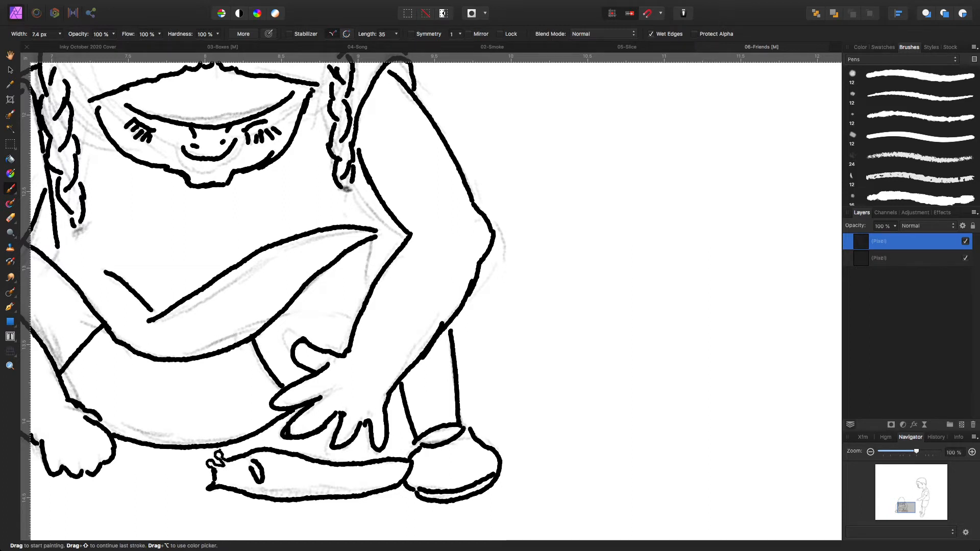
# Ink the slug's belly line, fill the strip below it with short hatching, and add spots along its back
pyautogui.moveTo(245, 490); pyautogui.dragTo(396, 482)
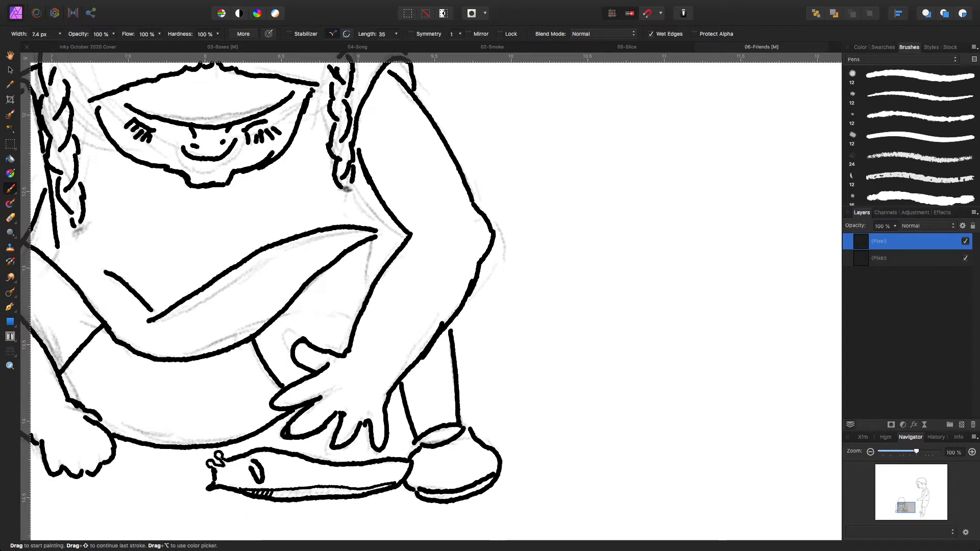
pyautogui.moveTo(284, 490)
pyautogui.mouseDown()
pyautogui.moveTo(280, 497)
pyautogui.moveTo(341, 496)
pyautogui.mouseUp()
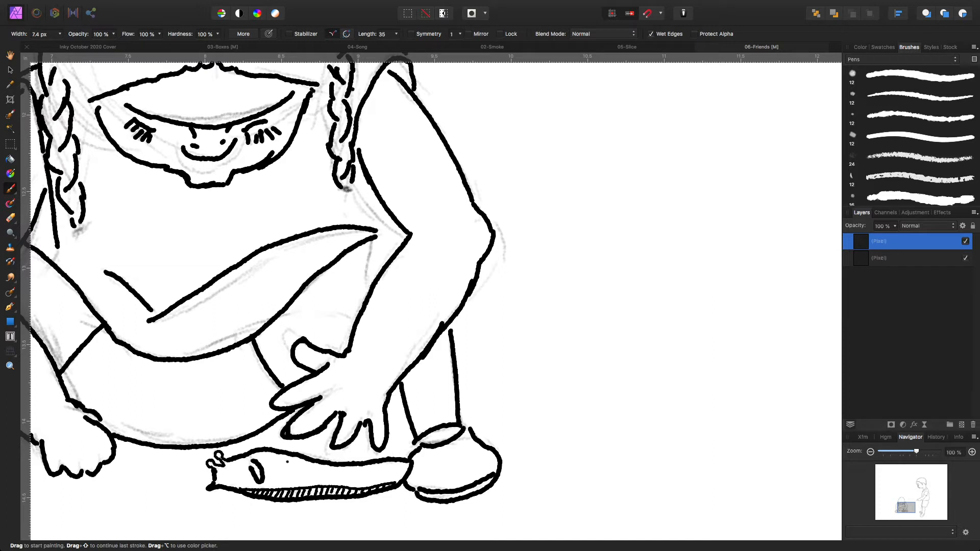
pyautogui.moveTo(287, 464)
pyautogui.mouseDown()
pyautogui.moveTo(315, 477)
pyautogui.moveTo(352, 469)
pyautogui.mouseUp()
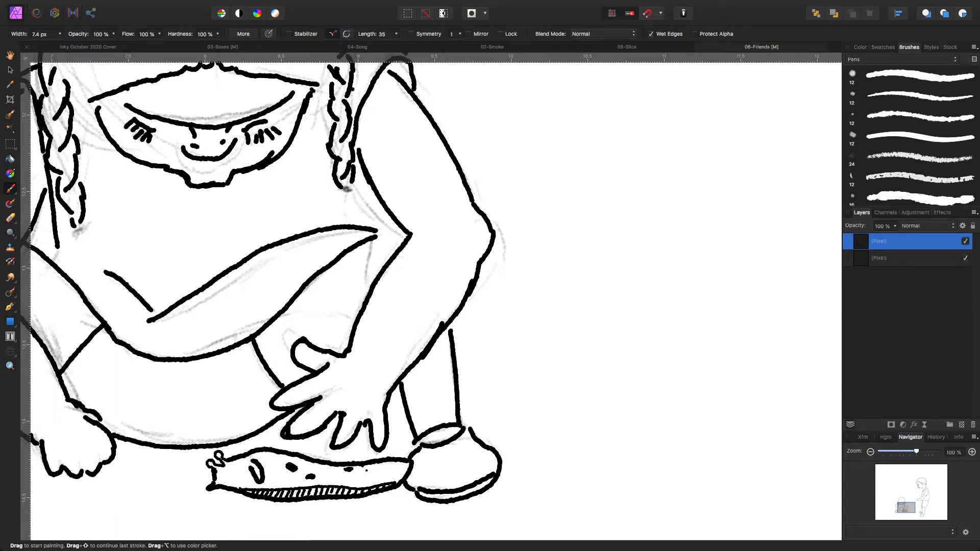
pyautogui.moveTo(273, 460); pyautogui.dragTo(276, 464)
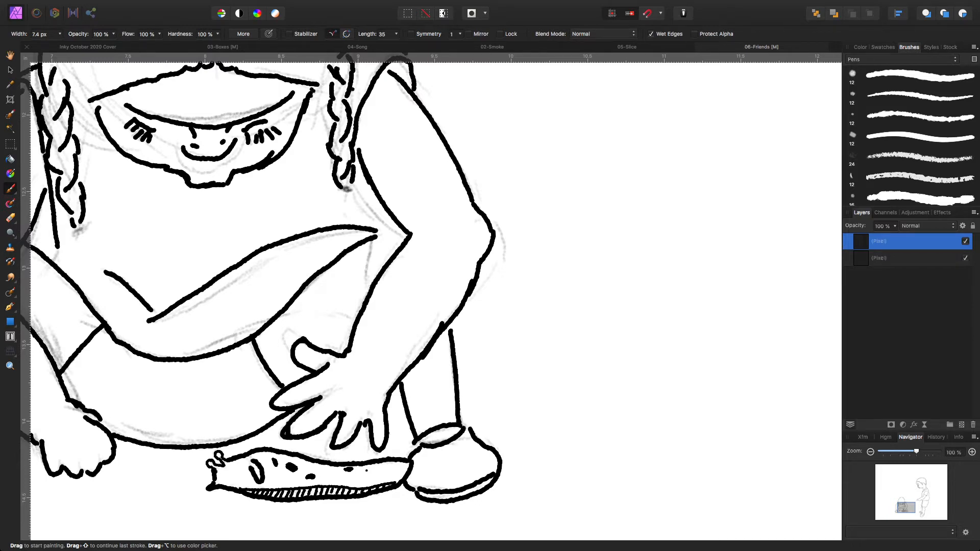
# Set the brush width to 11.2 px and join the crouching child's knee line to the inner elbow
pyautogui.press('super+minus')
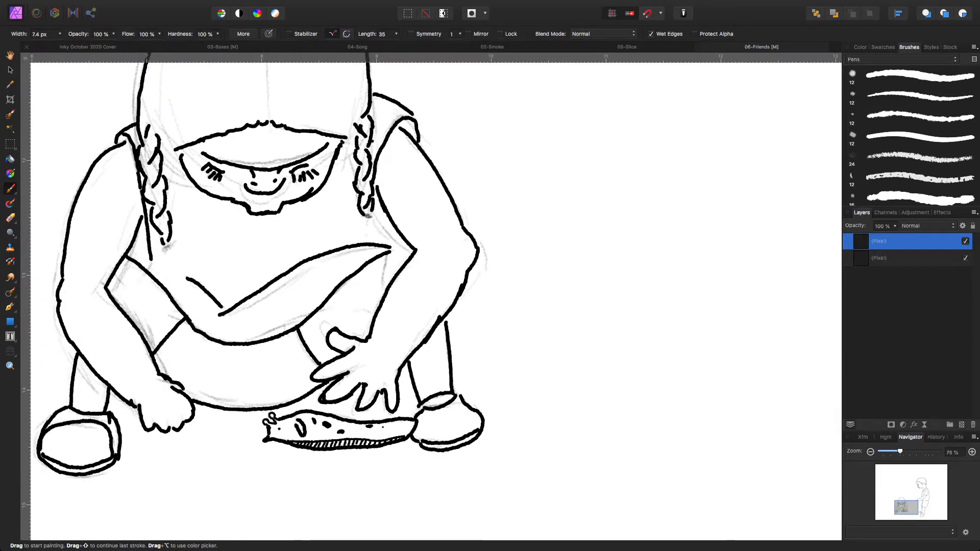
pyautogui.press('super+minus')
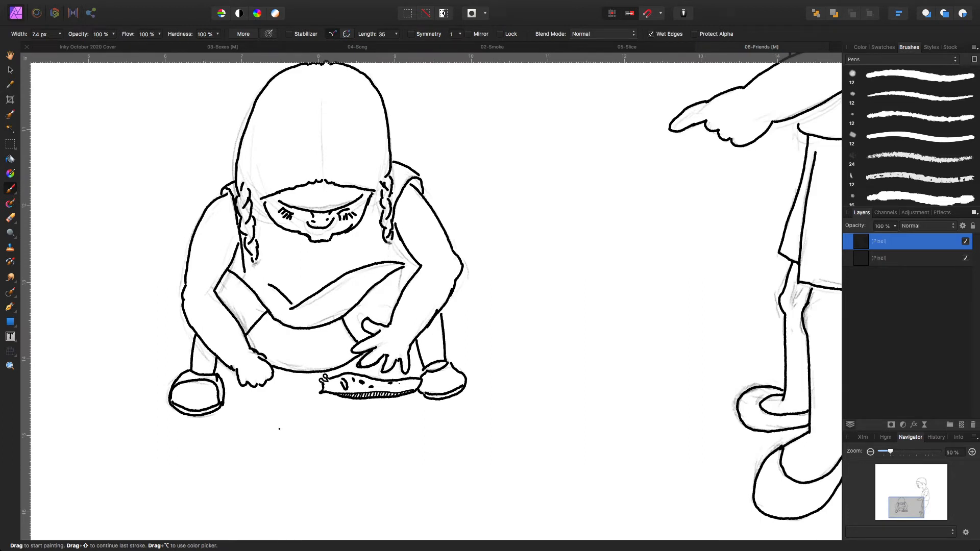
pyautogui.press(']')
pyautogui.press(']')
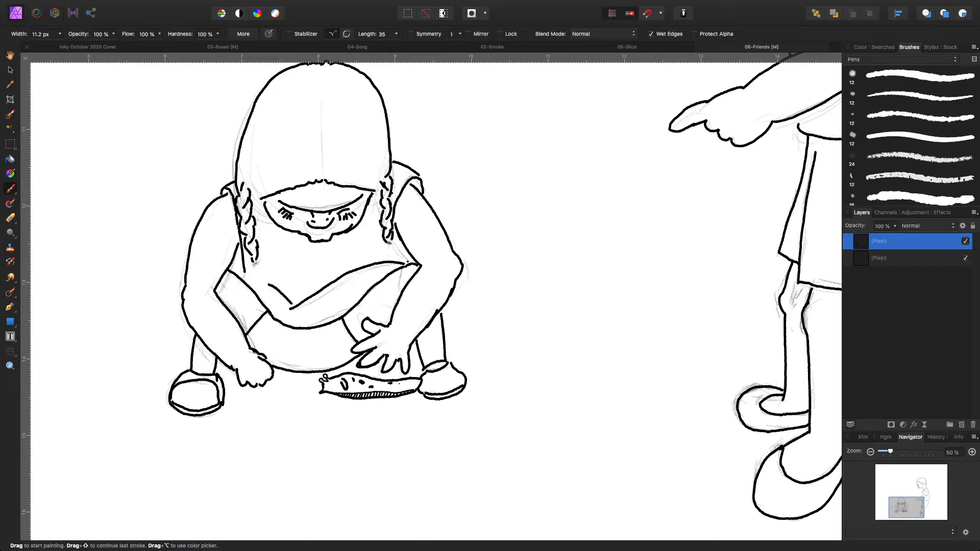
# Set the brush width to 8.1 px and hatch the inner side of the crouching child's shoe farthest from the slug
pyautogui.press('[')
pyautogui.press('[')
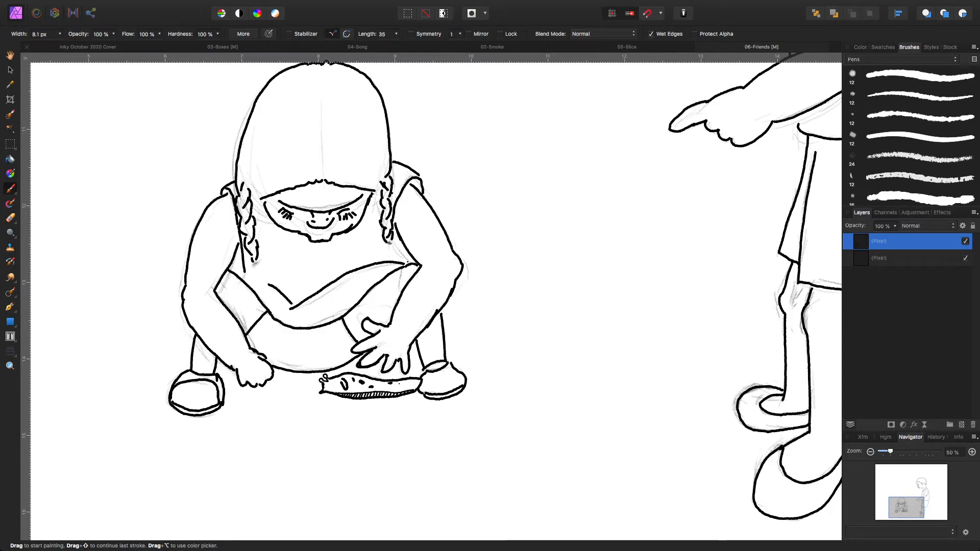
pyautogui.moveTo(657, 344)
pyautogui.mouseDown()
pyautogui.moveTo(538, 425)
pyautogui.moveTo(498, 431)
pyautogui.moveTo(566, 421)
pyautogui.mouseUp()
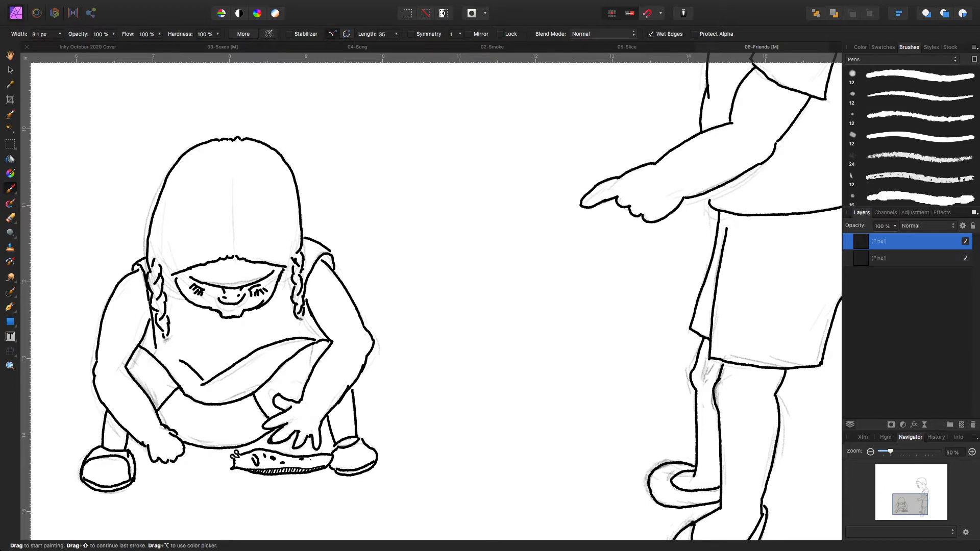
pyautogui.scroll(-5, 511, 346)
pyautogui.hscroll(-3, 512, 347)
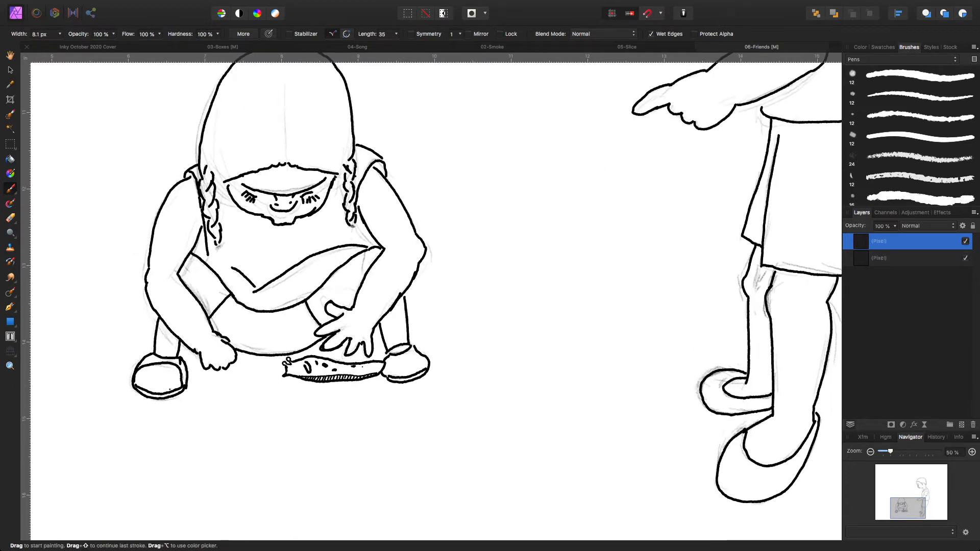
pyautogui.moveTo(167, 383)
pyautogui.mouseDown()
pyautogui.moveTo(180, 387)
pyautogui.moveTo(168, 390)
pyautogui.mouseUp()
# Fill the rounded area between the crouching child's legs, below the knee line, with curved horizontal hatching
pyautogui.moveTo(277, 315); pyautogui.dragTo(306, 307)
pyautogui.moveTo(281, 318)
pyautogui.mouseDown()
pyautogui.moveTo(306, 312)
pyautogui.moveTo(283, 311)
pyautogui.mouseUp()
pyautogui.moveTo(257, 316); pyautogui.dragTo(289, 314)
pyautogui.moveTo(263, 320); pyautogui.dragTo(305, 317)
pyautogui.moveTo(273, 324); pyautogui.dragTo(305, 321)
pyautogui.moveTo(274, 328)
pyautogui.mouseDown()
pyautogui.moveTo(310, 327)
pyautogui.moveTo(284, 346)
pyautogui.moveTo(313, 338)
pyautogui.mouseUp()
pyautogui.moveTo(253, 353); pyautogui.dragTo(305, 344)
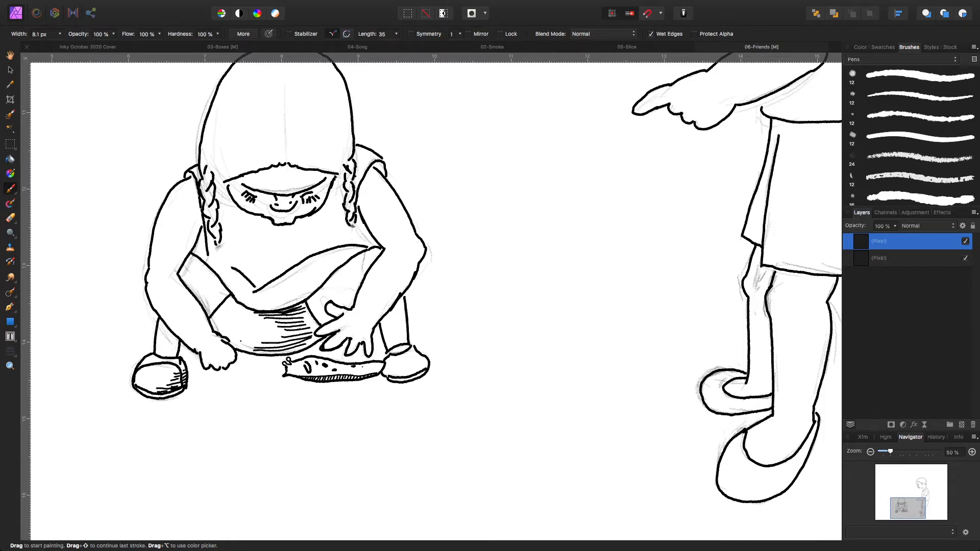
pyautogui.moveTo(233, 304); pyautogui.dragTo(244, 308)
pyautogui.moveTo(241, 307)
pyautogui.mouseDown()
pyautogui.moveTo(284, 330)
pyautogui.moveTo(265, 341)
pyautogui.mouseUp()
pyautogui.moveTo(264, 336)
pyautogui.mouseDown()
pyautogui.moveTo(280, 338)
pyautogui.moveTo(252, 348)
pyautogui.moveTo(228, 326)
pyautogui.mouseUp()
pyautogui.moveTo(226, 325)
pyautogui.mouseDown()
pyautogui.moveTo(234, 332)
pyautogui.moveTo(231, 320)
pyautogui.mouseUp()
pyautogui.moveTo(230, 319)
pyautogui.mouseDown()
pyautogui.moveTo(240, 326)
pyautogui.moveTo(234, 314)
pyautogui.mouseUp()
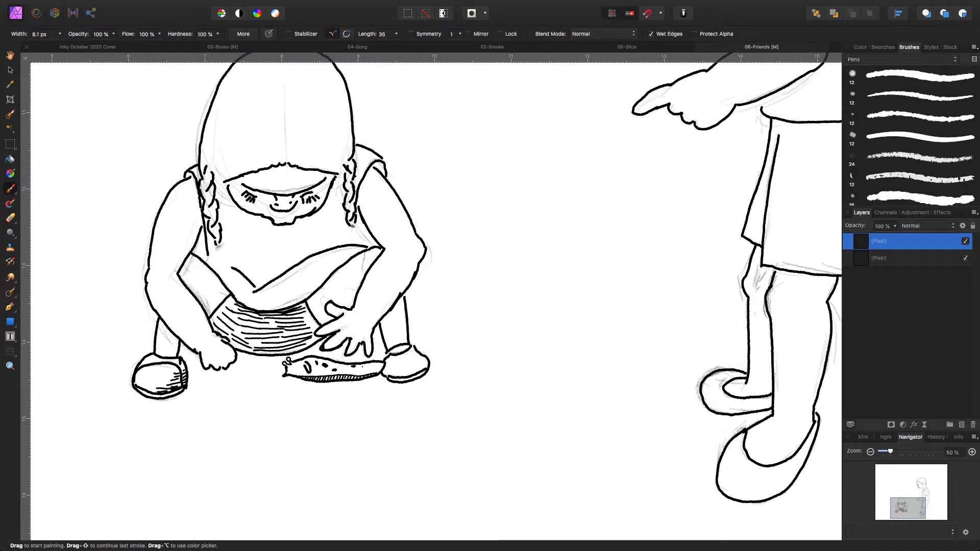
# Cover both of the crouching child's shoes with curved hatching lines that follow their rounded shape
pyautogui.moveTo(428, 362); pyautogui.dragTo(422, 370)
pyautogui.moveTo(426, 363); pyautogui.dragTo(417, 367)
pyautogui.moveTo(424, 357); pyautogui.dragTo(415, 366)
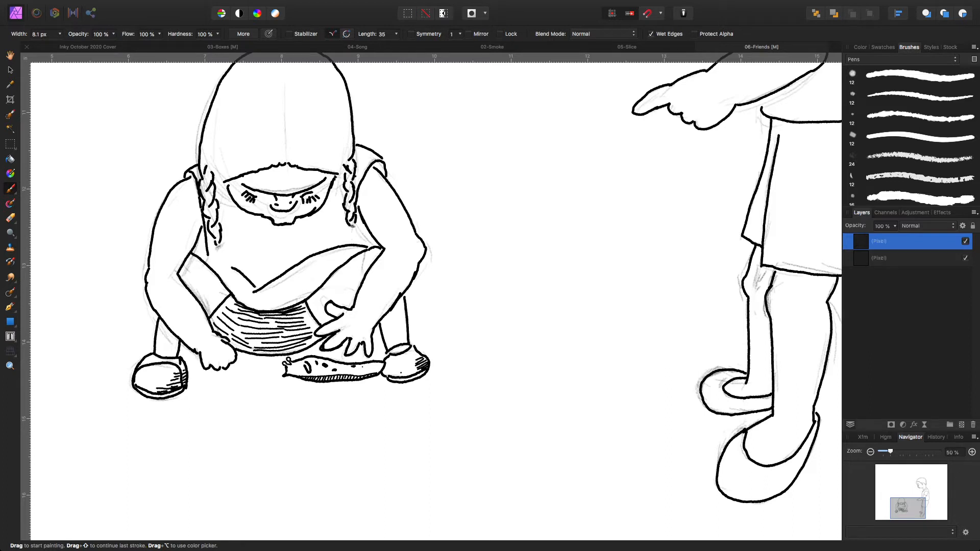
pyautogui.moveTo(399, 377)
pyautogui.mouseDown()
pyautogui.moveTo(419, 370)
pyautogui.moveTo(403, 365)
pyautogui.moveTo(419, 355)
pyautogui.mouseUp()
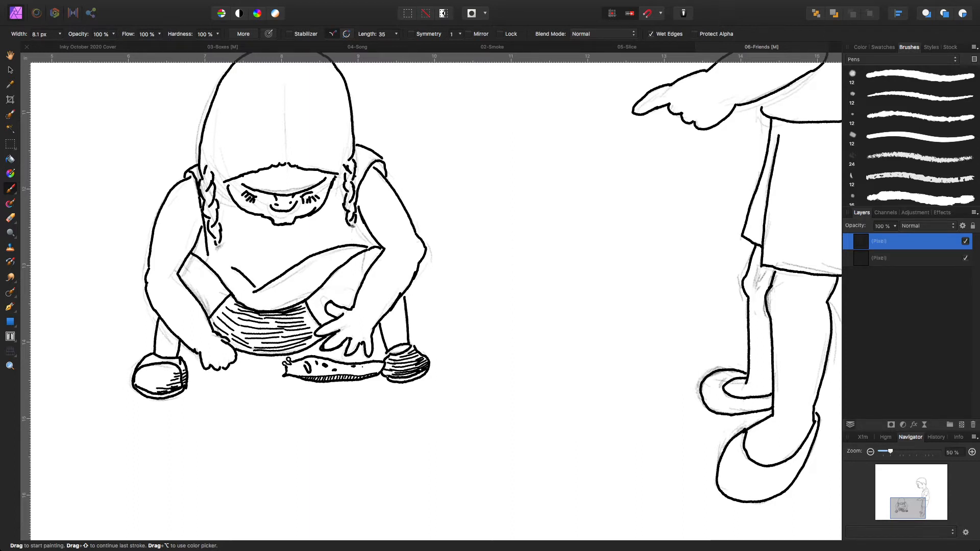
pyautogui.moveTo(142, 388)
pyautogui.mouseDown()
pyautogui.moveTo(175, 376)
pyautogui.moveTo(158, 359)
pyautogui.mouseUp()
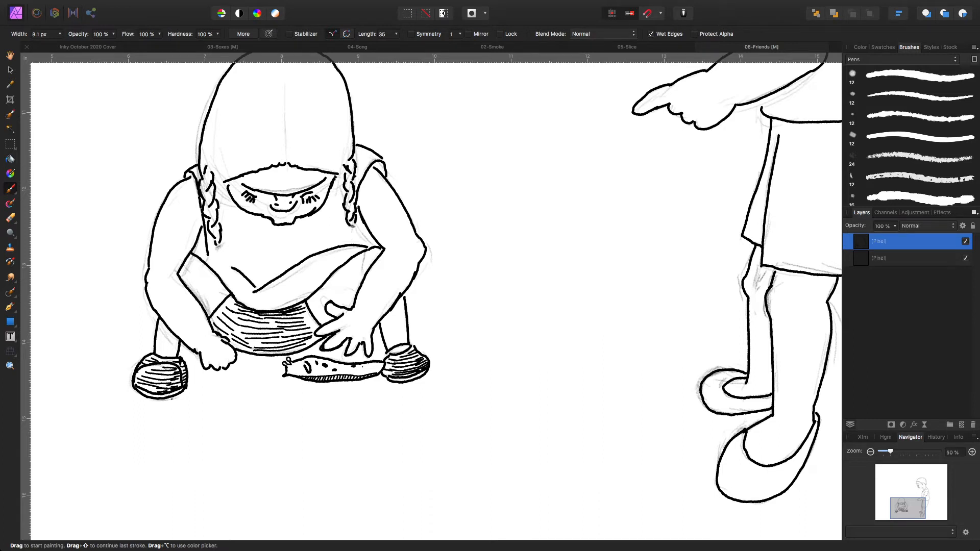
# Ink a solid black ground shadow from the far shoe, below the closed hand, to the slug's head
pyautogui.moveTo(170, 401)
pyautogui.mouseDown()
pyautogui.moveTo(267, 384)
pyautogui.moveTo(200, 384)
pyautogui.mouseUp()
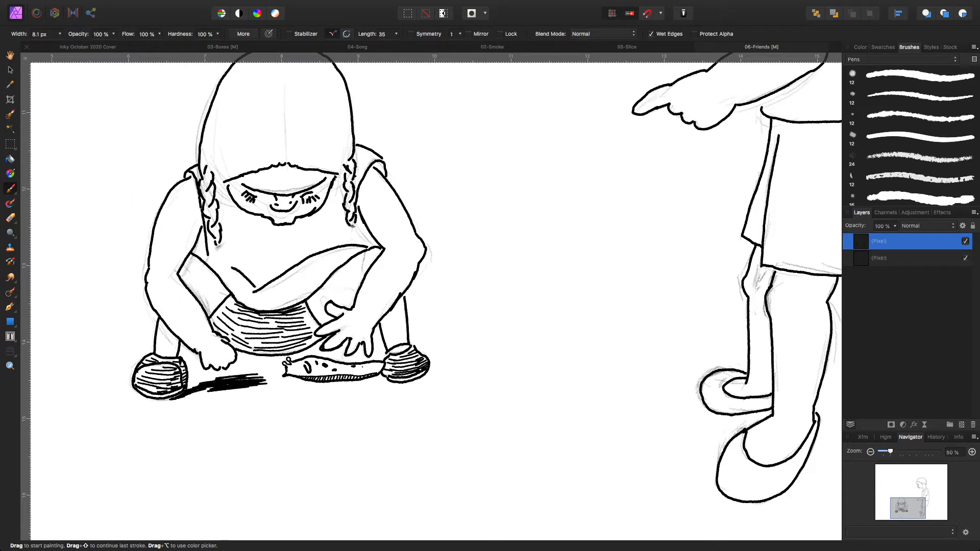
pyautogui.moveTo(246, 378)
pyautogui.mouseDown()
pyautogui.moveTo(292, 378)
pyautogui.moveTo(260, 383)
pyautogui.moveTo(280, 370)
pyautogui.mouseUp()
pyautogui.moveTo(244, 373)
pyautogui.mouseDown()
pyautogui.moveTo(270, 369)
pyautogui.moveTo(241, 372)
pyautogui.moveTo(257, 368)
pyautogui.mouseUp()
pyautogui.moveTo(219, 376)
pyautogui.mouseDown()
pyautogui.moveTo(258, 366)
pyautogui.moveTo(227, 375)
pyautogui.mouseUp()
pyautogui.moveTo(243, 367); pyautogui.dragTo(282, 368)
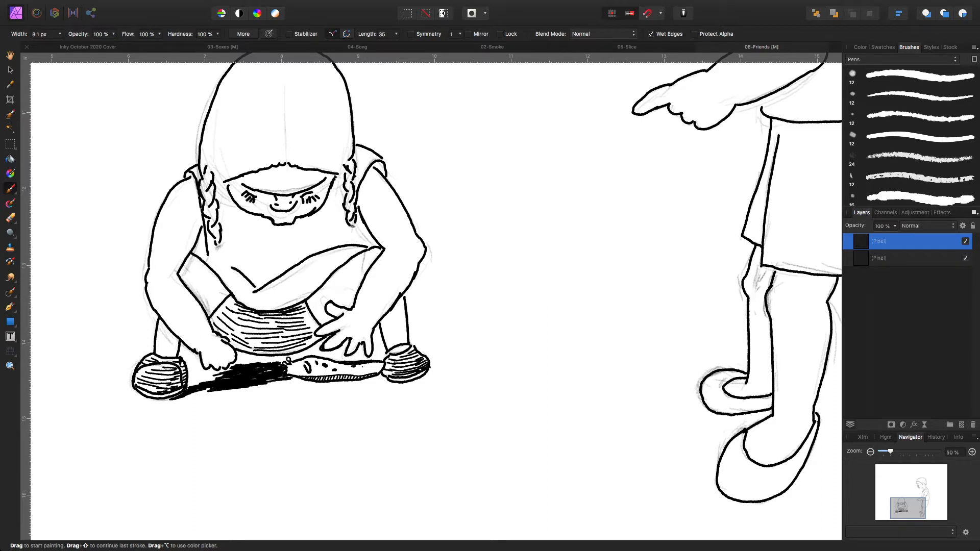
# Extend the black ground shadow outward from the shoe beside the slug and fill it in behind the slug beneath the open hand
pyautogui.moveTo(429, 376)
pyautogui.mouseDown()
pyautogui.moveTo(402, 384)
pyautogui.moveTo(448, 369)
pyautogui.moveTo(434, 374)
pyautogui.moveTo(443, 371)
pyautogui.moveTo(437, 360)
pyautogui.mouseUp()
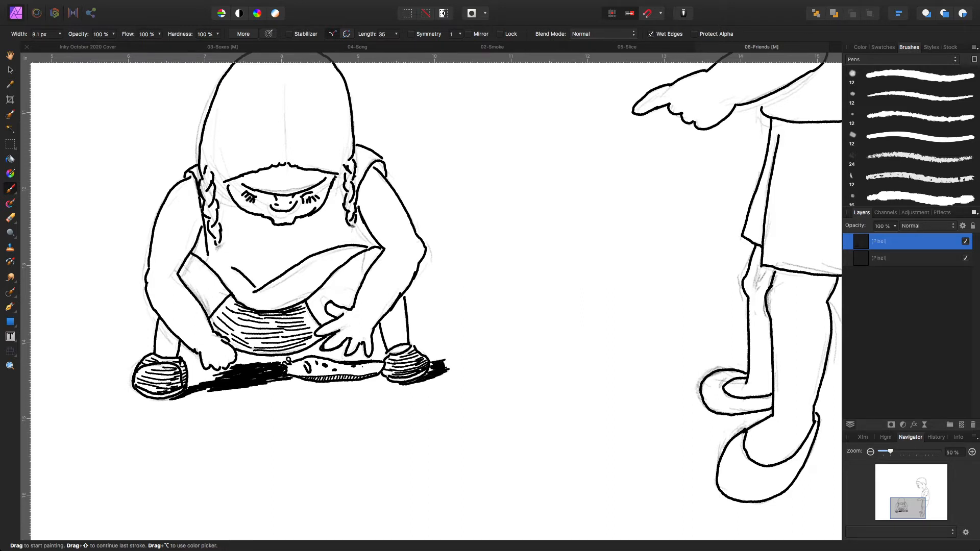
pyautogui.moveTo(444, 363)
pyautogui.mouseDown()
pyautogui.moveTo(464, 357)
pyautogui.moveTo(421, 350)
pyautogui.moveTo(471, 344)
pyautogui.moveTo(473, 369)
pyautogui.moveTo(477, 347)
pyautogui.moveTo(490, 353)
pyautogui.mouseUp()
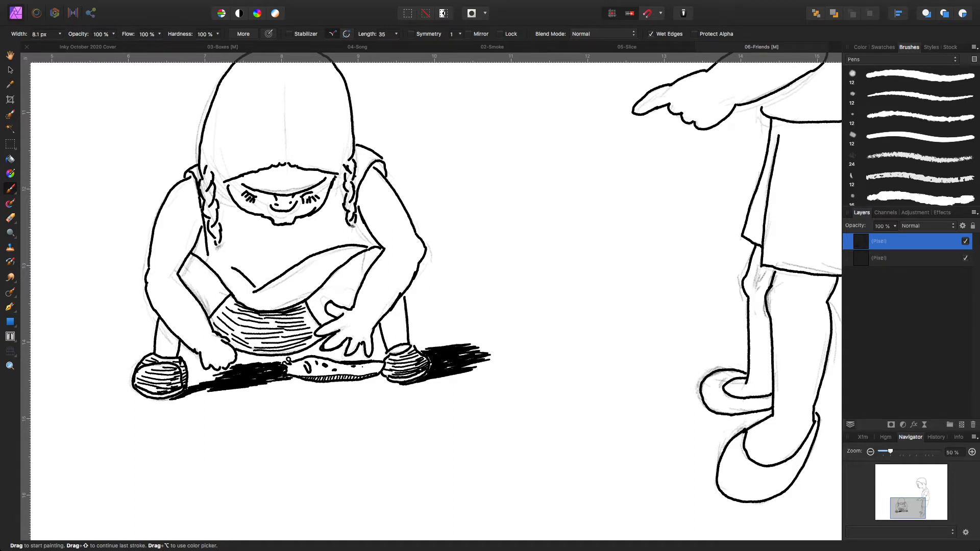
pyautogui.moveTo(422, 347); pyautogui.dragTo(452, 344)
pyautogui.moveTo(368, 360)
pyautogui.mouseDown()
pyautogui.moveTo(378, 358)
pyautogui.moveTo(360, 358)
pyautogui.moveTo(381, 351)
pyautogui.mouseUp()
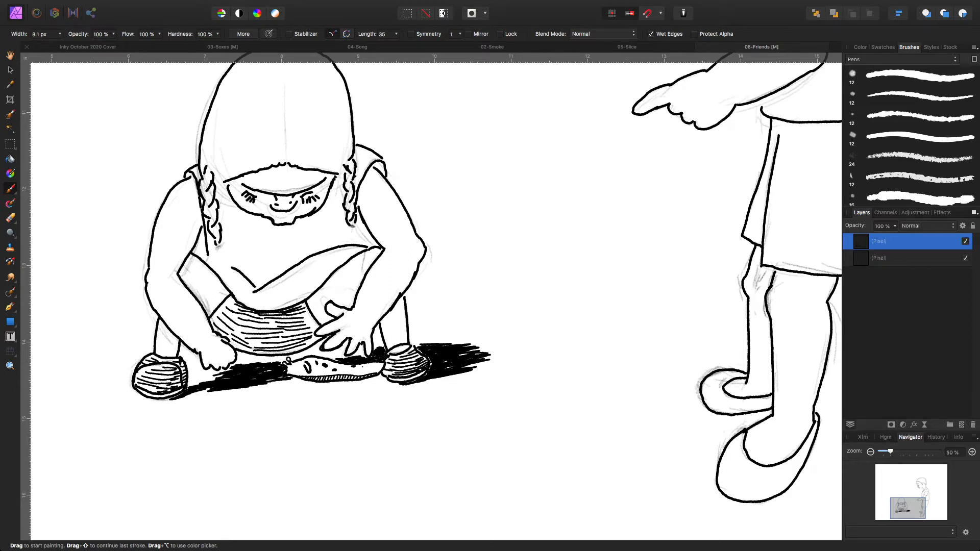
pyautogui.moveTo(354, 357); pyautogui.dragTo(364, 354)
pyautogui.moveTo(332, 357); pyautogui.dragTo(339, 357)
pyautogui.moveTo(342, 354)
pyautogui.mouseDown()
pyautogui.moveTo(315, 353)
pyautogui.moveTo(332, 352)
pyautogui.mouseUp()
# Fill the remaining gaps in the ground shadow between the far shoe and the slug, and tidy its edge at the slug's head
pyautogui.press('super+plus')
pyautogui.press('super+plus')
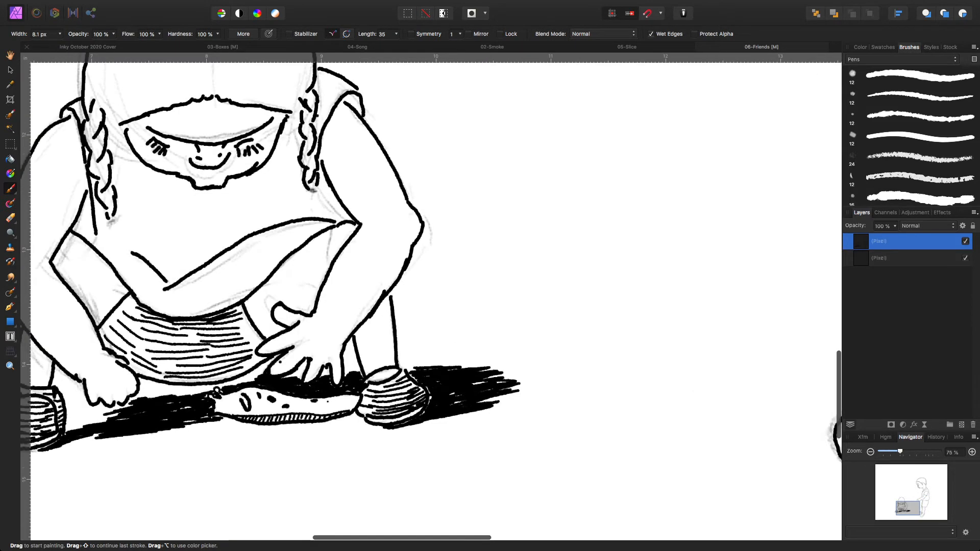
pyautogui.press('space')
pyautogui.moveTo(280, 363); pyautogui.dragTo(387, 350)
pyautogui.moveTo(206, 441)
pyautogui.mouseDown()
pyautogui.moveTo(219, 439)
pyautogui.moveTo(218, 421)
pyautogui.moveTo(243, 417)
pyautogui.moveTo(158, 426)
pyautogui.moveTo(52, 471)
pyautogui.moveTo(70, 460)
pyautogui.mouseUp()
pyautogui.moveTo(92, 450)
pyautogui.mouseDown()
pyautogui.moveTo(72, 457)
pyautogui.moveTo(83, 481)
pyautogui.mouseUp()
pyautogui.moveTo(134, 456); pyautogui.dragTo(119, 457)
pyautogui.hscroll(-5, 432, 296)
pyautogui.scroll(-2, 432, 296)
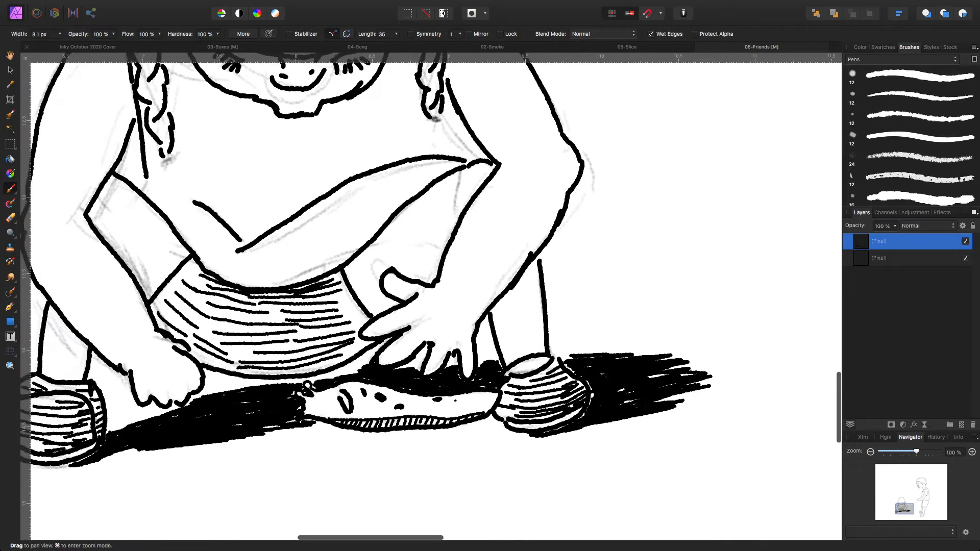
pyautogui.moveTo(190, 426)
pyautogui.mouseDown()
pyautogui.moveTo(166, 437)
pyautogui.moveTo(199, 425)
pyautogui.mouseUp()
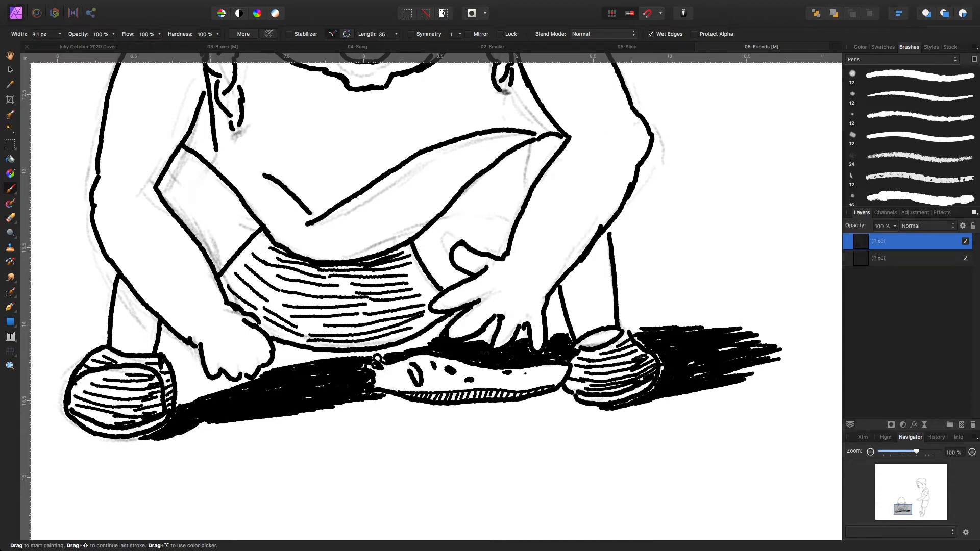
pyautogui.moveTo(380, 394); pyautogui.dragTo(392, 397)
# Shade the open hand's two fingers nearest the shoe with short hatching, reducing the brush width to 5.7 px for the outer one
pyautogui.hscroll(10, 432, 296)
pyautogui.scroll(5, 431, 296)
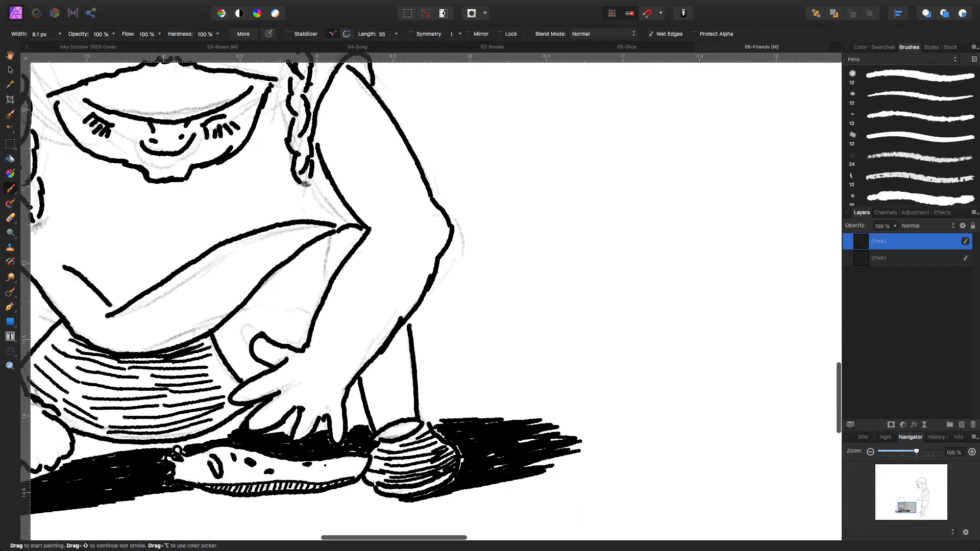
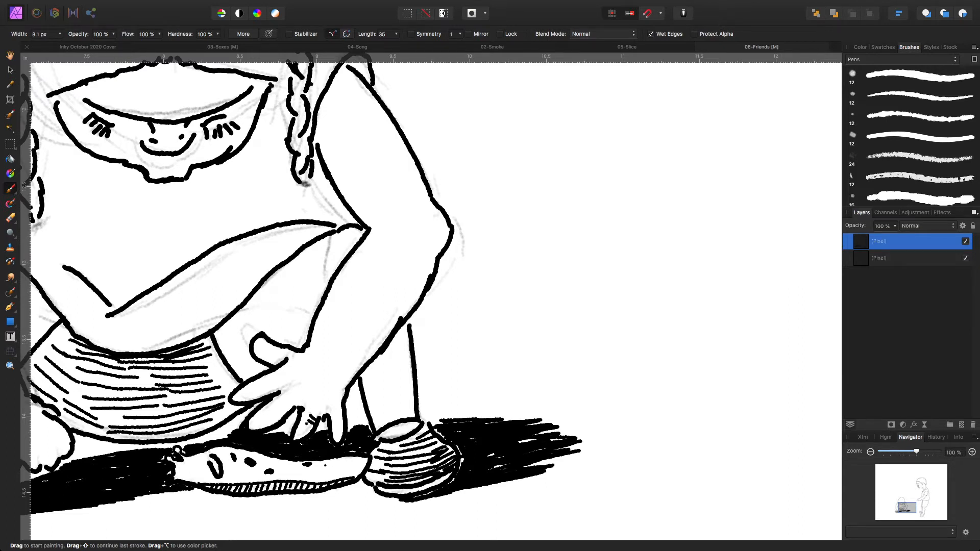
pyautogui.moveTo(308, 427); pyautogui.dragTo(304, 434)
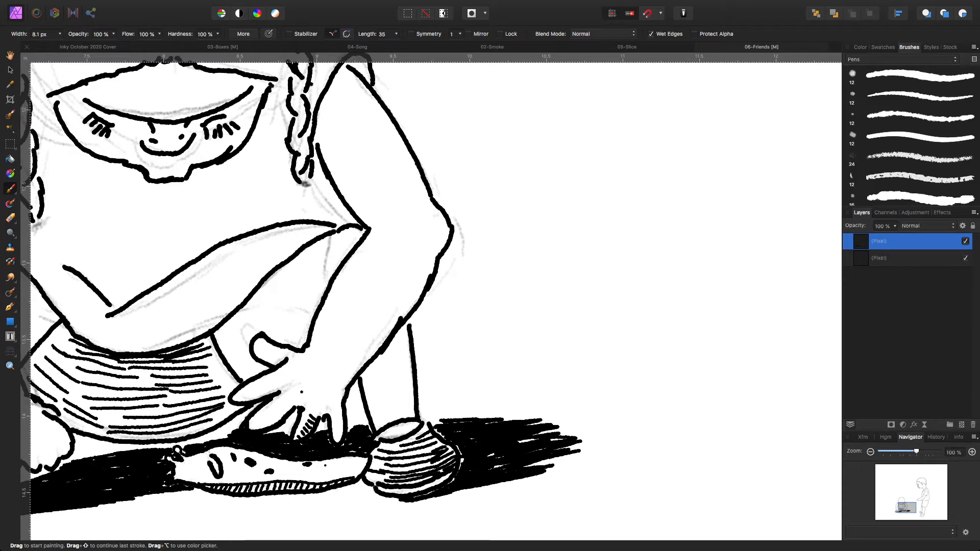
pyautogui.press('[')
pyautogui.press('[')
pyautogui.press(']')
pyautogui.moveTo(338, 430); pyautogui.dragTo(342, 432)
pyautogui.moveTo(333, 429); pyautogui.dragTo(342, 420)
# Hatch the forearm above the open hand with curved cross-contour lines from the wrist to the elbow, adding extra lines between them
pyautogui.moveTo(320, 331); pyautogui.dragTo(370, 345)
pyautogui.moveTo(318, 321); pyautogui.dragTo(384, 337)
pyautogui.moveTo(325, 310)
pyautogui.mouseDown()
pyautogui.moveTo(358, 327)
pyautogui.moveTo(392, 332)
pyautogui.moveTo(348, 314)
pyautogui.moveTo(391, 327)
pyautogui.mouseUp()
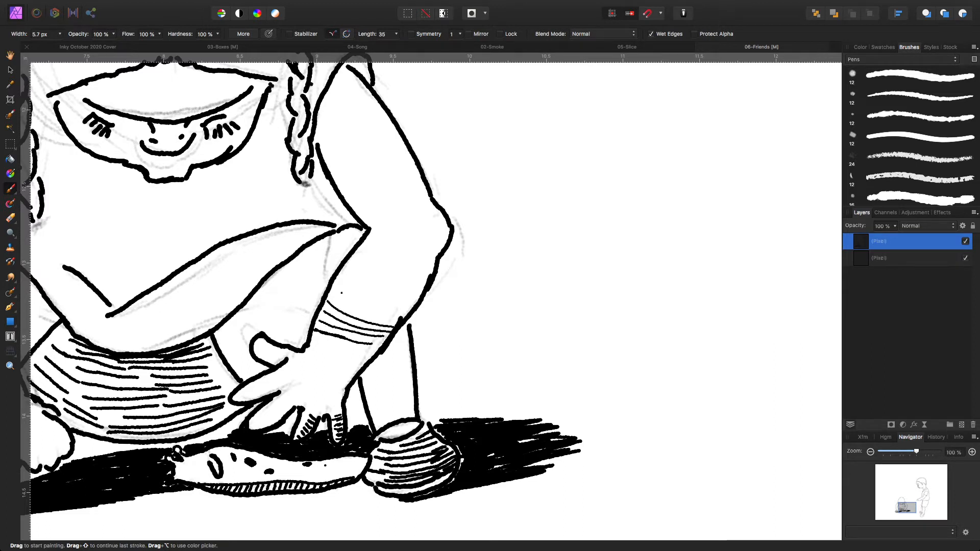
pyautogui.moveTo(334, 293); pyautogui.dragTo(397, 323)
pyautogui.moveTo(336, 280); pyautogui.dragTo(406, 317)
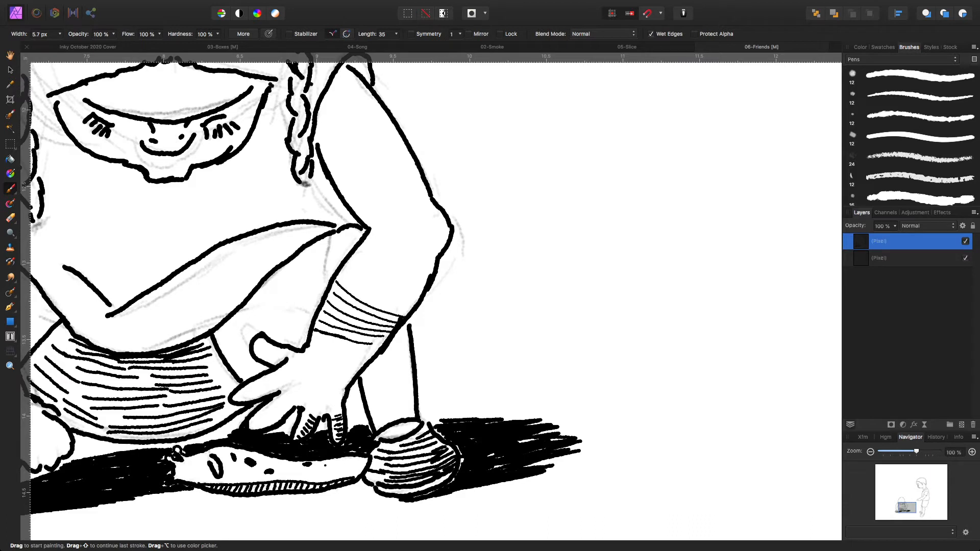
pyautogui.moveTo(341, 274); pyautogui.dragTo(411, 310)
pyautogui.moveTo(349, 264)
pyautogui.mouseDown()
pyautogui.moveTo(405, 296)
pyautogui.moveTo(417, 299)
pyautogui.moveTo(402, 282)
pyautogui.moveTo(424, 292)
pyautogui.mouseUp()
pyautogui.moveTo(365, 249); pyautogui.dragTo(428, 282)
pyautogui.moveTo(378, 245); pyautogui.dragTo(430, 267)
pyautogui.moveTo(372, 234); pyautogui.dragTo(433, 260)
pyautogui.moveTo(336, 301); pyautogui.dragTo(379, 321)
pyautogui.moveTo(342, 292)
pyautogui.mouseDown()
pyautogui.moveTo(383, 317)
pyautogui.moveTo(359, 294)
pyautogui.moveTo(395, 311)
pyautogui.moveTo(372, 290)
pyautogui.moveTo(408, 305)
pyautogui.mouseUp()
pyautogui.moveTo(361, 267)
pyautogui.mouseDown()
pyautogui.moveTo(418, 294)
pyautogui.moveTo(388, 271)
pyautogui.moveTo(414, 282)
pyautogui.mouseUp()
pyautogui.moveTo(374, 248); pyautogui.dragTo(424, 273)
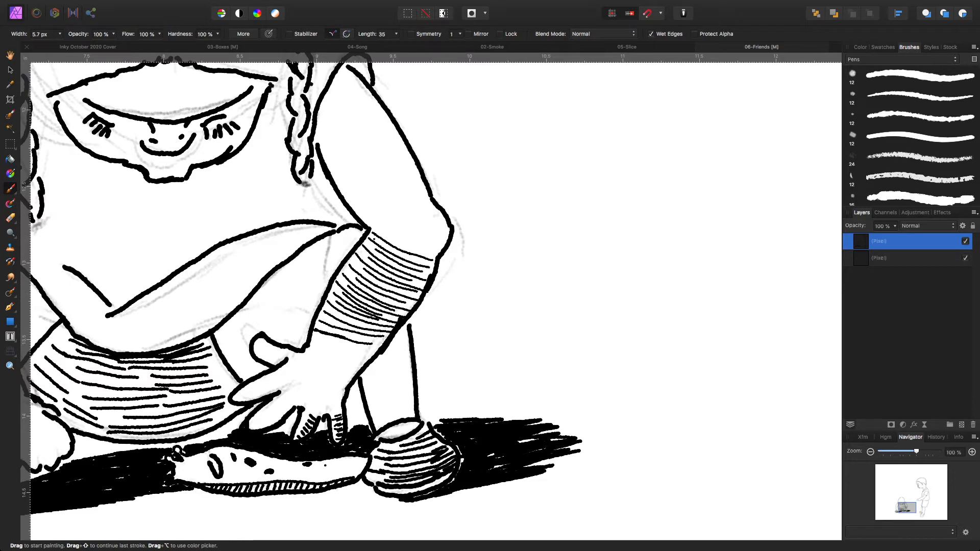
pyautogui.moveTo(375, 230); pyautogui.dragTo(430, 250)
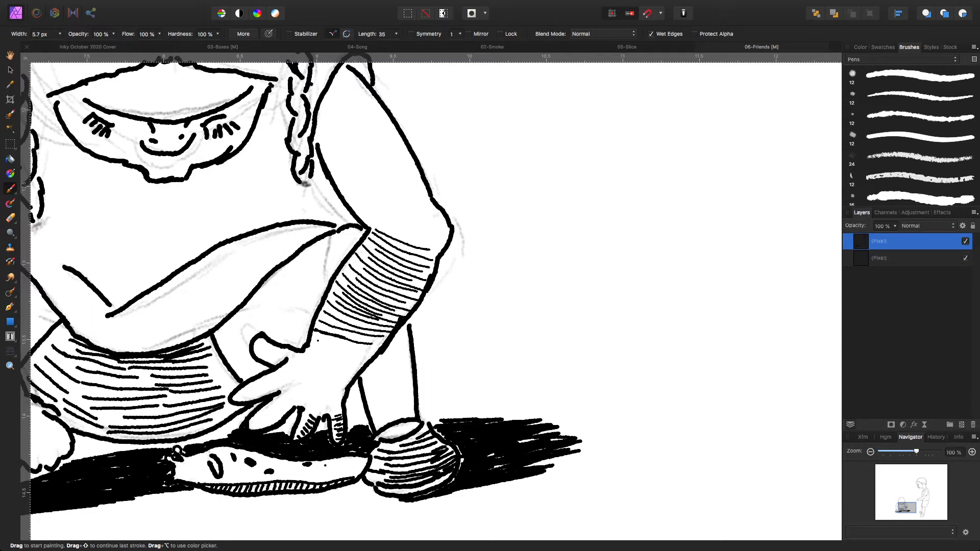
# Continue the hatching over the wrist, thumb, back of the open hand and its remaining fingers
pyautogui.moveTo(311, 338)
pyautogui.mouseDown()
pyautogui.moveTo(365, 362)
pyautogui.moveTo(337, 382)
pyautogui.mouseUp()
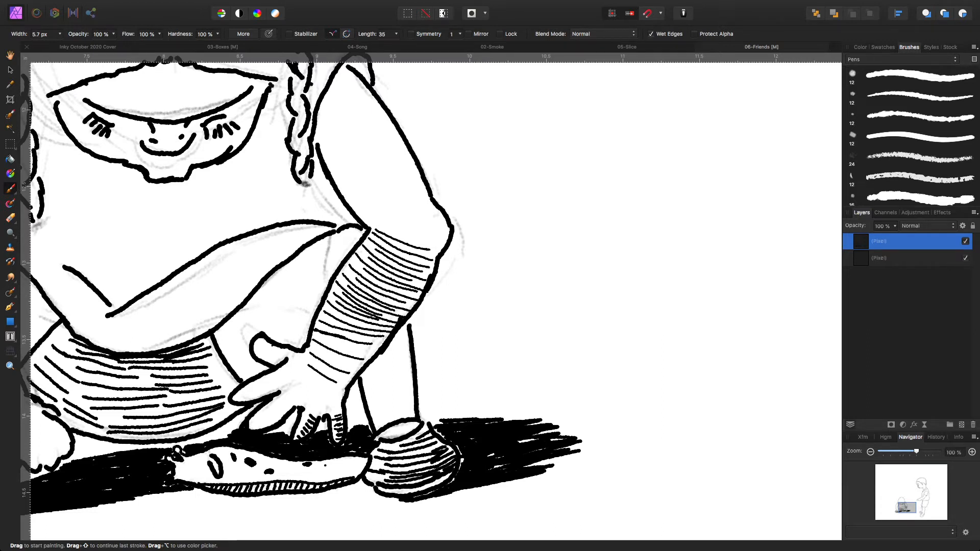
pyautogui.moveTo(261, 342)
pyautogui.mouseDown()
pyautogui.moveTo(257, 351)
pyautogui.moveTo(280, 364)
pyautogui.mouseUp()
pyautogui.moveTo(332, 387)
pyautogui.mouseDown()
pyautogui.moveTo(344, 395)
pyautogui.moveTo(340, 414)
pyautogui.moveTo(324, 415)
pyautogui.moveTo(325, 396)
pyautogui.moveTo(336, 403)
pyautogui.moveTo(330, 385)
pyautogui.moveTo(317, 408)
pyautogui.mouseUp()
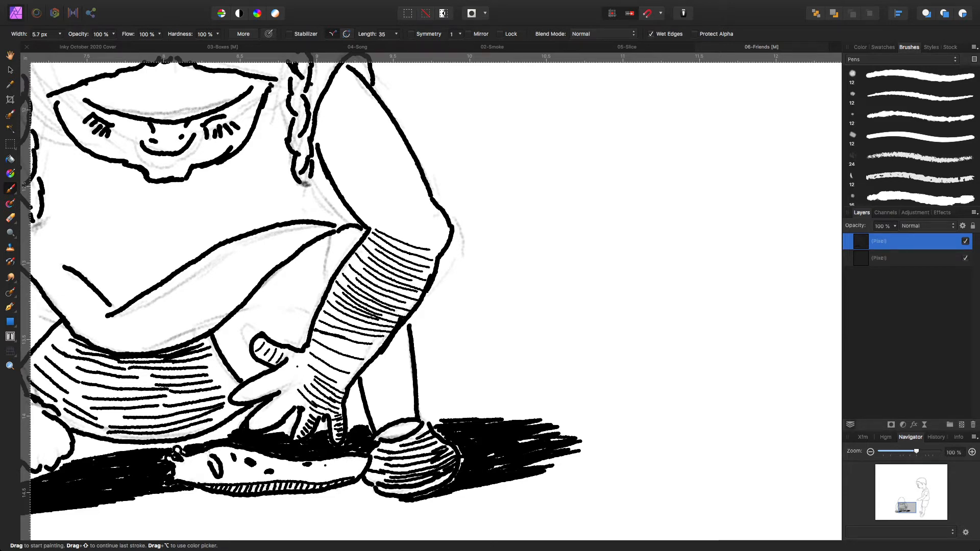
pyautogui.moveTo(299, 361)
pyautogui.mouseDown()
pyautogui.moveTo(314, 382)
pyautogui.moveTo(282, 420)
pyautogui.moveTo(255, 430)
pyautogui.mouseUp()
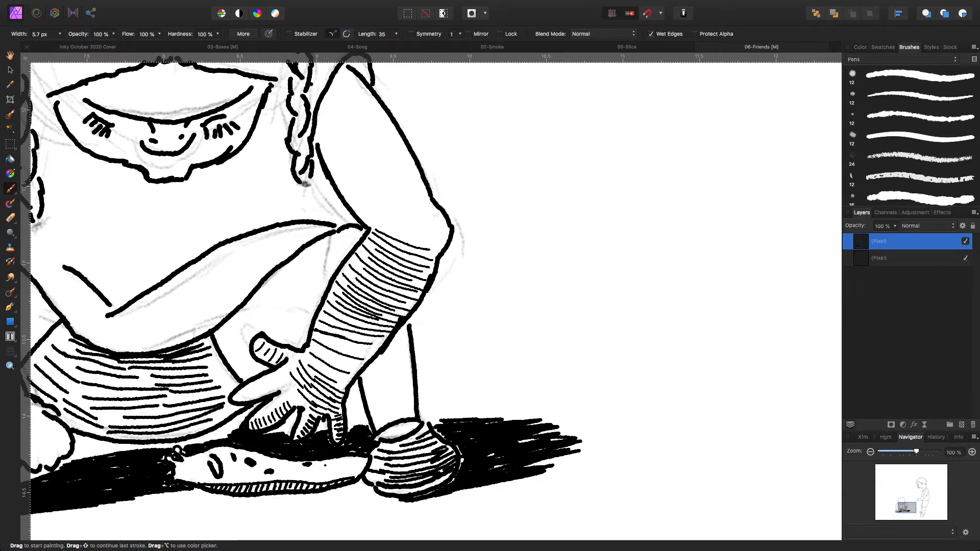
pyautogui.moveTo(260, 413)
pyautogui.mouseDown()
pyautogui.moveTo(263, 423)
pyautogui.moveTo(299, 406)
pyautogui.mouseUp()
pyautogui.moveTo(303, 405); pyautogui.dragTo(306, 406)
pyautogui.moveTo(235, 394)
pyautogui.mouseDown()
pyautogui.moveTo(281, 389)
pyautogui.moveTo(251, 401)
pyautogui.moveTo(277, 388)
pyautogui.mouseUp()
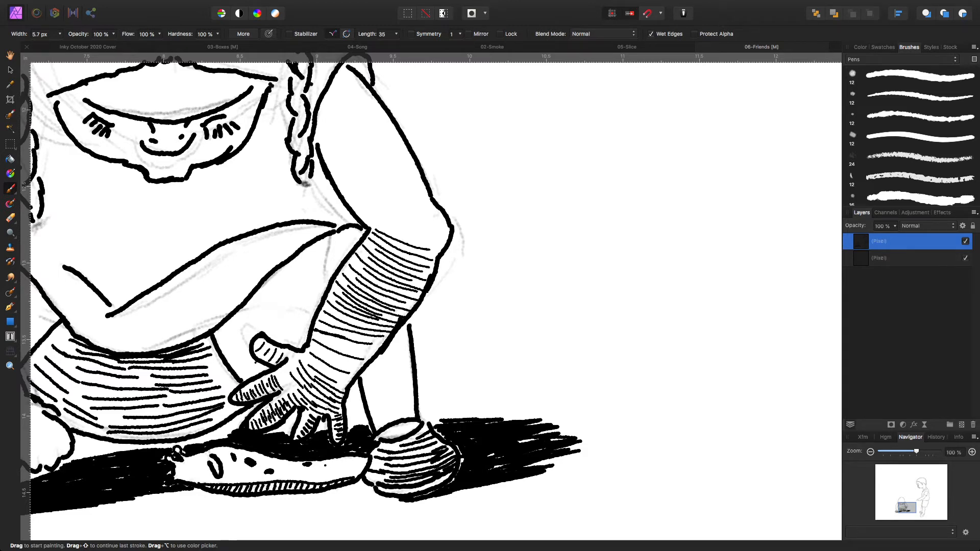
pyautogui.moveTo(281, 378)
pyautogui.mouseDown()
pyautogui.moveTo(298, 394)
pyautogui.moveTo(288, 377)
pyautogui.moveTo(299, 380)
pyautogui.mouseUp()
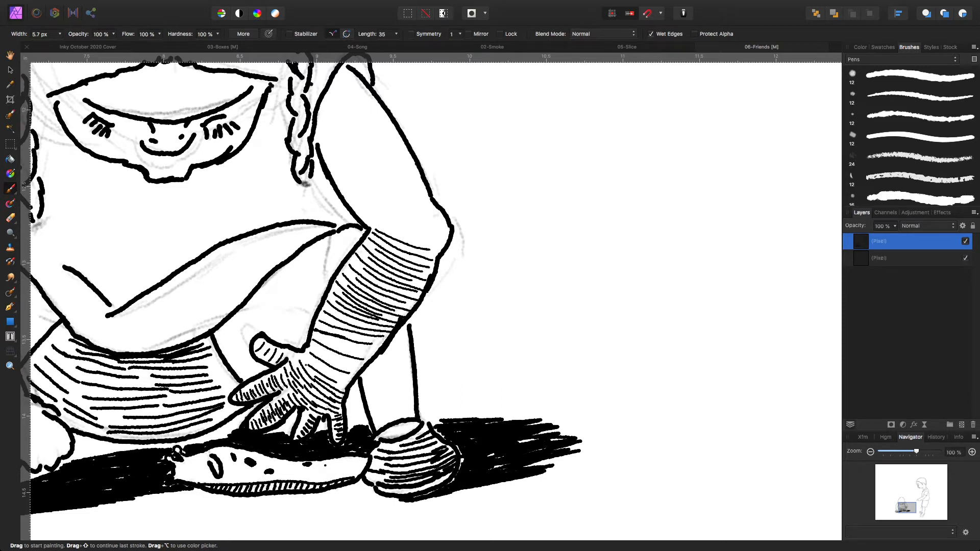
# Add short lines between the forearm's hatching and shade the elbow with closely spaced curved strokes
pyautogui.moveTo(318, 363)
pyautogui.mouseDown()
pyautogui.moveTo(338, 377)
pyautogui.moveTo(315, 334)
pyautogui.mouseUp()
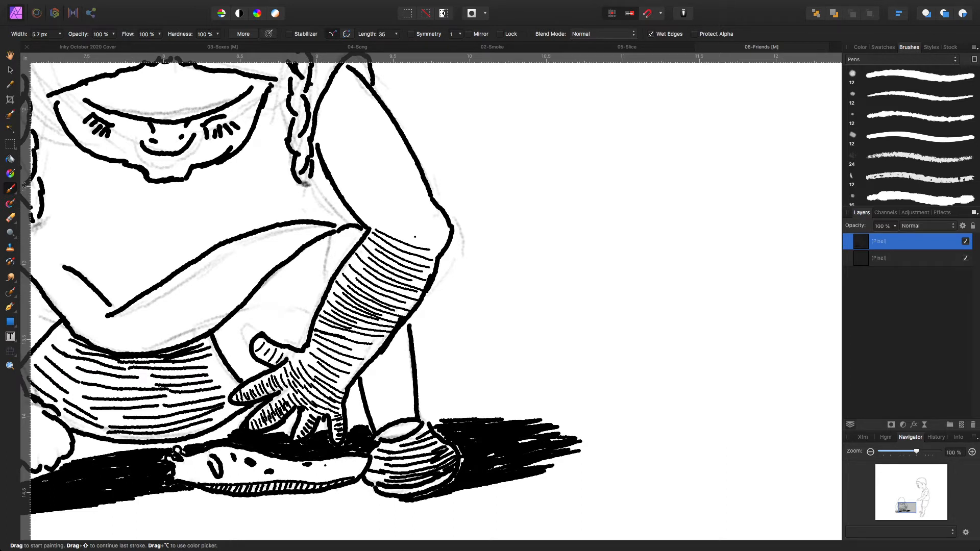
pyautogui.moveTo(429, 242)
pyautogui.mouseDown()
pyautogui.moveTo(420, 229)
pyautogui.moveTo(445, 228)
pyautogui.moveTo(443, 217)
pyautogui.mouseUp()
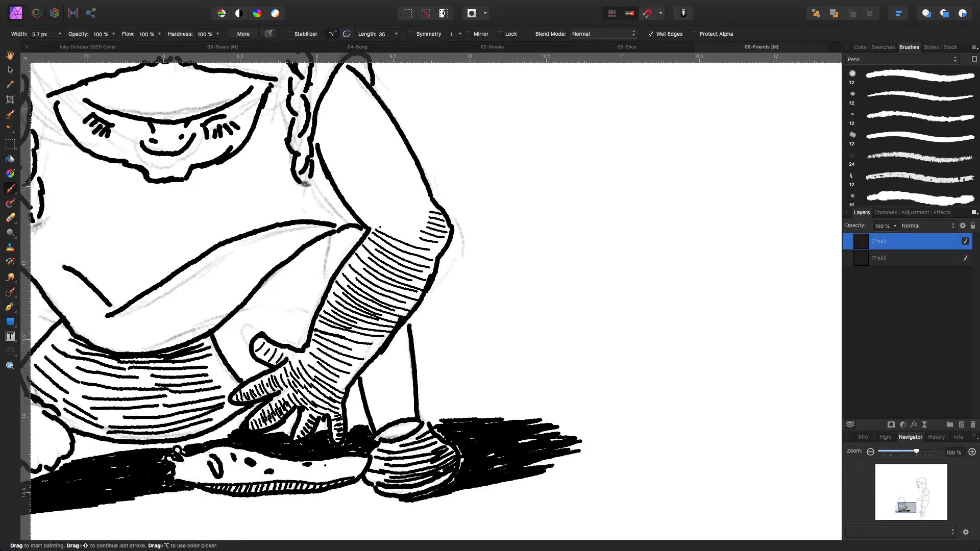
pyautogui.moveTo(374, 225); pyautogui.dragTo(441, 248)
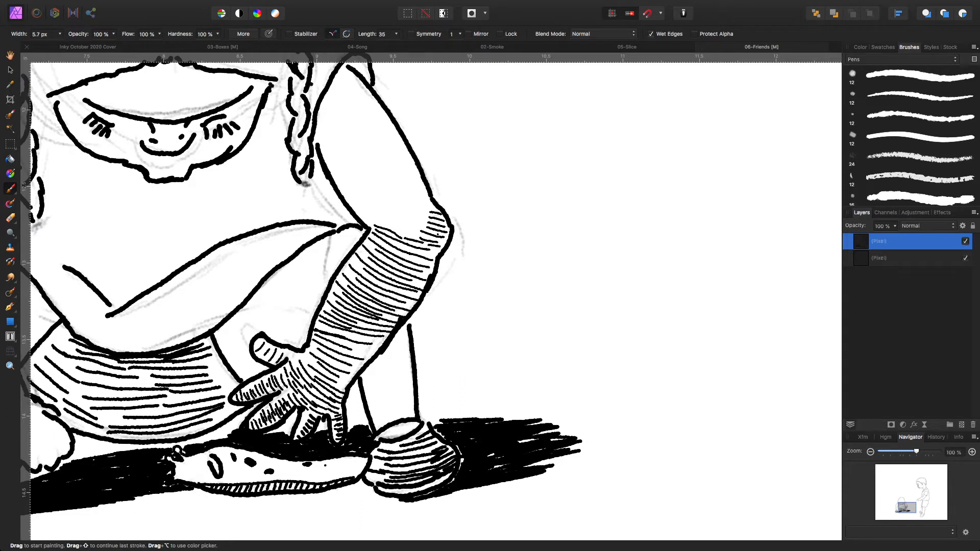
pyautogui.moveTo(373, 218); pyautogui.dragTo(439, 242)
pyautogui.moveTo(371, 212); pyautogui.dragTo(427, 230)
pyautogui.moveTo(379, 208); pyautogui.dragTo(438, 227)
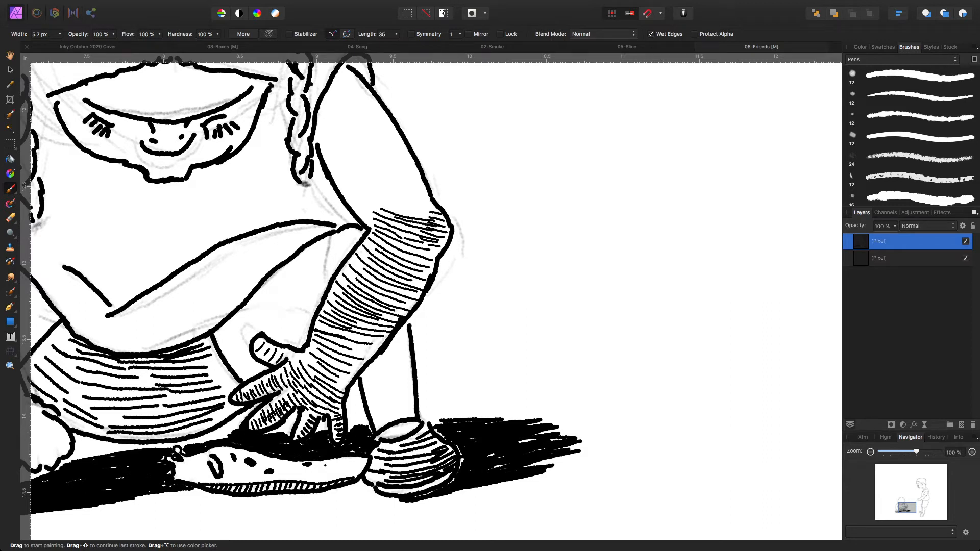
# Hatch the same arm's upper part with curved lines from the elbow to the sleeve, with dense shading just below the sleeve
pyautogui.moveTo(387, 204)
pyautogui.mouseDown()
pyautogui.moveTo(438, 214)
pyautogui.moveTo(414, 167)
pyautogui.moveTo(386, 161)
pyautogui.moveTo(410, 152)
pyautogui.moveTo(387, 150)
pyautogui.moveTo(404, 141)
pyautogui.moveTo(356, 109)
pyautogui.moveTo(377, 100)
pyautogui.moveTo(357, 86)
pyautogui.mouseUp()
pyautogui.scroll(3, 357, 87)
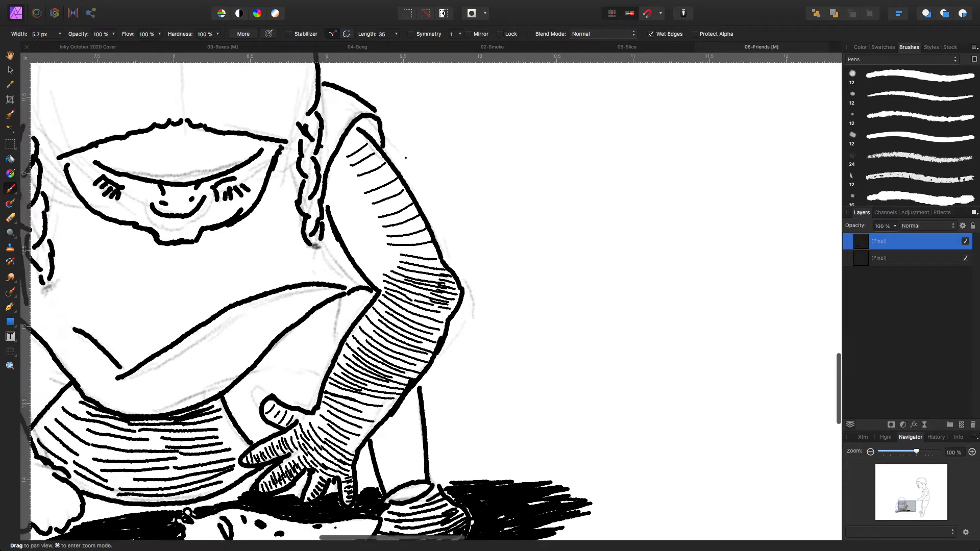
pyautogui.moveTo(355, 141)
pyautogui.mouseDown()
pyautogui.moveTo(334, 177)
pyautogui.moveTo(357, 176)
pyautogui.moveTo(343, 186)
pyautogui.mouseUp()
pyautogui.moveTo(385, 177)
pyautogui.mouseDown()
pyautogui.moveTo(337, 205)
pyautogui.moveTo(350, 212)
pyautogui.moveTo(348, 233)
pyautogui.mouseUp()
pyautogui.moveTo(400, 216)
pyautogui.mouseDown()
pyautogui.moveTo(359, 243)
pyautogui.moveTo(371, 264)
pyautogui.moveTo(393, 264)
pyautogui.moveTo(379, 274)
pyautogui.mouseUp()
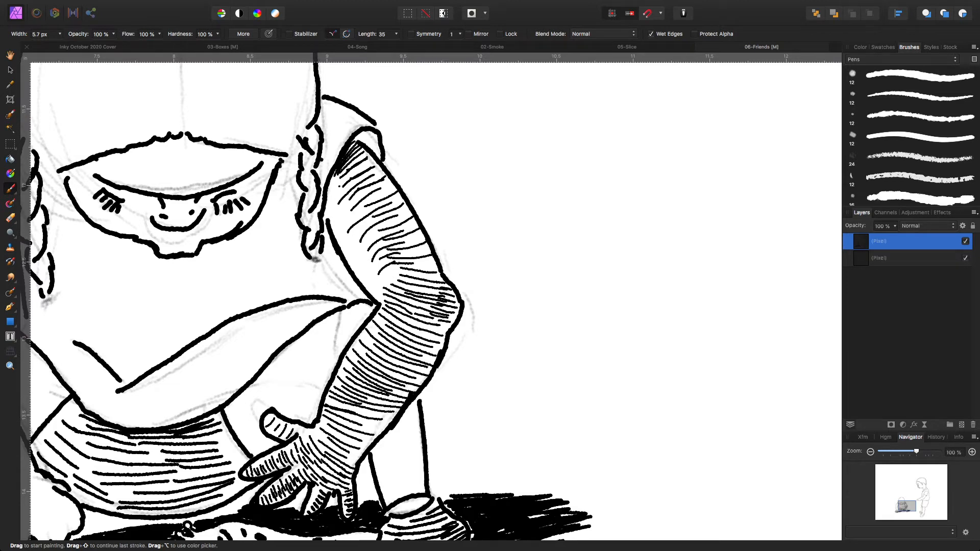
pyautogui.moveTo(342, 205)
pyautogui.mouseDown()
pyautogui.moveTo(331, 230)
pyautogui.moveTo(344, 254)
pyautogui.moveTo(360, 253)
pyautogui.moveTo(355, 266)
pyautogui.moveTo(373, 292)
pyautogui.mouseUp()
pyautogui.moveTo(376, 289); pyautogui.dragTo(372, 299)
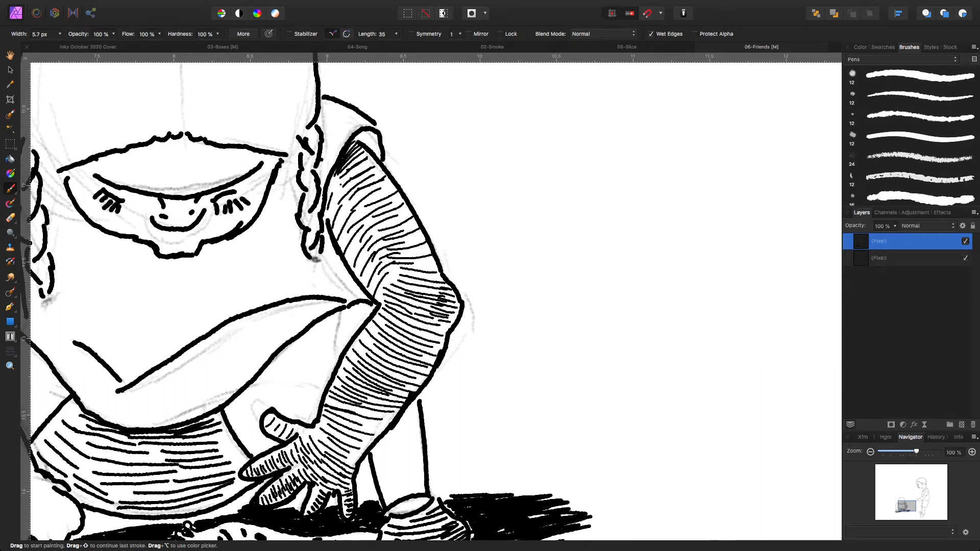
# Add short extra lines between the hatching on the crouching child's upper arm, above the open hand
pyautogui.moveTo(341, 179)
pyautogui.mouseDown()
pyautogui.moveTo(332, 208)
pyautogui.moveTo(341, 225)
pyautogui.moveTo(352, 223)
pyautogui.mouseUp()
pyautogui.moveTo(391, 189); pyautogui.dragTo(371, 200)
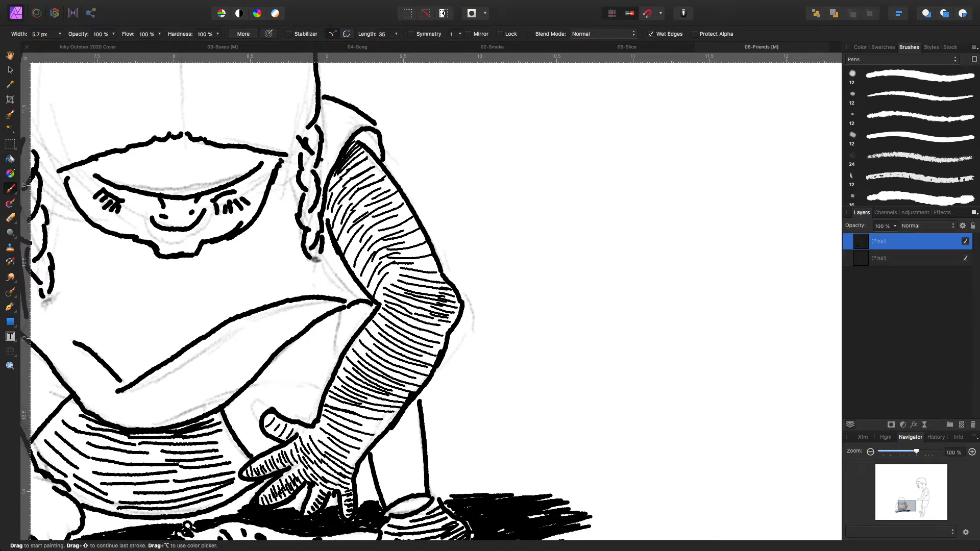
pyautogui.moveTo(421, 250); pyautogui.dragTo(408, 255)
# Hatch the crouching child's lower leg beneath the open-handed arm with slanted lines, then darken it with a denser second pass
pyautogui.press('super+minus')
pyautogui.press('super+minus')
pyautogui.press('super+minus')
pyautogui.press('super+minus')
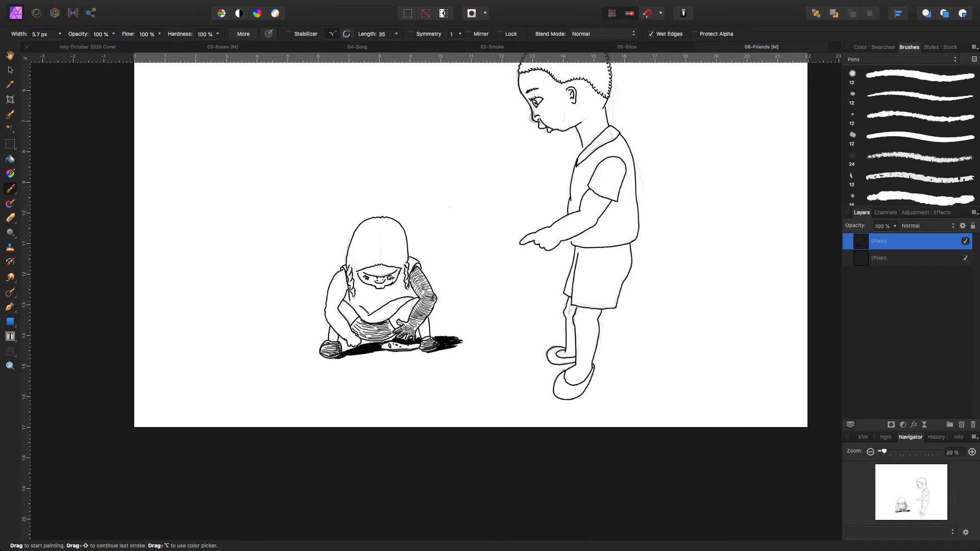
pyautogui.press('super+plus')
pyautogui.press('super+plus')
pyautogui.press('super+plus')
pyautogui.press('super+plus')
pyautogui.press('super+plus')
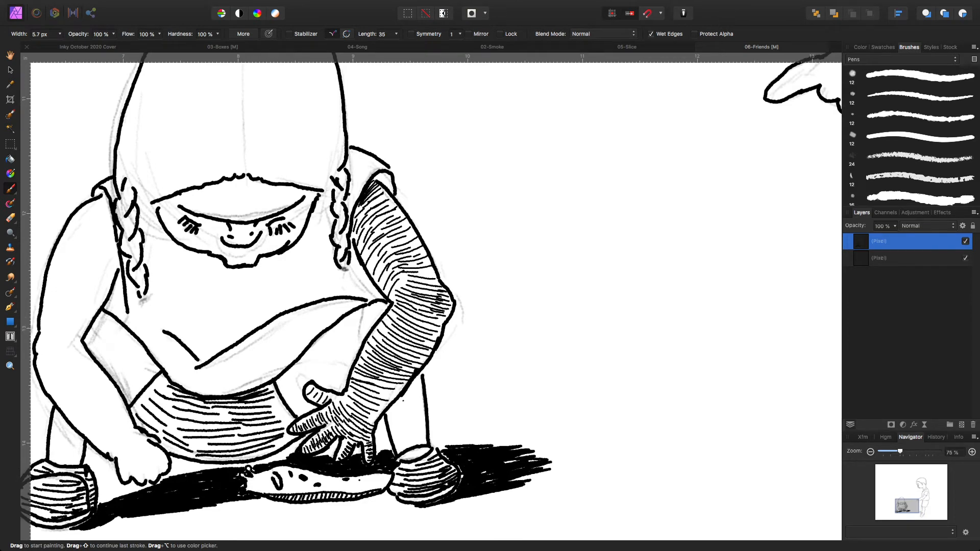
pyautogui.moveTo(422, 376)
pyautogui.mouseDown()
pyautogui.moveTo(396, 402)
pyautogui.moveTo(422, 391)
pyautogui.moveTo(400, 410)
pyautogui.moveTo(423, 396)
pyautogui.moveTo(426, 417)
pyautogui.moveTo(423, 404)
pyautogui.mouseUp()
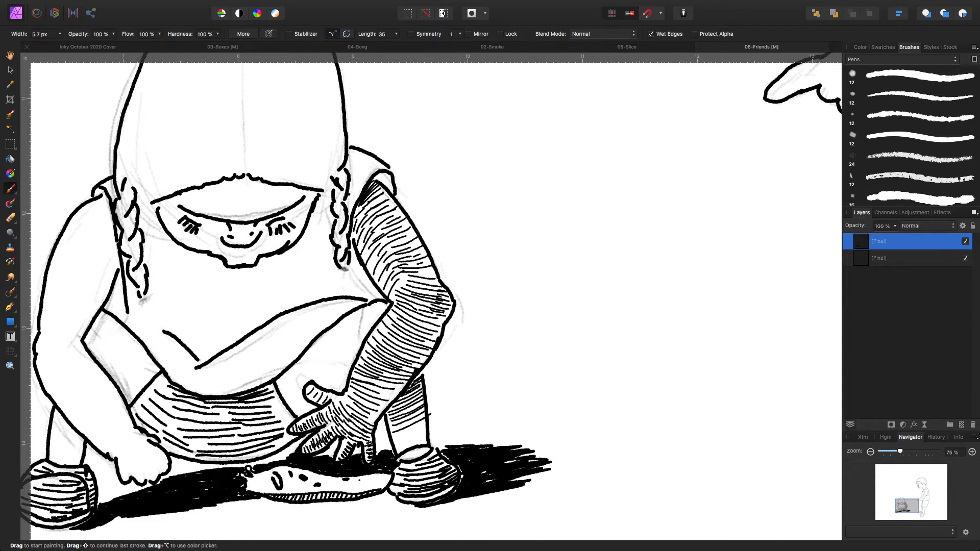
pyautogui.moveTo(392, 437)
pyautogui.mouseDown()
pyautogui.moveTo(426, 420)
pyautogui.moveTo(427, 435)
pyautogui.mouseUp()
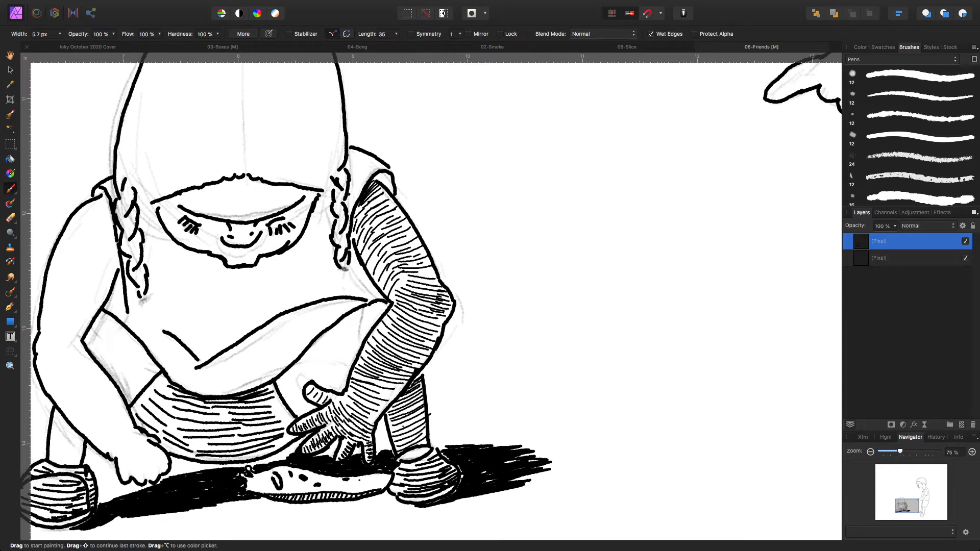
pyautogui.moveTo(402, 429)
pyautogui.mouseDown()
pyautogui.moveTo(423, 416)
pyautogui.moveTo(422, 436)
pyautogui.moveTo(420, 389)
pyautogui.mouseUp()
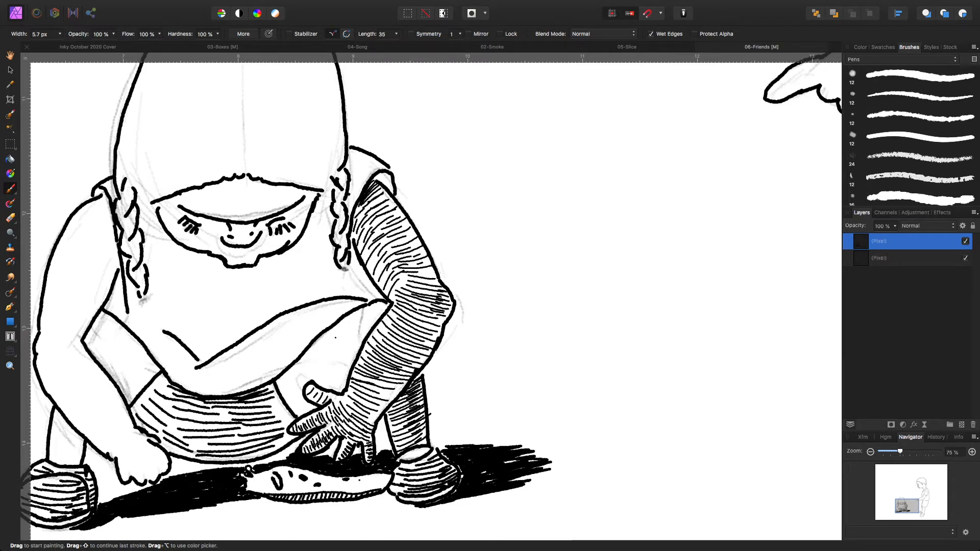
# Shade the thigh behind the open hand with short strokes along the garment hem and curved cross-contour lines down to the fingers
pyautogui.moveTo(361, 309); pyautogui.dragTo(320, 338)
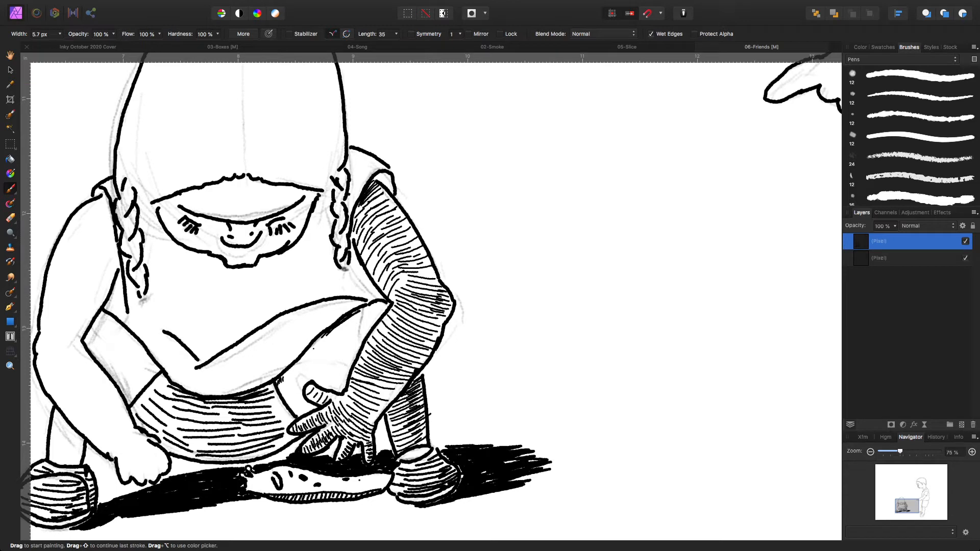
pyautogui.moveTo(298, 367); pyautogui.dragTo(321, 339)
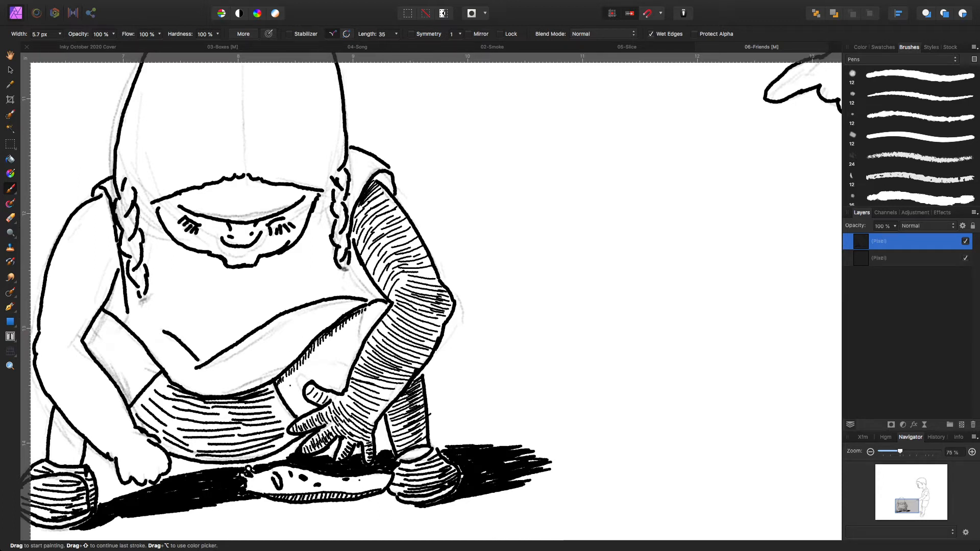
pyautogui.moveTo(280, 385)
pyautogui.mouseDown()
pyautogui.moveTo(301, 409)
pyautogui.moveTo(307, 382)
pyautogui.moveTo(329, 388)
pyautogui.mouseUp()
pyautogui.moveTo(316, 354); pyautogui.dragTo(338, 392)
pyautogui.moveTo(322, 350); pyautogui.dragTo(343, 388)
pyautogui.moveTo(327, 338); pyautogui.dragTo(347, 372)
pyautogui.moveTo(334, 330); pyautogui.dragTo(352, 359)
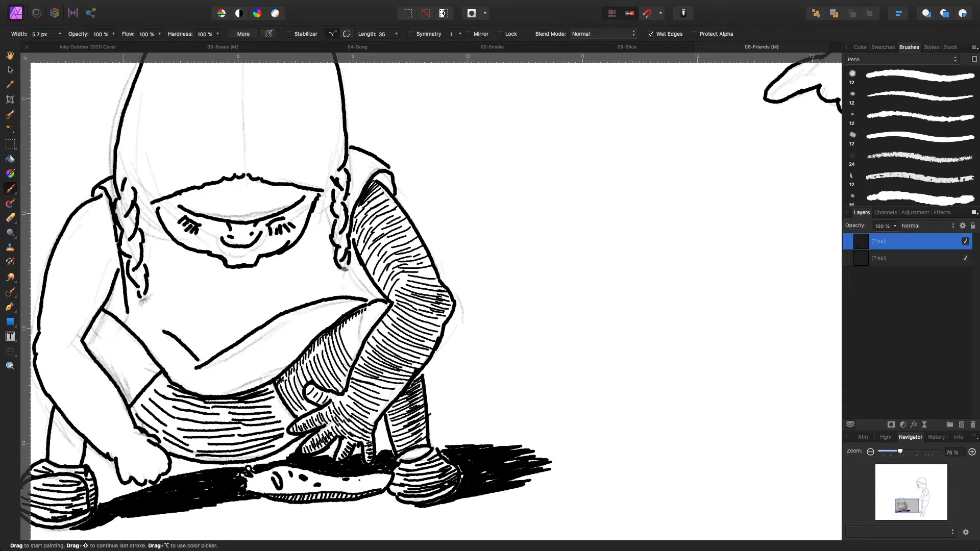
pyautogui.moveTo(343, 325); pyautogui.dragTo(358, 349)
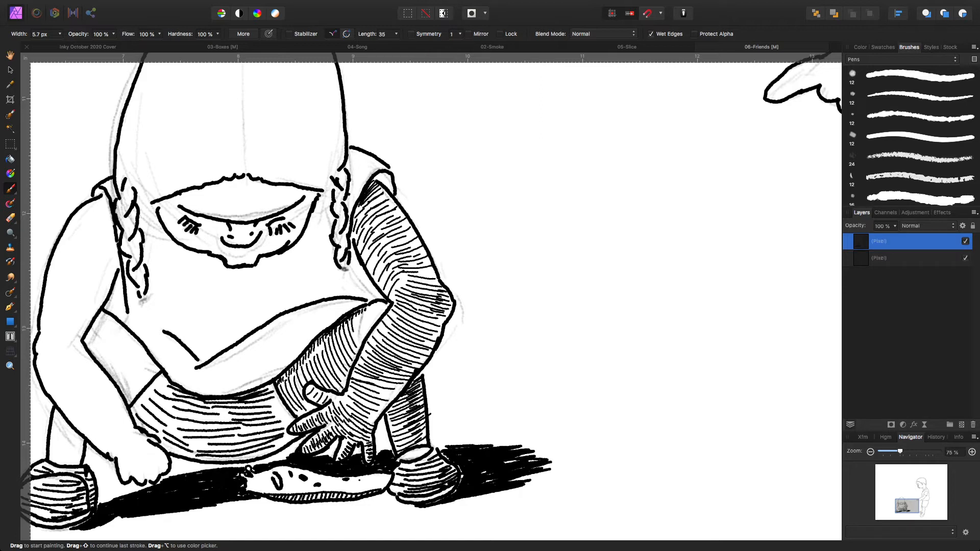
pyautogui.moveTo(355, 314)
pyautogui.mouseDown()
pyautogui.moveTo(365, 340)
pyautogui.moveTo(383, 315)
pyautogui.mouseUp()
pyautogui.moveTo(318, 349)
pyautogui.mouseDown()
pyautogui.moveTo(325, 367)
pyautogui.moveTo(310, 381)
pyautogui.mouseUp()
pyautogui.moveTo(297, 408)
pyautogui.mouseDown()
pyautogui.moveTo(299, 418)
pyautogui.moveTo(315, 410)
pyautogui.moveTo(344, 381)
pyautogui.mouseUp()
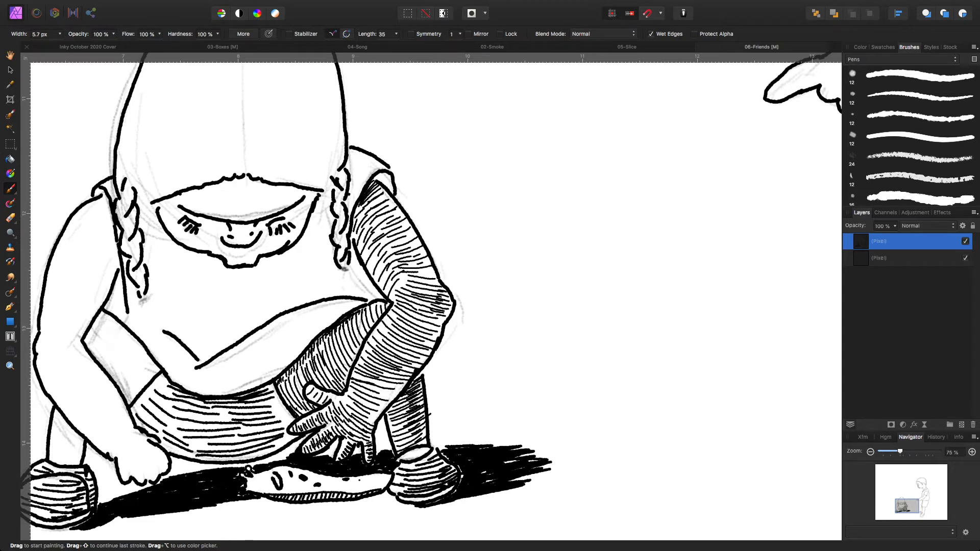
# Add a few short lines to the horizontal hatching on the crouching child's shorts between the legs
pyautogui.scroll(-3, 432, 296)
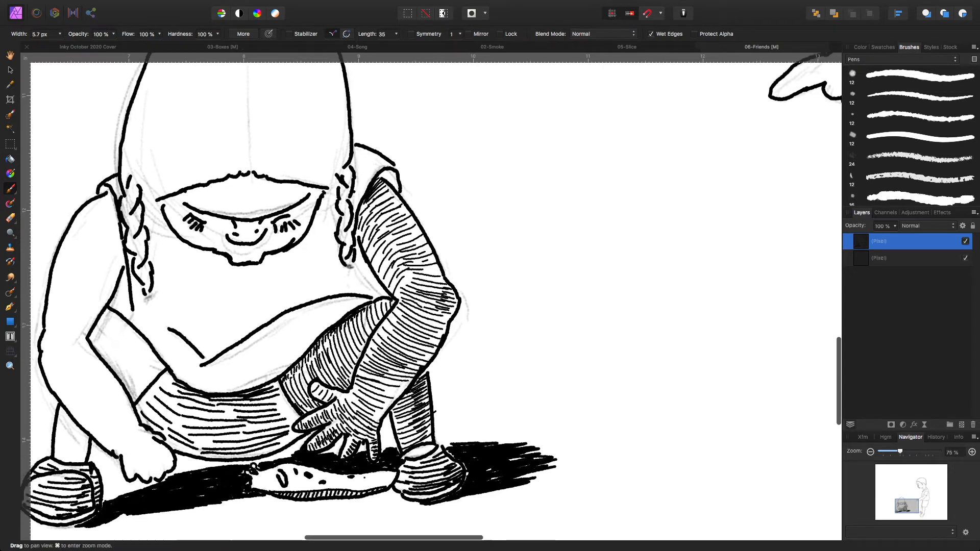
pyautogui.hscroll(-5, 431, 296)
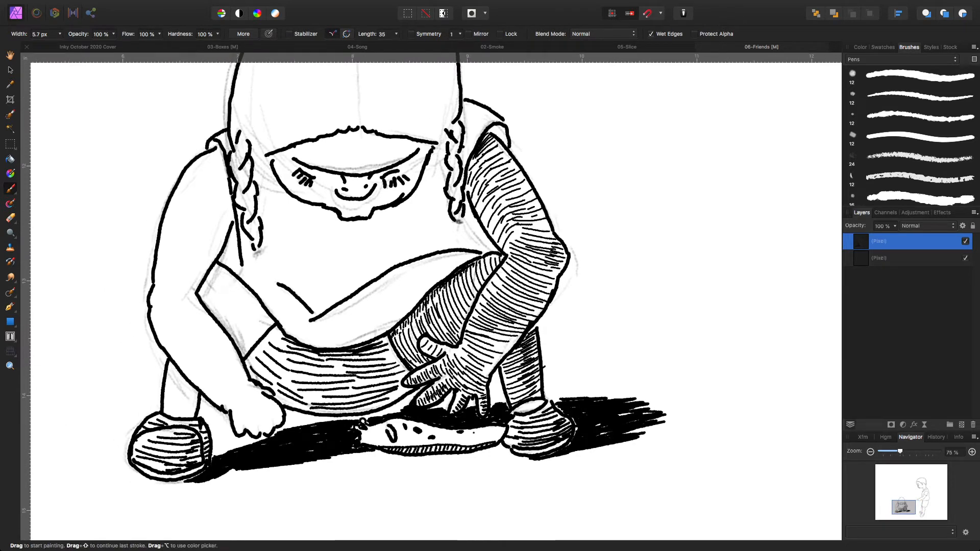
pyautogui.moveTo(383, 356); pyautogui.dragTo(394, 359)
pyautogui.moveTo(305, 399); pyautogui.dragTo(316, 400)
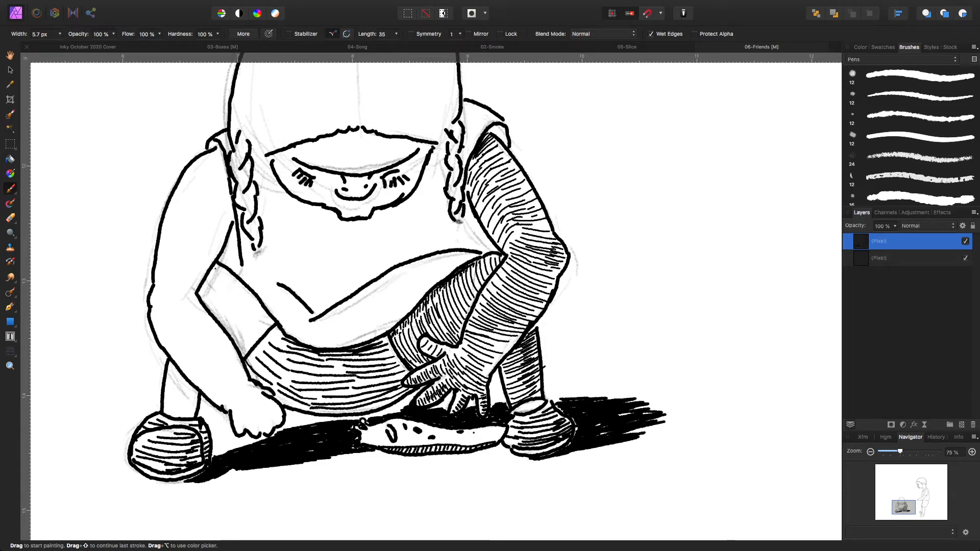
# Hatch the thigh and lower leg on the closed-hand side with curved lines, touching up both thighs' hatching
pyautogui.moveTo(217, 266)
pyautogui.mouseDown()
pyautogui.moveTo(199, 298)
pyautogui.moveTo(222, 323)
pyautogui.mouseUp()
pyautogui.moveTo(254, 295)
pyautogui.mouseDown()
pyautogui.moveTo(228, 323)
pyautogui.moveTo(246, 352)
pyautogui.mouseUp()
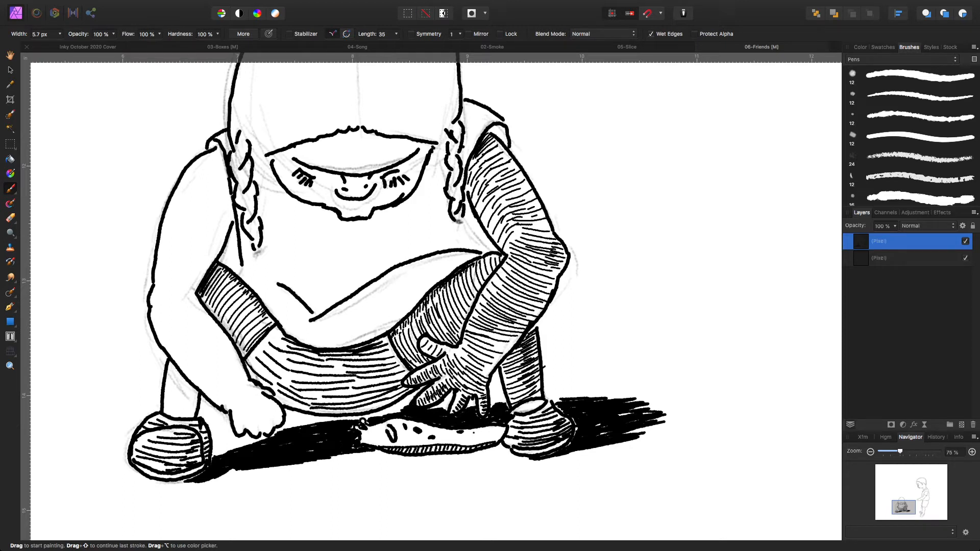
pyautogui.moveTo(270, 318); pyautogui.dragTo(266, 325)
pyautogui.moveTo(273, 321); pyautogui.dragTo(268, 327)
pyautogui.moveTo(406, 326)
pyautogui.mouseDown()
pyautogui.moveTo(395, 333)
pyautogui.moveTo(402, 326)
pyautogui.mouseUp()
pyautogui.moveTo(422, 304)
pyautogui.mouseDown()
pyautogui.moveTo(410, 319)
pyautogui.moveTo(426, 299)
pyautogui.mouseUp()
pyautogui.moveTo(263, 301); pyautogui.dragTo(256, 310)
pyautogui.moveTo(179, 376)
pyautogui.mouseDown()
pyautogui.moveTo(198, 394)
pyautogui.moveTo(184, 401)
pyautogui.moveTo(197, 407)
pyautogui.moveTo(194, 418)
pyautogui.moveTo(172, 410)
pyautogui.moveTo(184, 416)
pyautogui.moveTo(174, 397)
pyautogui.moveTo(188, 407)
pyautogui.moveTo(184, 398)
pyautogui.mouseUp()
pyautogui.moveTo(181, 397)
pyautogui.mouseDown()
pyautogui.moveTo(190, 402)
pyautogui.moveTo(194, 392)
pyautogui.moveTo(177, 372)
pyautogui.mouseUp()
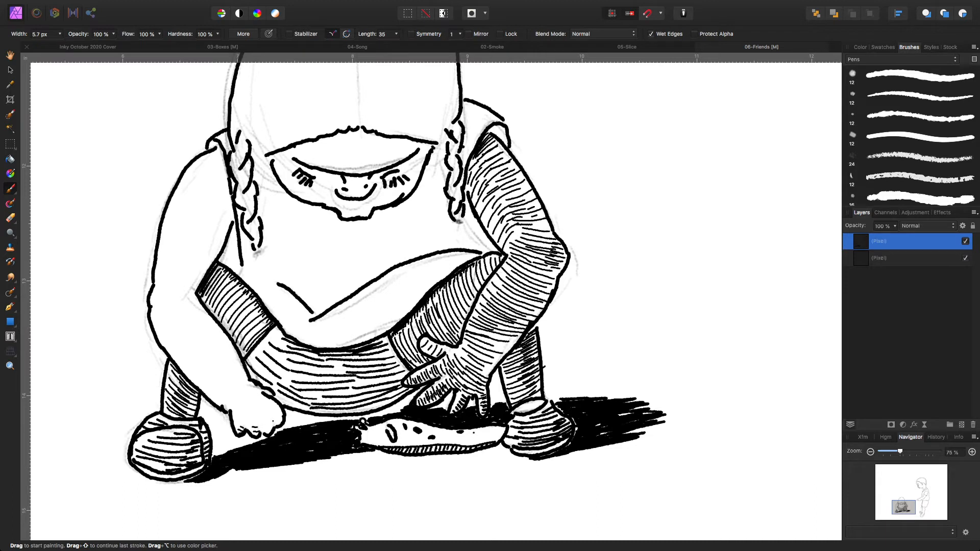
# Hatch the crouching child's closed hand and wrist with short, closely spaced curved lines
pyautogui.moveTo(272, 423); pyautogui.dragTo(263, 427)
pyautogui.moveTo(250, 413); pyautogui.dragTo(266, 406)
pyautogui.moveTo(233, 424)
pyautogui.mouseDown()
pyautogui.moveTo(279, 411)
pyautogui.moveTo(263, 394)
pyautogui.moveTo(277, 405)
pyautogui.mouseUp()
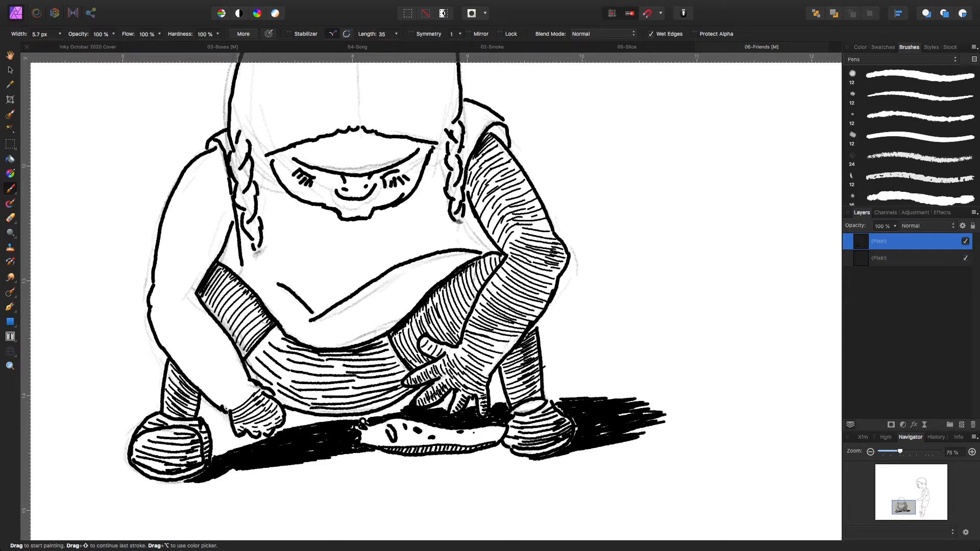
pyautogui.moveTo(226, 410); pyautogui.dragTo(251, 391)
pyautogui.moveTo(250, 393); pyautogui.dragTo(251, 389)
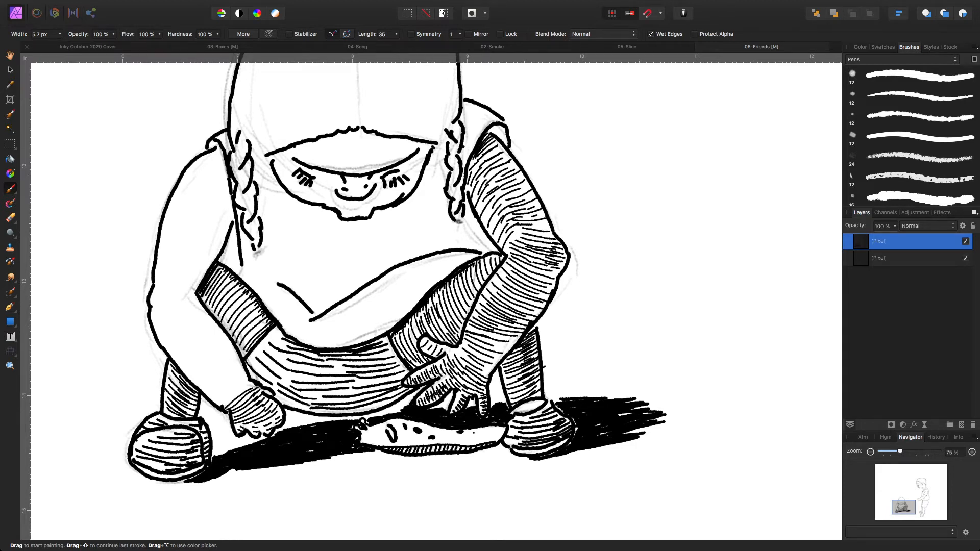
# Hatch the forearm above the closed hand with evenly spaced curved cross-contour lines from the wrist to the elbow
pyautogui.moveTo(222, 404)
pyautogui.mouseDown()
pyautogui.moveTo(254, 383)
pyautogui.moveTo(239, 382)
pyautogui.moveTo(248, 377)
pyautogui.moveTo(243, 364)
pyautogui.mouseUp()
pyautogui.moveTo(198, 387); pyautogui.dragTo(241, 363)
pyautogui.moveTo(192, 384); pyautogui.dragTo(234, 354)
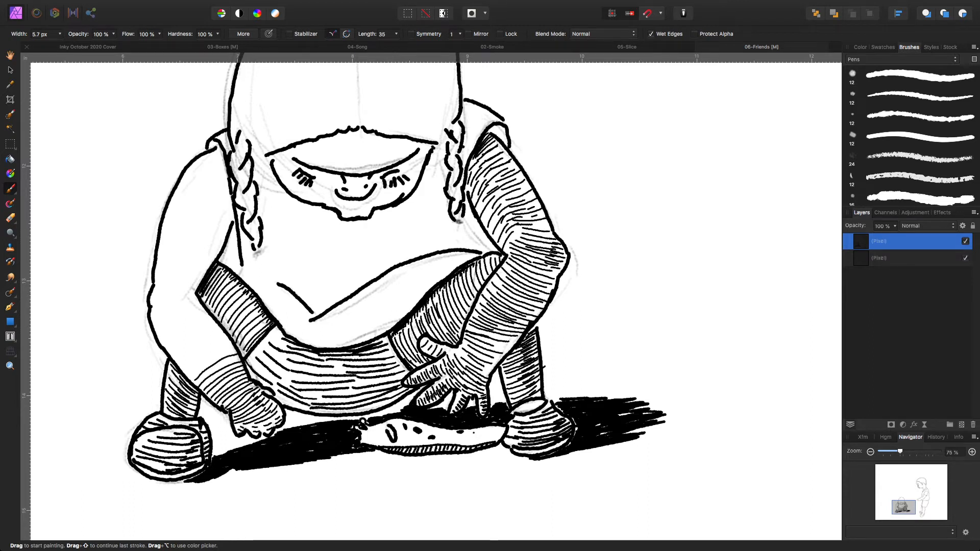
pyautogui.moveTo(188, 376); pyautogui.dragTo(234, 347)
pyautogui.moveTo(183, 369); pyautogui.dragTo(227, 343)
pyautogui.moveTo(177, 364); pyautogui.dragTo(228, 336)
pyautogui.moveTo(172, 359); pyautogui.dragTo(219, 331)
pyautogui.moveTo(168, 352); pyautogui.dragTo(217, 323)
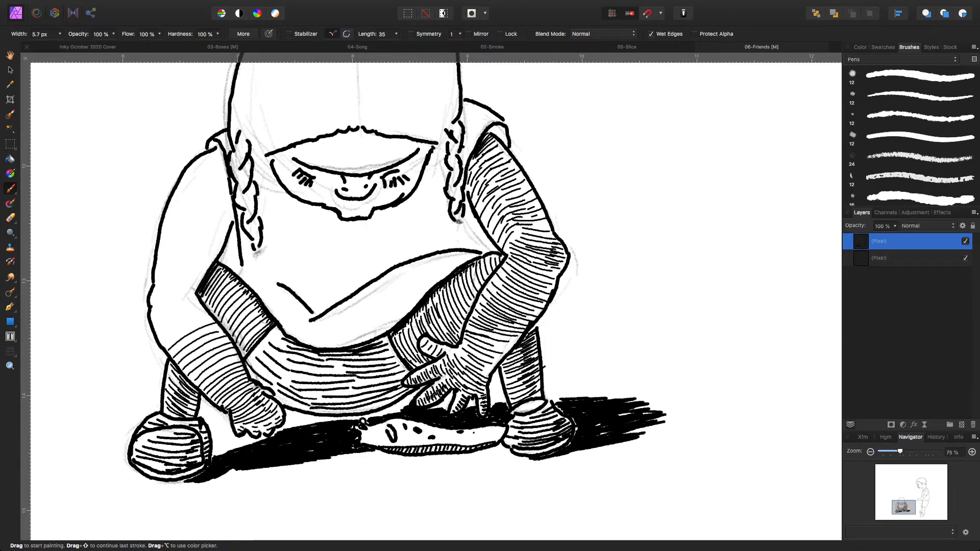
pyautogui.moveTo(160, 344); pyautogui.dragTo(211, 314)
pyautogui.moveTo(157, 333)
pyautogui.mouseDown()
pyautogui.moveTo(202, 310)
pyautogui.moveTo(164, 316)
pyautogui.moveTo(199, 303)
pyautogui.moveTo(183, 290)
pyautogui.moveTo(196, 288)
pyautogui.moveTo(189, 281)
pyautogui.moveTo(201, 271)
pyautogui.mouseUp()
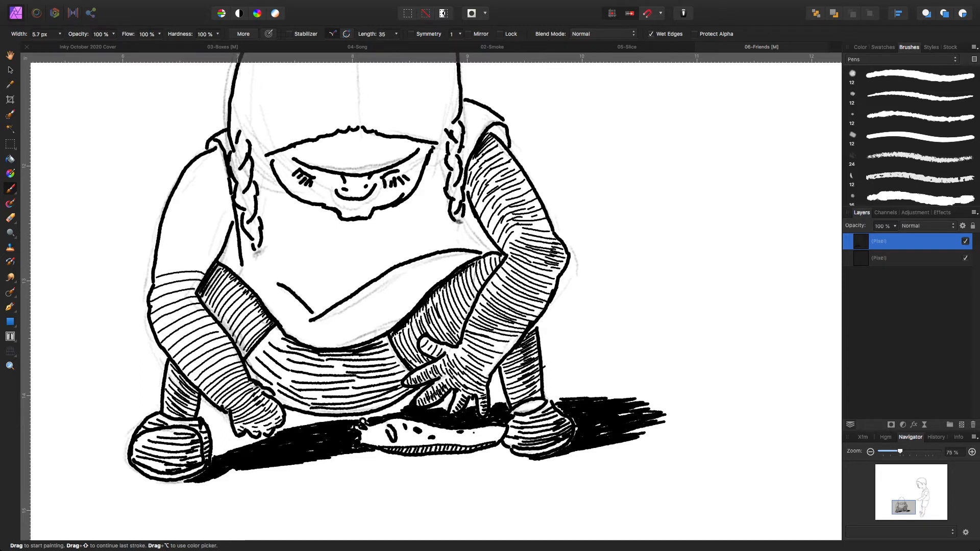
# Continue the curved cross-contour lines along the same arm from the elbow to the shoulder and shade inside the sleeve opening
pyautogui.moveTo(157, 266)
pyautogui.mouseDown()
pyautogui.moveTo(209, 268)
pyautogui.moveTo(172, 253)
pyautogui.moveTo(211, 263)
pyautogui.mouseUp()
pyautogui.moveTo(160, 244)
pyautogui.mouseDown()
pyautogui.moveTo(207, 250)
pyautogui.moveTo(181, 232)
pyautogui.moveTo(222, 245)
pyautogui.mouseUp()
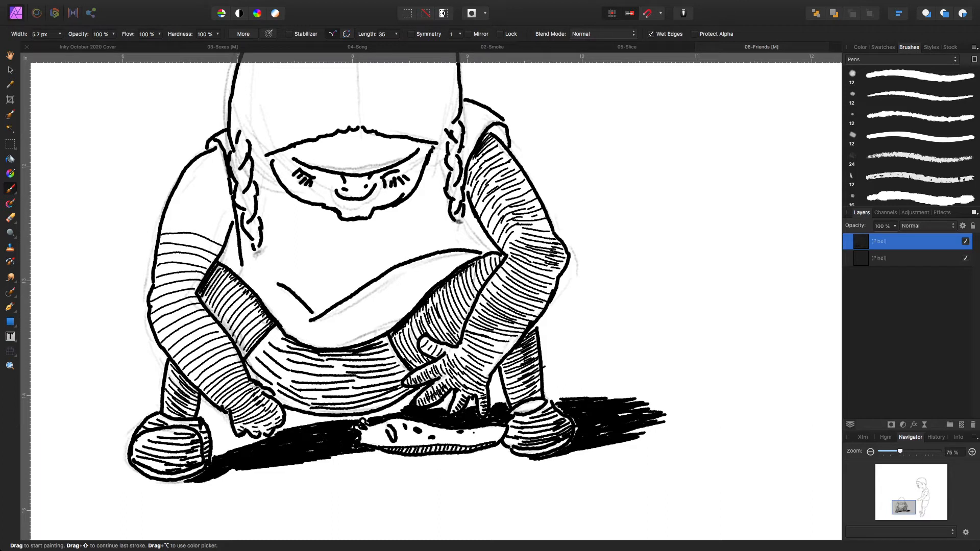
pyautogui.moveTo(162, 224); pyautogui.dragTo(222, 238)
pyautogui.moveTo(166, 210); pyautogui.dragTo(227, 231)
pyautogui.moveTo(173, 203); pyautogui.dragTo(232, 222)
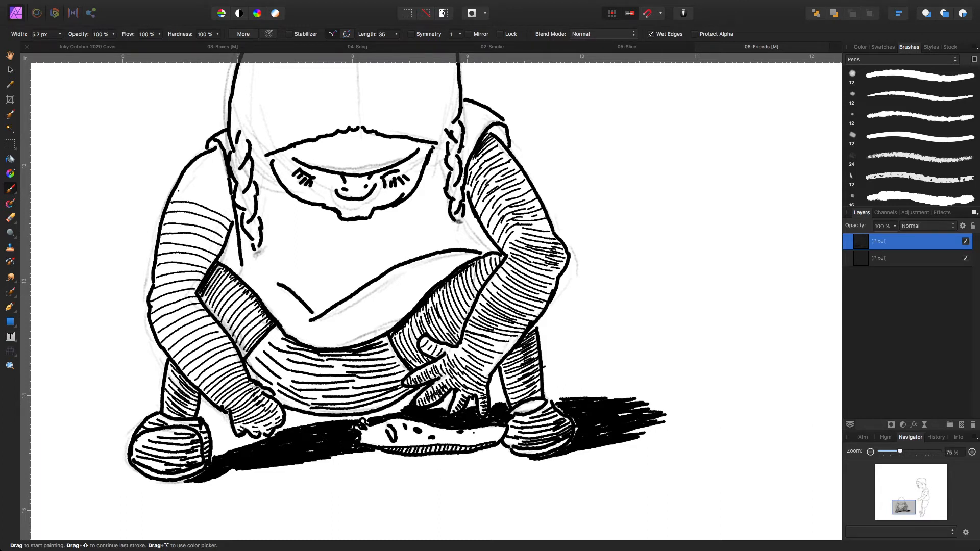
pyautogui.moveTo(175, 190); pyautogui.dragTo(232, 213)
pyautogui.moveTo(181, 180); pyautogui.dragTo(231, 203)
pyautogui.moveTo(190, 169); pyautogui.dragTo(228, 192)
pyautogui.moveTo(194, 161)
pyautogui.mouseDown()
pyautogui.moveTo(228, 180)
pyautogui.moveTo(225, 160)
pyautogui.mouseUp()
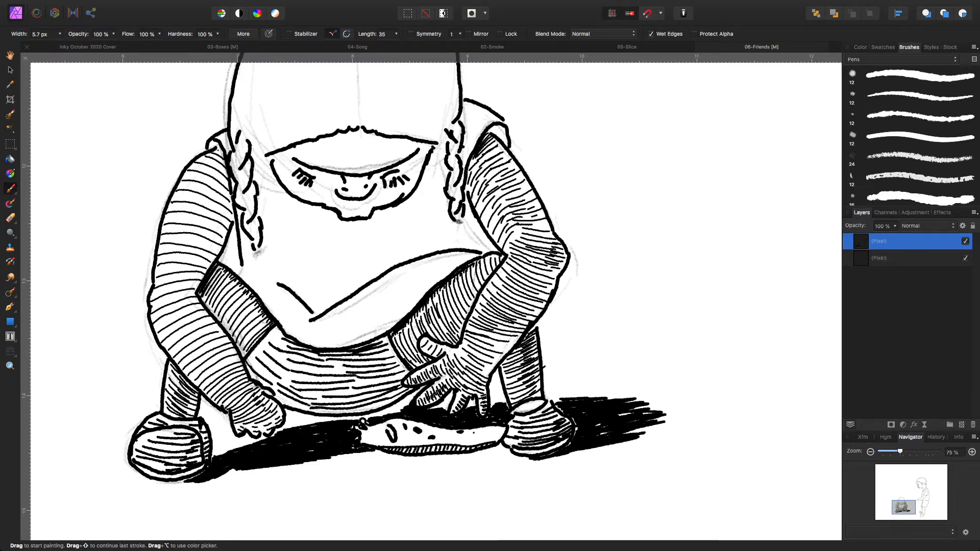
pyautogui.moveTo(217, 148); pyautogui.dragTo(223, 155)
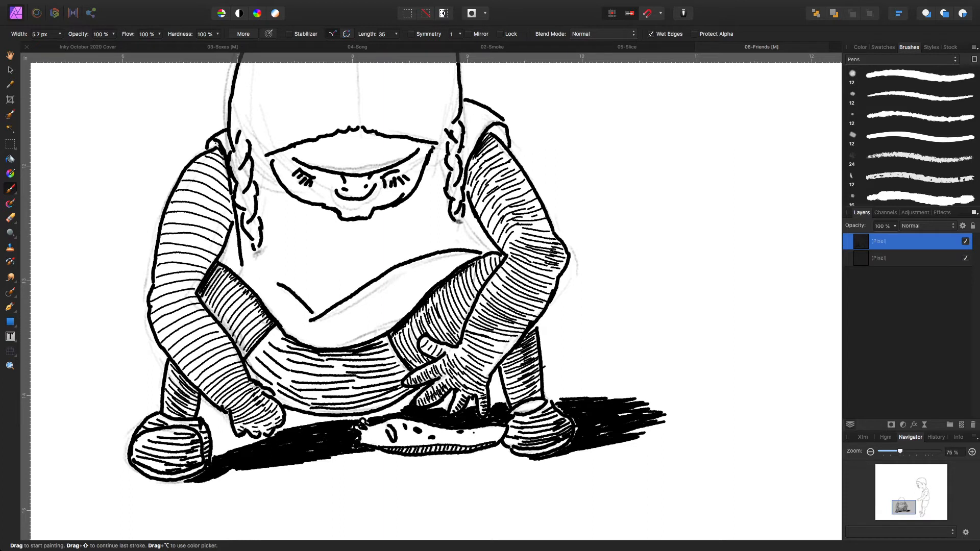
pyautogui.moveTo(209, 146); pyautogui.dragTo(219, 144)
# Thicken the shading of the same arm with shorter lines between its contour lines, from the shoulder to the wrist
pyautogui.moveTo(193, 186)
pyautogui.mouseDown()
pyautogui.moveTo(224, 202)
pyautogui.moveTo(226, 174)
pyautogui.moveTo(226, 225)
pyautogui.moveTo(195, 230)
pyautogui.moveTo(219, 238)
pyautogui.moveTo(187, 239)
pyautogui.moveTo(217, 250)
pyautogui.moveTo(215, 259)
pyautogui.moveTo(179, 268)
pyautogui.moveTo(201, 270)
pyautogui.moveTo(178, 281)
pyautogui.moveTo(199, 279)
pyautogui.moveTo(177, 292)
pyautogui.moveTo(196, 290)
pyautogui.mouseUp()
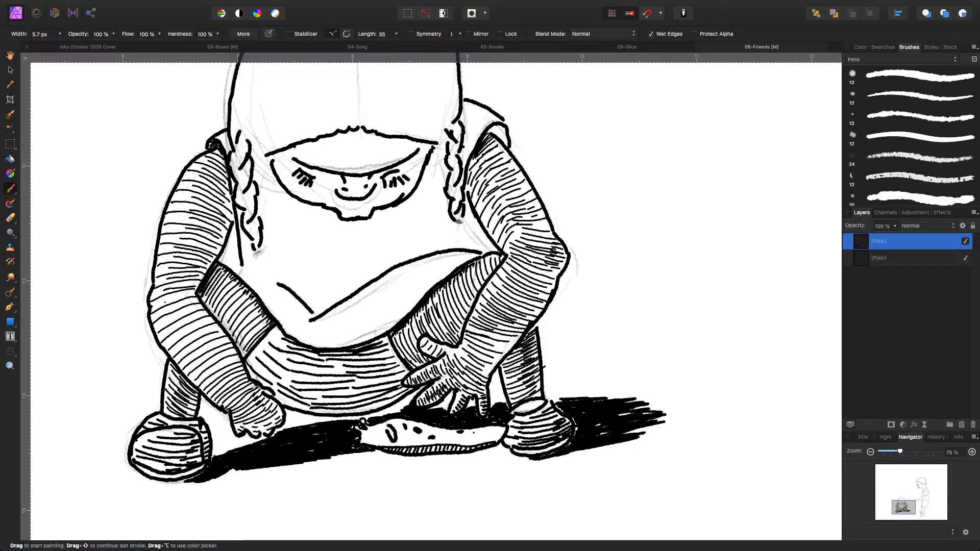
pyautogui.moveTo(160, 295)
pyautogui.mouseDown()
pyautogui.moveTo(184, 303)
pyautogui.moveTo(177, 318)
pyautogui.mouseUp()
pyautogui.moveTo(177, 303)
pyautogui.mouseDown()
pyautogui.moveTo(190, 308)
pyautogui.moveTo(172, 327)
pyautogui.mouseUp()
pyautogui.moveTo(172, 306)
pyautogui.mouseDown()
pyautogui.moveTo(200, 319)
pyautogui.moveTo(180, 336)
pyautogui.mouseUp()
pyautogui.moveTo(178, 315)
pyautogui.mouseDown()
pyautogui.moveTo(201, 326)
pyautogui.moveTo(187, 351)
pyautogui.mouseUp()
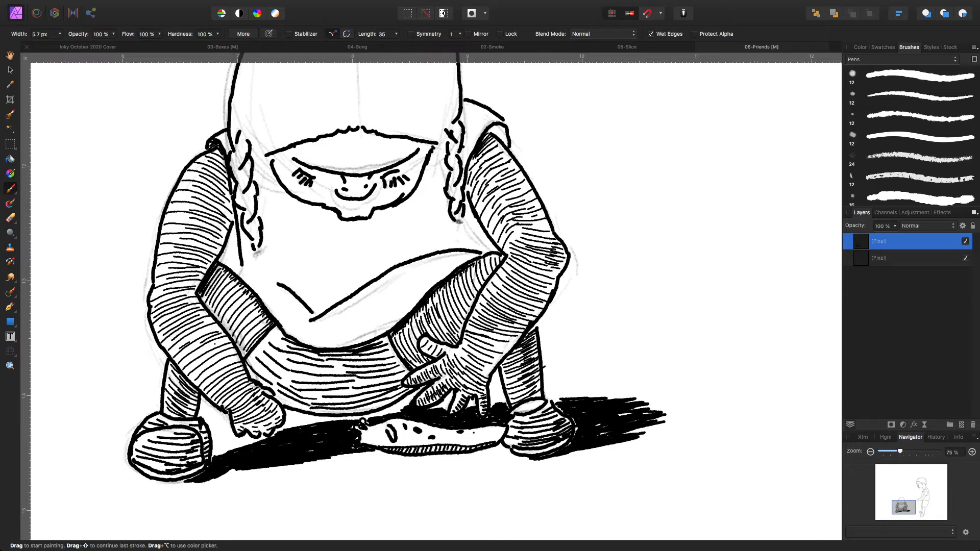
pyautogui.moveTo(179, 358)
pyautogui.mouseDown()
pyautogui.moveTo(189, 367)
pyautogui.moveTo(226, 357)
pyautogui.moveTo(235, 369)
pyautogui.mouseUp()
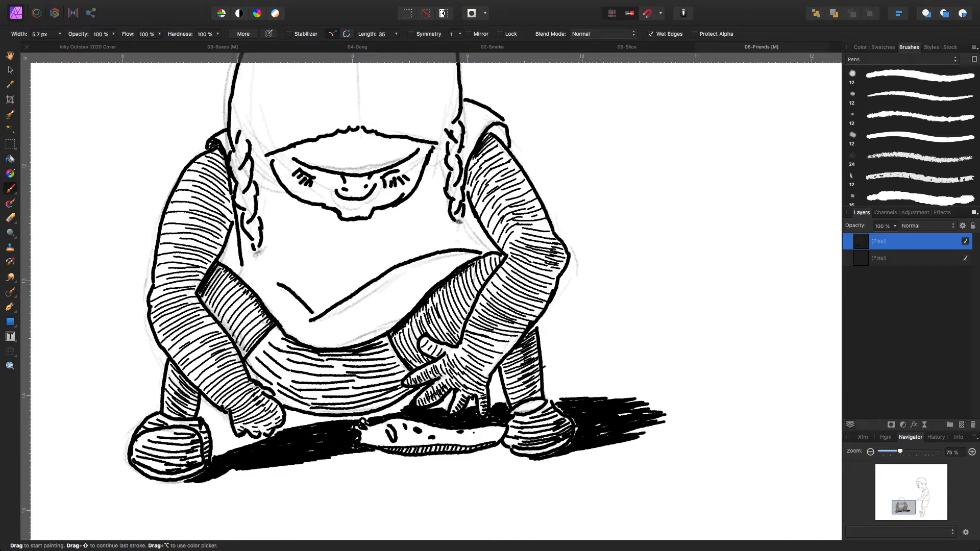
pyautogui.moveTo(228, 364); pyautogui.dragTo(251, 395)
# Hatch the crouching child's face around the eyes, nose, mouth and chin with short contour lines
pyautogui.moveTo(360, 217)
pyautogui.mouseDown()
pyautogui.moveTo(372, 207)
pyautogui.moveTo(360, 215)
pyautogui.moveTo(356, 201)
pyautogui.moveTo(412, 186)
pyautogui.moveTo(419, 168)
pyautogui.mouseUp()
pyautogui.moveTo(403, 170)
pyautogui.mouseDown()
pyautogui.moveTo(422, 152)
pyautogui.moveTo(416, 160)
pyautogui.mouseUp()
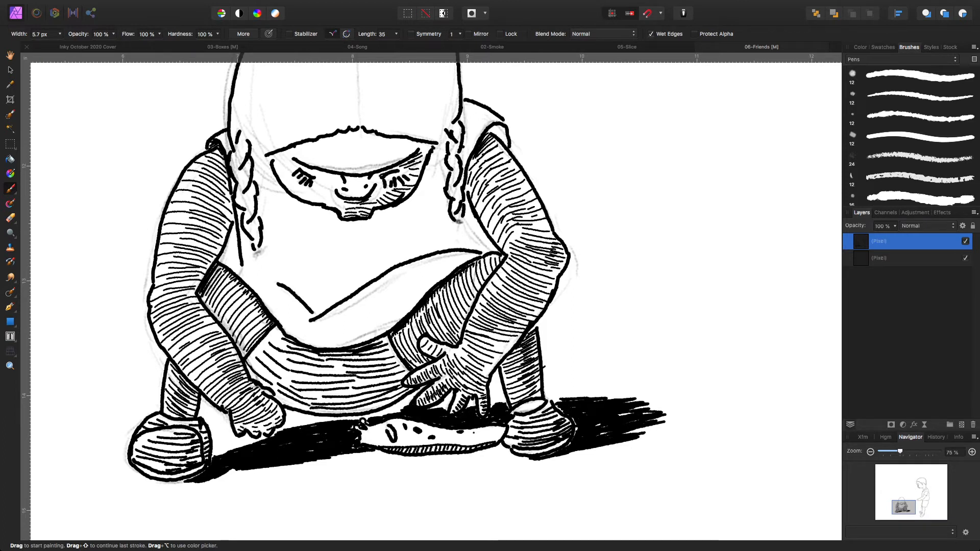
pyautogui.moveTo(385, 179); pyautogui.dragTo(420, 171)
pyautogui.moveTo(360, 182)
pyautogui.mouseDown()
pyautogui.moveTo(372, 184)
pyautogui.moveTo(361, 185)
pyautogui.mouseUp()
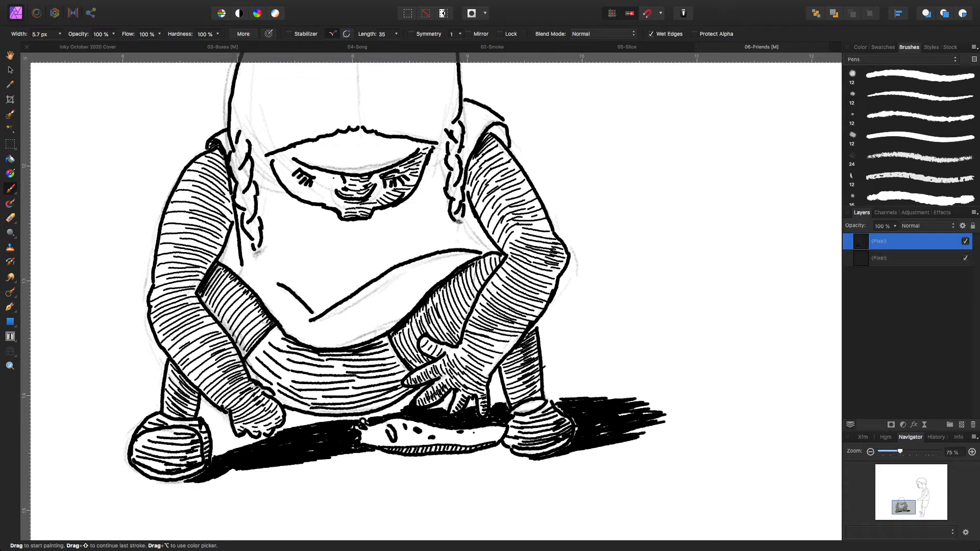
pyautogui.moveTo(329, 182); pyautogui.dragTo(339, 178)
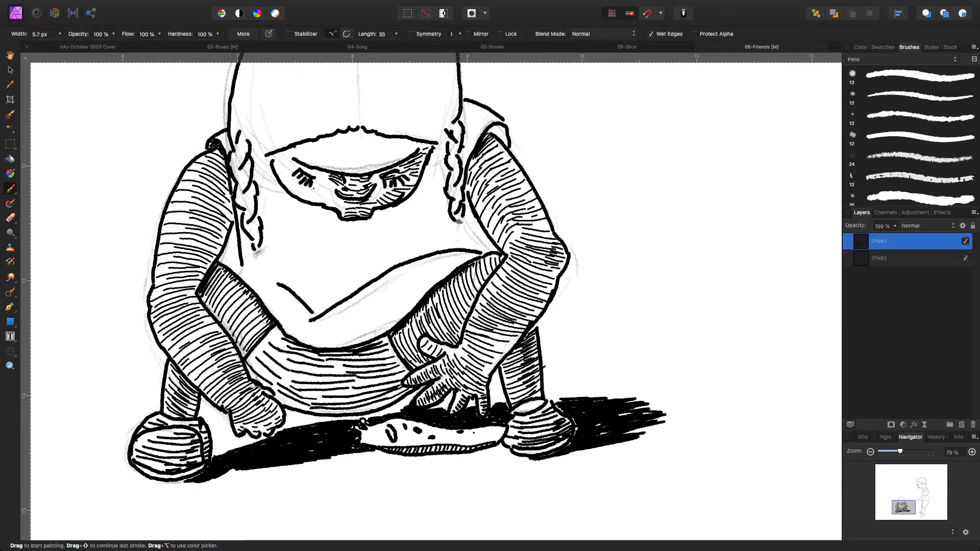
pyautogui.moveTo(276, 165)
pyautogui.mouseDown()
pyautogui.moveTo(330, 201)
pyautogui.moveTo(327, 170)
pyautogui.moveTo(295, 154)
pyautogui.mouseUp()
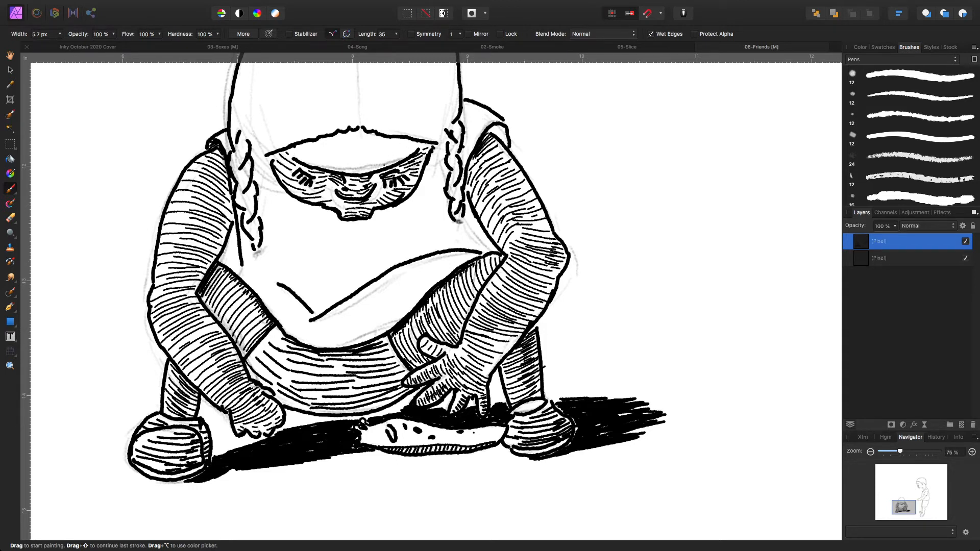
# Fill the crouching child's forehead between hairline and brow with curved horizontal contour lines
pyautogui.moveTo(386, 166)
pyautogui.mouseDown()
pyautogui.moveTo(417, 148)
pyautogui.moveTo(396, 138)
pyautogui.mouseUp()
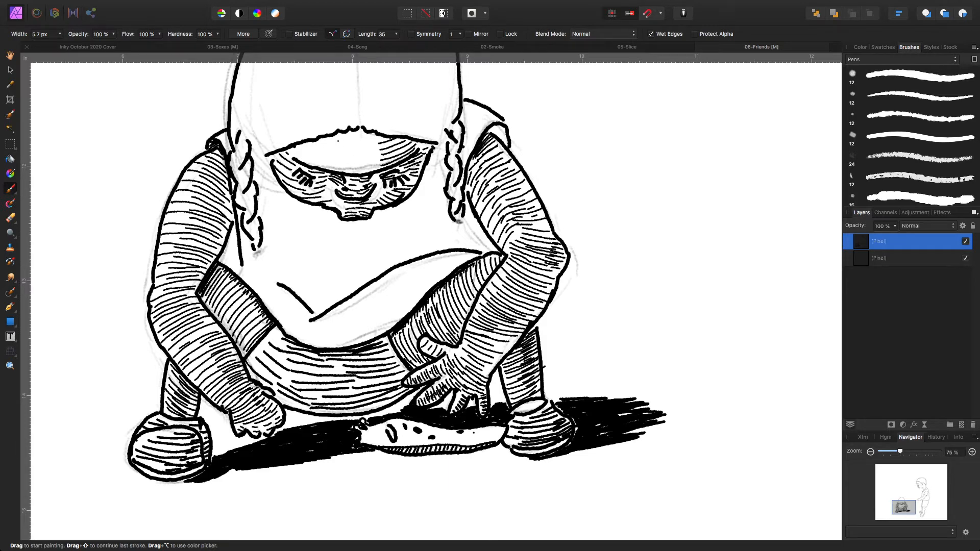
pyautogui.moveTo(334, 140)
pyautogui.mouseDown()
pyautogui.moveTo(401, 146)
pyautogui.moveTo(382, 157)
pyautogui.moveTo(406, 148)
pyautogui.mouseUp()
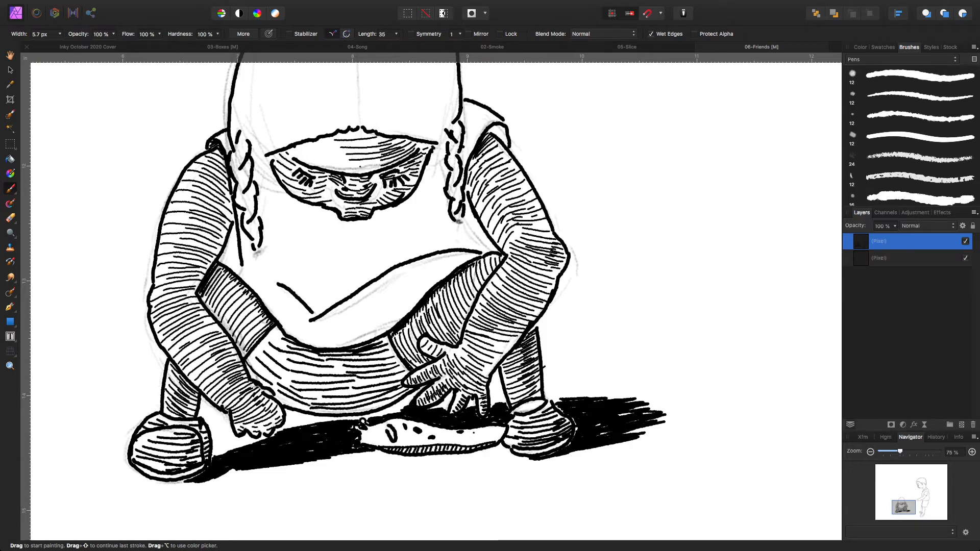
pyautogui.moveTo(353, 166)
pyautogui.mouseDown()
pyautogui.moveTo(398, 157)
pyautogui.moveTo(368, 169)
pyautogui.moveTo(388, 165)
pyautogui.mouseUp()
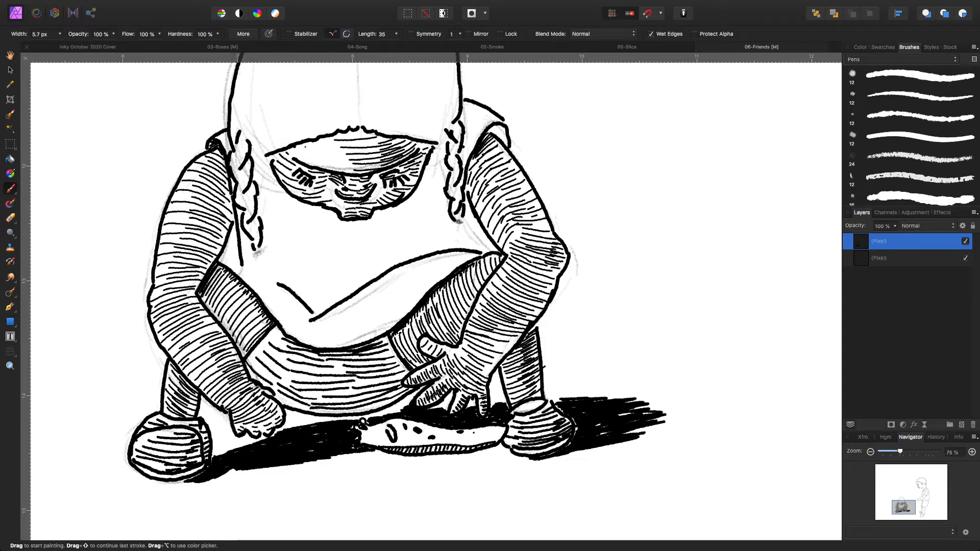
pyautogui.moveTo(308, 147); pyautogui.dragTo(356, 142)
pyautogui.moveTo(297, 158)
pyautogui.mouseDown()
pyautogui.moveTo(360, 154)
pyautogui.moveTo(336, 160)
pyautogui.moveTo(370, 163)
pyautogui.mouseUp()
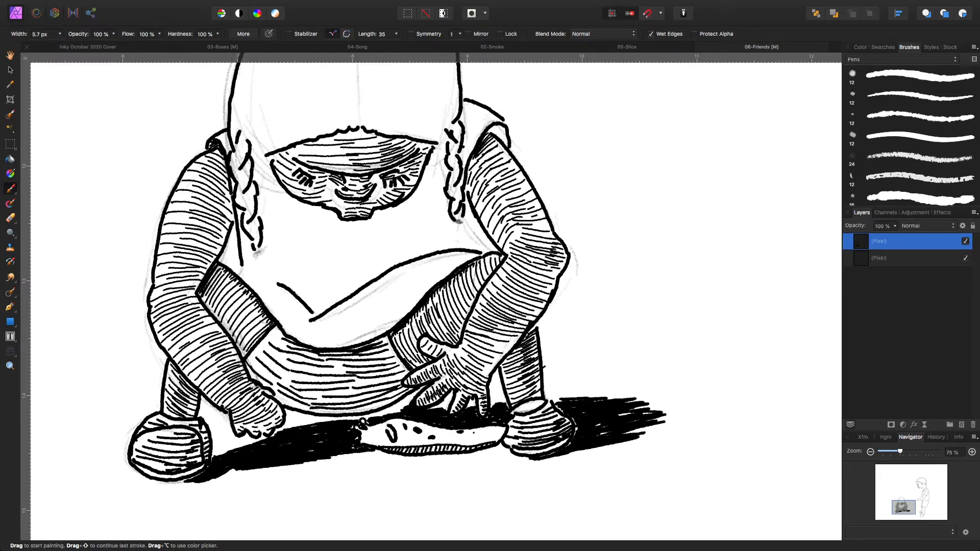
pyautogui.moveTo(318, 152)
pyautogui.mouseDown()
pyautogui.moveTo(340, 147)
pyautogui.moveTo(343, 159)
pyautogui.moveTo(362, 134)
pyautogui.moveTo(330, 138)
pyautogui.moveTo(381, 140)
pyautogui.mouseUp()
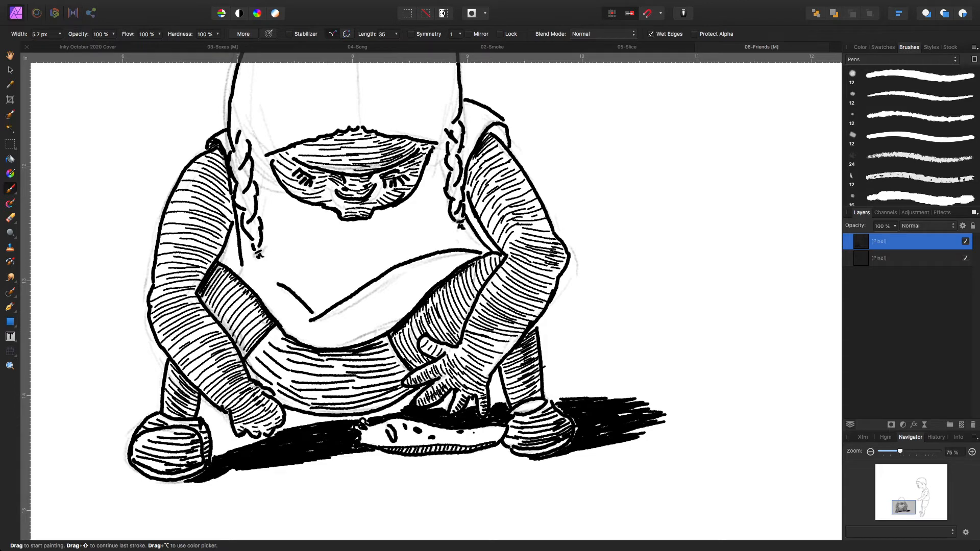
# Hide the pencil sketch layer and extend the inked hairline from the forehead to the left braid
pyautogui.hscroll(5, 434, 296)
pyautogui.scroll(2, 434, 297)
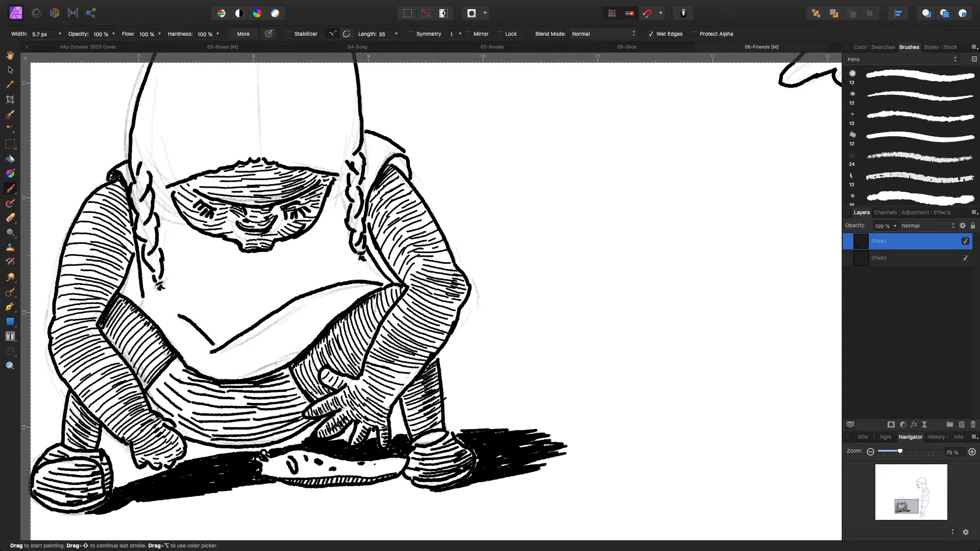
pyautogui.click(966, 257)
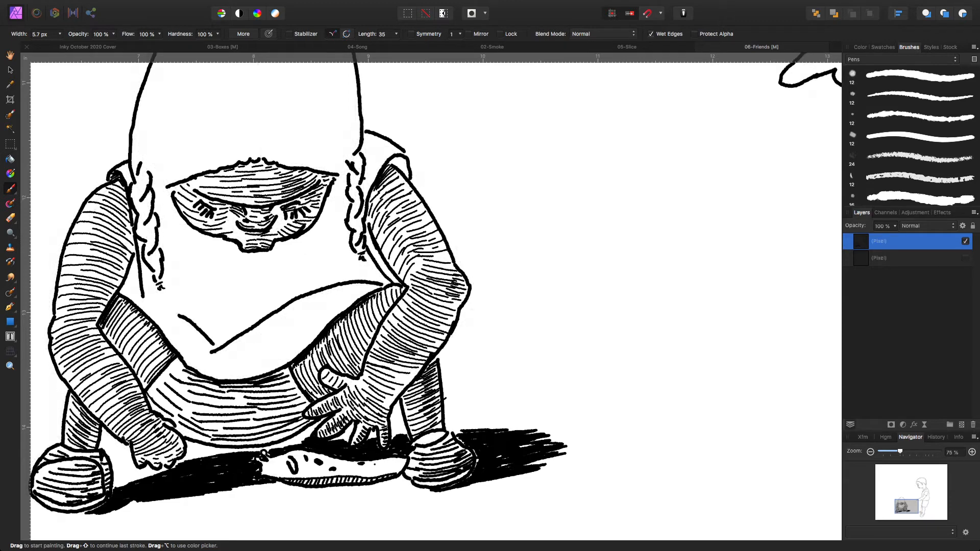
pyautogui.click(966, 258)
pyautogui.click(966, 258)
pyautogui.moveTo(166, 188); pyautogui.dragTo(157, 190)
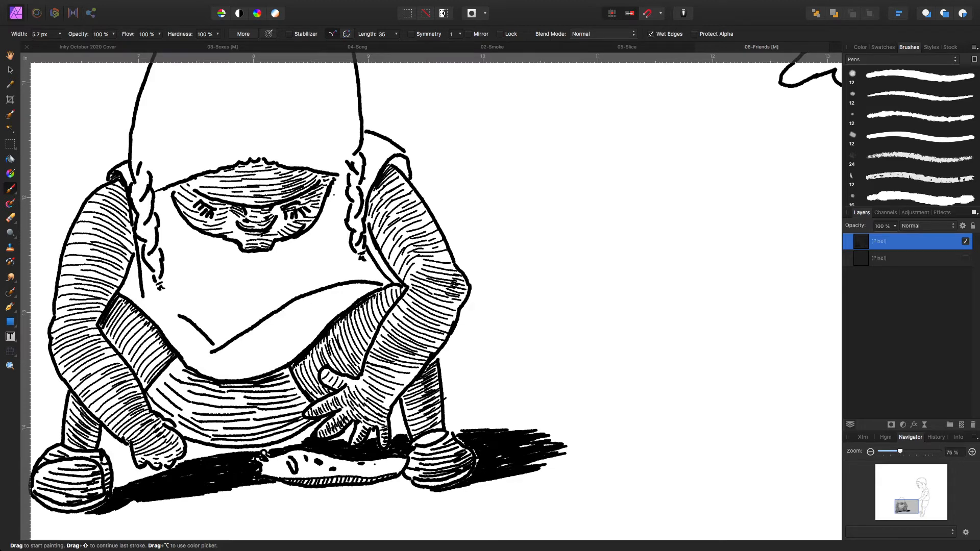
# Build up a dark shadow along the right side of the crouching child's face, from the temple to the chin
pyautogui.moveTo(330, 195); pyautogui.dragTo(308, 238)
pyautogui.moveTo(311, 229); pyautogui.dragTo(288, 244)
pyautogui.moveTo(310, 231); pyautogui.dragTo(283, 245)
pyautogui.moveTo(294, 237); pyautogui.dragTo(281, 249)
pyautogui.moveTo(312, 232); pyautogui.dragTo(286, 249)
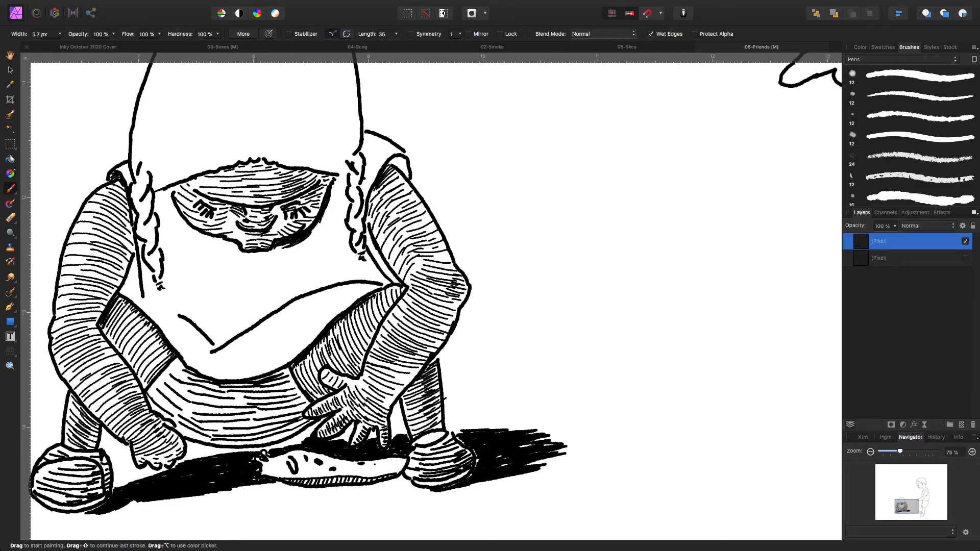
pyautogui.moveTo(326, 217)
pyautogui.mouseDown()
pyautogui.moveTo(304, 241)
pyautogui.moveTo(311, 234)
pyautogui.mouseUp()
pyautogui.moveTo(333, 196); pyautogui.dragTo(319, 231)
pyautogui.moveTo(336, 186); pyautogui.dragTo(319, 232)
pyautogui.moveTo(321, 230); pyautogui.dragTo(310, 245)
pyautogui.moveTo(337, 194)
pyautogui.mouseDown()
pyautogui.moveTo(310, 243)
pyautogui.moveTo(277, 253)
pyautogui.mouseUp()
pyautogui.moveTo(304, 241); pyautogui.dragTo(276, 256)
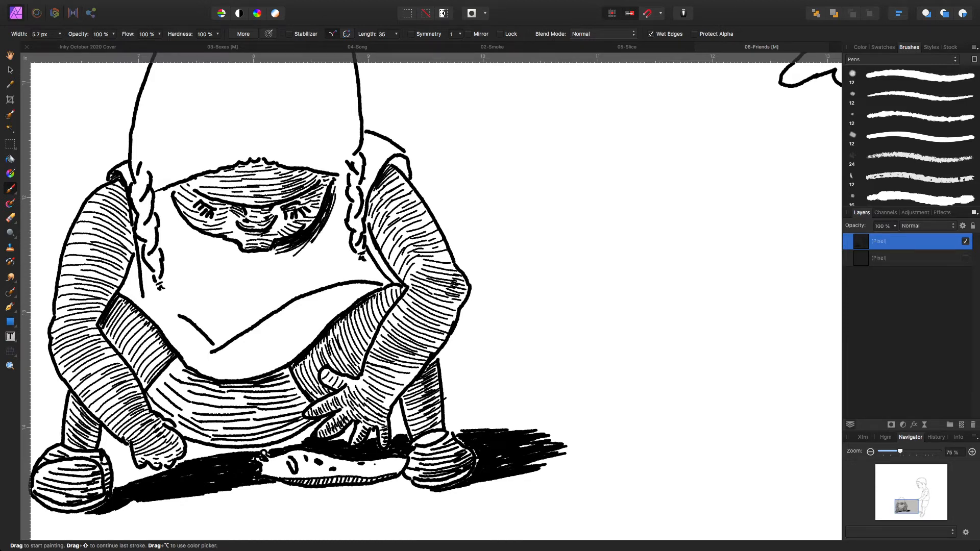
# Hatch a slanted cast shadow on the dress between the right side of the face and the right braid
pyautogui.moveTo(339, 189); pyautogui.dragTo(335, 208)
pyautogui.moveTo(340, 195); pyautogui.dragTo(321, 240)
pyautogui.moveTo(335, 208)
pyautogui.mouseDown()
pyautogui.moveTo(307, 251)
pyautogui.moveTo(286, 259)
pyautogui.mouseUp()
pyautogui.moveTo(288, 252)
pyautogui.mouseDown()
pyautogui.moveTo(274, 253)
pyautogui.moveTo(287, 255)
pyautogui.mouseUp()
pyautogui.moveTo(338, 215); pyautogui.dragTo(312, 253)
pyautogui.moveTo(332, 222); pyautogui.dragTo(299, 262)
pyautogui.moveTo(343, 193)
pyautogui.mouseDown()
pyautogui.moveTo(335, 221)
pyautogui.moveTo(339, 203)
pyautogui.mouseUp()
pyautogui.moveTo(346, 184); pyautogui.dragTo(338, 231)
pyautogui.moveTo(349, 203)
pyautogui.mouseDown()
pyautogui.moveTo(330, 248)
pyautogui.moveTo(310, 263)
pyautogui.mouseUp()
pyautogui.moveTo(335, 224); pyautogui.dragTo(320, 263)
pyautogui.moveTo(348, 233); pyautogui.dragTo(332, 265)
pyautogui.moveTo(349, 247)
pyautogui.mouseDown()
pyautogui.moveTo(337, 267)
pyautogui.moveTo(345, 271)
pyautogui.mouseUp()
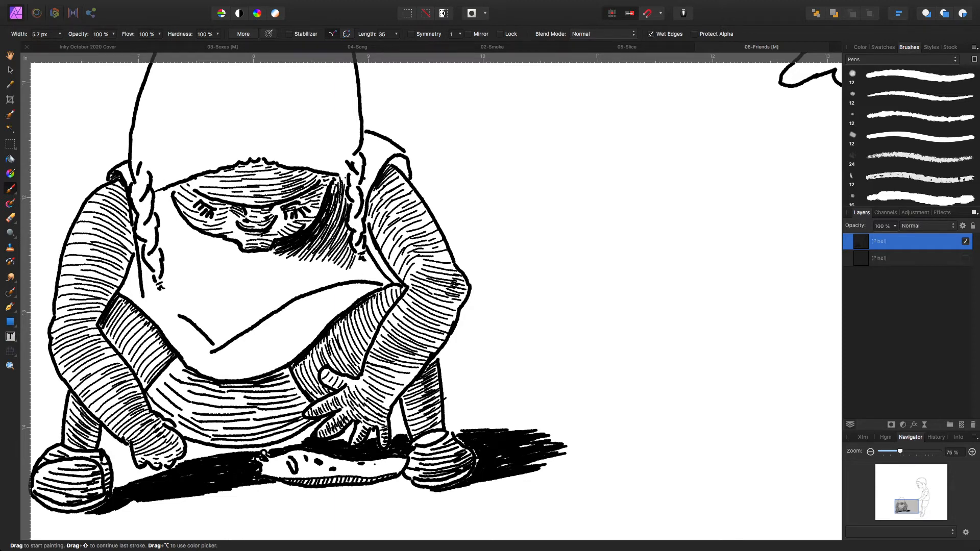
# Shade the right shoulder and sleeve with slanted hatching and darken the upper arm just below the sleeve opening
pyautogui.moveTo(366, 182); pyautogui.dragTo(366, 201)
pyautogui.moveTo(369, 134); pyautogui.dragTo(363, 155)
pyautogui.moveTo(368, 133); pyautogui.dragTo(366, 170)
pyautogui.moveTo(382, 138); pyautogui.dragTo(371, 171)
pyautogui.moveTo(374, 170); pyautogui.dragTo(369, 178)
pyautogui.moveTo(388, 142)
pyautogui.mouseDown()
pyautogui.moveTo(369, 202)
pyautogui.moveTo(381, 199)
pyautogui.mouseUp()
pyautogui.moveTo(398, 189)
pyautogui.mouseDown()
pyautogui.moveTo(374, 214)
pyautogui.moveTo(377, 199)
pyautogui.moveTo(384, 225)
pyautogui.moveTo(387, 191)
pyautogui.moveTo(373, 233)
pyautogui.mouseUp()
pyautogui.moveTo(412, 204)
pyautogui.mouseDown()
pyautogui.moveTo(389, 222)
pyautogui.moveTo(400, 233)
pyautogui.moveTo(387, 249)
pyautogui.mouseUp()
pyautogui.moveTo(394, 232)
pyautogui.mouseDown()
pyautogui.moveTo(383, 244)
pyautogui.moveTo(370, 226)
pyautogui.mouseUp()
pyautogui.moveTo(402, 175)
pyautogui.mouseDown()
pyautogui.moveTo(391, 181)
pyautogui.moveTo(390, 164)
pyautogui.moveTo(399, 176)
pyautogui.mouseUp()
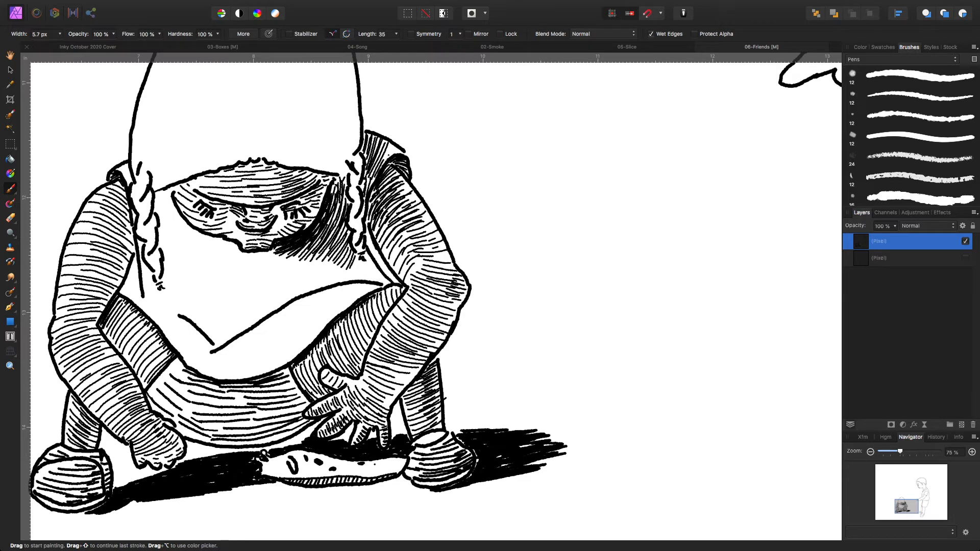
pyautogui.moveTo(392, 147); pyautogui.dragTo(388, 156)
pyautogui.moveTo(396, 149); pyautogui.dragTo(390, 155)
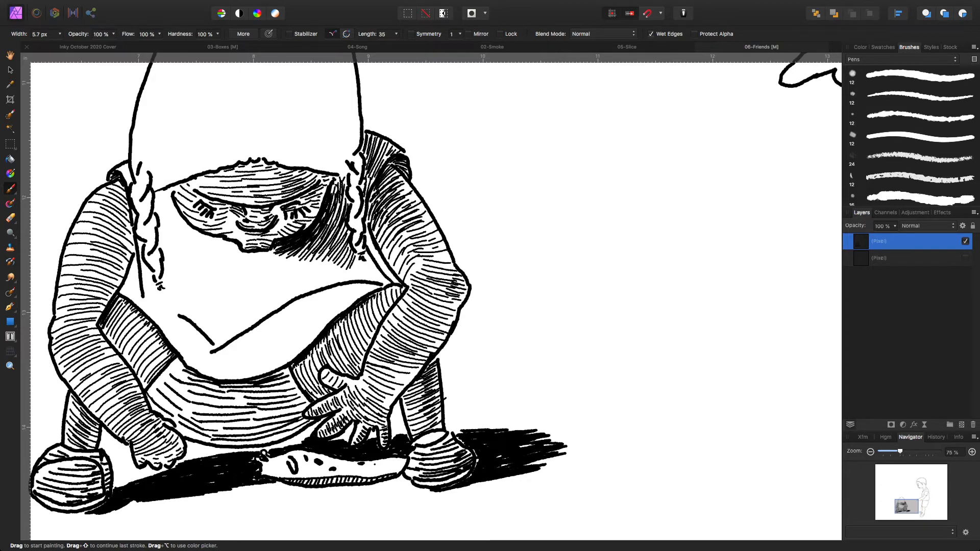
# Deepen the shading on the brow, cheeks and chin with short strokes, and add short contour marks along the slug's body
pyautogui.moveTo(274, 208); pyautogui.dragTo(280, 204)
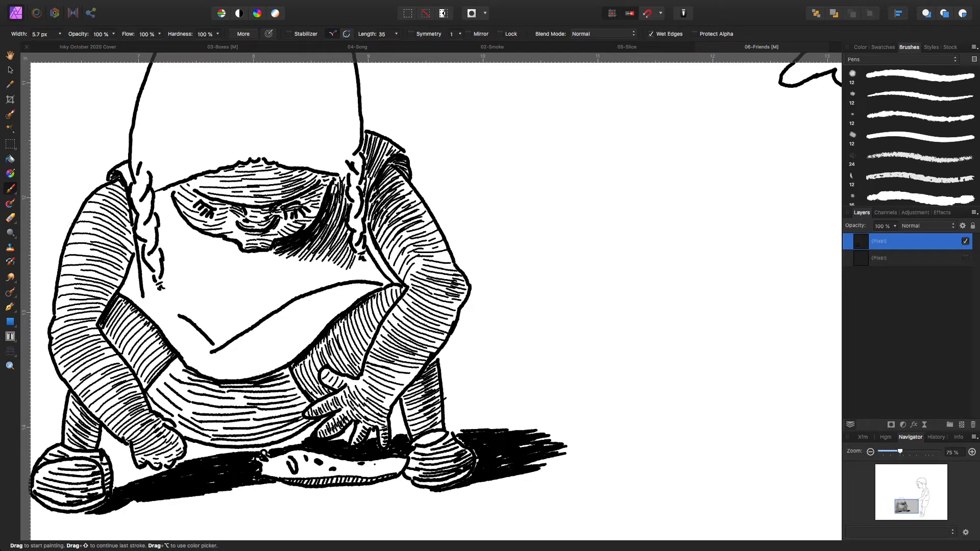
pyautogui.moveTo(300, 200); pyautogui.dragTo(323, 190)
pyautogui.moveTo(300, 225); pyautogui.dragTo(276, 236)
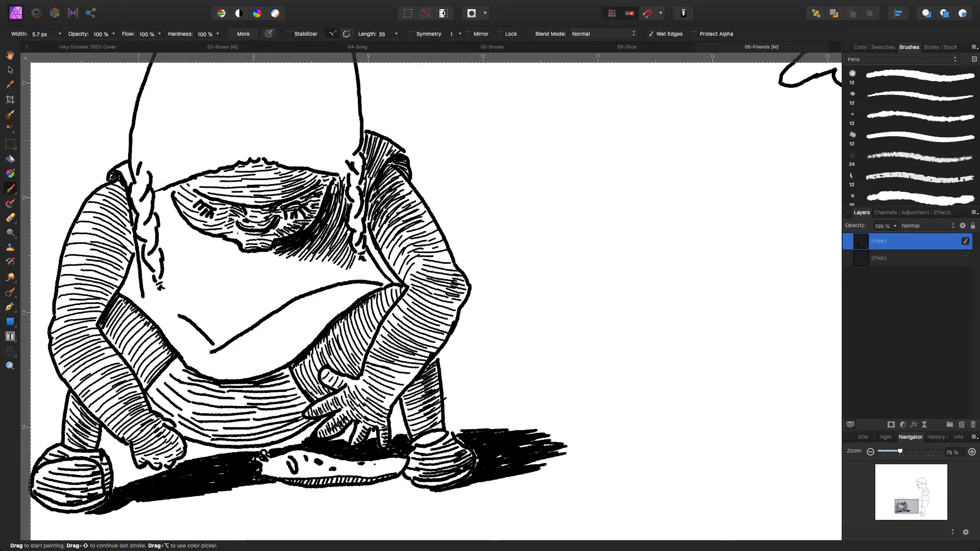
pyautogui.moveTo(232, 233); pyautogui.dragTo(244, 238)
pyautogui.moveTo(192, 222)
pyautogui.mouseDown()
pyautogui.moveTo(220, 223)
pyautogui.moveTo(241, 203)
pyautogui.moveTo(281, 200)
pyautogui.moveTo(316, 175)
pyautogui.mouseUp()
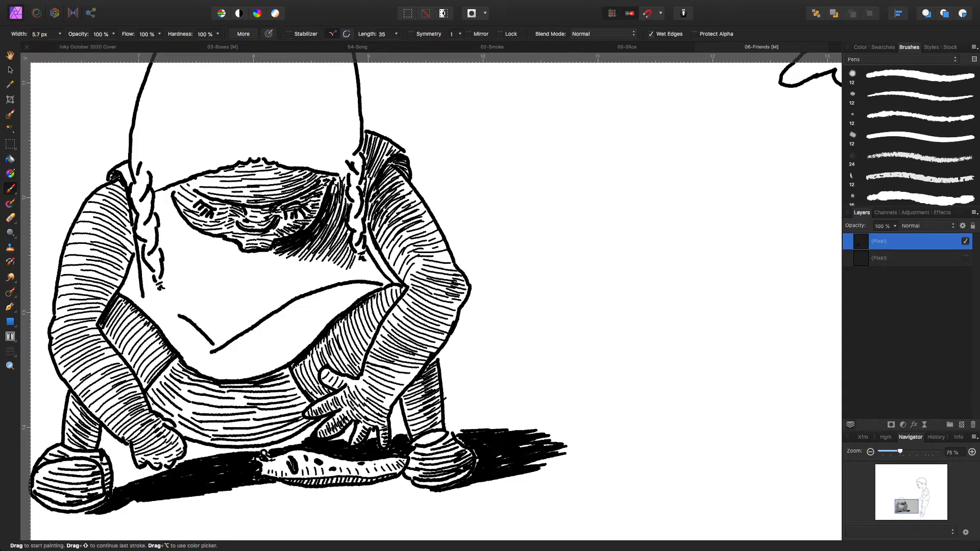
# Darken the left thigh and the adjoining corner of the shorts with extra hatching lines
pyautogui.moveTo(151, 404); pyautogui.dragTo(164, 414)
pyautogui.moveTo(162, 378); pyautogui.dragTo(184, 389)
pyautogui.moveTo(167, 370); pyautogui.dragTo(189, 381)
pyautogui.moveTo(174, 361); pyautogui.dragTo(192, 372)
pyautogui.moveTo(114, 301)
pyautogui.mouseDown()
pyautogui.moveTo(127, 317)
pyautogui.moveTo(109, 335)
pyautogui.moveTo(148, 382)
pyautogui.mouseUp()
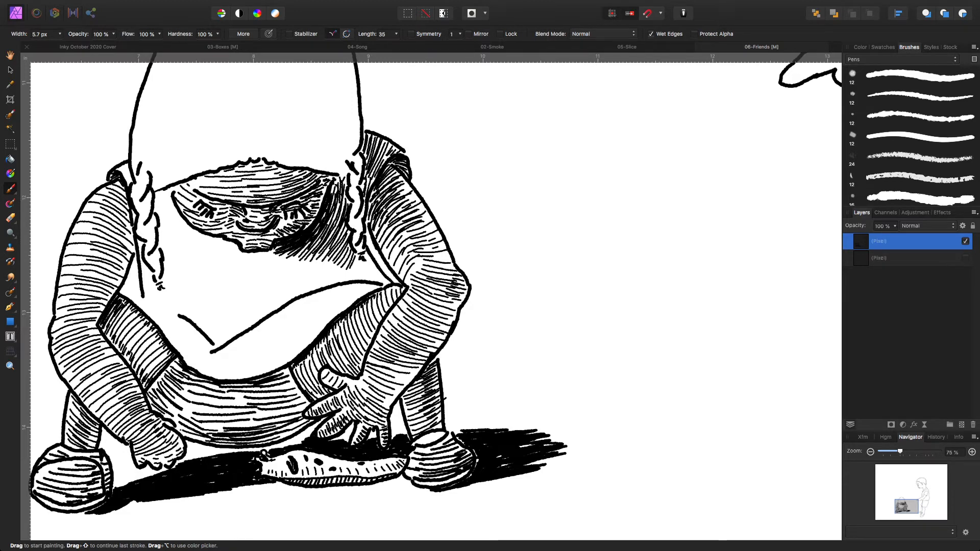
# Thicken the shading between the crouching child's legs with additional curved horizontal lines
pyautogui.moveTo(203, 424); pyautogui.dragTo(278, 419)
pyautogui.moveTo(184, 413)
pyautogui.mouseDown()
pyautogui.moveTo(229, 420)
pyautogui.moveTo(295, 410)
pyautogui.moveTo(224, 404)
pyautogui.moveTo(225, 395)
pyautogui.moveTo(265, 400)
pyautogui.moveTo(296, 383)
pyautogui.moveTo(307, 405)
pyautogui.moveTo(300, 428)
pyautogui.mouseUp()
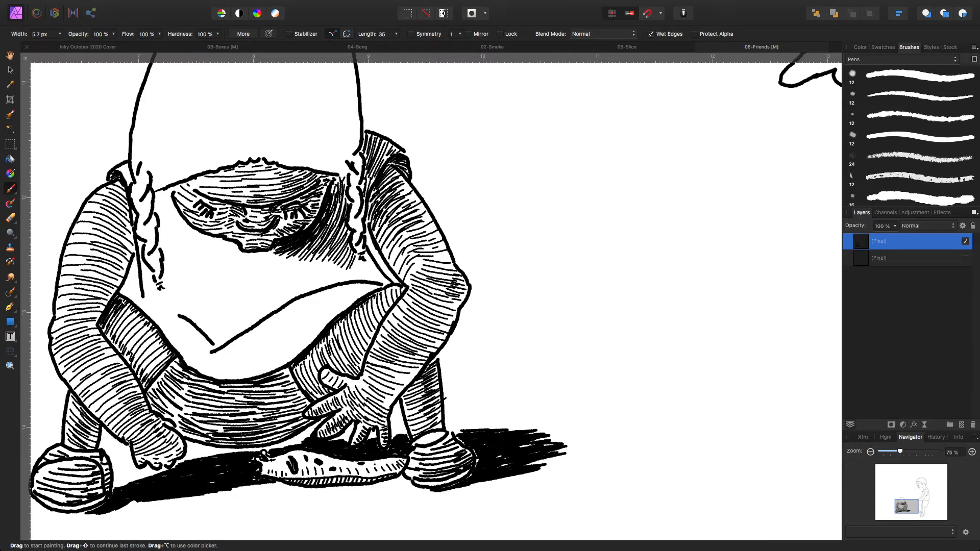
pyautogui.moveTo(171, 407)
pyautogui.mouseDown()
pyautogui.moveTo(215, 412)
pyautogui.moveTo(220, 430)
pyautogui.moveTo(183, 422)
pyautogui.moveTo(205, 439)
pyautogui.moveTo(185, 433)
pyautogui.mouseUp()
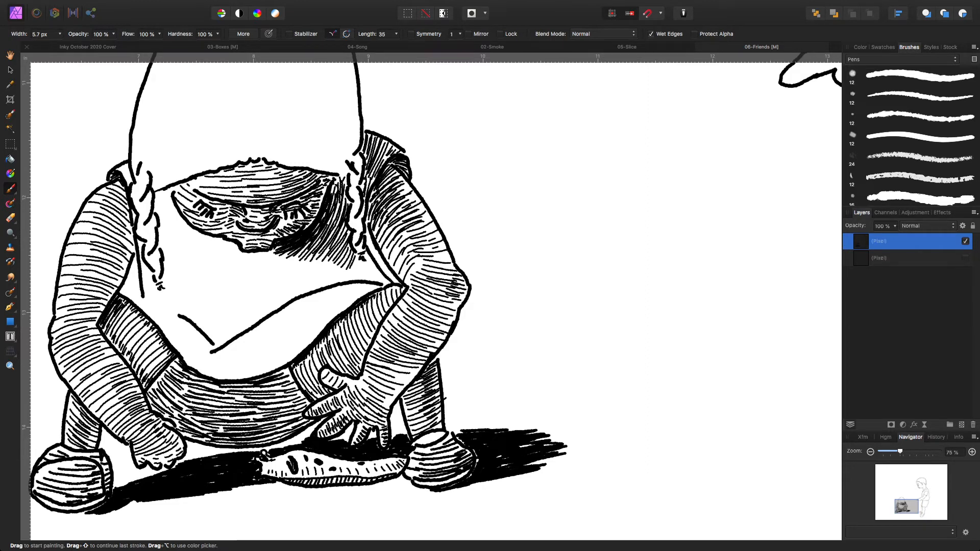
# Shade the right braid with short strokes along its strands up to where it meets the hair
pyautogui.moveTo(702, 270)
pyautogui.mouseDown()
pyautogui.moveTo(745, 344)
pyautogui.moveTo(788, 352)
pyautogui.mouseUp()
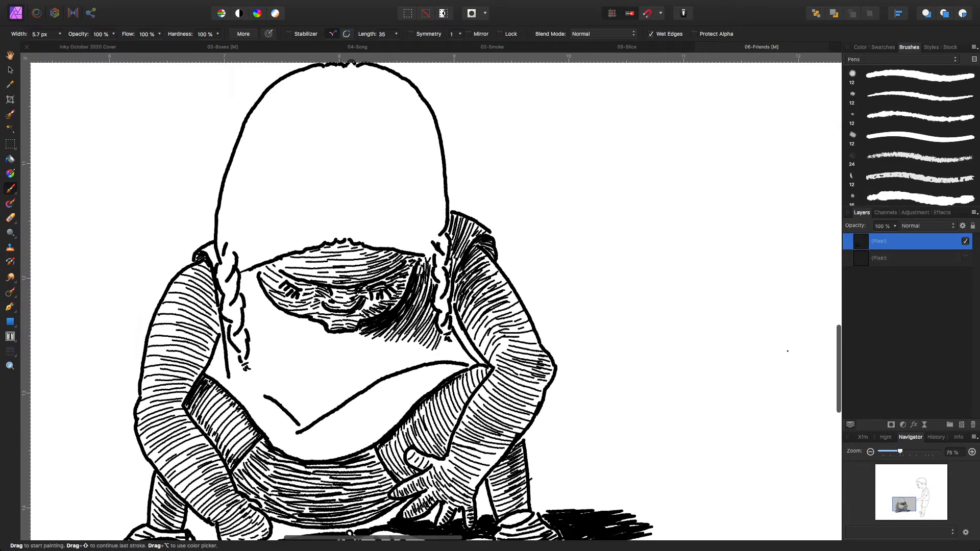
pyautogui.moveTo(445, 281); pyautogui.dragTo(442, 295)
pyautogui.moveTo(444, 282); pyautogui.dragTo(440, 310)
pyautogui.moveTo(448, 297); pyautogui.dragTo(440, 324)
pyautogui.moveTo(443, 312); pyautogui.dragTo(441, 334)
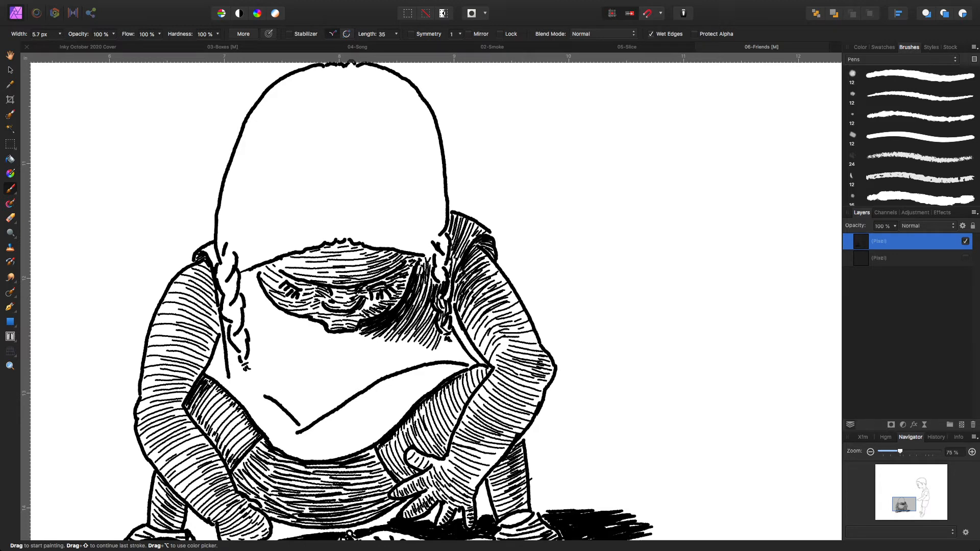
pyautogui.moveTo(442, 269)
pyautogui.mouseDown()
pyautogui.moveTo(435, 282)
pyautogui.moveTo(444, 253)
pyautogui.mouseUp()
pyautogui.moveTo(448, 236)
pyautogui.mouseDown()
pyautogui.moveTo(445, 252)
pyautogui.moveTo(424, 252)
pyautogui.mouseUp()
# Shade the left braid's strands from the hairline to the tip, and touch up the top of the right braid
pyautogui.moveTo(228, 248); pyautogui.dragTo(221, 274)
pyautogui.moveTo(231, 257); pyautogui.dragTo(220, 290)
pyautogui.moveTo(231, 279); pyautogui.dragTo(228, 291)
pyautogui.moveTo(234, 274)
pyautogui.mouseDown()
pyautogui.moveTo(224, 300)
pyautogui.moveTo(226, 318)
pyautogui.moveTo(235, 312)
pyautogui.mouseUp()
pyautogui.moveTo(242, 298); pyautogui.dragTo(233, 328)
pyautogui.moveTo(240, 321); pyautogui.dragTo(233, 350)
pyautogui.moveTo(244, 336); pyautogui.dragTo(239, 349)
pyautogui.moveTo(246, 333); pyautogui.dragTo(242, 356)
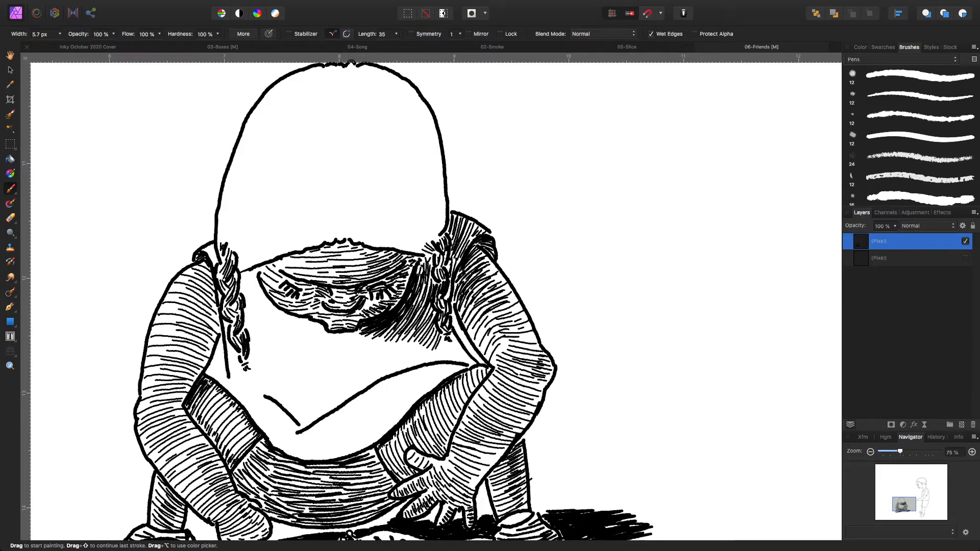
pyautogui.moveTo(242, 313); pyautogui.dragTo(239, 325)
pyautogui.moveTo(238, 284); pyautogui.dragTo(233, 297)
pyautogui.moveTo(238, 307); pyautogui.dragTo(231, 315)
pyautogui.moveTo(226, 262); pyautogui.dragTo(220, 269)
pyautogui.moveTo(439, 265); pyautogui.dragTo(442, 257)
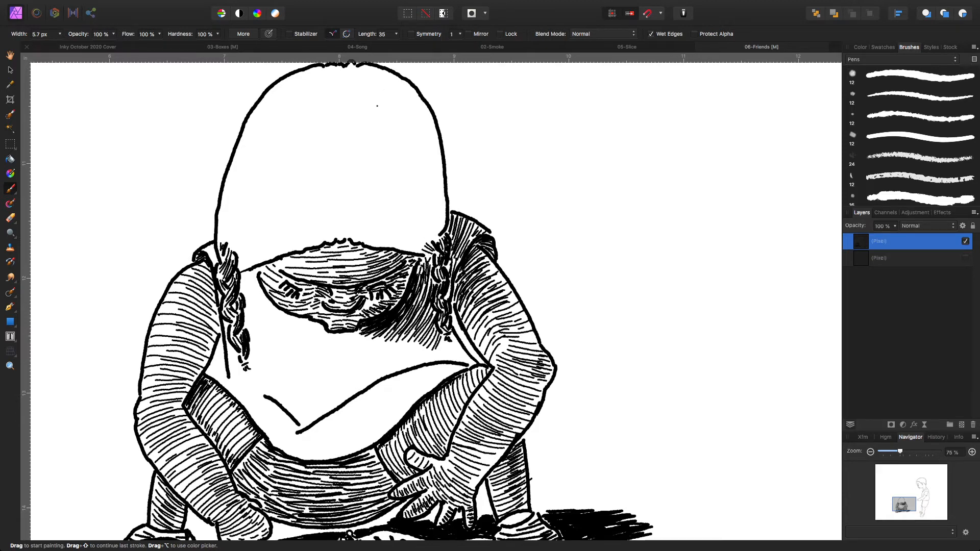
# Draw wavy hair strands from the centre parting to the right braid across the lower right half of the head
pyautogui.scroll(5, 431, 302)
pyautogui.hscroll(3, 432, 302)
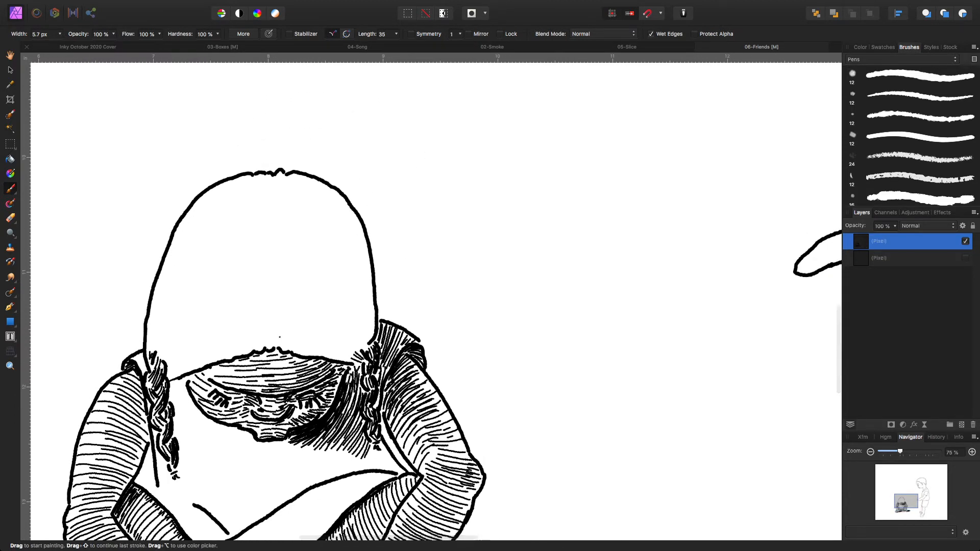
pyautogui.moveTo(274, 343); pyautogui.dragTo(352, 363)
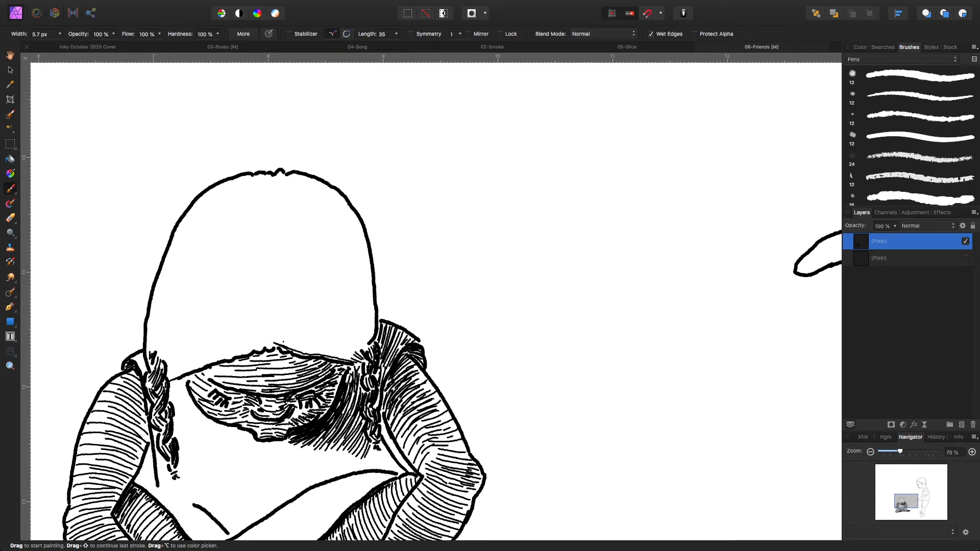
pyautogui.moveTo(278, 340); pyautogui.dragTo(352, 359)
pyautogui.moveTo(281, 337); pyautogui.dragTo(344, 350)
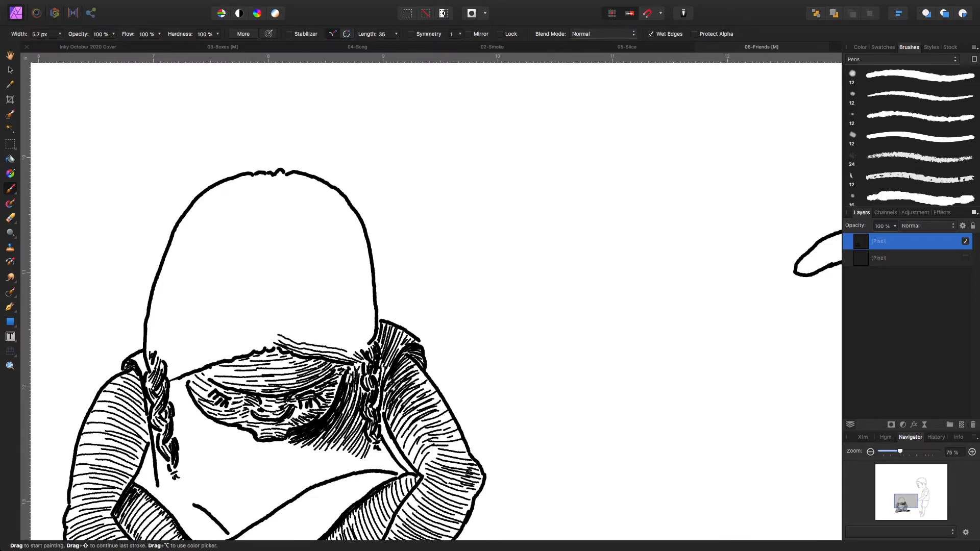
pyautogui.moveTo(277, 330); pyautogui.dragTo(351, 351)
pyautogui.moveTo(278, 324)
pyautogui.mouseDown()
pyautogui.moveTo(359, 352)
pyautogui.moveTo(293, 323)
pyautogui.moveTo(323, 329)
pyautogui.moveTo(365, 351)
pyautogui.moveTo(290, 316)
pyautogui.moveTo(331, 326)
pyautogui.moveTo(366, 345)
pyautogui.mouseUp()
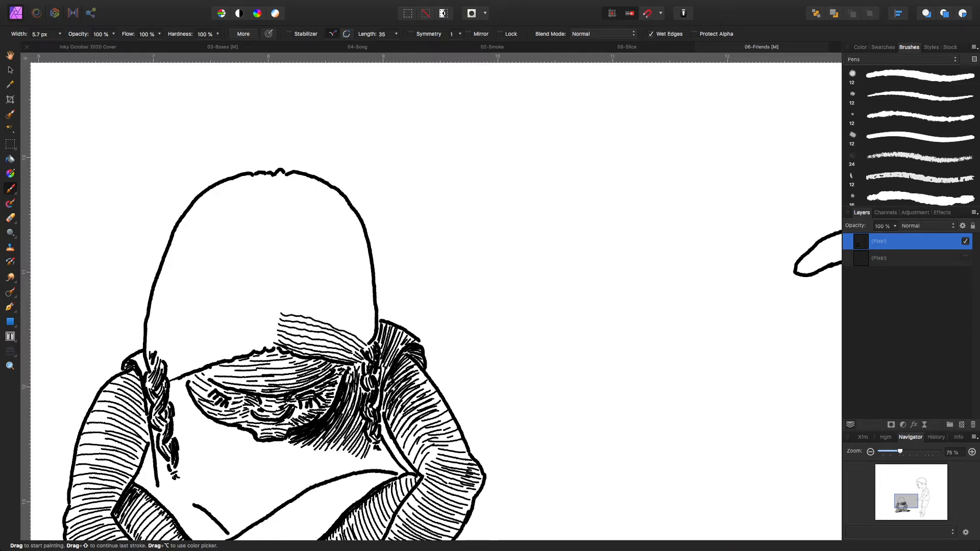
pyautogui.moveTo(284, 307); pyautogui.dragTo(363, 339)
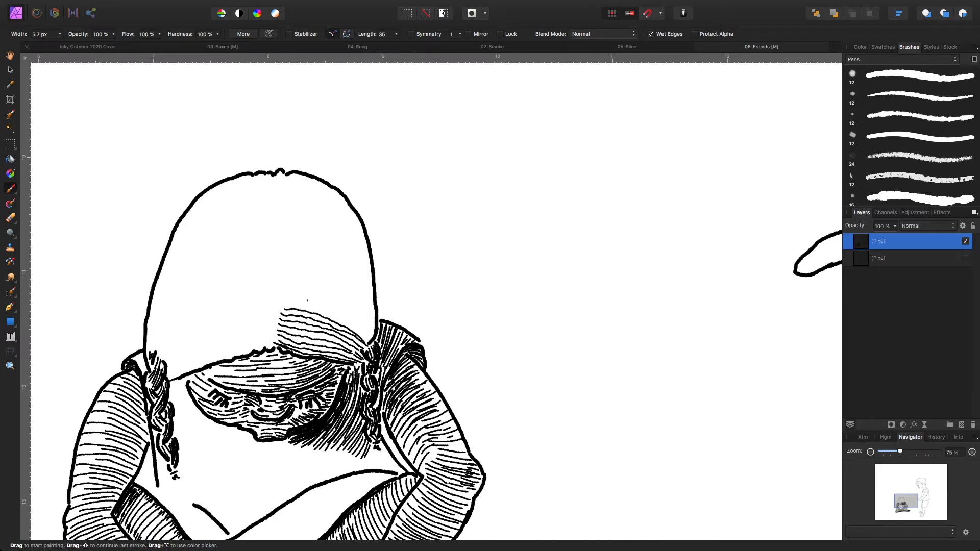
pyautogui.moveTo(286, 299); pyautogui.dragTo(366, 336)
pyautogui.moveTo(284, 294); pyautogui.dragTo(372, 336)
pyautogui.moveTo(289, 289)
pyautogui.mouseDown()
pyautogui.moveTo(344, 306)
pyautogui.moveTo(374, 331)
pyautogui.moveTo(313, 284)
pyautogui.moveTo(335, 291)
pyautogui.moveTo(375, 331)
pyautogui.mouseUp()
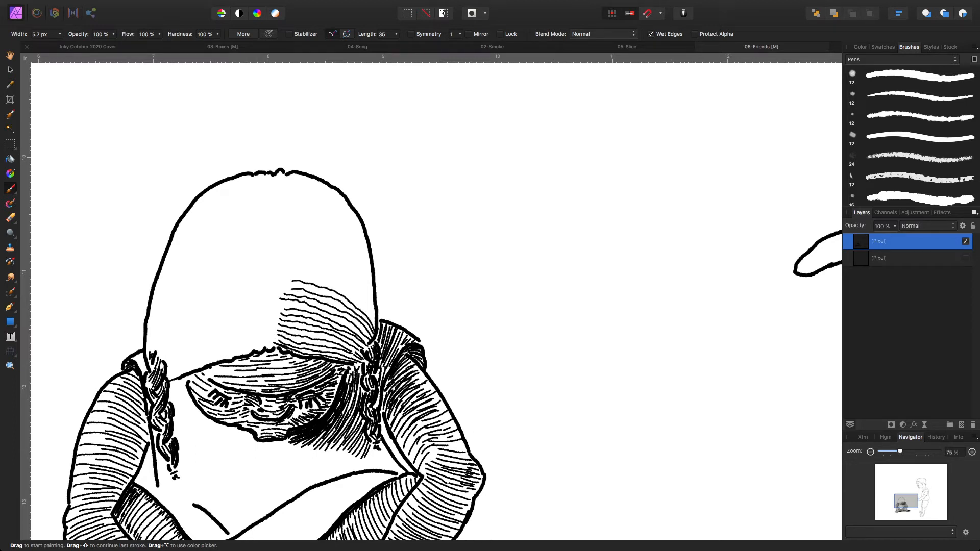
# Continue the curved hair strands up the right side of the head, bending them down along its outer edge
pyautogui.moveTo(292, 274)
pyautogui.mouseDown()
pyautogui.moveTo(352, 298)
pyautogui.moveTo(373, 330)
pyautogui.mouseUp()
pyautogui.moveTo(303, 267); pyautogui.dragTo(372, 317)
pyautogui.moveTo(300, 260)
pyautogui.mouseDown()
pyautogui.moveTo(345, 275)
pyautogui.moveTo(366, 310)
pyautogui.mouseUp()
pyautogui.moveTo(306, 254)
pyautogui.mouseDown()
pyautogui.moveTo(356, 282)
pyautogui.moveTo(368, 308)
pyautogui.mouseUp()
pyautogui.moveTo(310, 246)
pyautogui.mouseDown()
pyautogui.moveTo(342, 256)
pyautogui.moveTo(364, 294)
pyautogui.mouseUp()
pyautogui.moveTo(314, 241)
pyautogui.mouseDown()
pyautogui.moveTo(337, 246)
pyautogui.moveTo(366, 292)
pyautogui.mouseUp()
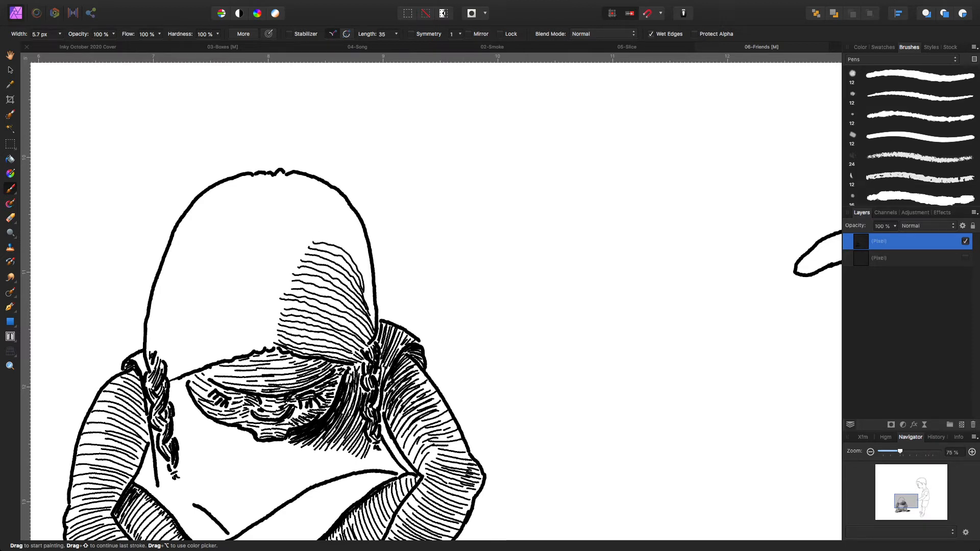
pyautogui.moveTo(322, 234)
pyautogui.mouseDown()
pyautogui.moveTo(359, 258)
pyautogui.moveTo(371, 313)
pyautogui.mouseUp()
pyautogui.moveTo(325, 227)
pyautogui.mouseDown()
pyautogui.moveTo(363, 251)
pyautogui.moveTo(374, 325)
pyautogui.mouseUp()
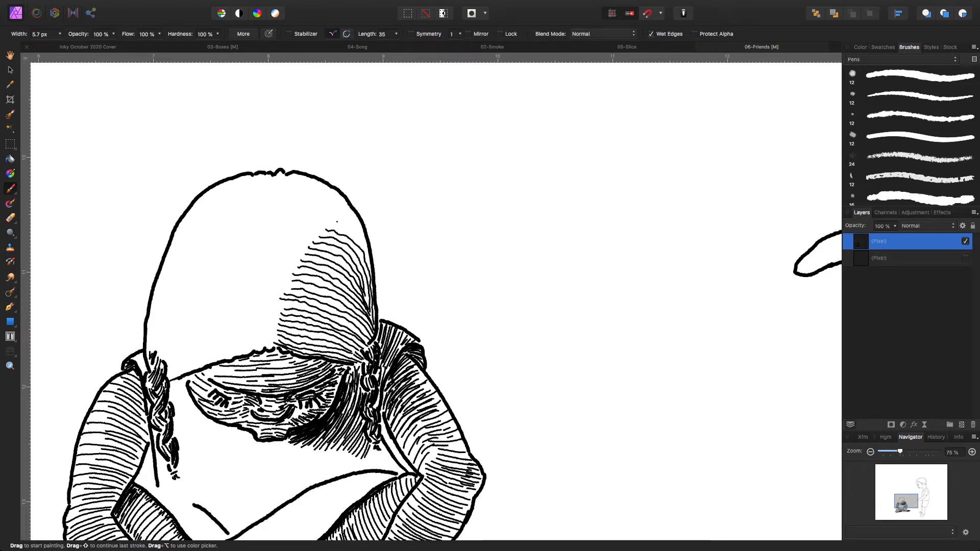
pyautogui.moveTo(331, 223)
pyautogui.mouseDown()
pyautogui.moveTo(359, 238)
pyautogui.moveTo(367, 262)
pyautogui.mouseUp()
# Extend the right-side hair strands to the parting up to the crown, and darken the hair gathered above the right braid
pyautogui.moveTo(305, 262)
pyautogui.mouseDown()
pyautogui.moveTo(284, 254)
pyautogui.moveTo(279, 286)
pyautogui.mouseUp()
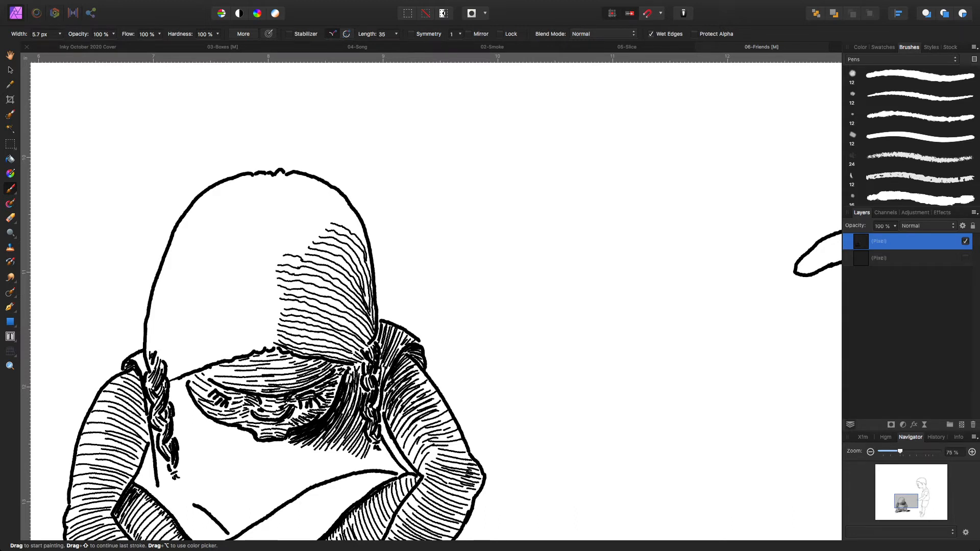
pyautogui.moveTo(279, 250)
pyautogui.mouseDown()
pyautogui.moveTo(303, 250)
pyautogui.moveTo(281, 242)
pyautogui.moveTo(307, 240)
pyautogui.moveTo(281, 238)
pyautogui.moveTo(308, 236)
pyautogui.moveTo(289, 232)
pyautogui.moveTo(313, 234)
pyautogui.moveTo(288, 220)
pyautogui.moveTo(323, 228)
pyautogui.mouseUp()
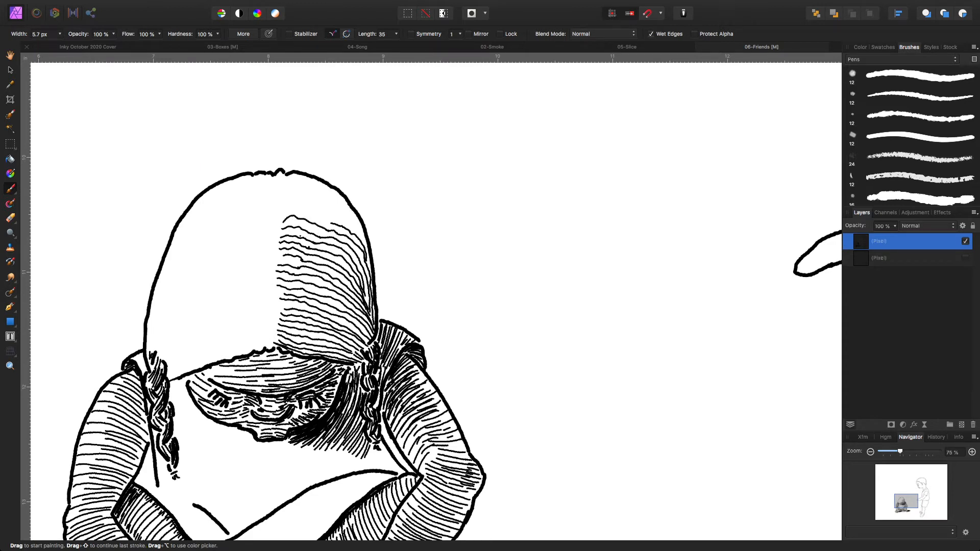
pyautogui.moveTo(284, 212)
pyautogui.mouseDown()
pyautogui.moveTo(330, 222)
pyautogui.moveTo(321, 209)
pyautogui.moveTo(365, 248)
pyautogui.mouseUp()
pyautogui.moveTo(287, 197)
pyautogui.mouseDown()
pyautogui.moveTo(332, 205)
pyautogui.moveTo(361, 238)
pyautogui.mouseUp()
pyautogui.moveTo(289, 187)
pyautogui.mouseDown()
pyautogui.moveTo(338, 203)
pyautogui.moveTo(359, 233)
pyautogui.mouseUp()
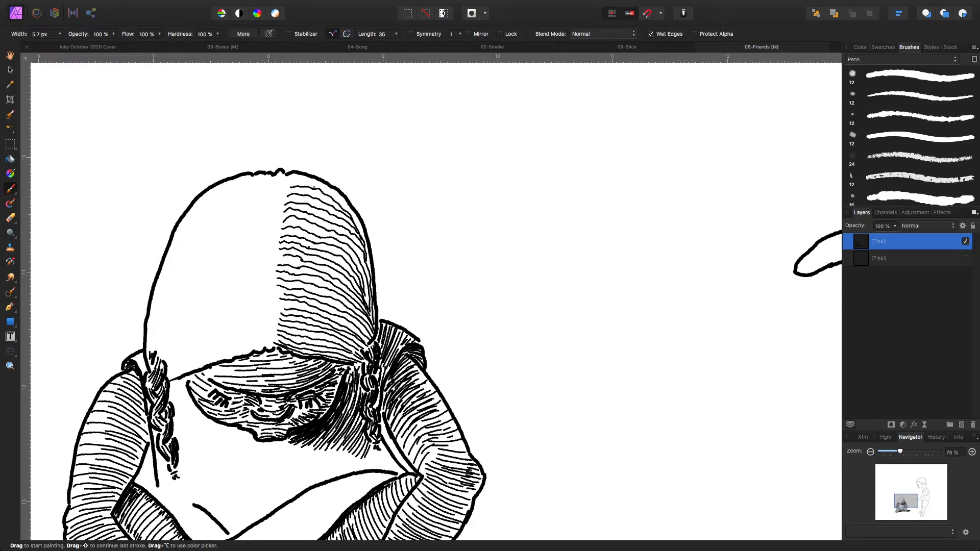
pyautogui.moveTo(294, 179)
pyautogui.mouseDown()
pyautogui.moveTo(330, 189)
pyautogui.moveTo(362, 230)
pyautogui.mouseUp()
pyautogui.moveTo(329, 310)
pyautogui.mouseDown()
pyautogui.moveTo(370, 336)
pyautogui.moveTo(359, 332)
pyautogui.moveTo(369, 344)
pyautogui.moveTo(352, 344)
pyautogui.moveTo(358, 353)
pyautogui.moveTo(343, 349)
pyautogui.moveTo(363, 362)
pyautogui.mouseUp()
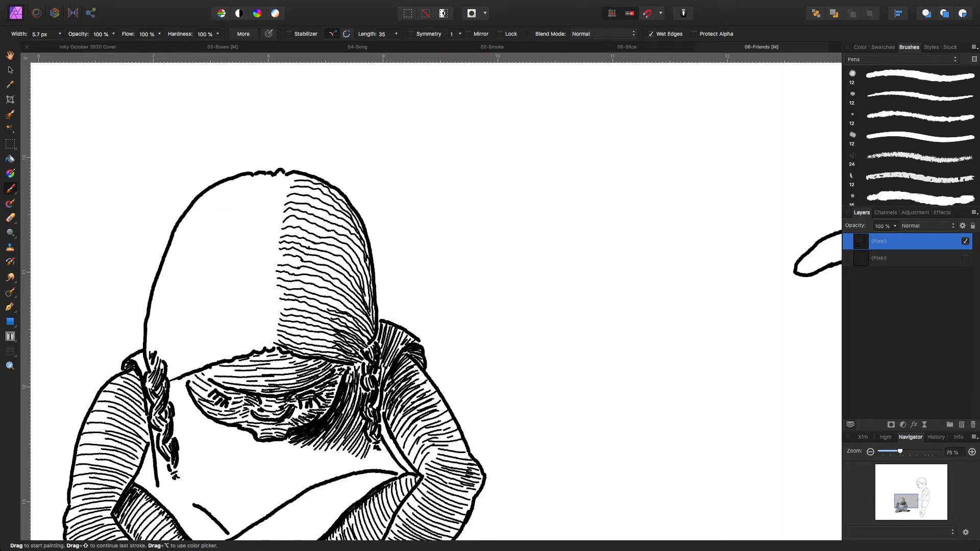
# Darken the lower right side of the seated child's hair with short strokes fanning up from the right braid
pyautogui.moveTo(337, 305); pyautogui.dragTo(374, 332)
pyautogui.moveTo(343, 295)
pyautogui.mouseDown()
pyautogui.moveTo(367, 313)
pyautogui.moveTo(358, 290)
pyautogui.moveTo(365, 304)
pyautogui.moveTo(368, 286)
pyautogui.moveTo(372, 313)
pyautogui.mouseUp()
pyautogui.moveTo(366, 272); pyautogui.dragTo(373, 293)
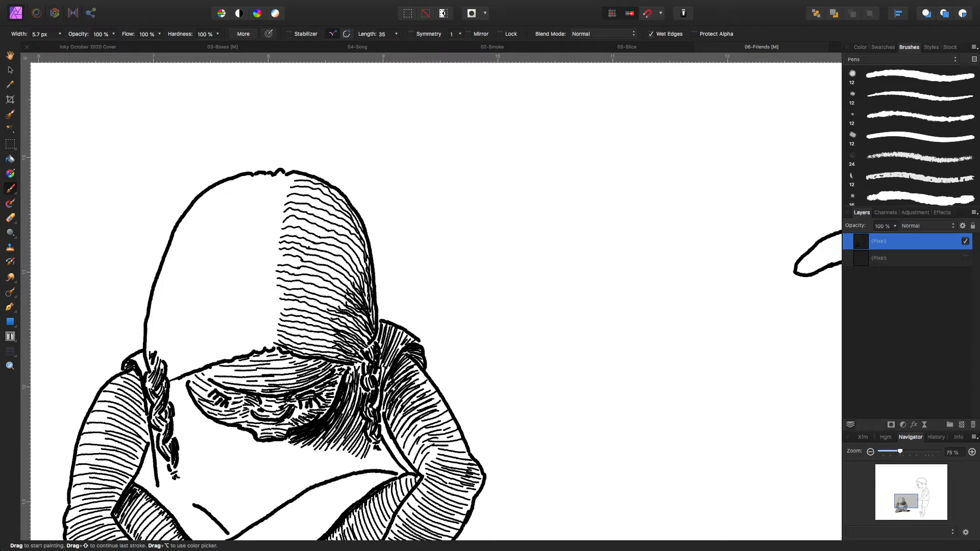
pyautogui.moveTo(355, 247)
pyautogui.mouseDown()
pyautogui.moveTo(369, 272)
pyautogui.moveTo(354, 266)
pyautogui.mouseUp()
pyautogui.moveTo(356, 269)
pyautogui.mouseDown()
pyautogui.moveTo(361, 284)
pyautogui.moveTo(346, 272)
pyautogui.moveTo(357, 287)
pyautogui.moveTo(341, 278)
pyautogui.moveTo(355, 292)
pyautogui.moveTo(339, 285)
pyautogui.moveTo(353, 308)
pyautogui.moveTo(335, 305)
pyautogui.mouseUp()
pyautogui.moveTo(334, 302); pyautogui.dragTo(347, 310)
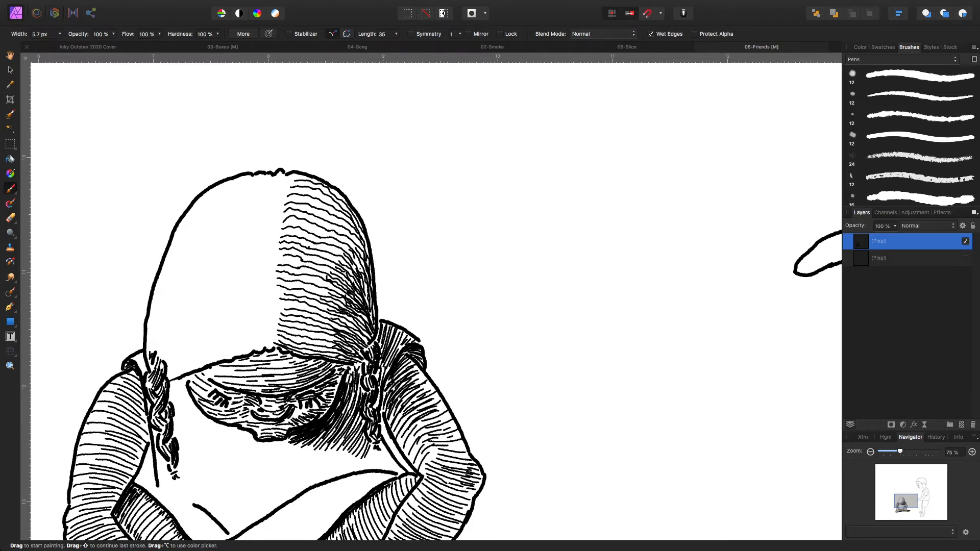
# Extend the short darkening strokes up the outer right edge of the hair and into its upper right area
pyautogui.moveTo(349, 237)
pyautogui.mouseDown()
pyautogui.moveTo(361, 247)
pyautogui.moveTo(358, 236)
pyautogui.moveTo(366, 259)
pyautogui.mouseUp()
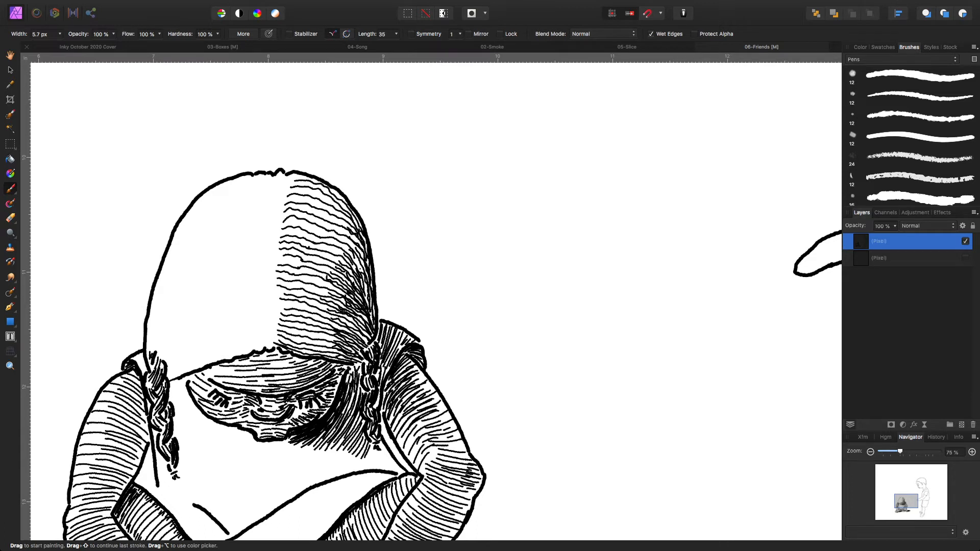
pyautogui.moveTo(361, 218); pyautogui.dragTo(362, 273)
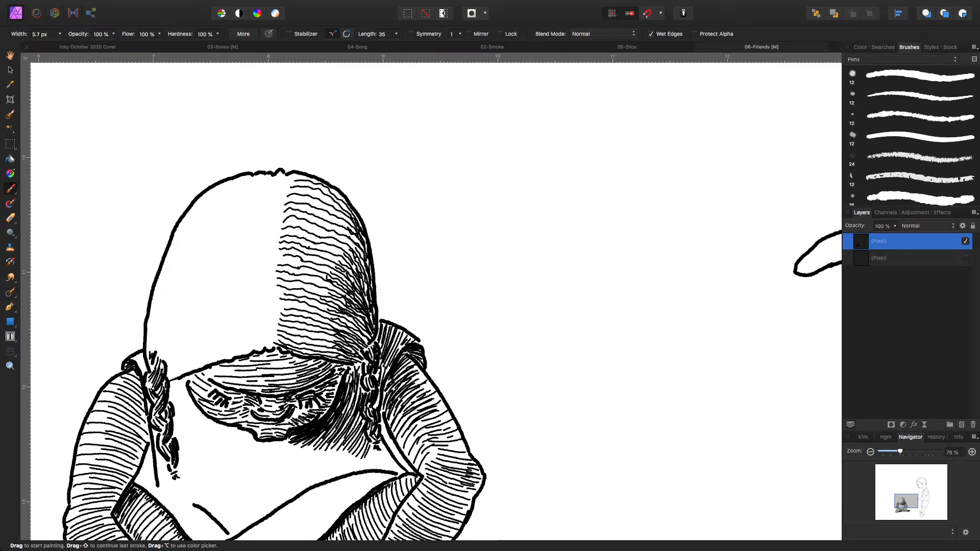
pyautogui.moveTo(358, 332); pyautogui.dragTo(367, 340)
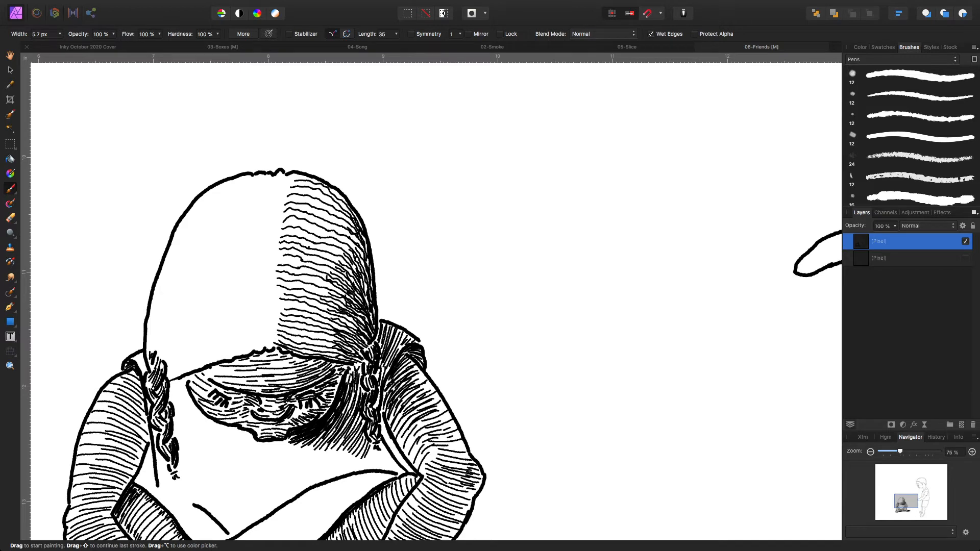
pyautogui.moveTo(362, 284); pyautogui.dragTo(368, 305)
pyautogui.moveTo(318, 254)
pyautogui.mouseDown()
pyautogui.moveTo(341, 265)
pyautogui.moveTo(339, 246)
pyautogui.moveTo(352, 255)
pyautogui.moveTo(328, 218)
pyautogui.moveTo(351, 224)
pyautogui.moveTo(343, 211)
pyautogui.mouseUp()
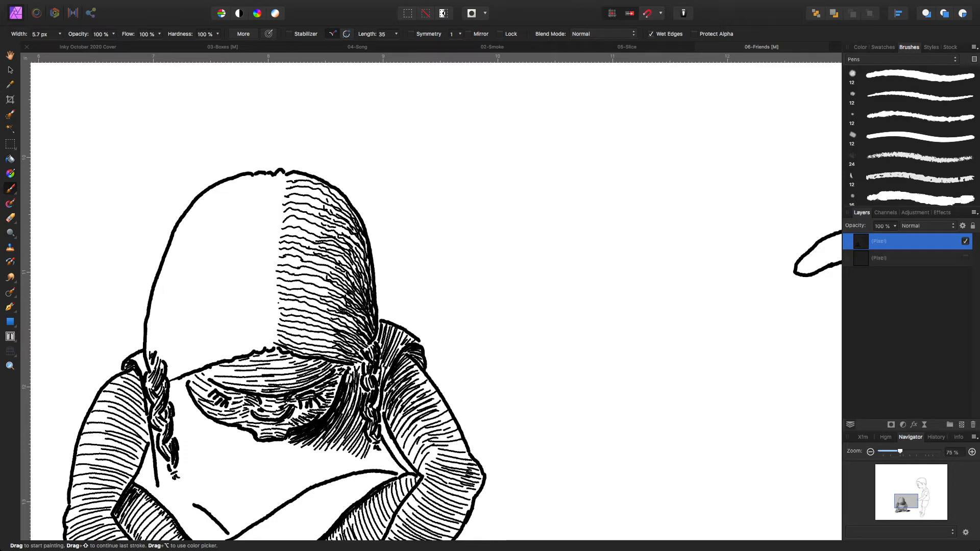
# Draw wavy hair strands from the centre parting to the left braid, starting along the hairline and stacking upward across the lower left head
pyautogui.moveTo(269, 345); pyautogui.dragTo(172, 378)
pyautogui.moveTo(263, 336); pyautogui.dragTo(167, 374)
pyautogui.moveTo(264, 329); pyautogui.dragTo(167, 366)
pyautogui.moveTo(269, 326)
pyautogui.mouseDown()
pyautogui.moveTo(189, 341)
pyautogui.moveTo(166, 359)
pyautogui.mouseUp()
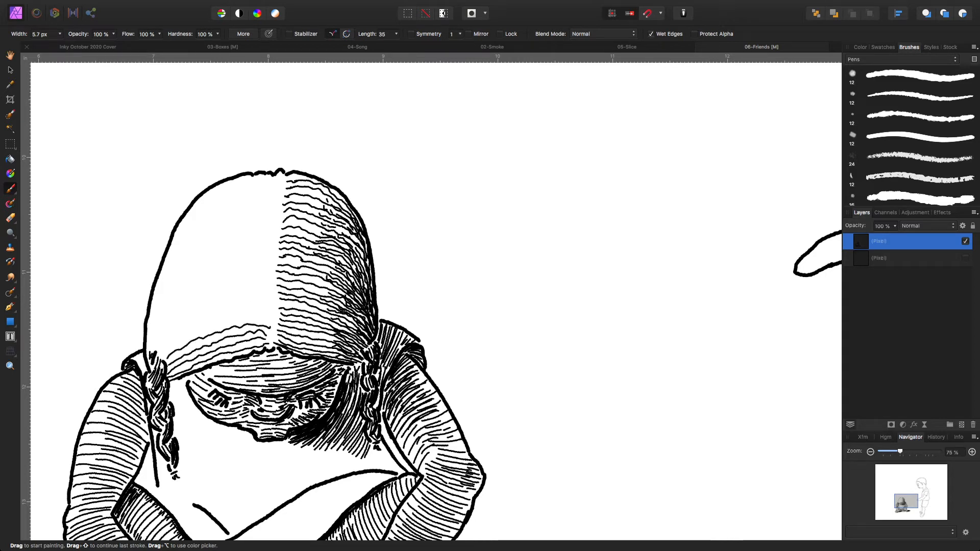
pyautogui.moveTo(266, 318)
pyautogui.mouseDown()
pyautogui.moveTo(220, 321)
pyautogui.moveTo(162, 357)
pyautogui.mouseUp()
pyautogui.moveTo(267, 313)
pyautogui.mouseDown()
pyautogui.moveTo(219, 313)
pyautogui.moveTo(164, 350)
pyautogui.mouseUp()
pyautogui.moveTo(261, 307)
pyautogui.mouseDown()
pyautogui.moveTo(189, 316)
pyautogui.moveTo(164, 341)
pyautogui.mouseUp()
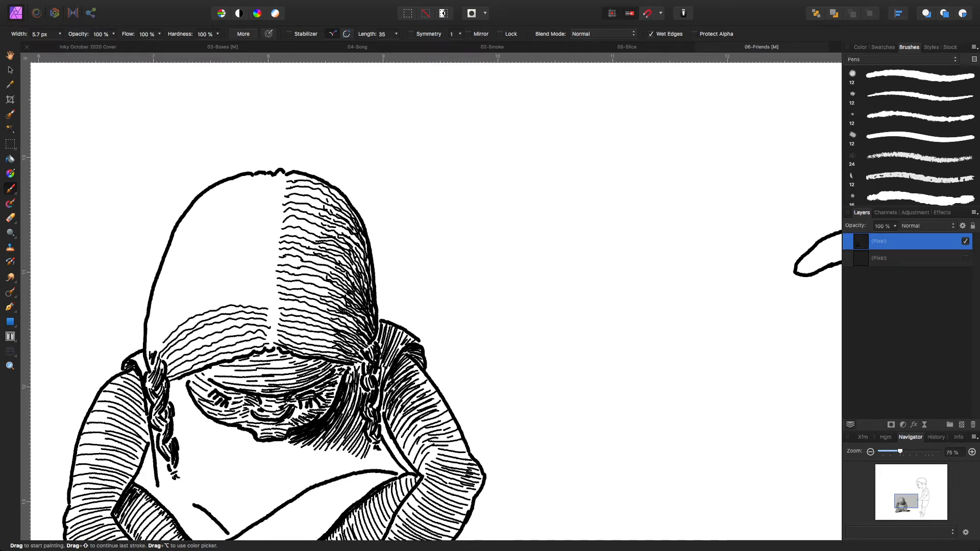
pyautogui.moveTo(268, 300)
pyautogui.mouseDown()
pyautogui.moveTo(199, 310)
pyautogui.moveTo(162, 331)
pyautogui.moveTo(153, 353)
pyautogui.mouseUp()
pyautogui.moveTo(269, 294)
pyautogui.mouseDown()
pyautogui.moveTo(178, 309)
pyautogui.moveTo(155, 332)
pyautogui.moveTo(151, 352)
pyautogui.mouseUp()
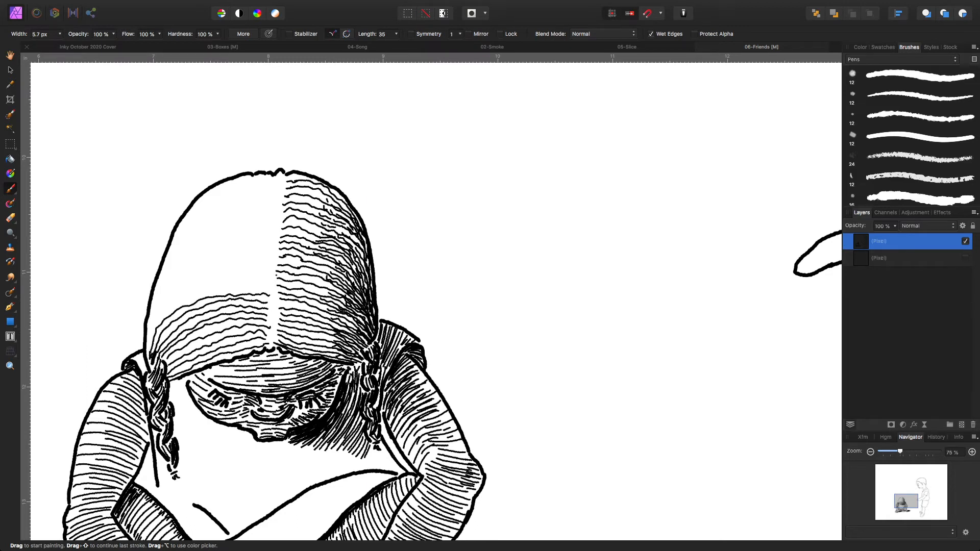
# Continue the curved wavy strands from the parting to the head's left outline across the middle of the left side
pyautogui.moveTo(268, 286)
pyautogui.mouseDown()
pyautogui.moveTo(200, 293)
pyautogui.moveTo(161, 313)
pyautogui.moveTo(148, 343)
pyautogui.mouseUp()
pyautogui.moveTo(270, 279)
pyautogui.mouseDown()
pyautogui.moveTo(182, 291)
pyautogui.moveTo(150, 330)
pyautogui.mouseUp()
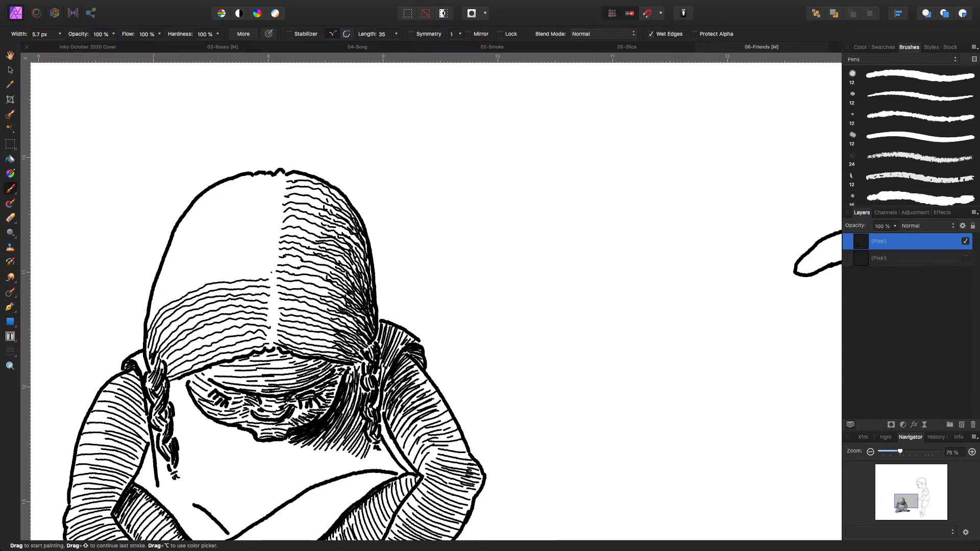
pyautogui.moveTo(267, 273)
pyautogui.mouseDown()
pyautogui.moveTo(183, 287)
pyautogui.moveTo(149, 316)
pyautogui.mouseUp()
pyautogui.moveTo(267, 266)
pyautogui.mouseDown()
pyautogui.moveTo(194, 271)
pyautogui.moveTo(150, 309)
pyautogui.mouseUp()
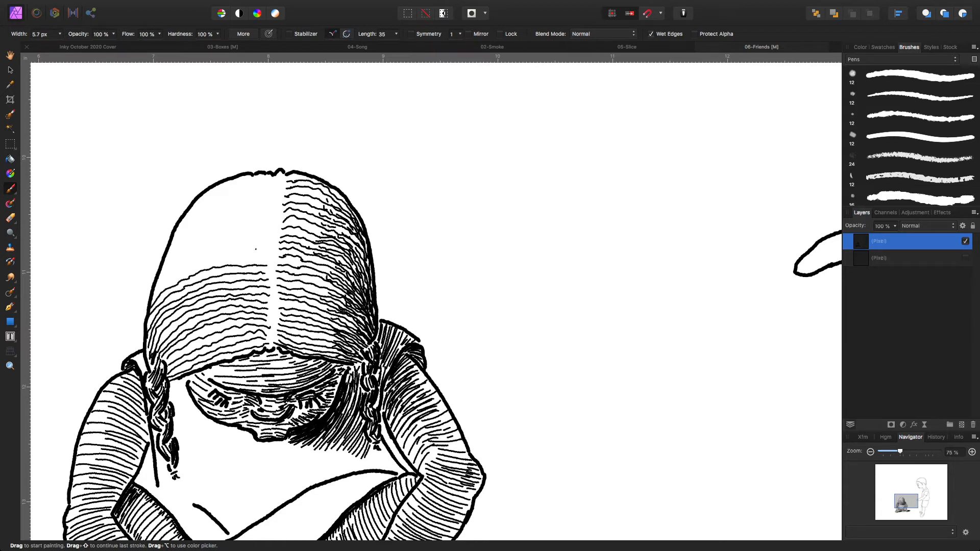
pyautogui.moveTo(267, 258)
pyautogui.mouseDown()
pyautogui.moveTo(217, 260)
pyautogui.moveTo(153, 297)
pyautogui.mouseUp()
pyautogui.moveTo(271, 251)
pyautogui.mouseDown()
pyautogui.moveTo(204, 255)
pyautogui.moveTo(155, 287)
pyautogui.mouseUp()
pyautogui.moveTo(269, 244)
pyautogui.mouseDown()
pyautogui.moveTo(199, 250)
pyautogui.moveTo(157, 283)
pyautogui.mouseUp()
pyautogui.moveTo(269, 236)
pyautogui.mouseDown()
pyautogui.moveTo(212, 244)
pyautogui.moveTo(161, 272)
pyautogui.mouseUp()
pyautogui.moveTo(268, 229)
pyautogui.mouseDown()
pyautogui.moveTo(207, 234)
pyautogui.moveTo(161, 269)
pyautogui.mouseUp()
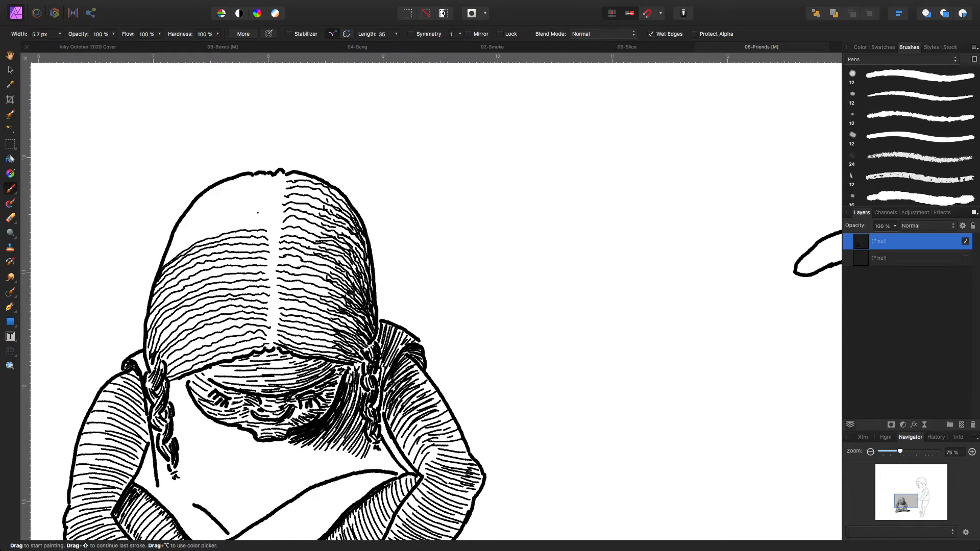
# Fill the upper left side of the head with curved hair strands from the parting to the outline, up to the crown
pyautogui.moveTo(268, 223)
pyautogui.mouseDown()
pyautogui.moveTo(208, 228)
pyautogui.moveTo(164, 260)
pyautogui.mouseUp()
pyautogui.moveTo(266, 215)
pyautogui.mouseDown()
pyautogui.moveTo(207, 224)
pyautogui.moveTo(167, 252)
pyautogui.mouseUp()
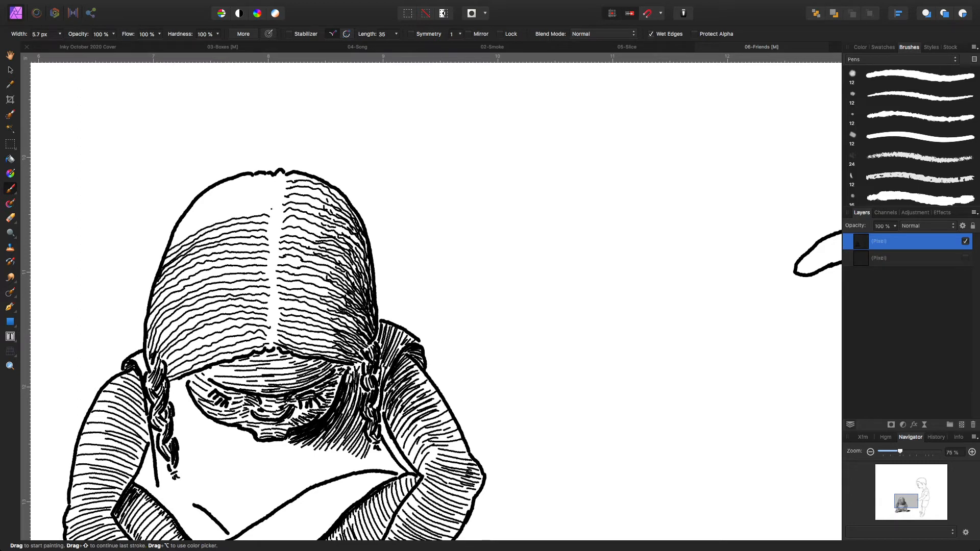
pyautogui.moveTo(274, 209)
pyautogui.mouseDown()
pyautogui.moveTo(241, 209)
pyautogui.moveTo(172, 244)
pyautogui.mouseUp()
pyautogui.moveTo(273, 200); pyautogui.dragTo(174, 234)
pyautogui.moveTo(274, 193); pyautogui.dragTo(178, 226)
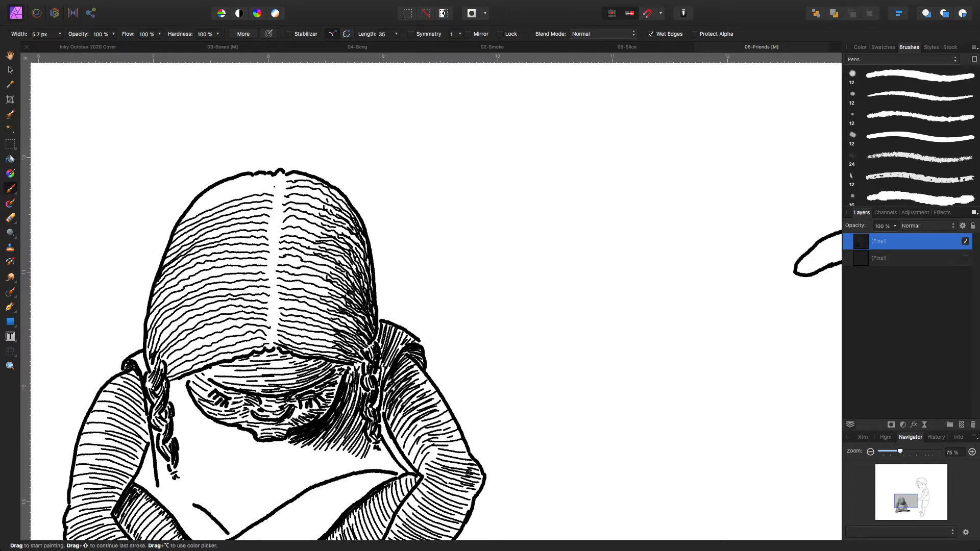
pyautogui.moveTo(275, 186); pyautogui.dragTo(189, 217)
pyautogui.moveTo(268, 181); pyautogui.dragTo(193, 205)
pyautogui.moveTo(263, 179); pyautogui.dragTo(198, 200)
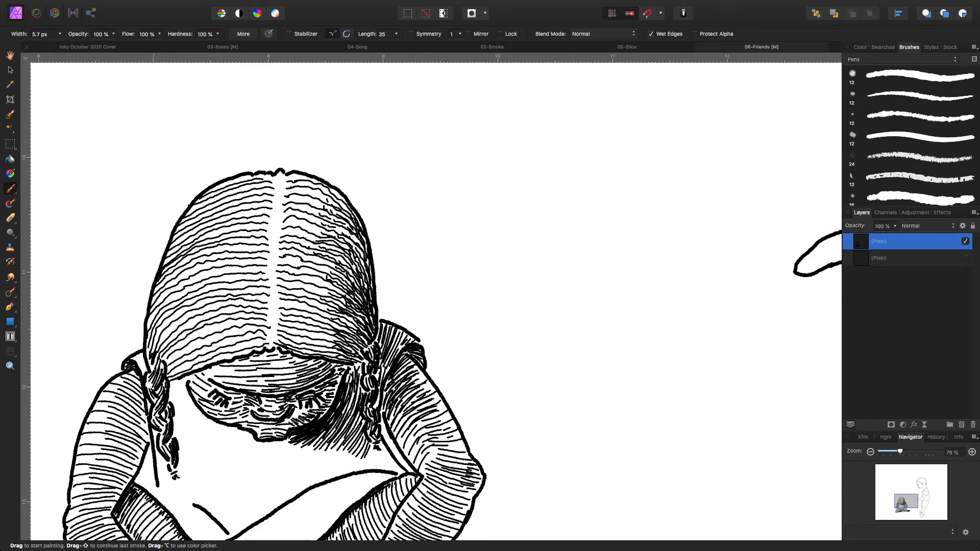
# Thicken the hair with short strokes between the strands along the left hairline and on both sides of the parting up to the crown
pyautogui.moveTo(250, 350); pyautogui.dragTo(180, 373)
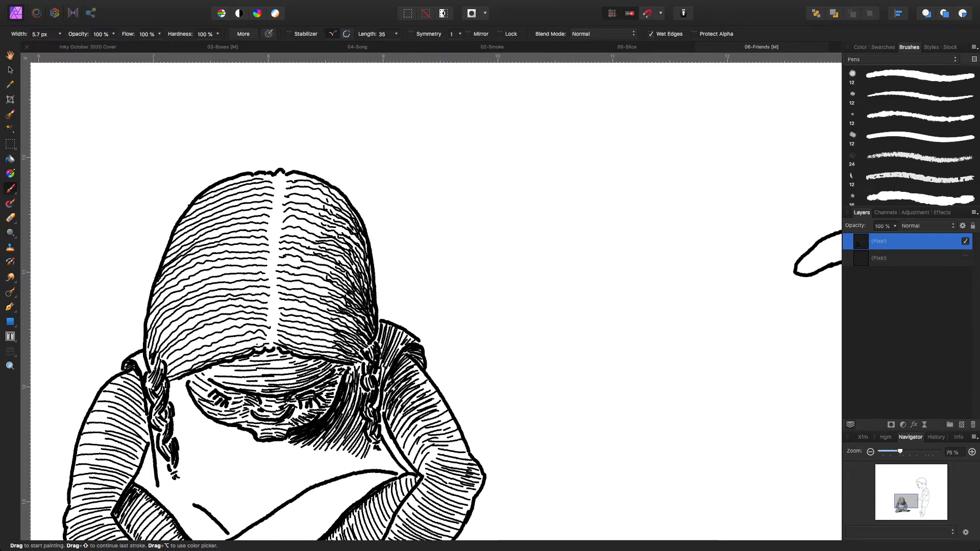
pyautogui.moveTo(251, 345); pyautogui.dragTo(184, 367)
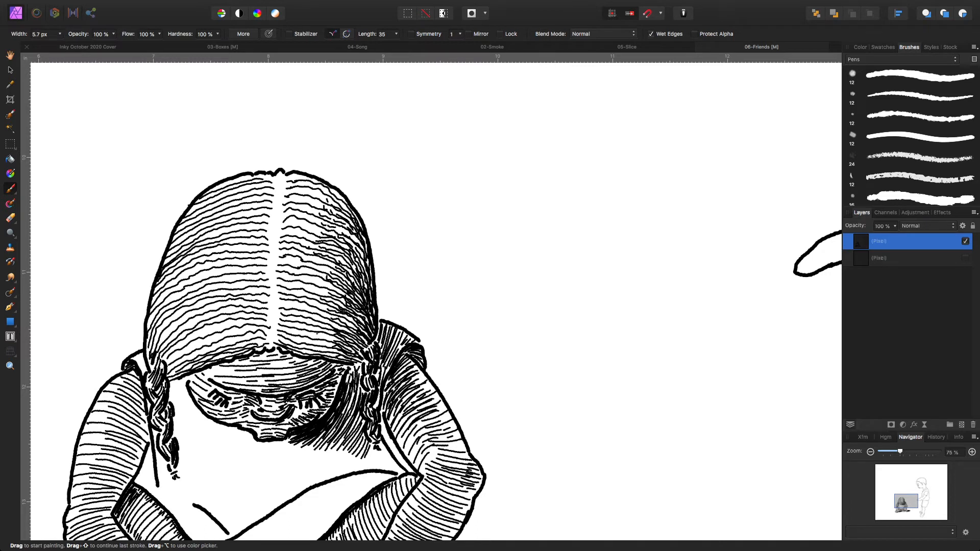
pyautogui.moveTo(301, 333)
pyautogui.mouseDown()
pyautogui.moveTo(325, 336)
pyautogui.moveTo(328, 346)
pyautogui.moveTo(312, 348)
pyautogui.moveTo(325, 351)
pyautogui.moveTo(326, 294)
pyautogui.moveTo(309, 280)
pyautogui.moveTo(333, 289)
pyautogui.moveTo(312, 285)
pyautogui.moveTo(323, 276)
pyautogui.moveTo(311, 267)
pyautogui.moveTo(330, 274)
pyautogui.moveTo(318, 260)
pyautogui.moveTo(332, 265)
pyautogui.mouseUp()
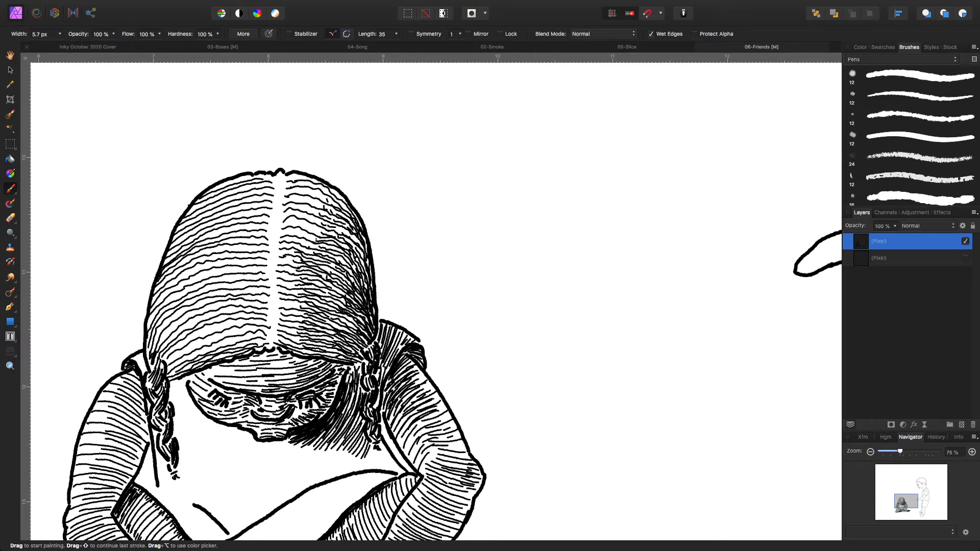
pyautogui.moveTo(304, 235)
pyautogui.mouseDown()
pyautogui.moveTo(329, 240)
pyautogui.moveTo(316, 186)
pyautogui.moveTo(327, 192)
pyautogui.mouseUp()
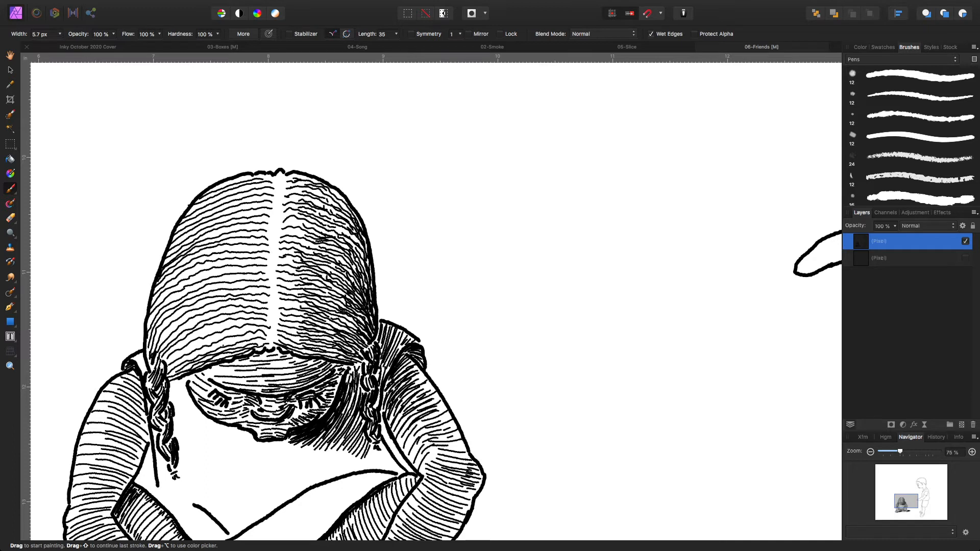
pyautogui.moveTo(220, 346)
pyautogui.mouseDown()
pyautogui.moveTo(265, 334)
pyautogui.moveTo(242, 324)
pyautogui.moveTo(261, 321)
pyautogui.moveTo(242, 308)
pyautogui.moveTo(260, 305)
pyautogui.moveTo(247, 293)
pyautogui.moveTo(261, 291)
pyautogui.moveTo(238, 287)
pyautogui.moveTo(266, 285)
pyautogui.moveTo(247, 271)
pyautogui.moveTo(263, 254)
pyautogui.moveTo(259, 241)
pyautogui.moveTo(269, 240)
pyautogui.moveTo(258, 228)
pyautogui.moveTo(270, 185)
pyautogui.mouseUp()
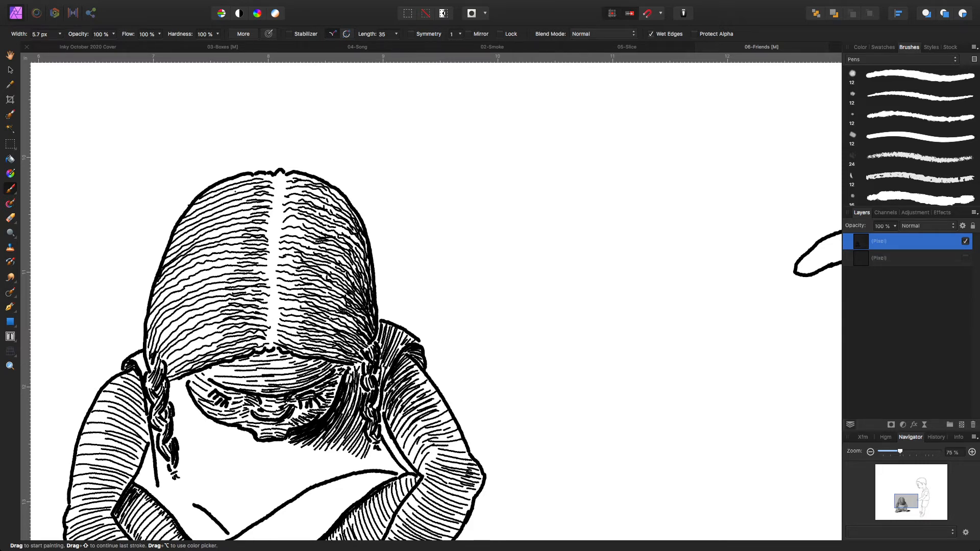
# Draw short wavy hair strokes along both sides of the crouching girl's centre parting, narrowing the white gap
pyautogui.moveTo(212, 201)
pyautogui.mouseDown()
pyautogui.moveTo(254, 187)
pyautogui.moveTo(251, 177)
pyautogui.moveTo(285, 177)
pyautogui.mouseUp()
pyautogui.moveTo(229, 200)
pyautogui.mouseDown()
pyautogui.moveTo(262, 192)
pyautogui.moveTo(251, 201)
pyautogui.mouseUp()
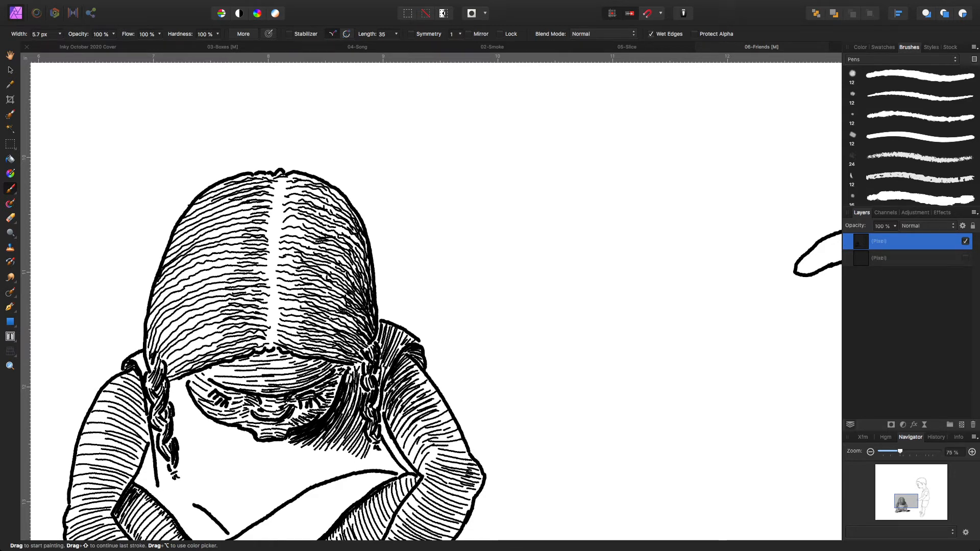
pyautogui.moveTo(265, 338)
pyautogui.mouseDown()
pyautogui.moveTo(280, 328)
pyautogui.moveTo(285, 181)
pyautogui.mouseUp()
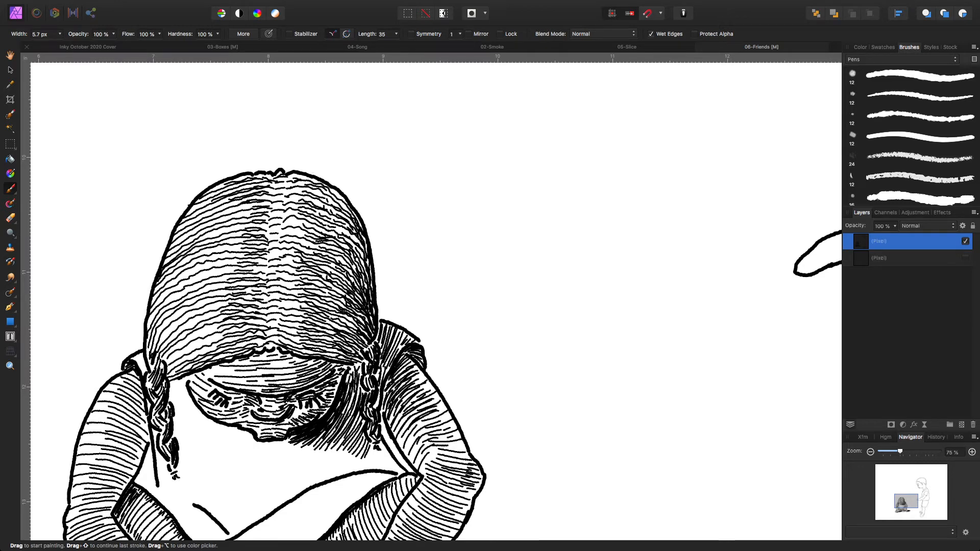
pyautogui.moveTo(284, 341)
pyautogui.mouseDown()
pyautogui.moveTo(292, 345)
pyautogui.moveTo(307, 317)
pyautogui.moveTo(294, 293)
pyautogui.moveTo(300, 233)
pyautogui.mouseUp()
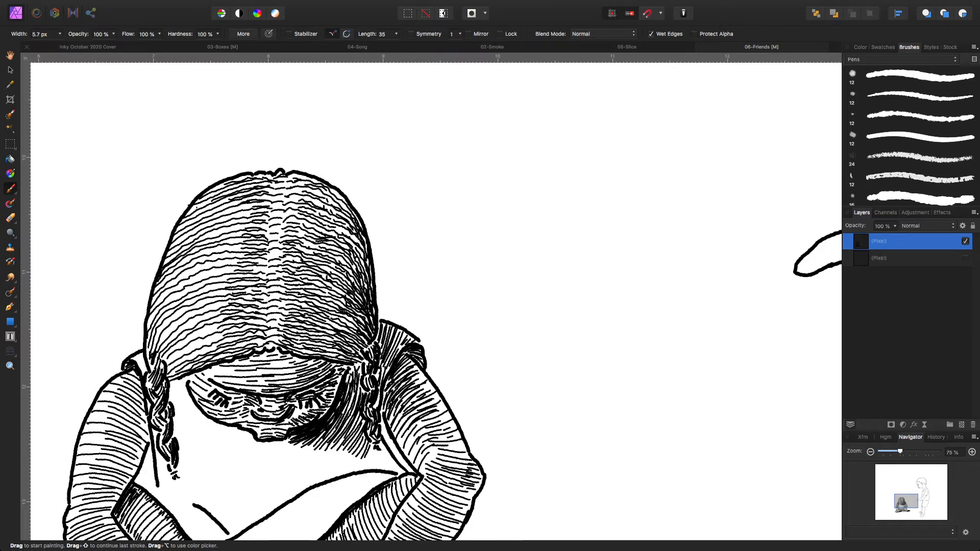
# Darken the left side of the girl's hair with extra wavy strokes from the upper curve to above the braid
pyautogui.moveTo(184, 220)
pyautogui.mouseDown()
pyautogui.moveTo(206, 215)
pyautogui.moveTo(200, 223)
pyautogui.mouseUp()
pyautogui.moveTo(175, 238)
pyautogui.mouseDown()
pyautogui.moveTo(190, 229)
pyautogui.moveTo(170, 246)
pyautogui.moveTo(203, 236)
pyautogui.mouseUp()
pyautogui.moveTo(174, 256)
pyautogui.mouseDown()
pyautogui.moveTo(186, 247)
pyautogui.moveTo(199, 261)
pyautogui.moveTo(173, 284)
pyautogui.moveTo(199, 277)
pyautogui.moveTo(191, 282)
pyautogui.mouseUp()
pyautogui.moveTo(163, 297)
pyautogui.mouseDown()
pyautogui.moveTo(194, 289)
pyautogui.moveTo(176, 297)
pyautogui.mouseUp()
pyautogui.moveTo(153, 318)
pyautogui.mouseDown()
pyautogui.moveTo(192, 302)
pyautogui.moveTo(182, 305)
pyautogui.mouseUp()
pyautogui.moveTo(160, 321)
pyautogui.mouseDown()
pyautogui.moveTo(192, 315)
pyautogui.moveTo(177, 323)
pyautogui.mouseUp()
pyautogui.moveTo(155, 342)
pyautogui.mouseDown()
pyautogui.moveTo(198, 335)
pyautogui.moveTo(185, 342)
pyautogui.moveTo(199, 345)
pyautogui.moveTo(189, 350)
pyautogui.mouseUp()
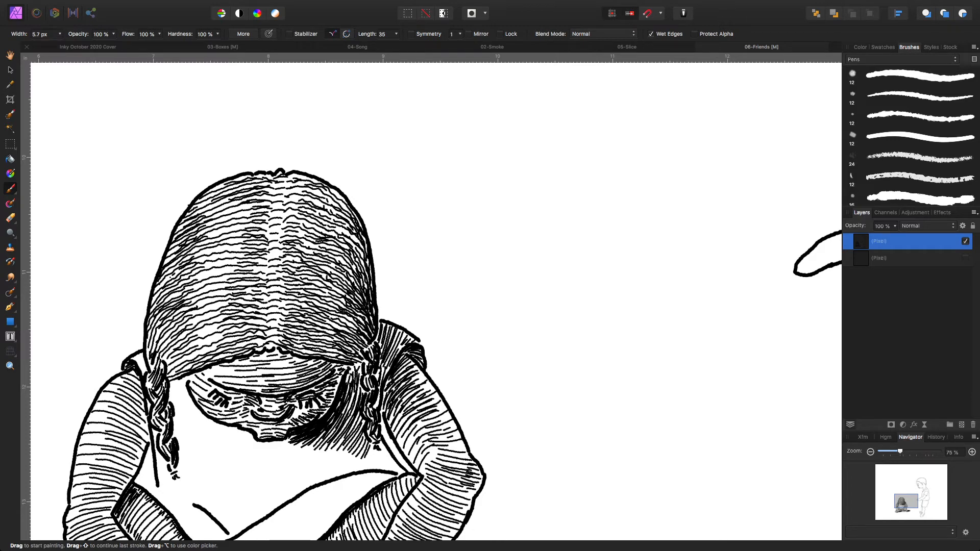
# Close the gap in the shirt's left outline and hatch a shadow on the shirt alongside the girl's left-hand braid
pyautogui.scroll(-5, 434, 296)
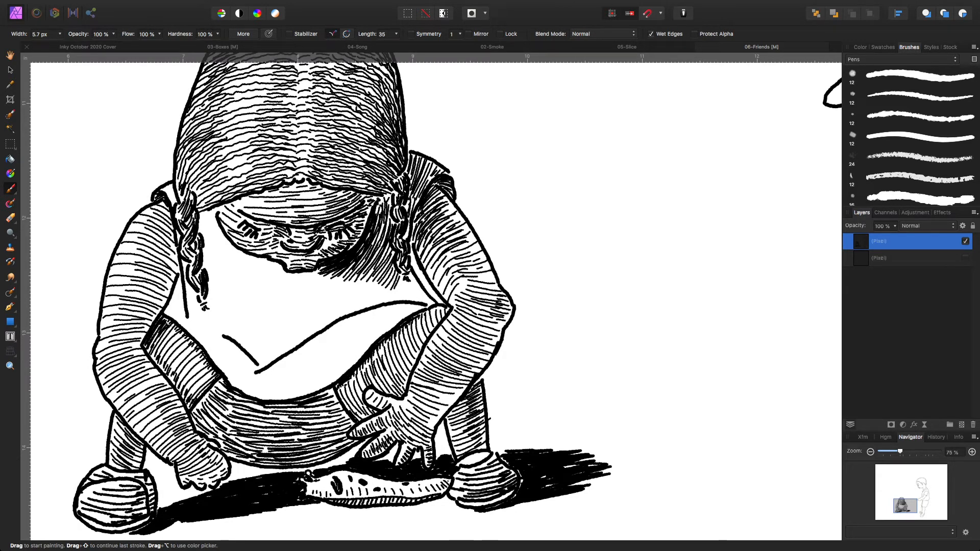
pyautogui.moveTo(183, 316); pyautogui.dragTo(187, 329)
pyautogui.moveTo(203, 214); pyautogui.dragTo(203, 252)
pyautogui.moveTo(208, 245); pyautogui.dragTo(211, 286)
pyautogui.moveTo(214, 286)
pyautogui.mouseDown()
pyautogui.moveTo(215, 310)
pyautogui.moveTo(203, 231)
pyautogui.mouseUp()
pyautogui.moveTo(213, 211); pyautogui.dragTo(211, 257)
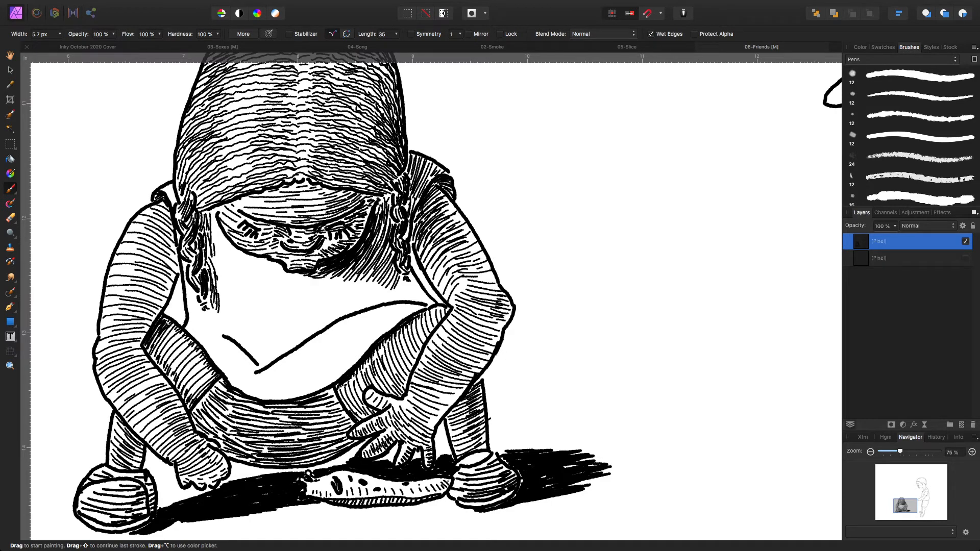
# Hatch the girl's shirt folds: along the short fold, at the right end of the long fold and below it
pyautogui.moveTo(230, 335); pyautogui.dragTo(253, 351)
pyautogui.moveTo(245, 347); pyautogui.dragTo(262, 356)
pyautogui.moveTo(254, 353); pyautogui.dragTo(266, 361)
pyautogui.moveTo(383, 303)
pyautogui.mouseDown()
pyautogui.moveTo(406, 319)
pyautogui.moveTo(423, 313)
pyautogui.moveTo(404, 309)
pyautogui.mouseUp()
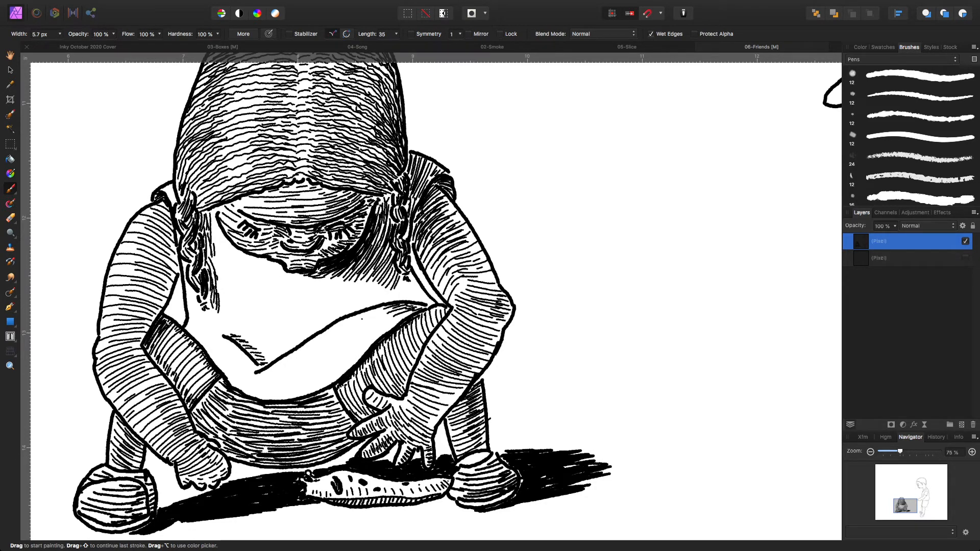
pyautogui.moveTo(335, 352); pyautogui.dragTo(336, 361)
pyautogui.moveTo(339, 359); pyautogui.dragTo(298, 383)
pyautogui.moveTo(347, 361); pyautogui.dragTo(332, 372)
pyautogui.moveTo(335, 369); pyautogui.dragTo(298, 393)
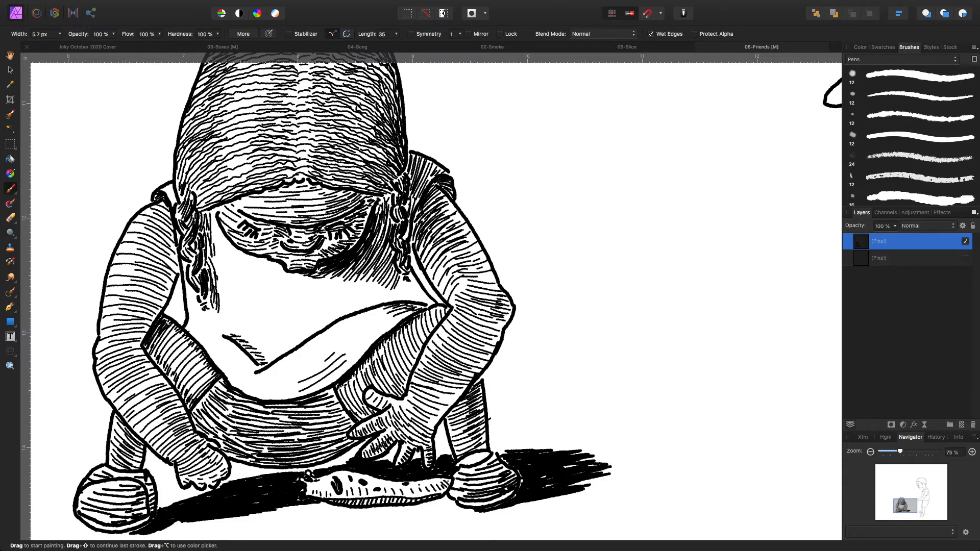
# Add short shading strokes along the lower-left hem of the girl's shirt
pyautogui.moveTo(216, 361); pyautogui.dragTo(238, 388)
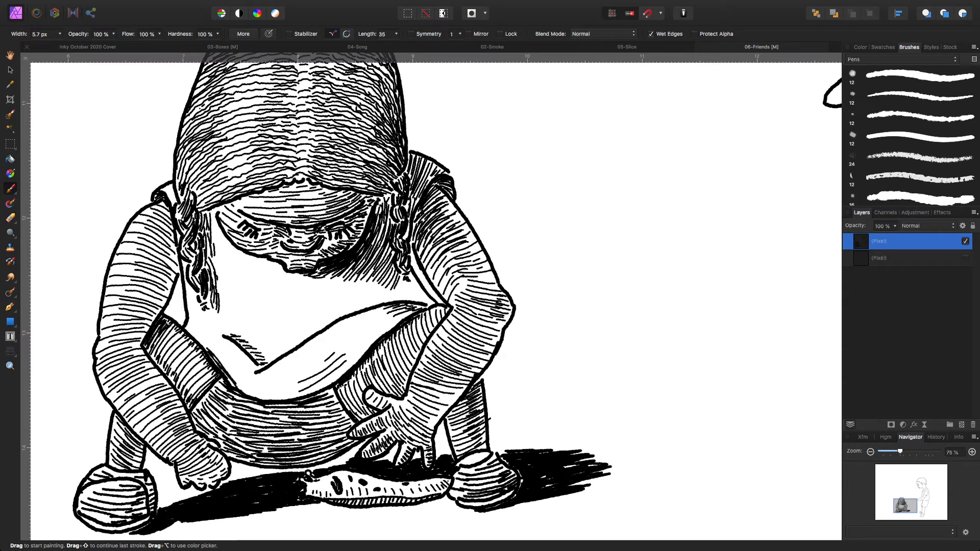
pyautogui.moveTo(212, 352)
pyautogui.mouseDown()
pyautogui.moveTo(233, 376)
pyautogui.moveTo(200, 341)
pyautogui.mouseUp()
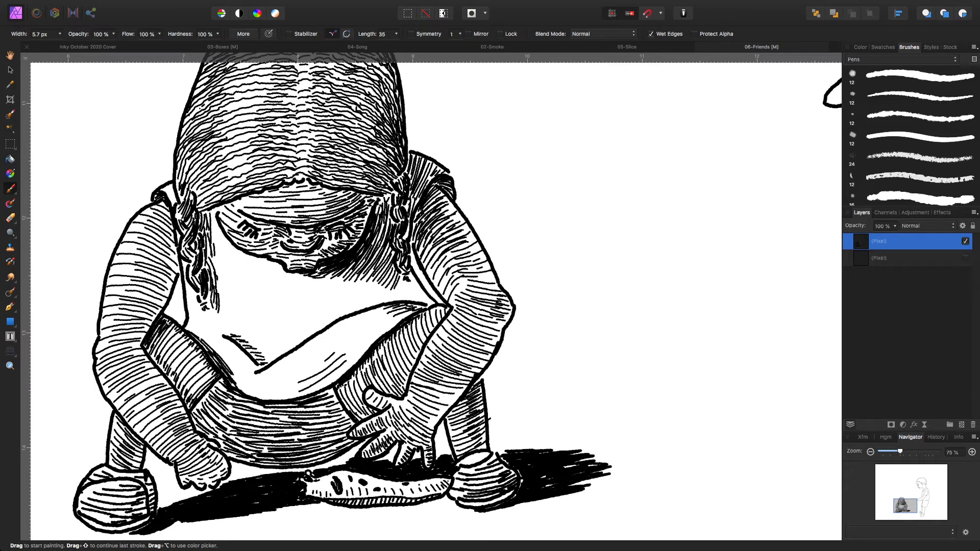
pyautogui.moveTo(232, 374); pyautogui.dragTo(251, 388)
# Thicken the hatching on both of the girl's arms and her spread hand, and add shading strokes to both shoes
pyautogui.moveTo(145, 375)
pyautogui.mouseDown()
pyautogui.moveTo(174, 402)
pyautogui.moveTo(171, 430)
pyautogui.moveTo(130, 325)
pyautogui.moveTo(154, 297)
pyautogui.moveTo(155, 280)
pyautogui.moveTo(165, 279)
pyautogui.moveTo(159, 264)
pyautogui.moveTo(145, 262)
pyautogui.moveTo(134, 296)
pyautogui.mouseUp()
pyautogui.moveTo(140, 247)
pyautogui.mouseDown()
pyautogui.moveTo(167, 263)
pyautogui.moveTo(157, 240)
pyautogui.moveTo(169, 243)
pyautogui.moveTo(170, 214)
pyautogui.mouseUp()
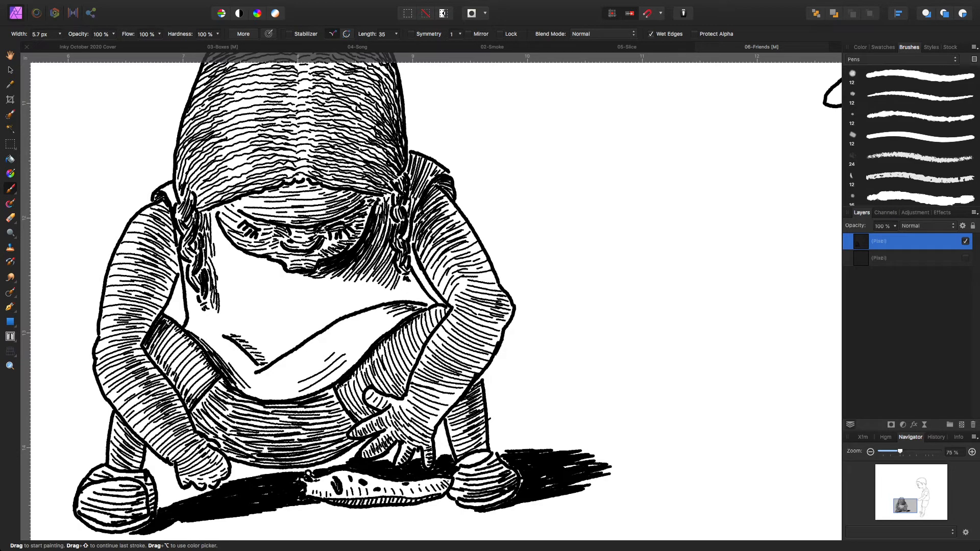
pyautogui.moveTo(167, 261)
pyautogui.mouseDown()
pyautogui.moveTo(178, 271)
pyautogui.moveTo(179, 261)
pyautogui.mouseUp()
pyautogui.moveTo(161, 290); pyautogui.dragTo(170, 295)
pyautogui.moveTo(482, 322)
pyautogui.mouseDown()
pyautogui.moveTo(499, 326)
pyautogui.moveTo(489, 364)
pyautogui.moveTo(435, 428)
pyautogui.moveTo(437, 414)
pyautogui.moveTo(411, 419)
pyautogui.moveTo(389, 406)
pyautogui.mouseUp()
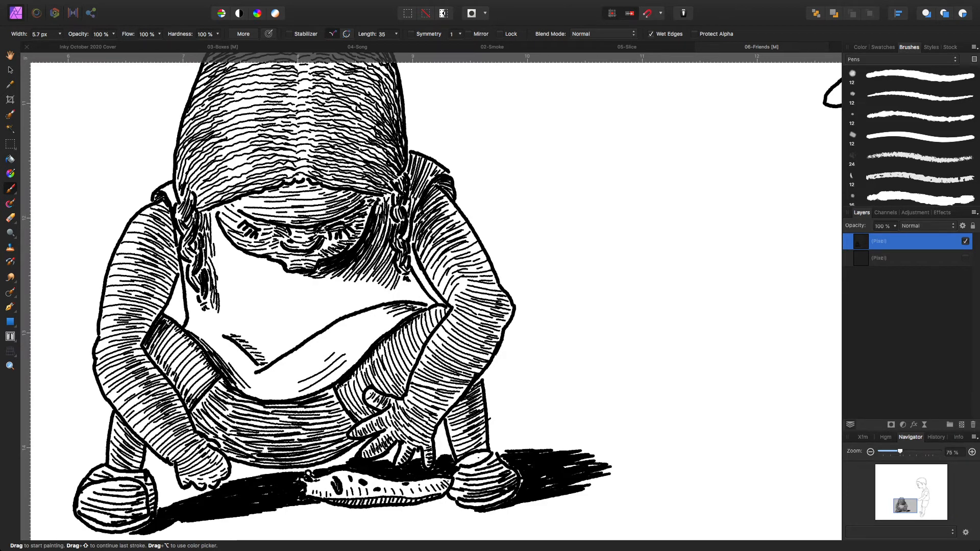
pyautogui.moveTo(473, 457)
pyautogui.mouseDown()
pyautogui.moveTo(485, 454)
pyautogui.moveTo(473, 456)
pyautogui.mouseUp()
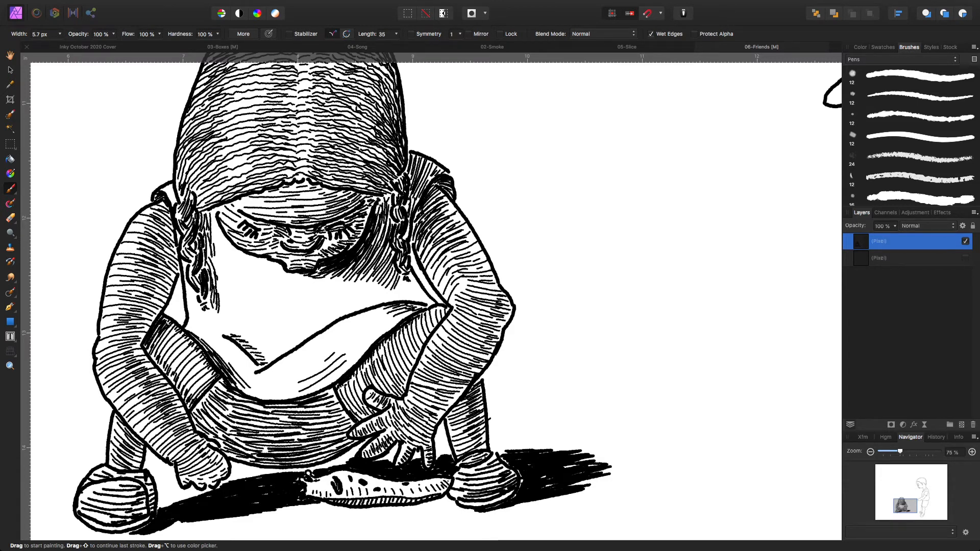
pyautogui.moveTo(124, 494)
pyautogui.mouseDown()
pyautogui.moveTo(136, 496)
pyautogui.moveTo(107, 503)
pyautogui.moveTo(119, 510)
pyautogui.mouseUp()
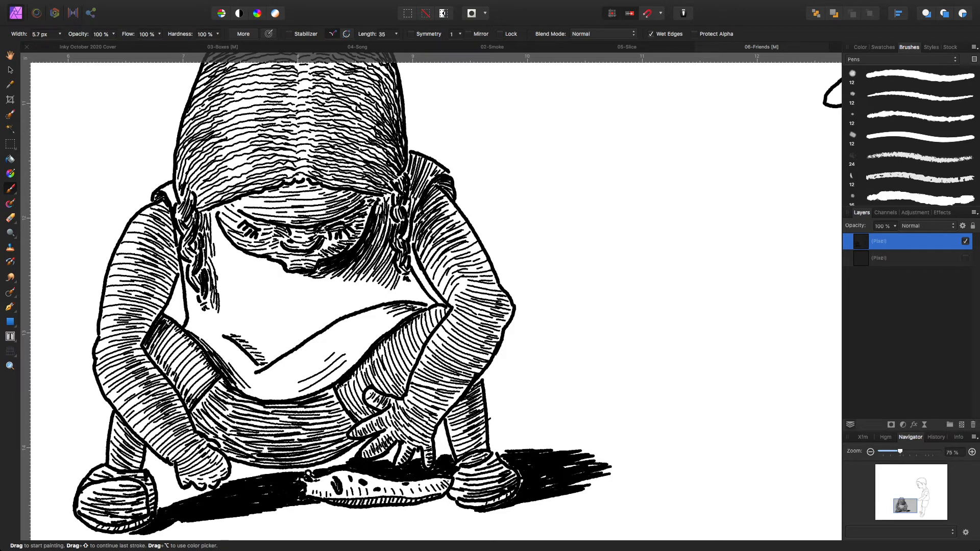
# Extend the front neck line of the standing boy down to his shirt collar
pyautogui.press('super+minus')
pyautogui.press('super+minus')
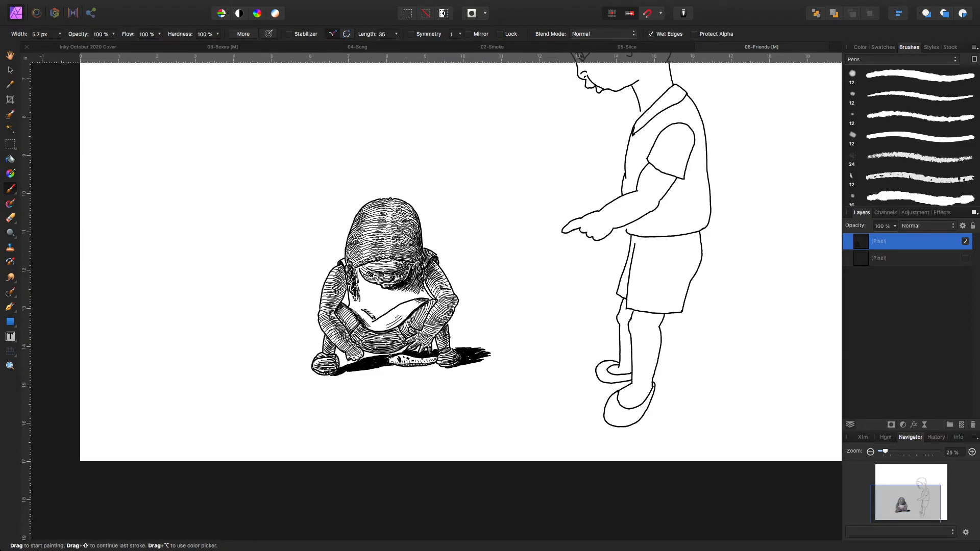
pyautogui.hscroll(5, 431, 296)
pyautogui.scroll(3, 431, 296)
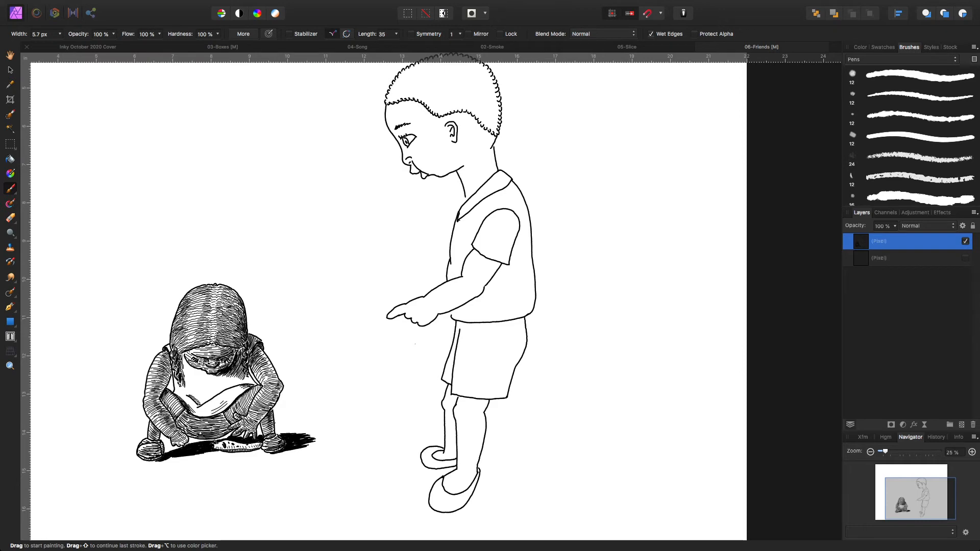
pyautogui.press('super+equal')
pyautogui.press('super+equal')
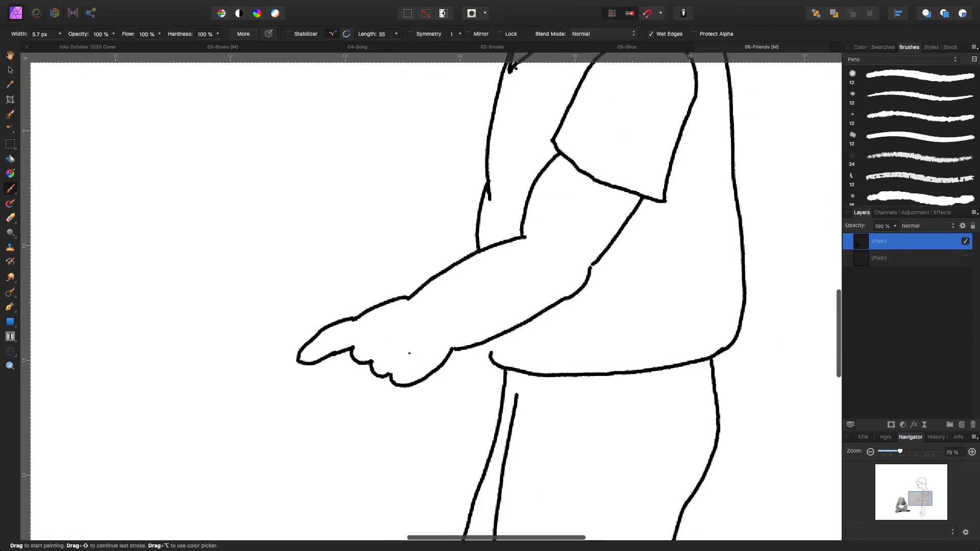
pyautogui.moveTo(610, 145)
pyautogui.mouseDown()
pyautogui.moveTo(516, 351)
pyautogui.moveTo(500, 459)
pyautogui.mouseUp()
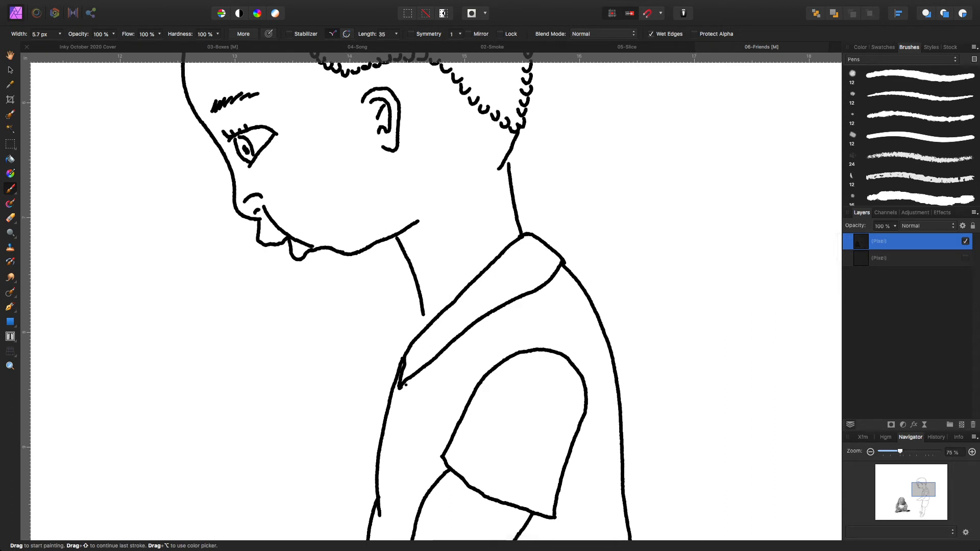
pyautogui.moveTo(423, 316); pyautogui.dragTo(424, 328)
# Shade the boy's ear with a dense dark band behind its outer rim and fine hatching inside
pyautogui.moveTo(474, 164); pyautogui.dragTo(506, 315)
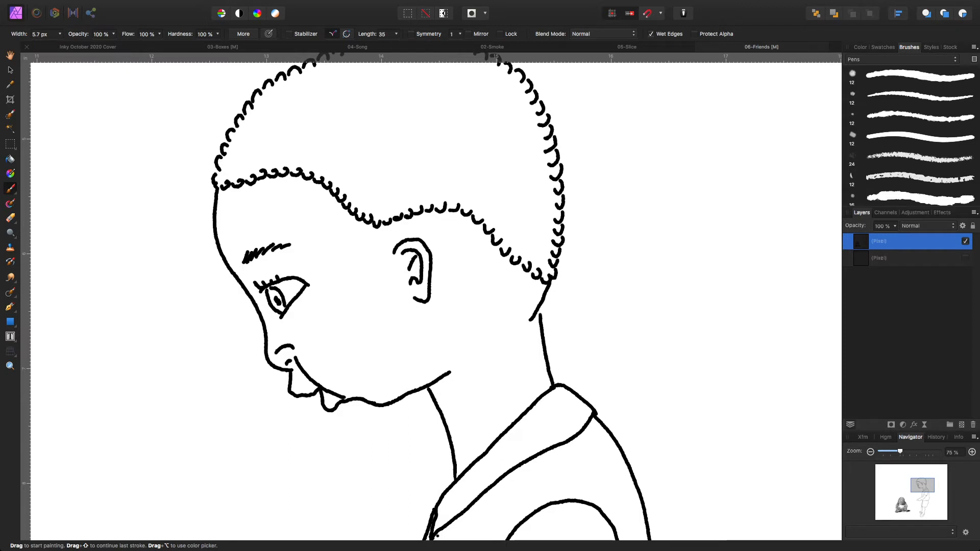
pyautogui.moveTo(435, 259)
pyautogui.mouseDown()
pyautogui.moveTo(427, 306)
pyautogui.moveTo(434, 291)
pyautogui.mouseUp()
pyautogui.moveTo(426, 240); pyautogui.dragTo(435, 270)
pyautogui.moveTo(438, 265); pyautogui.dragTo(435, 303)
pyautogui.moveTo(442, 280); pyautogui.dragTo(435, 303)
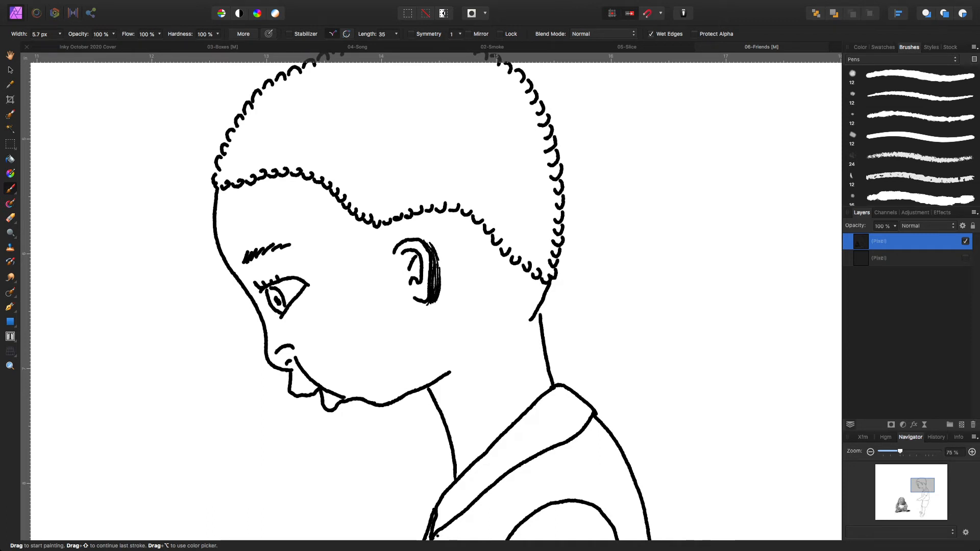
pyautogui.moveTo(406, 259); pyautogui.dragTo(413, 252)
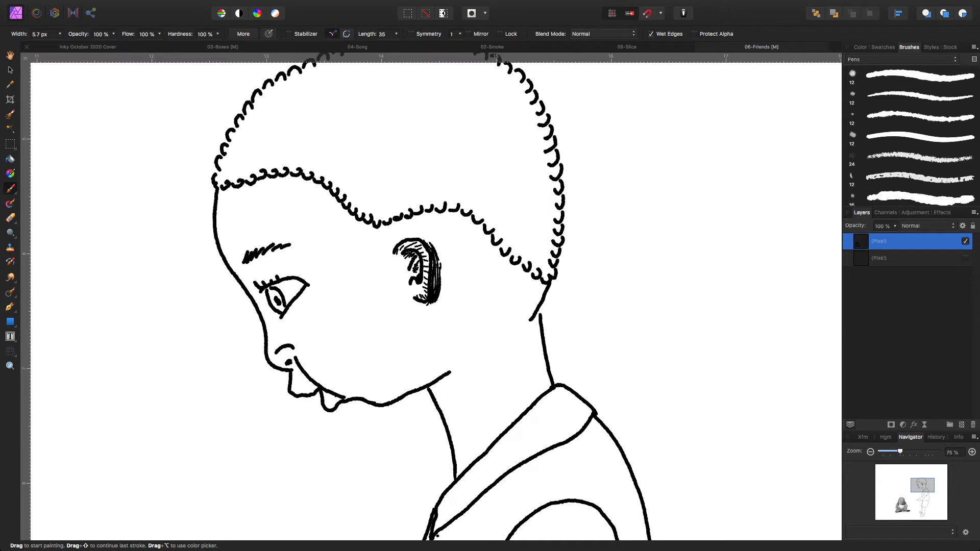
# Hatch the boy's lower and upper lips with fine strokes
pyautogui.moveTo(335, 399); pyautogui.dragTo(323, 403)
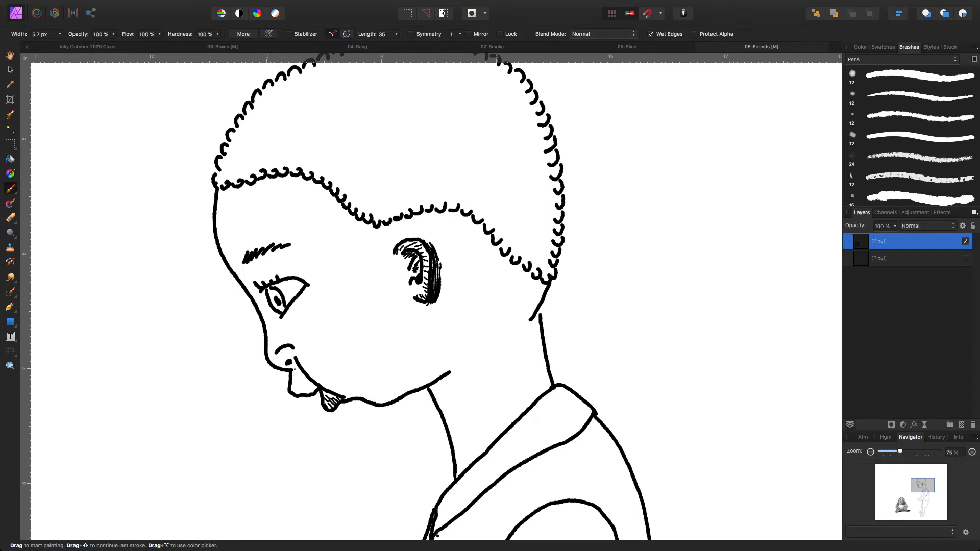
pyautogui.moveTo(293, 376)
pyautogui.mouseDown()
pyautogui.moveTo(295, 392)
pyautogui.moveTo(305, 391)
pyautogui.mouseUp()
pyautogui.moveTo(306, 378); pyautogui.dragTo(310, 390)
# Hatch below and above the boy's eye, and shade the bridge and nostril of his nose
pyautogui.moveTo(295, 312)
pyautogui.mouseDown()
pyautogui.moveTo(287, 319)
pyautogui.moveTo(310, 296)
pyautogui.mouseUp()
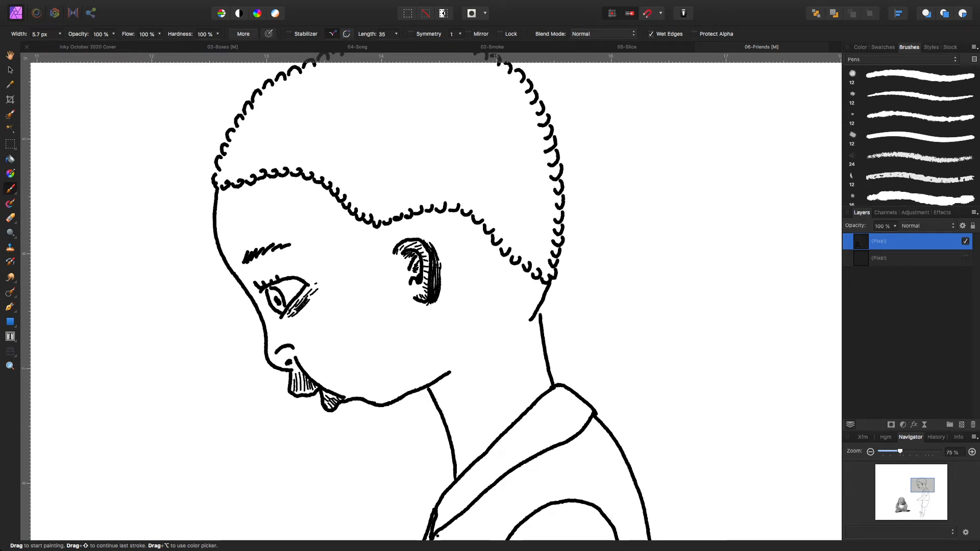
pyautogui.moveTo(257, 283)
pyautogui.mouseDown()
pyautogui.moveTo(261, 270)
pyautogui.moveTo(280, 266)
pyautogui.mouseUp()
pyautogui.moveTo(277, 275)
pyautogui.mouseDown()
pyautogui.moveTo(284, 264)
pyautogui.moveTo(310, 266)
pyautogui.mouseUp()
pyautogui.moveTo(308, 280); pyautogui.dragTo(325, 269)
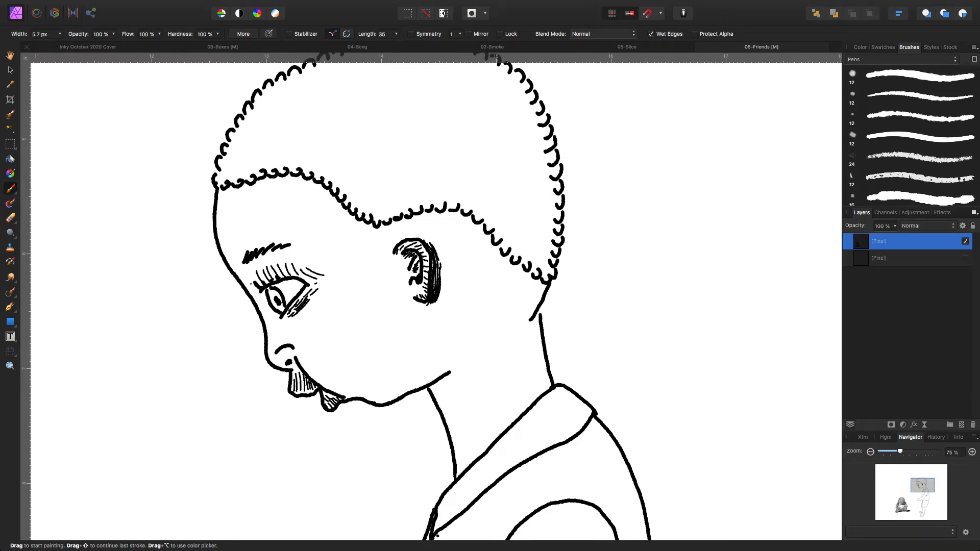
pyautogui.moveTo(248, 291)
pyautogui.mouseDown()
pyautogui.moveTo(283, 322)
pyautogui.moveTo(285, 359)
pyautogui.mouseUp()
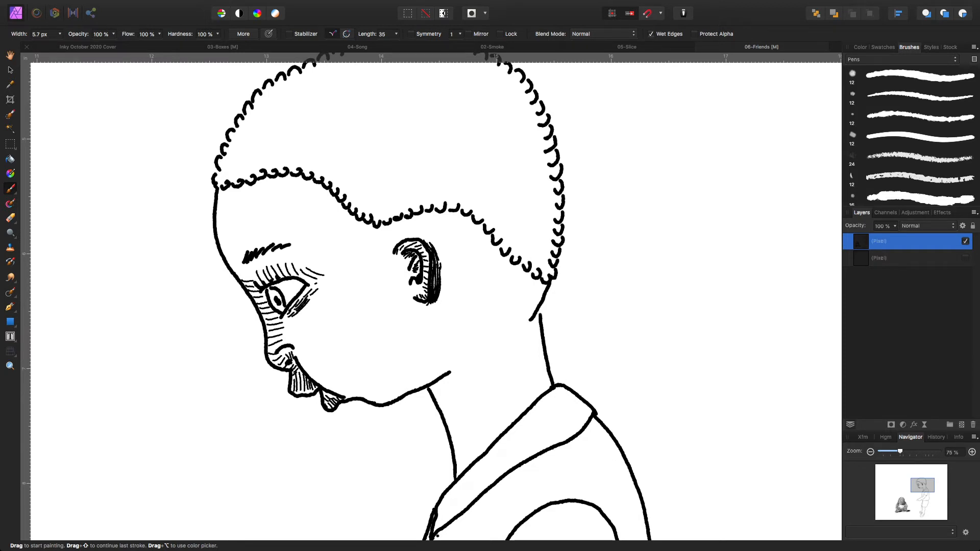
pyautogui.moveTo(282, 352); pyautogui.dragTo(293, 353)
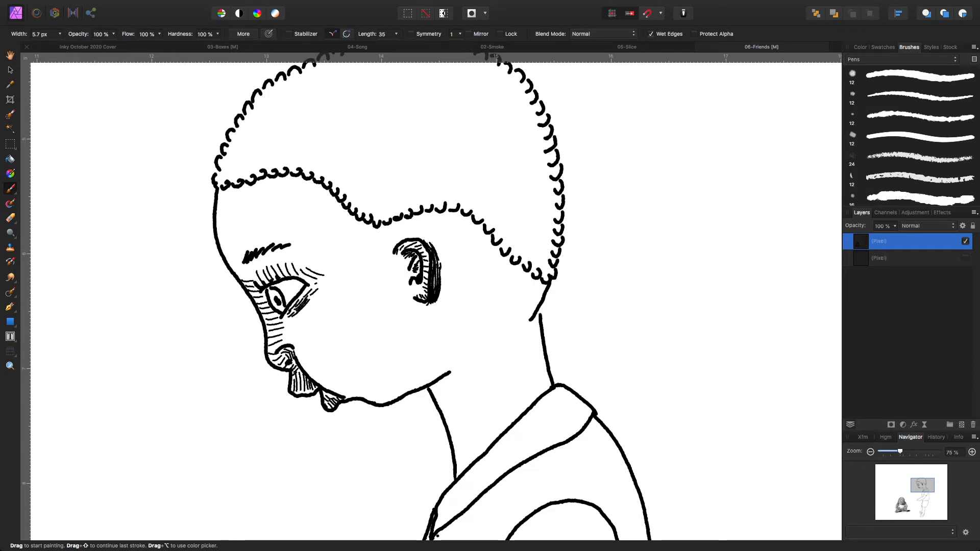
# Draw a row of short hatching strokes along the boy's jawline from chin to neck, with shading just beneath the jaw
pyautogui.moveTo(345, 394); pyautogui.dragTo(359, 398)
pyautogui.moveTo(358, 389); pyautogui.dragTo(383, 401)
pyautogui.moveTo(383, 388); pyautogui.dragTo(391, 397)
pyautogui.moveTo(391, 384); pyautogui.dragTo(397, 393)
pyautogui.moveTo(397, 380); pyautogui.dragTo(404, 392)
pyautogui.moveTo(404, 377); pyautogui.dragTo(410, 389)
pyautogui.moveTo(411, 373); pyautogui.dragTo(417, 385)
pyautogui.moveTo(418, 368); pyautogui.dragTo(424, 380)
pyautogui.moveTo(423, 362); pyautogui.dragTo(428, 377)
pyautogui.moveTo(431, 360); pyautogui.dragTo(436, 374)
pyautogui.moveTo(437, 357); pyautogui.dragTo(444, 371)
pyautogui.moveTo(444, 355)
pyautogui.mouseDown()
pyautogui.moveTo(455, 379)
pyautogui.moveTo(480, 374)
pyautogui.mouseUp()
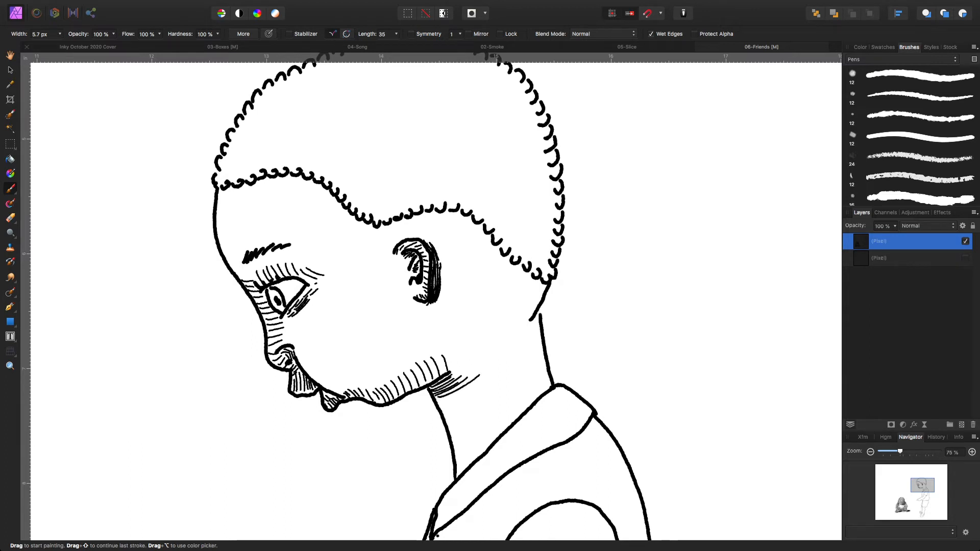
# Fill the boy's neck with curved diagonal hatching from jaw to collar, making it denser toward the nape
pyautogui.moveTo(437, 404); pyautogui.dragTo(498, 369)
pyautogui.moveTo(438, 409); pyautogui.dragTo(511, 366)
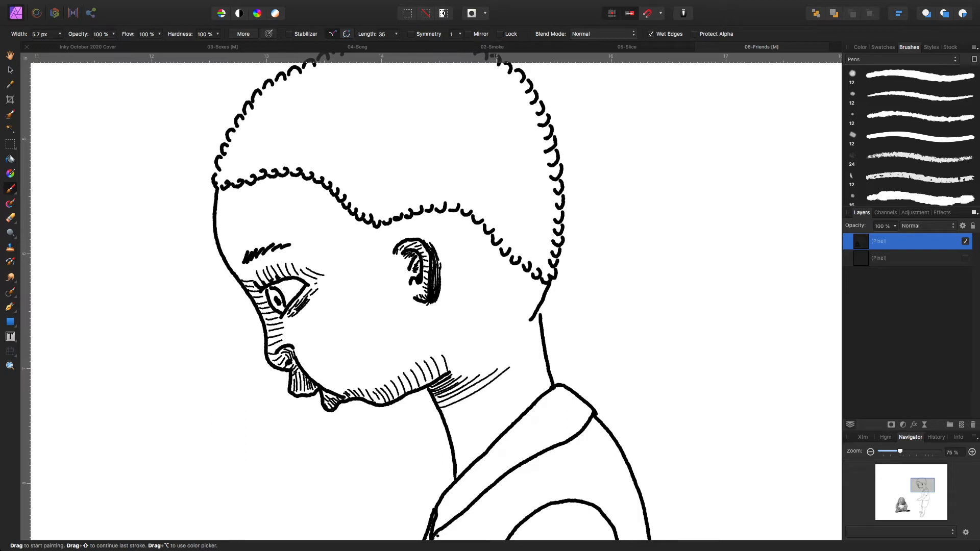
pyautogui.moveTo(443, 415)
pyautogui.mouseDown()
pyautogui.moveTo(512, 372)
pyautogui.moveTo(477, 406)
pyautogui.moveTo(512, 378)
pyautogui.moveTo(507, 386)
pyautogui.mouseUp()
pyautogui.moveTo(451, 436)
pyautogui.mouseDown()
pyautogui.moveTo(510, 396)
pyautogui.moveTo(507, 406)
pyautogui.mouseUp()
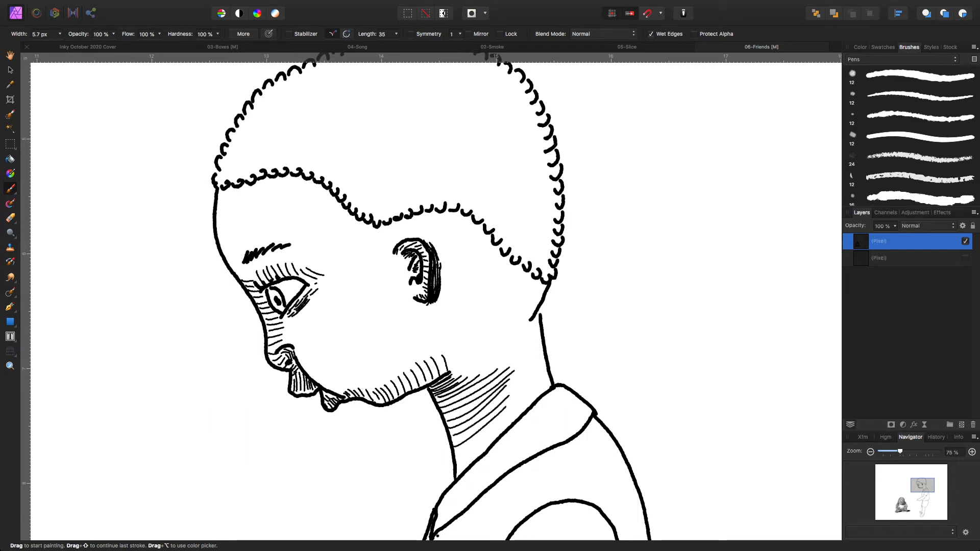
pyautogui.moveTo(454, 458); pyautogui.dragTo(549, 385)
pyautogui.moveTo(506, 417)
pyautogui.mouseDown()
pyautogui.moveTo(546, 380)
pyautogui.moveTo(543, 364)
pyautogui.mouseUp()
pyautogui.moveTo(499, 394)
pyautogui.mouseDown()
pyautogui.moveTo(541, 362)
pyautogui.moveTo(525, 360)
pyautogui.moveTo(543, 343)
pyautogui.mouseUp()
pyautogui.moveTo(494, 372); pyautogui.dragTo(537, 339)
pyautogui.moveTo(468, 394)
pyautogui.mouseDown()
pyautogui.moveTo(524, 352)
pyautogui.moveTo(508, 371)
pyautogui.moveTo(519, 363)
pyautogui.mouseUp()
pyautogui.moveTo(489, 407); pyautogui.dragTo(540, 369)
pyautogui.moveTo(502, 414)
pyautogui.mouseDown()
pyautogui.moveTo(545, 377)
pyautogui.moveTo(537, 337)
pyautogui.mouseUp()
pyautogui.moveTo(478, 380); pyautogui.dragTo(538, 333)
pyautogui.moveTo(469, 377); pyautogui.dragTo(536, 327)
pyautogui.moveTo(460, 373); pyautogui.dragTo(530, 324)
pyautogui.moveTo(452, 372); pyautogui.dragTo(502, 334)
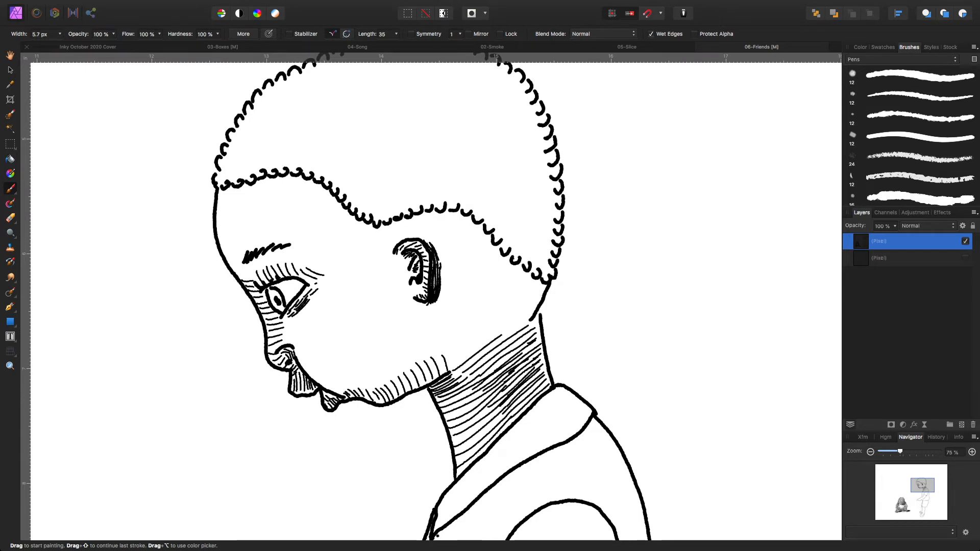
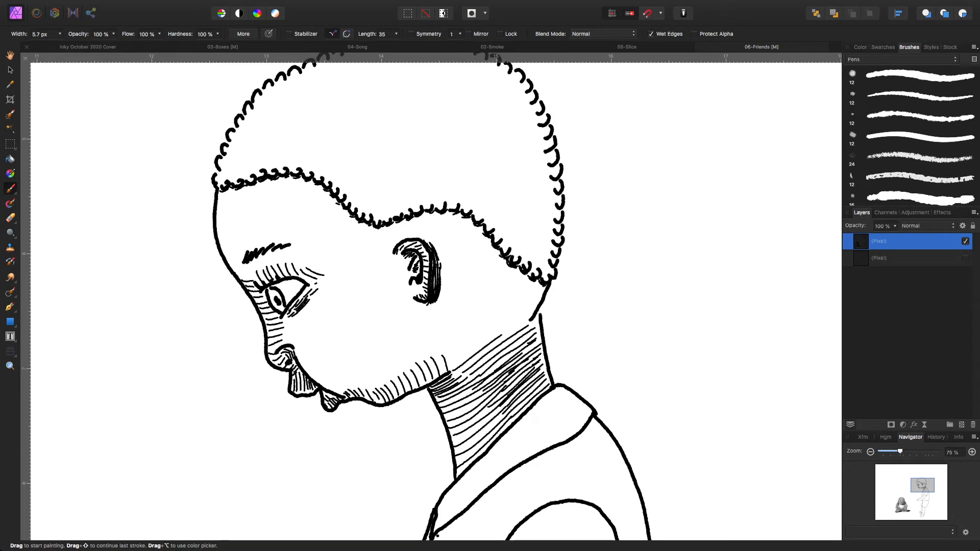
# Hatch the band above the boy's neck with near-vertical strokes from the back of the jaw to the nape
pyautogui.moveTo(437, 321); pyautogui.dragTo(450, 358)
pyautogui.moveTo(446, 314)
pyautogui.mouseDown()
pyautogui.moveTo(458, 361)
pyautogui.moveTo(470, 354)
pyautogui.mouseUp()
pyautogui.moveTo(465, 293); pyautogui.dragTo(485, 345)
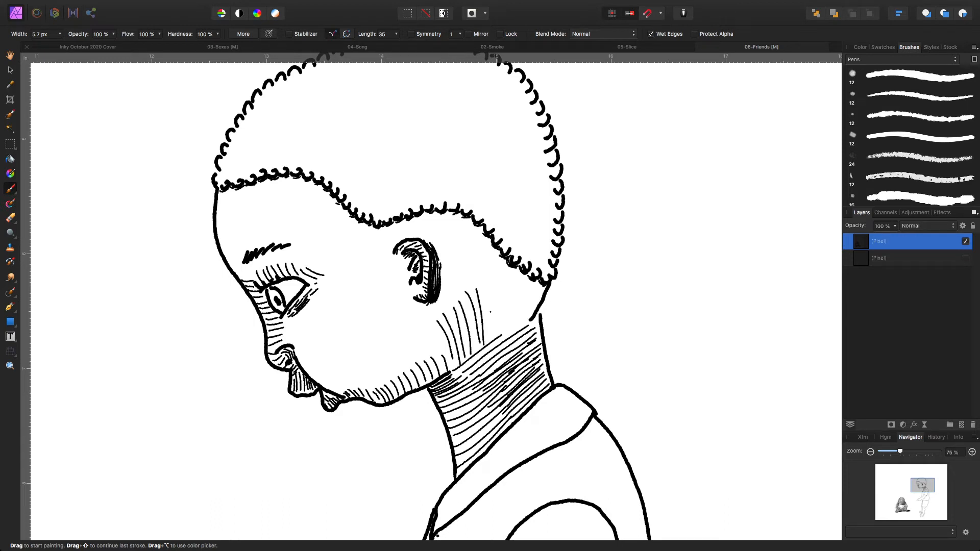
pyautogui.moveTo(487, 289)
pyautogui.mouseDown()
pyautogui.moveTo(491, 341)
pyautogui.moveTo(496, 325)
pyautogui.moveTo(503, 337)
pyautogui.mouseUp()
pyautogui.moveTo(518, 291)
pyautogui.mouseDown()
pyautogui.moveTo(511, 335)
pyautogui.moveTo(525, 305)
pyautogui.moveTo(525, 327)
pyautogui.mouseUp()
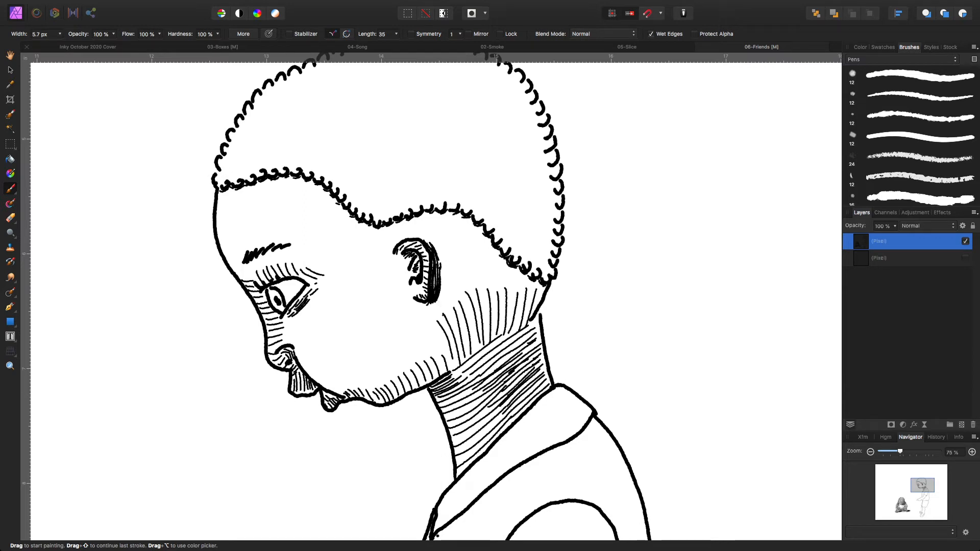
# Draw long near-vertical hatching strokes behind the boy's ear, from the hairline down to the existing neck-edge hatching
pyautogui.moveTo(440, 295); pyautogui.dragTo(444, 317)
pyautogui.moveTo(442, 237)
pyautogui.mouseDown()
pyautogui.moveTo(458, 307)
pyautogui.moveTo(472, 301)
pyautogui.mouseUp()
pyautogui.moveTo(475, 241); pyautogui.dragTo(484, 318)
pyautogui.moveTo(485, 241); pyautogui.dragTo(496, 313)
pyautogui.moveTo(495, 254); pyautogui.dragTo(512, 320)
pyautogui.moveTo(523, 276)
pyautogui.mouseDown()
pyautogui.moveTo(517, 329)
pyautogui.moveTo(536, 309)
pyautogui.mouseUp()
pyautogui.moveTo(517, 271); pyautogui.dragTo(514, 292)
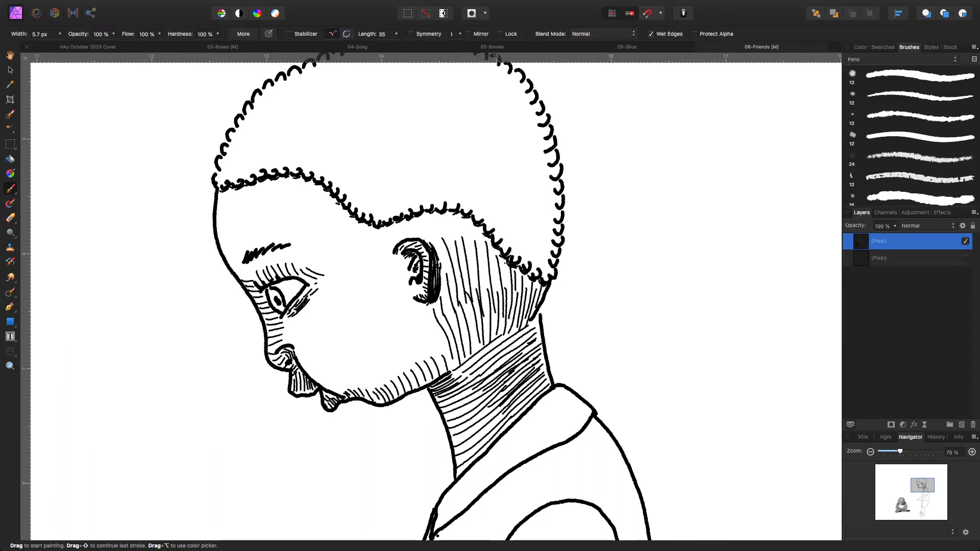
# Add denser strokes to the hatched area behind the boy's ear and carry the shading down onto his rear jaw
pyautogui.moveTo(492, 249); pyautogui.dragTo(497, 295)
pyautogui.moveTo(480, 238); pyautogui.dragTo(489, 338)
pyautogui.moveTo(467, 305); pyautogui.dragTo(467, 354)
pyautogui.moveTo(442, 291); pyautogui.dragTo(457, 342)
pyautogui.moveTo(439, 310); pyautogui.dragTo(455, 368)
pyautogui.moveTo(437, 332); pyautogui.dragTo(453, 368)
pyautogui.moveTo(428, 335); pyautogui.dragTo(441, 368)
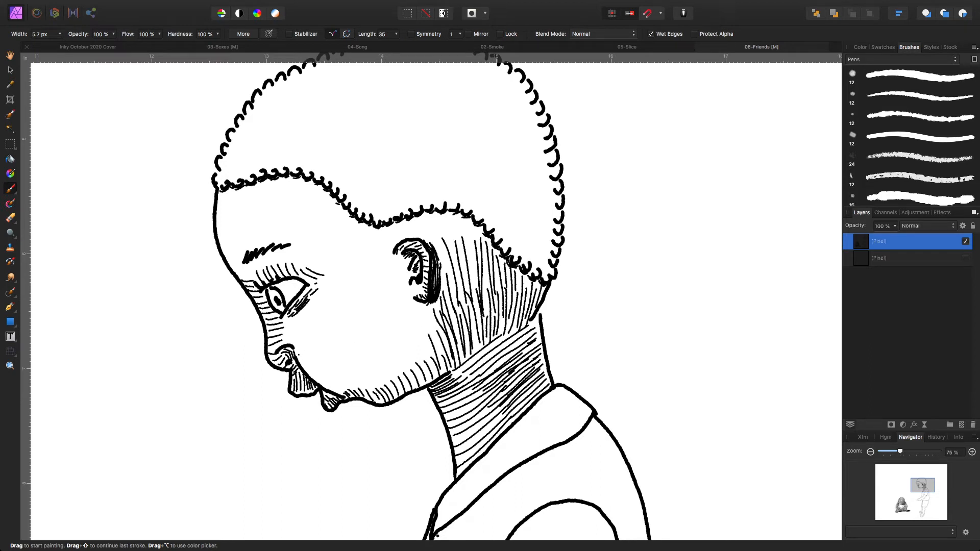
# Hatch the boy's lower cheek and jaw with curved diagonal strokes from the corner of the mouth back to the rear jaw
pyautogui.moveTo(298, 356); pyautogui.dragTo(327, 386)
pyautogui.moveTo(304, 355)
pyautogui.mouseDown()
pyautogui.moveTo(345, 387)
pyautogui.moveTo(327, 365)
pyautogui.moveTo(372, 379)
pyautogui.moveTo(360, 392)
pyautogui.moveTo(408, 385)
pyautogui.mouseUp()
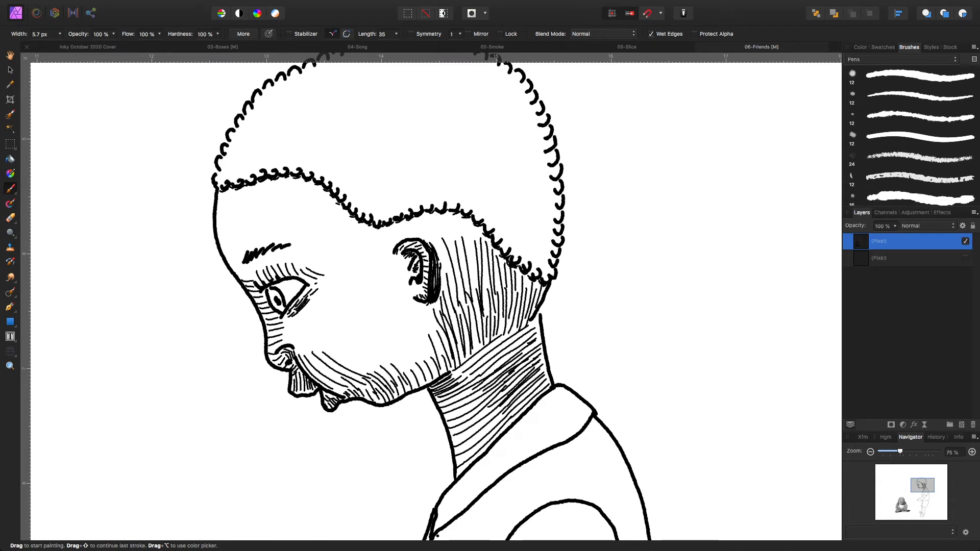
pyautogui.moveTo(332, 345)
pyautogui.mouseDown()
pyautogui.moveTo(377, 374)
pyautogui.moveTo(376, 364)
pyautogui.moveTo(389, 366)
pyautogui.moveTo(378, 347)
pyautogui.moveTo(410, 373)
pyautogui.mouseUp()
pyautogui.moveTo(380, 338); pyautogui.dragTo(416, 377)
pyautogui.moveTo(390, 335); pyautogui.dragTo(430, 374)
pyautogui.moveTo(410, 334)
pyautogui.mouseDown()
pyautogui.moveTo(436, 376)
pyautogui.moveTo(433, 351)
pyautogui.mouseUp()
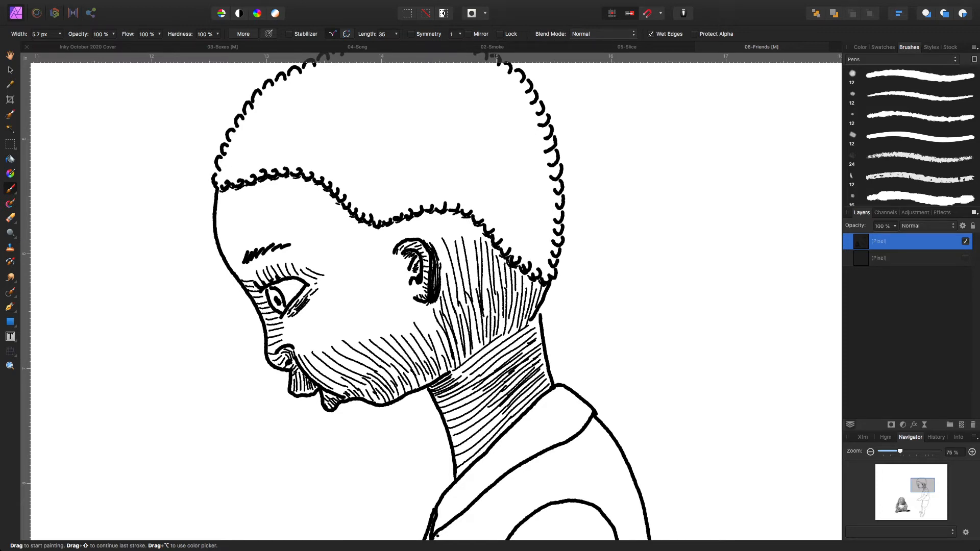
pyautogui.moveTo(419, 309)
pyautogui.mouseDown()
pyautogui.moveTo(451, 355)
pyautogui.moveTo(443, 351)
pyautogui.mouseUp()
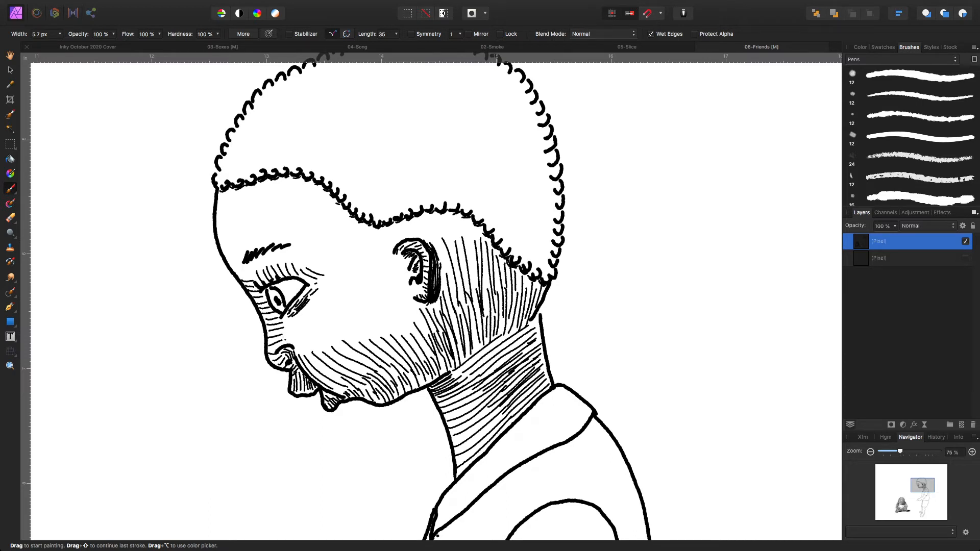
# Extend the curved hatching up across the boy's middle cheek, from beside the nose to just below the ear
pyautogui.moveTo(283, 337); pyautogui.dragTo(318, 354)
pyautogui.moveTo(301, 322); pyautogui.dragTo(333, 357)
pyautogui.moveTo(307, 321)
pyautogui.mouseDown()
pyautogui.moveTo(329, 346)
pyautogui.moveTo(364, 348)
pyautogui.mouseUp()
pyautogui.moveTo(345, 314)
pyautogui.mouseDown()
pyautogui.moveTo(368, 347)
pyautogui.moveTo(410, 347)
pyautogui.mouseUp()
pyautogui.moveTo(394, 312)
pyautogui.mouseDown()
pyautogui.moveTo(415, 350)
pyautogui.moveTo(426, 339)
pyautogui.mouseUp()
pyautogui.moveTo(289, 319)
pyautogui.mouseDown()
pyautogui.moveTo(292, 332)
pyautogui.moveTo(323, 339)
pyautogui.mouseUp()
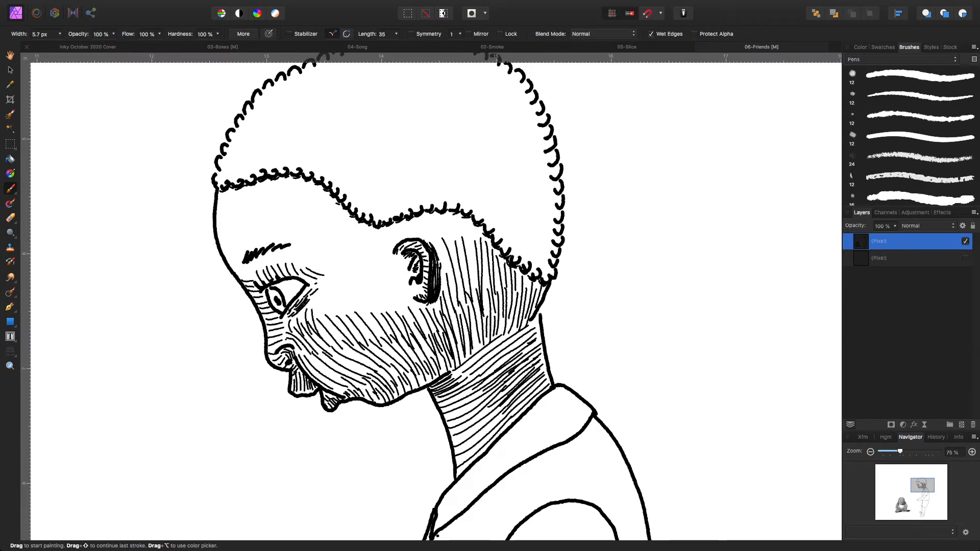
# Fill the boy's cheek in front of the ear with slanted strokes rising from the existing hatching toward the temple
pyautogui.moveTo(319, 305)
pyautogui.mouseDown()
pyautogui.moveTo(333, 334)
pyautogui.moveTo(359, 324)
pyautogui.moveTo(376, 335)
pyautogui.mouseUp()
pyautogui.moveTo(366, 297)
pyautogui.mouseDown()
pyautogui.moveTo(383, 327)
pyautogui.moveTo(399, 325)
pyautogui.mouseUp()
pyautogui.moveTo(383, 283); pyautogui.dragTo(410, 321)
pyautogui.moveTo(389, 262); pyautogui.dragTo(424, 332)
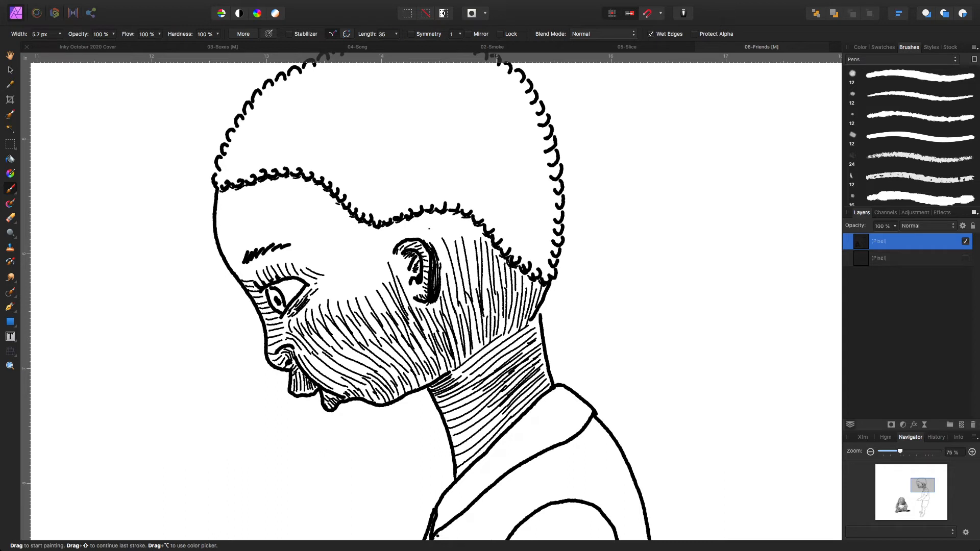
# Hatch the area above the boy's ear up to the hairline and add long strokes close behind the ear
pyautogui.moveTo(431, 230); pyautogui.dragTo(464, 281)
pyautogui.moveTo(463, 227); pyautogui.dragTo(473, 286)
pyautogui.moveTo(470, 226)
pyautogui.mouseDown()
pyautogui.moveTo(475, 249)
pyautogui.moveTo(480, 240)
pyautogui.moveTo(462, 242)
pyautogui.moveTo(454, 256)
pyautogui.mouseUp()
pyautogui.moveTo(434, 216)
pyautogui.mouseDown()
pyautogui.moveTo(444, 245)
pyautogui.moveTo(406, 238)
pyautogui.moveTo(407, 289)
pyautogui.moveTo(430, 324)
pyautogui.moveTo(439, 318)
pyautogui.mouseUp()
pyautogui.moveTo(443, 280); pyautogui.dragTo(451, 315)
pyautogui.moveTo(449, 271); pyautogui.dragTo(456, 301)
# Hatch the boy's upper cheek from below the eye toward the ear and add filler strokes across the lower cheek
pyautogui.moveTo(304, 308); pyautogui.dragTo(300, 323)
pyautogui.moveTo(325, 290)
pyautogui.mouseDown()
pyautogui.moveTo(326, 318)
pyautogui.moveTo(345, 315)
pyautogui.mouseUp()
pyautogui.moveTo(351, 271)
pyautogui.mouseDown()
pyautogui.moveTo(356, 315)
pyautogui.moveTo(366, 303)
pyautogui.moveTo(367, 315)
pyautogui.moveTo(386, 306)
pyautogui.mouseUp()
pyautogui.moveTo(320, 366)
pyautogui.mouseDown()
pyautogui.moveTo(358, 379)
pyautogui.moveTo(402, 362)
pyautogui.moveTo(343, 390)
pyautogui.moveTo(326, 381)
pyautogui.mouseUp()
pyautogui.moveTo(369, 335); pyautogui.dragTo(413, 356)
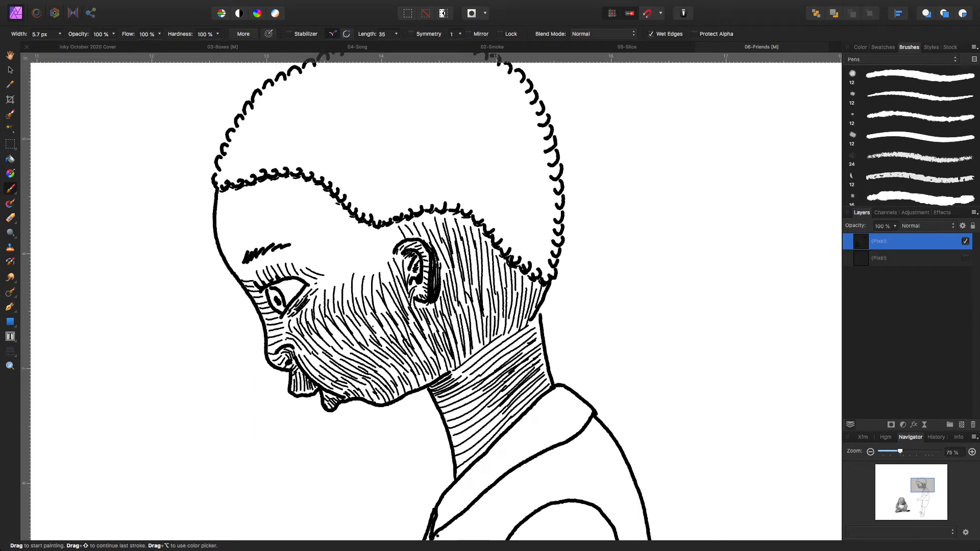
pyautogui.moveTo(376, 326)
pyautogui.mouseDown()
pyautogui.moveTo(386, 338)
pyautogui.moveTo(343, 343)
pyautogui.moveTo(321, 369)
pyautogui.mouseUp()
# Hatch the boy's forehead with long, slightly curved strokes running from the front profile back to the hairline
pyautogui.moveTo(240, 273)
pyautogui.mouseDown()
pyautogui.moveTo(253, 279)
pyautogui.moveTo(241, 259)
pyautogui.moveTo(276, 225)
pyautogui.mouseUp()
pyautogui.moveTo(217, 228); pyautogui.dragTo(284, 211)
pyautogui.moveTo(216, 217)
pyautogui.mouseDown()
pyautogui.moveTo(271, 209)
pyautogui.moveTo(268, 199)
pyautogui.moveTo(240, 196)
pyautogui.moveTo(324, 193)
pyautogui.mouseUp()
pyautogui.moveTo(274, 226); pyautogui.dragTo(333, 199)
pyautogui.moveTo(254, 247); pyautogui.dragTo(335, 207)
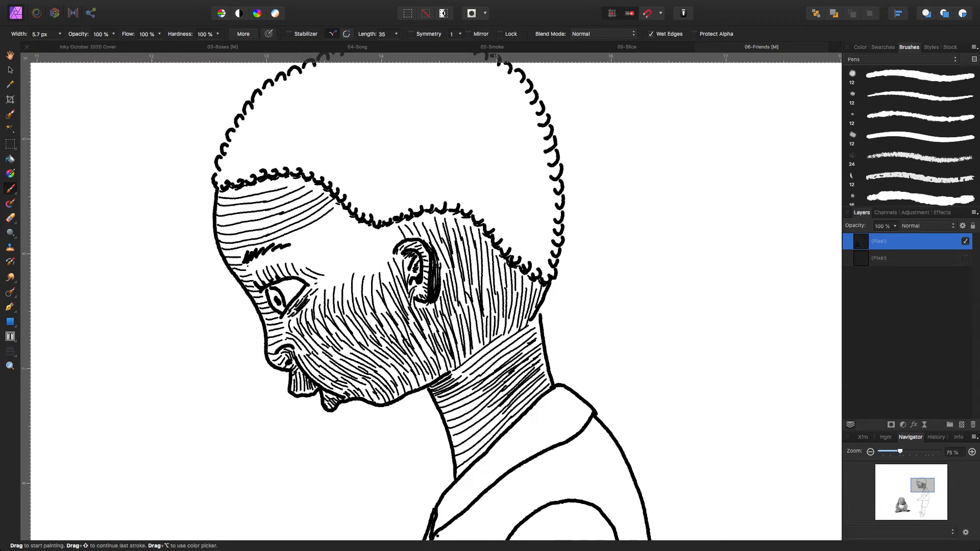
# Draw curved hatching around the boy's brow and across the temple, from the upper eyelid to the hairline by the ear
pyautogui.moveTo(249, 268)
pyautogui.mouseDown()
pyautogui.moveTo(290, 249)
pyautogui.moveTo(335, 278)
pyautogui.moveTo(327, 296)
pyautogui.mouseUp()
pyautogui.moveTo(285, 237); pyautogui.dragTo(348, 280)
pyautogui.moveTo(301, 249); pyautogui.dragTo(339, 268)
pyautogui.moveTo(296, 231); pyautogui.dragTo(369, 276)
pyautogui.moveTo(337, 221); pyautogui.dragTo(381, 269)
pyautogui.moveTo(372, 234)
pyautogui.mouseDown()
pyautogui.moveTo(386, 270)
pyautogui.moveTo(401, 238)
pyautogui.mouseUp()
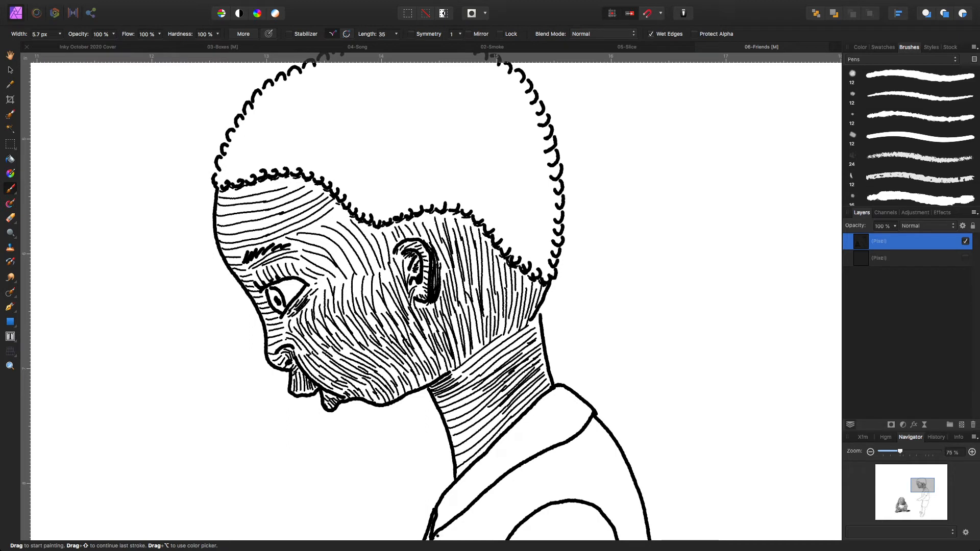
# Add strokes between the boy's temple lines to make the hatching denser from the brow to the front of the ear
pyautogui.moveTo(305, 237); pyautogui.dragTo(332, 250)
pyautogui.moveTo(331, 250); pyautogui.dragTo(347, 270)
pyautogui.moveTo(313, 227); pyautogui.dragTo(361, 274)
pyautogui.moveTo(327, 220); pyautogui.dragTo(358, 253)
pyautogui.moveTo(338, 213); pyautogui.dragTo(371, 260)
pyautogui.moveTo(362, 225)
pyautogui.mouseDown()
pyautogui.moveTo(373, 245)
pyautogui.moveTo(395, 247)
pyautogui.moveTo(399, 314)
pyautogui.moveTo(382, 312)
pyautogui.mouseUp()
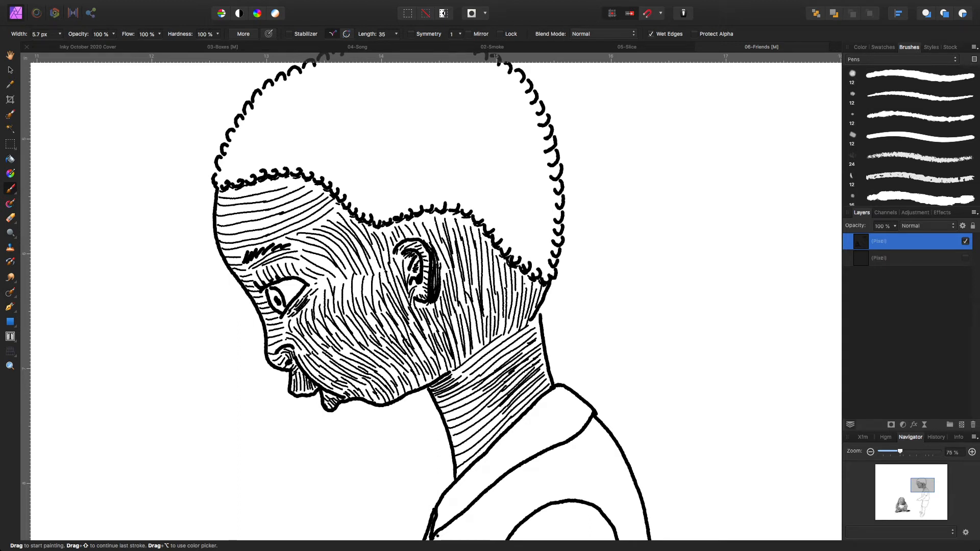
# Fill the gaps in the boy's neck hatching with short diagonal strokes, from the nape and jawline down to the collar
pyautogui.moveTo(530, 281); pyautogui.dragTo(526, 289)
pyautogui.moveTo(481, 355)
pyautogui.mouseDown()
pyautogui.moveTo(505, 337)
pyautogui.moveTo(523, 341)
pyautogui.moveTo(509, 358)
pyautogui.moveTo(538, 319)
pyautogui.moveTo(537, 342)
pyautogui.mouseUp()
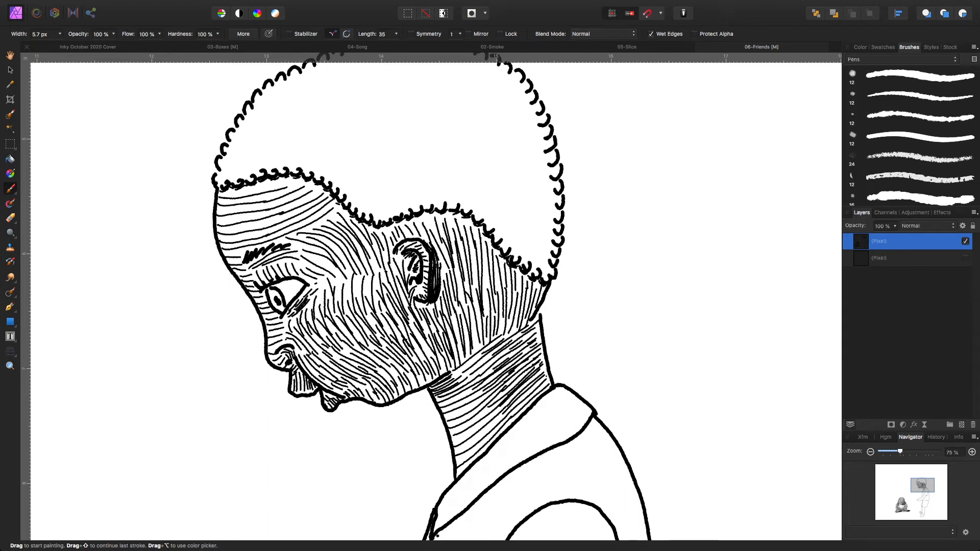
pyautogui.moveTo(539, 392)
pyautogui.mouseDown()
pyautogui.moveTo(548, 383)
pyautogui.moveTo(540, 380)
pyautogui.mouseUp()
pyautogui.moveTo(464, 439); pyautogui.dragTo(501, 416)
pyautogui.moveTo(474, 451)
pyautogui.mouseDown()
pyautogui.moveTo(498, 428)
pyautogui.moveTo(468, 392)
pyautogui.moveTo(479, 394)
pyautogui.mouseUp()
pyautogui.moveTo(457, 462)
pyautogui.mouseDown()
pyautogui.moveTo(476, 456)
pyautogui.moveTo(486, 412)
pyautogui.mouseUp()
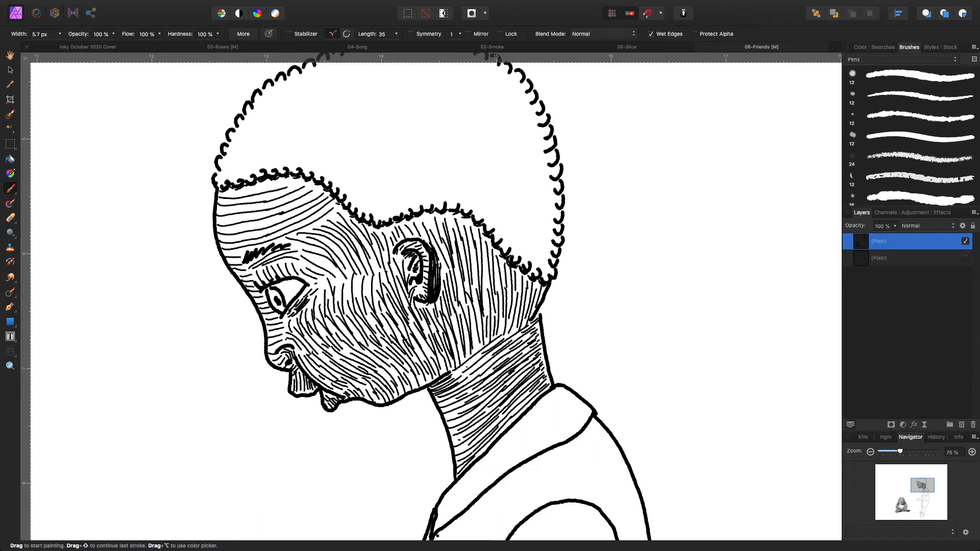
pyautogui.moveTo(465, 368); pyautogui.dragTo(487, 359)
pyautogui.moveTo(510, 323)
pyautogui.mouseDown()
pyautogui.moveTo(504, 338)
pyautogui.moveTo(512, 335)
pyautogui.moveTo(475, 352)
pyautogui.moveTo(473, 341)
pyautogui.moveTo(454, 376)
pyautogui.moveTo(466, 383)
pyautogui.moveTo(487, 366)
pyautogui.mouseUp()
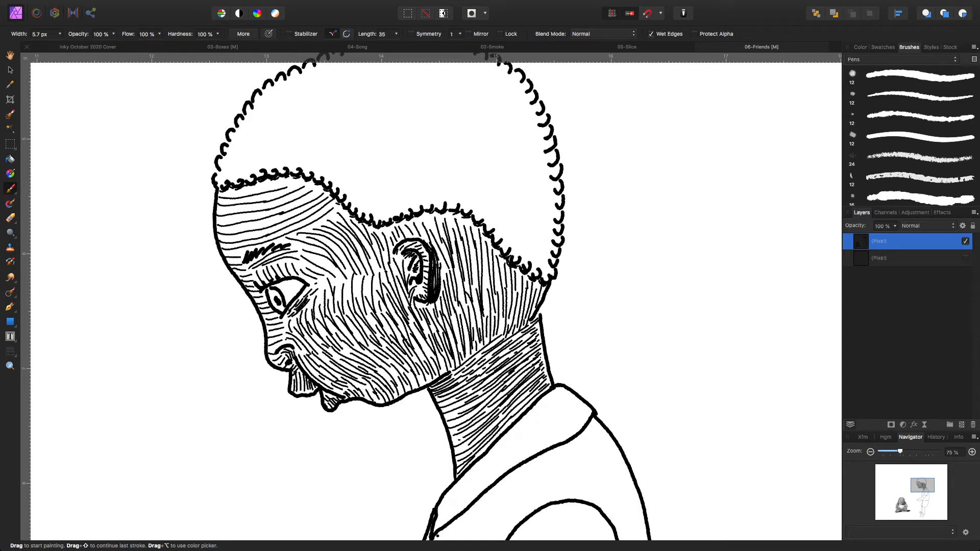
pyautogui.moveTo(455, 407)
pyautogui.mouseDown()
pyautogui.moveTo(442, 412)
pyautogui.moveTo(454, 453)
pyautogui.mouseUp()
pyautogui.moveTo(526, 401); pyautogui.dragTo(502, 430)
# Darken the hatching at the boy's nape hairline and just behind the earlobe, adding strokes down the rear jaw
pyautogui.moveTo(537, 282)
pyautogui.mouseDown()
pyautogui.moveTo(535, 307)
pyautogui.moveTo(516, 295)
pyautogui.mouseUp()
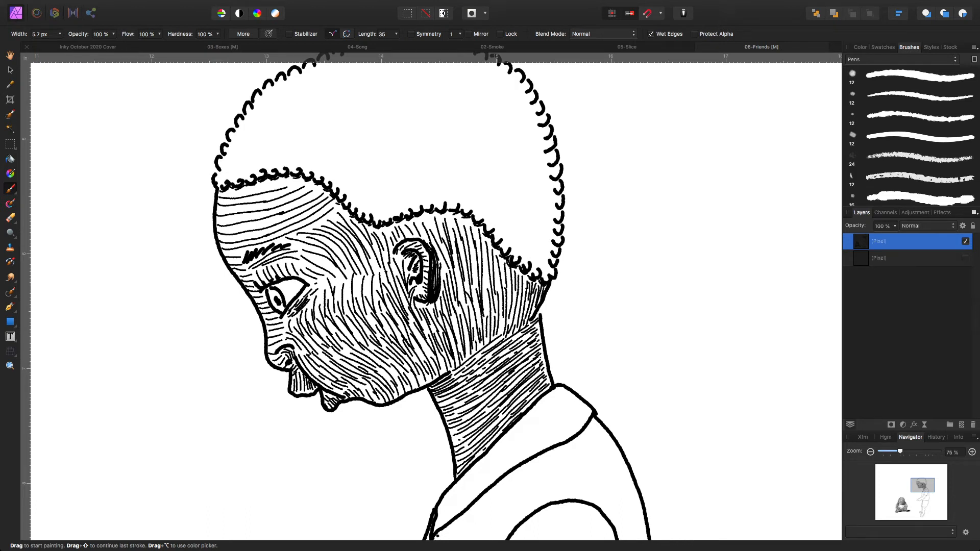
pyautogui.moveTo(442, 295)
pyautogui.mouseDown()
pyautogui.moveTo(440, 311)
pyautogui.moveTo(458, 306)
pyautogui.mouseUp()
pyautogui.moveTo(445, 265); pyautogui.dragTo(462, 308)
pyautogui.moveTo(459, 305); pyautogui.dragTo(452, 339)
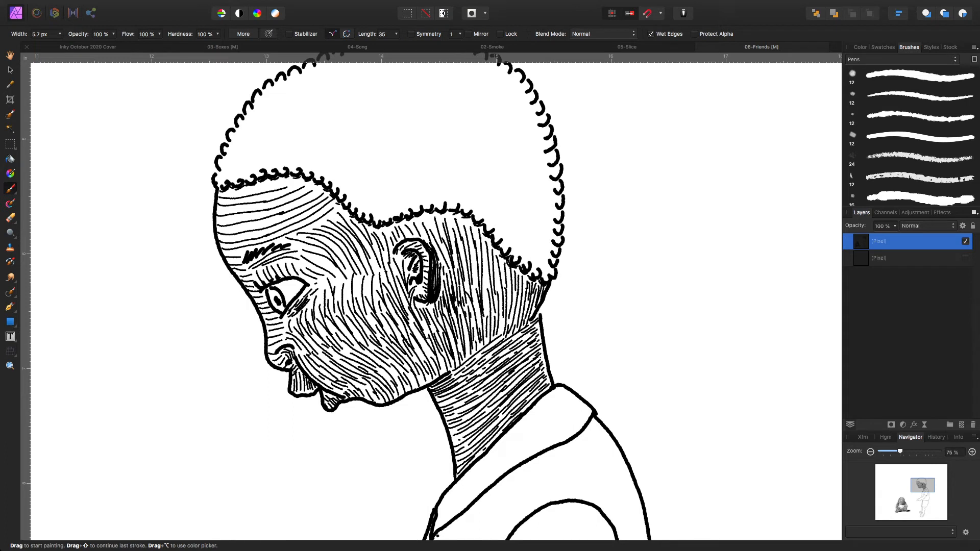
pyautogui.moveTo(423, 344)
pyautogui.mouseDown()
pyautogui.moveTo(427, 360)
pyautogui.moveTo(406, 374)
pyautogui.moveTo(382, 363)
pyautogui.moveTo(423, 382)
pyautogui.mouseUp()
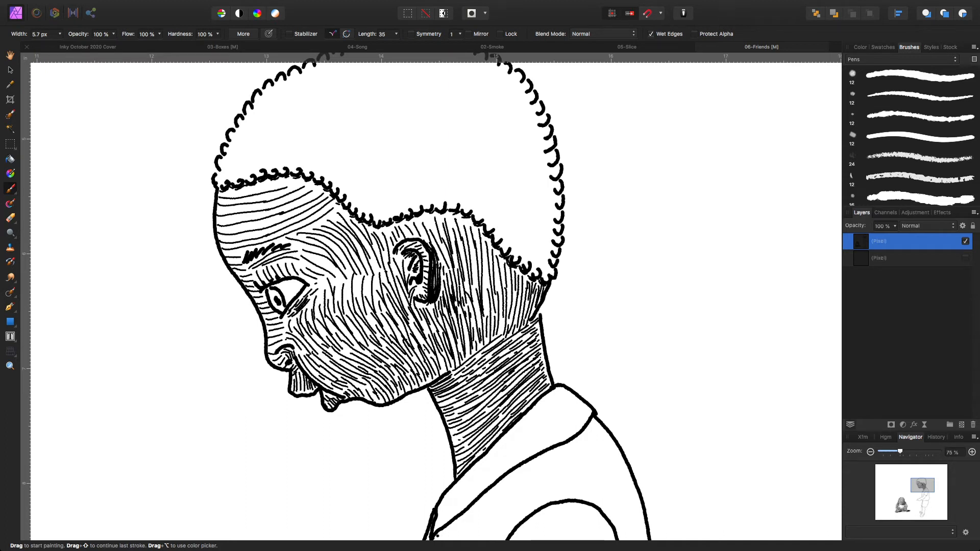
# Deepen the shadow on the boy's neck with denser strokes directly below the jaw and along the front edge
pyautogui.moveTo(412, 324)
pyautogui.mouseDown()
pyautogui.moveTo(445, 372)
pyautogui.moveTo(469, 384)
pyautogui.moveTo(485, 384)
pyautogui.moveTo(479, 364)
pyautogui.moveTo(493, 357)
pyautogui.moveTo(520, 360)
pyautogui.moveTo(524, 340)
pyautogui.mouseUp()
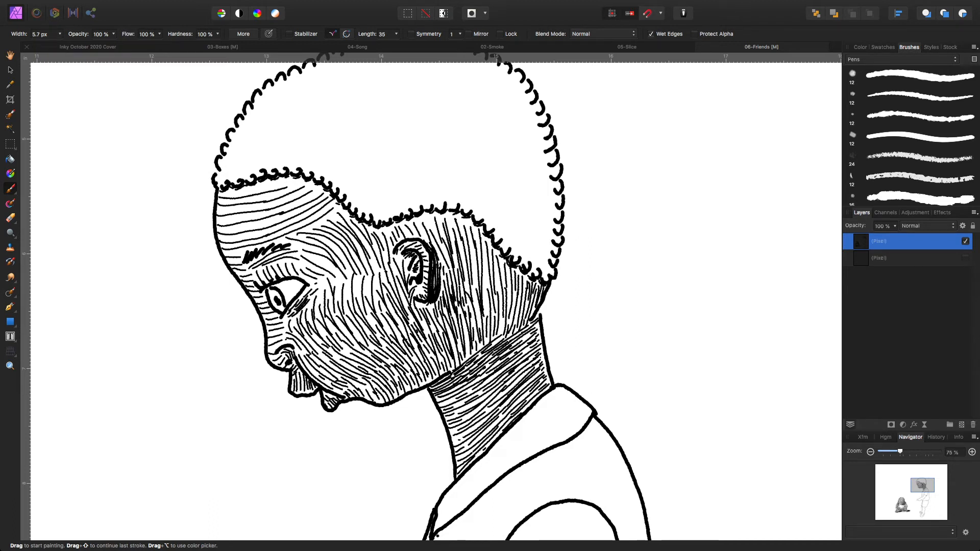
pyautogui.moveTo(437, 401)
pyautogui.mouseDown()
pyautogui.moveTo(462, 397)
pyautogui.moveTo(474, 416)
pyautogui.moveTo(468, 399)
pyautogui.moveTo(478, 409)
pyautogui.moveTo(477, 385)
pyautogui.moveTo(493, 372)
pyautogui.moveTo(493, 391)
pyautogui.mouseUp()
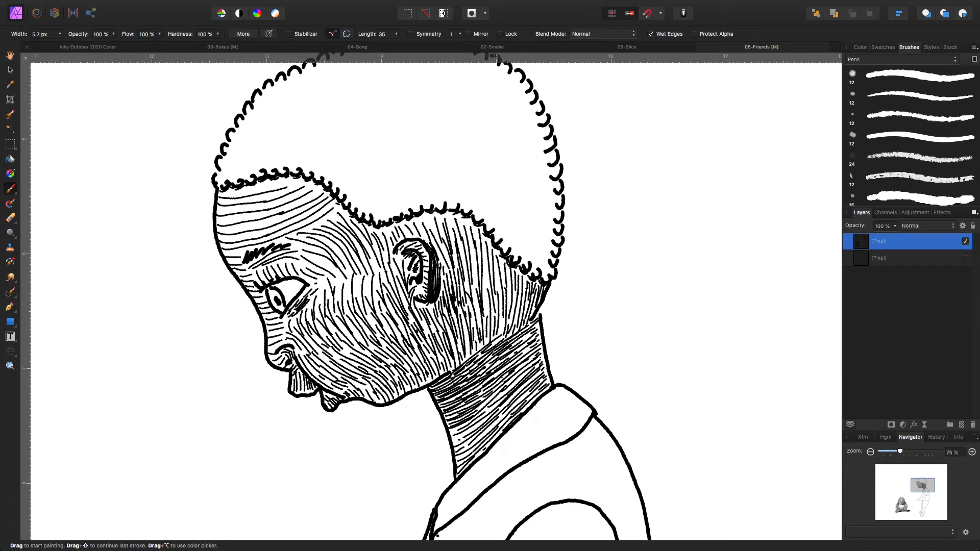
pyautogui.moveTo(449, 434)
pyautogui.mouseDown()
pyautogui.moveTo(467, 431)
pyautogui.moveTo(505, 393)
pyautogui.mouseUp()
pyautogui.moveTo(522, 342); pyautogui.dragTo(531, 334)
# Add strokes to the boy's temple and thicken the vertical hatching above and behind the ear up to the hairline
pyautogui.moveTo(310, 267)
pyautogui.mouseDown()
pyautogui.moveTo(329, 256)
pyautogui.moveTo(349, 288)
pyautogui.moveTo(377, 259)
pyautogui.mouseUp()
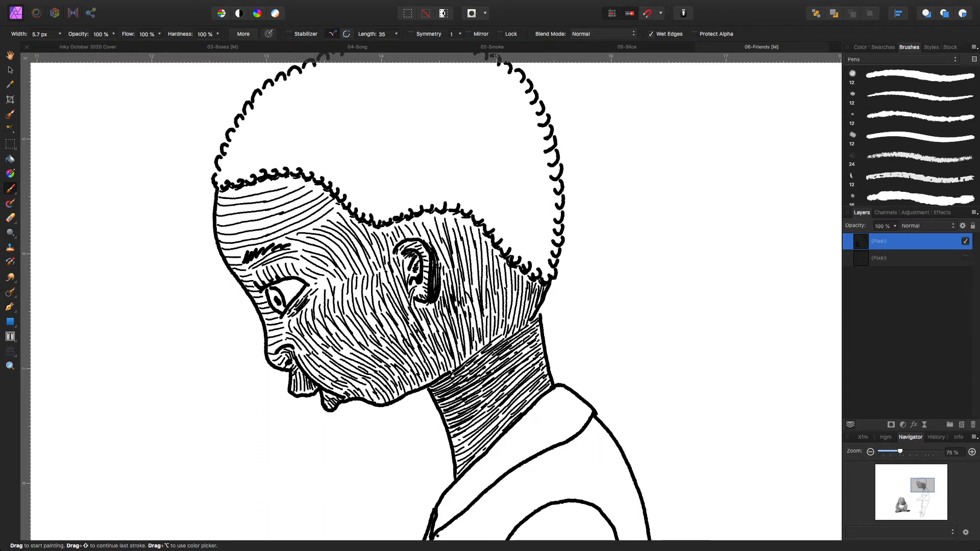
pyautogui.moveTo(401, 226)
pyautogui.mouseDown()
pyautogui.moveTo(452, 228)
pyautogui.moveTo(477, 262)
pyautogui.mouseUp()
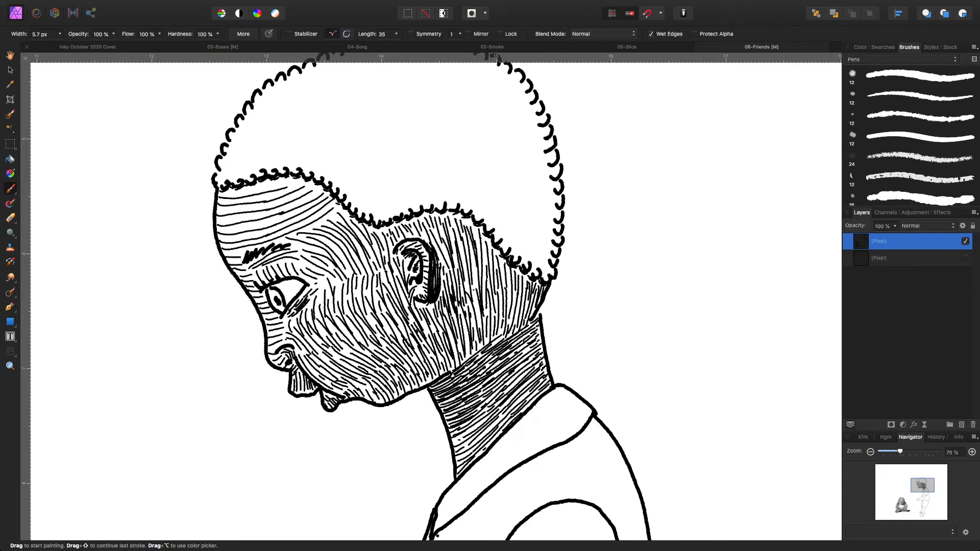
pyautogui.moveTo(480, 315); pyautogui.dragTo(477, 233)
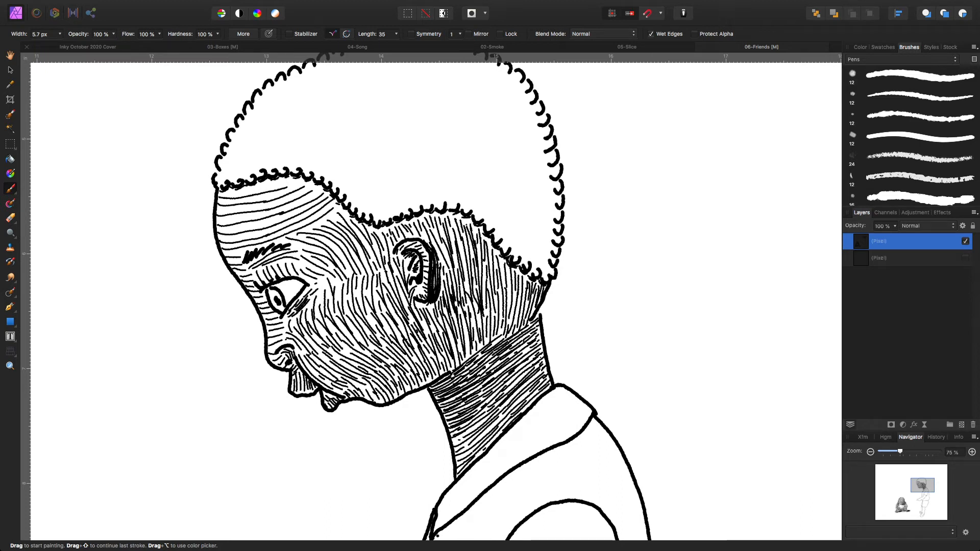
pyautogui.moveTo(466, 268)
pyautogui.mouseDown()
pyautogui.moveTo(451, 215)
pyautogui.moveTo(443, 246)
pyautogui.moveTo(431, 243)
pyautogui.moveTo(436, 229)
pyautogui.mouseUp()
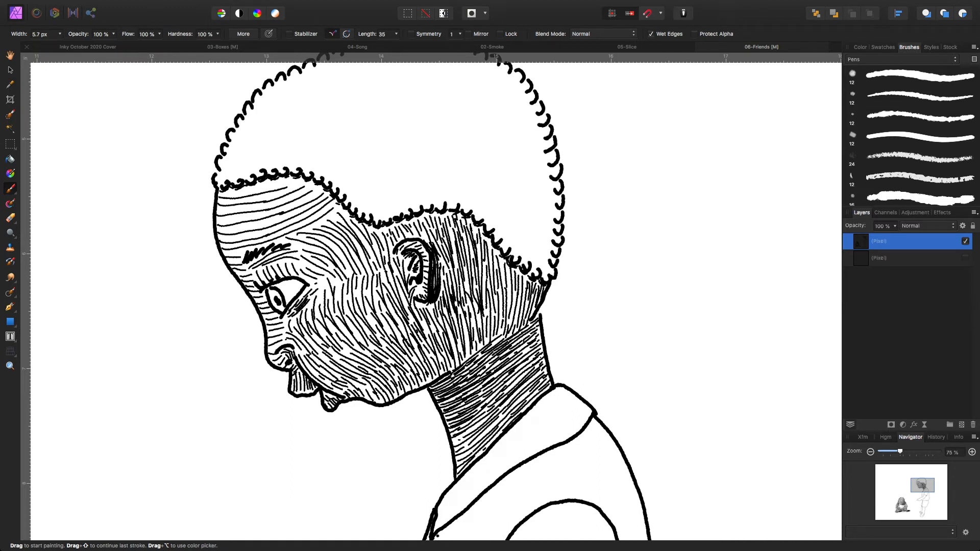
# Add short filler strokes from the boy's temple down over the cheek, darkening the lower cheek, jaw and upper lip
pyautogui.moveTo(344, 258); pyautogui.dragTo(332, 245)
pyautogui.moveTo(351, 271); pyautogui.dragTo(342, 257)
pyautogui.moveTo(339, 294)
pyautogui.mouseDown()
pyautogui.moveTo(335, 279)
pyautogui.moveTo(318, 293)
pyautogui.mouseUp()
pyautogui.moveTo(284, 319)
pyautogui.mouseDown()
pyautogui.moveTo(272, 351)
pyautogui.moveTo(293, 345)
pyautogui.moveTo(339, 391)
pyautogui.moveTo(371, 390)
pyautogui.moveTo(395, 366)
pyautogui.moveTo(436, 361)
pyautogui.mouseUp()
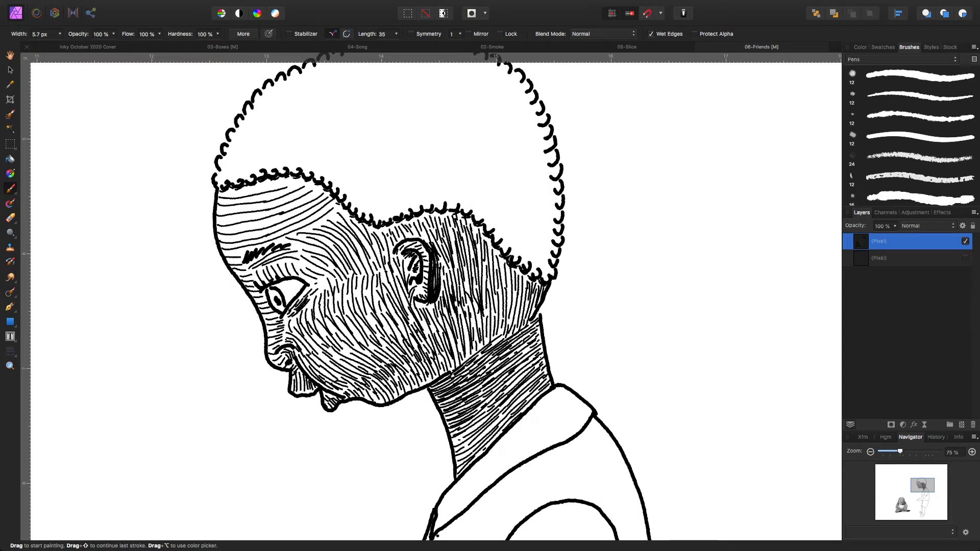
pyautogui.moveTo(354, 374)
pyautogui.mouseDown()
pyautogui.moveTo(362, 380)
pyautogui.moveTo(380, 353)
pyautogui.moveTo(454, 345)
pyautogui.mouseUp()
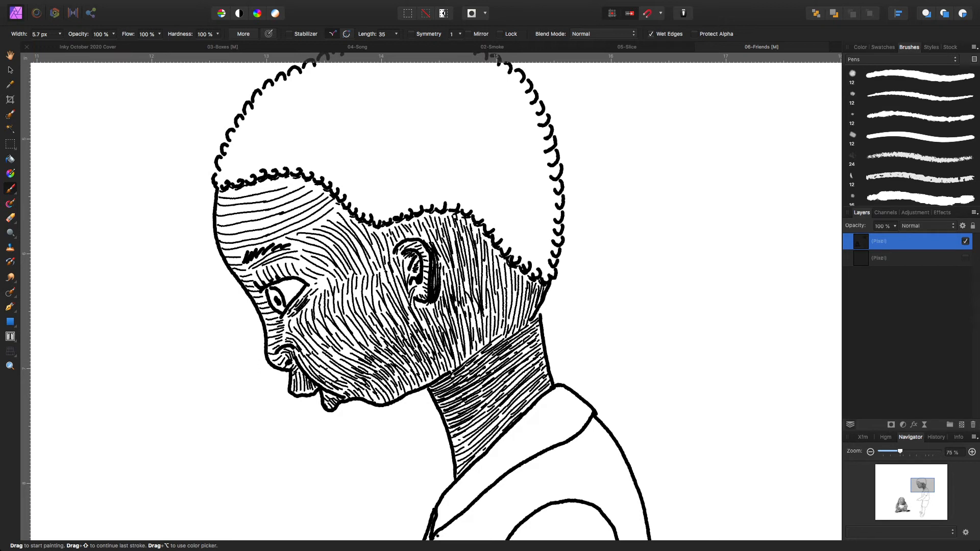
pyautogui.moveTo(329, 368); pyautogui.dragTo(335, 375)
pyautogui.moveTo(338, 359)
pyautogui.mouseDown()
pyautogui.moveTo(345, 365)
pyautogui.moveTo(324, 358)
pyautogui.moveTo(300, 379)
pyautogui.mouseUp()
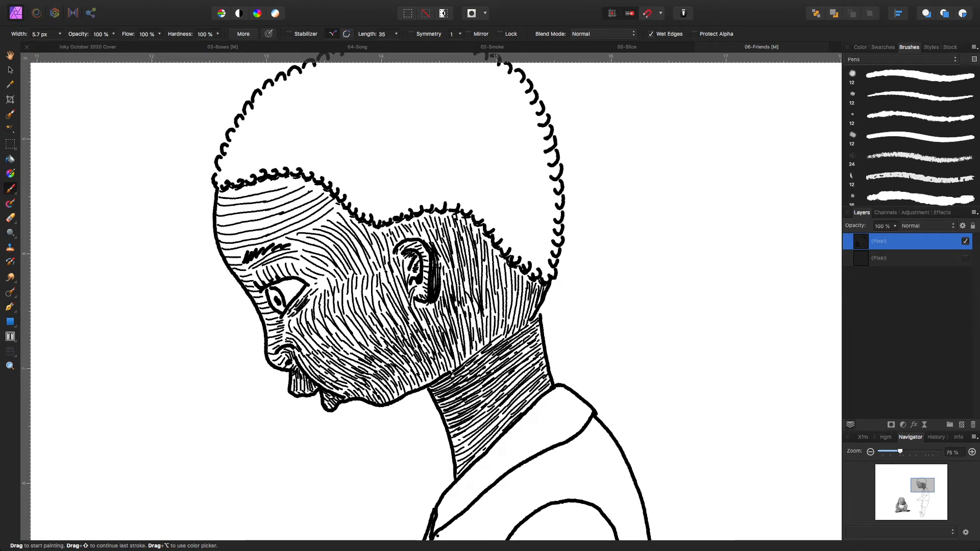
# Make the boy's forehead hatching denser with short strokes between the lines and darken the area around the eyebrow
pyautogui.moveTo(328, 207)
pyautogui.mouseDown()
pyautogui.moveTo(319, 215)
pyautogui.moveTo(327, 201)
pyautogui.moveTo(317, 191)
pyautogui.moveTo(285, 192)
pyautogui.moveTo(290, 179)
pyautogui.moveTo(262, 188)
pyautogui.moveTo(277, 201)
pyautogui.moveTo(270, 212)
pyautogui.moveTo(289, 224)
pyautogui.moveTo(306, 215)
pyautogui.moveTo(310, 242)
pyautogui.moveTo(288, 249)
pyautogui.moveTo(302, 263)
pyautogui.moveTo(280, 266)
pyautogui.mouseUp()
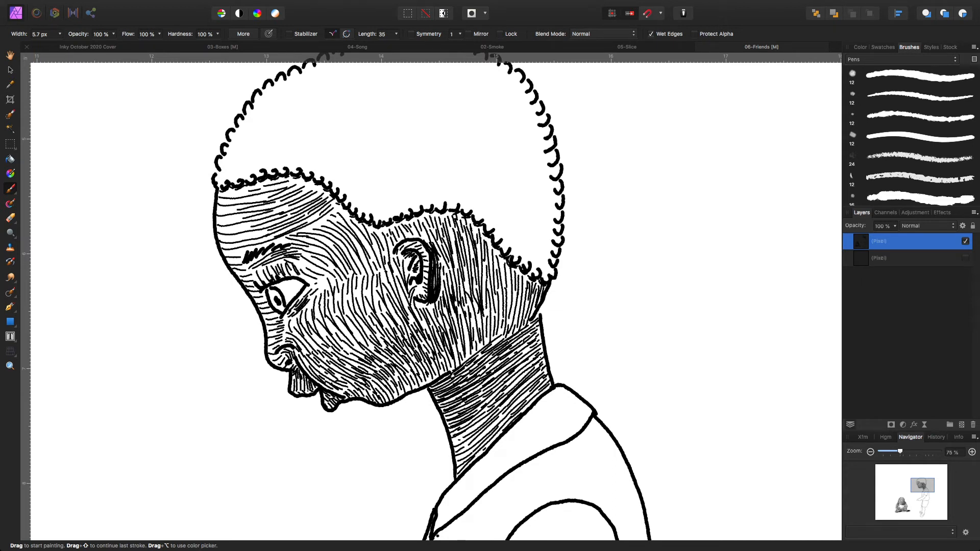
pyautogui.moveTo(263, 285); pyautogui.dragTo(269, 276)
pyautogui.moveTo(249, 264); pyautogui.dragTo(263, 257)
pyautogui.moveTo(235, 238); pyautogui.dragTo(257, 233)
pyautogui.moveTo(234, 195)
pyautogui.mouseDown()
pyautogui.moveTo(263, 183)
pyautogui.moveTo(319, 192)
pyautogui.mouseUp()
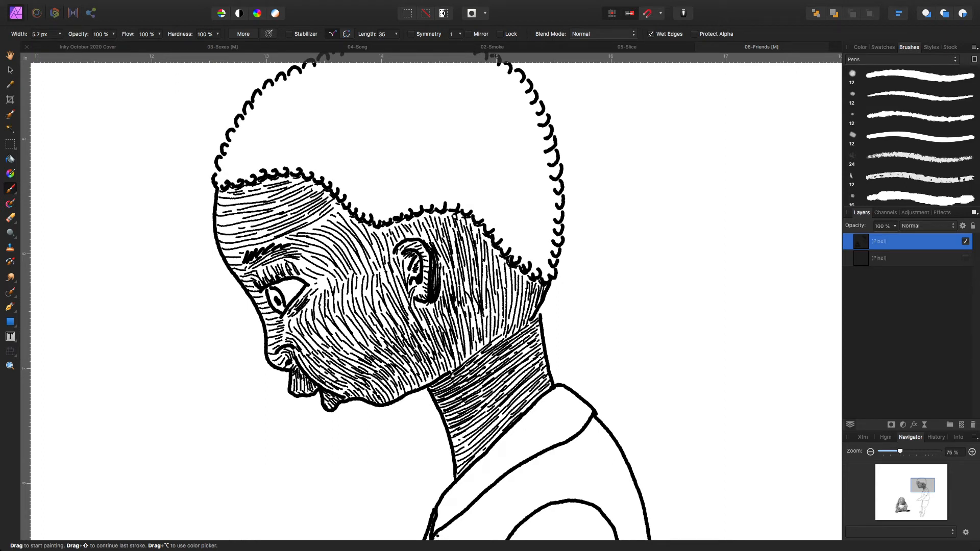
# Fill remaining gaps along the boy's hairline from temple to above the ear, and darken the edge of the rear jaw
pyautogui.moveTo(315, 225); pyautogui.dragTo(326, 221)
pyautogui.moveTo(338, 210)
pyautogui.mouseDown()
pyautogui.moveTo(382, 239)
pyautogui.moveTo(388, 233)
pyautogui.mouseUp()
pyautogui.moveTo(420, 217); pyautogui.dragTo(425, 224)
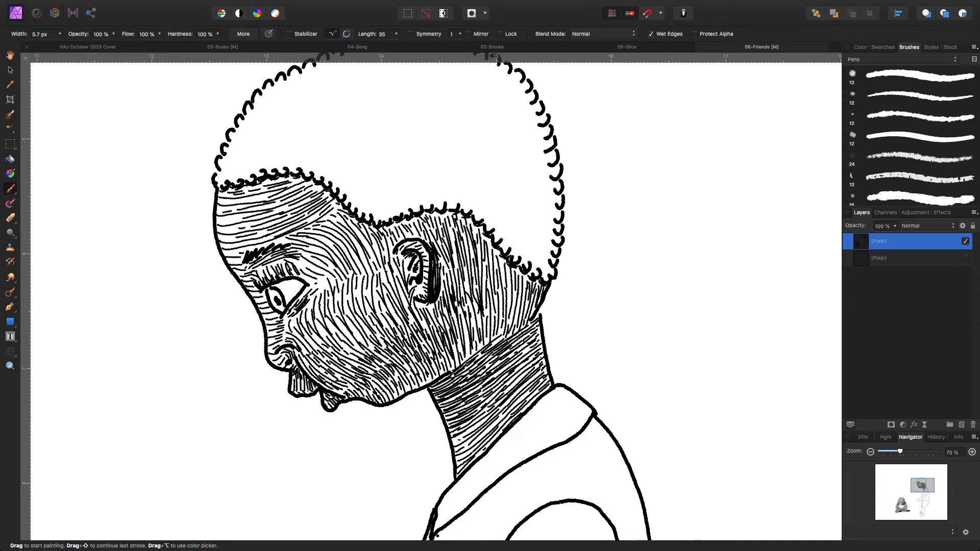
pyautogui.moveTo(450, 229); pyautogui.dragTo(454, 246)
pyautogui.moveTo(501, 336)
pyautogui.mouseDown()
pyautogui.moveTo(494, 345)
pyautogui.moveTo(519, 323)
pyautogui.moveTo(510, 323)
pyautogui.moveTo(530, 318)
pyautogui.moveTo(507, 312)
pyautogui.moveTo(473, 359)
pyautogui.mouseUp()
pyautogui.moveTo(468, 346); pyautogui.dragTo(456, 369)
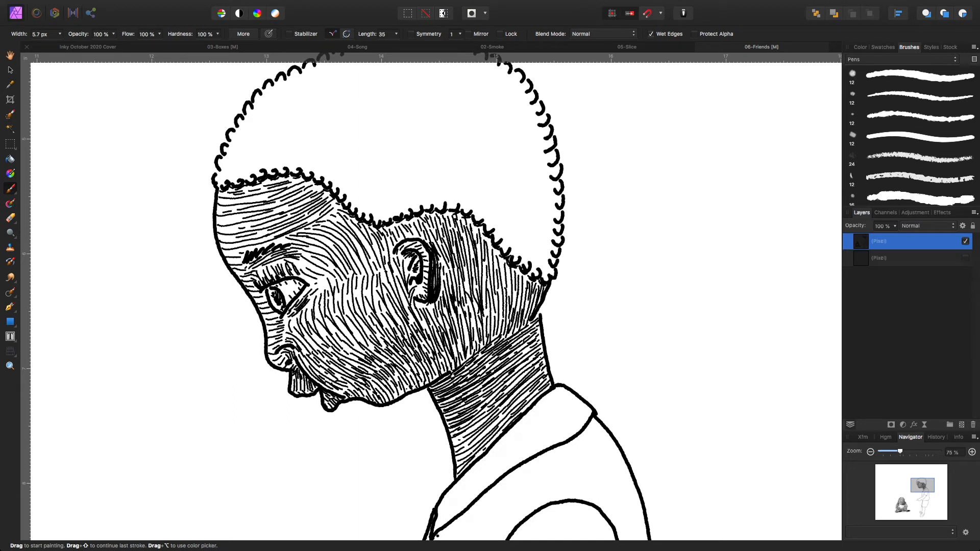
# Fill the back of the boy's hair with small curls, working up from the nape along the rear outline
pyautogui.scroll(3, 432, 296)
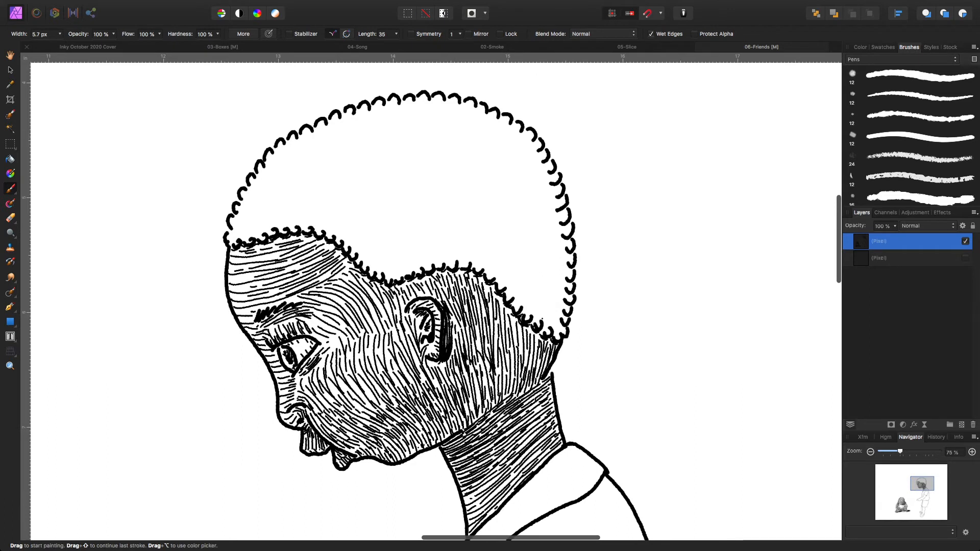
pyautogui.moveTo(548, 323)
pyautogui.mouseDown()
pyautogui.moveTo(529, 308)
pyautogui.moveTo(556, 305)
pyautogui.moveTo(535, 276)
pyautogui.moveTo(524, 304)
pyautogui.moveTo(556, 294)
pyautogui.moveTo(547, 293)
pyautogui.moveTo(558, 275)
pyautogui.moveTo(511, 291)
pyautogui.moveTo(562, 260)
pyautogui.mouseUp()
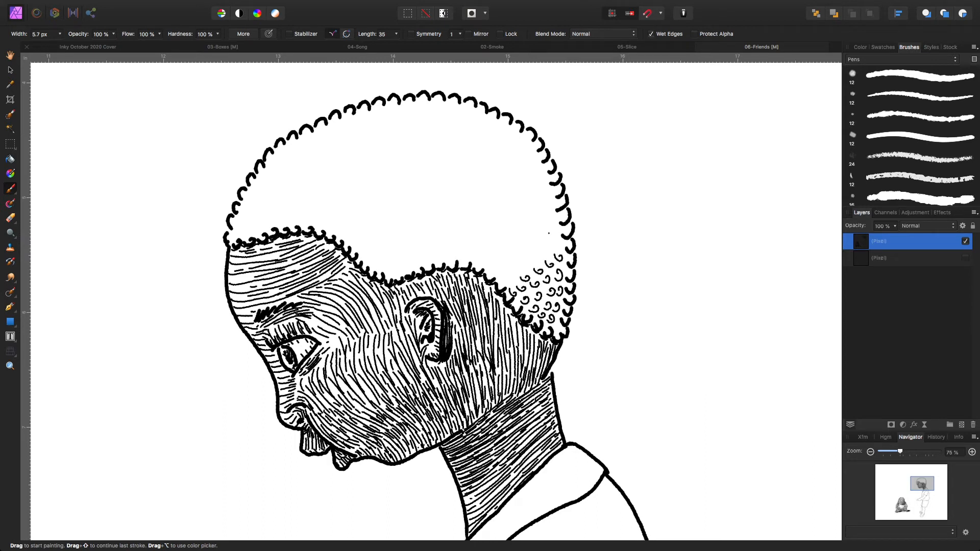
pyautogui.moveTo(502, 279)
pyautogui.mouseDown()
pyautogui.moveTo(558, 245)
pyautogui.moveTo(552, 219)
pyautogui.moveTo(503, 274)
pyautogui.mouseUp()
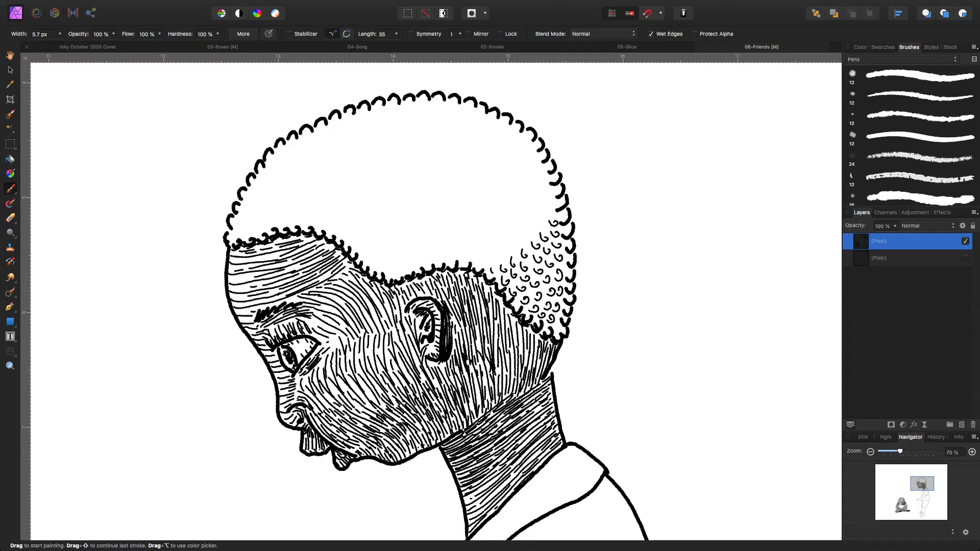
pyautogui.moveTo(502, 256); pyautogui.dragTo(496, 266)
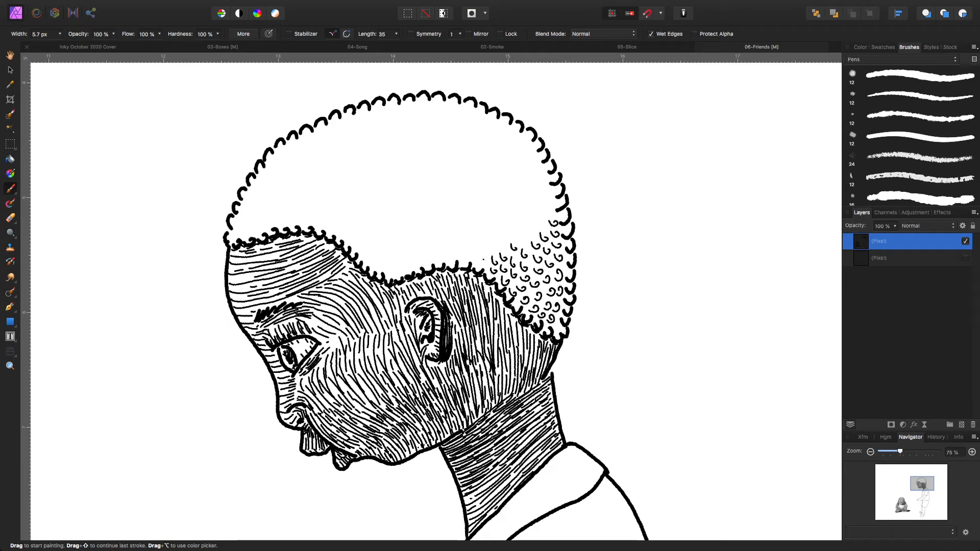
pyautogui.moveTo(521, 236)
pyautogui.mouseDown()
pyautogui.moveTo(522, 246)
pyautogui.moveTo(554, 219)
pyautogui.moveTo(550, 195)
pyautogui.moveTo(542, 205)
pyautogui.mouseUp()
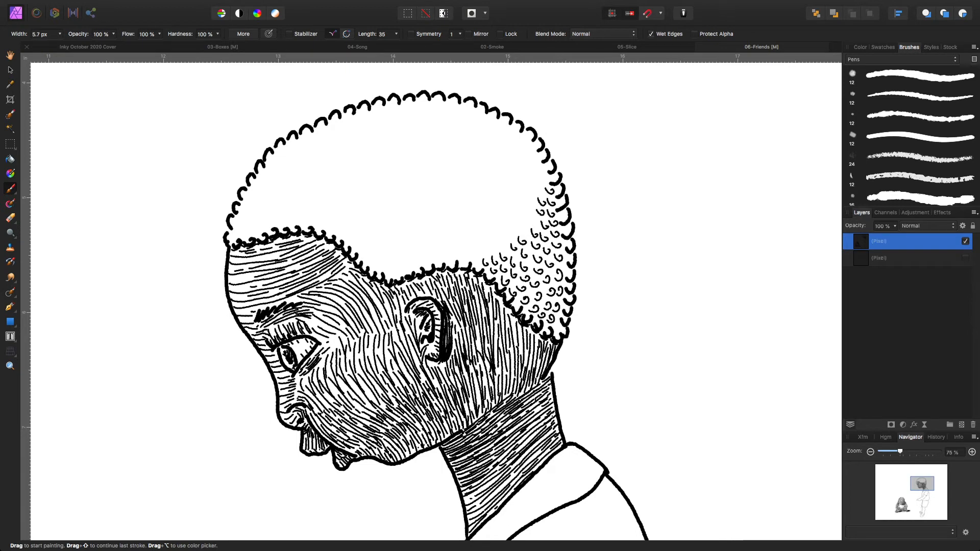
# Extend the small curls forward from the back of the boy's head along the hairline above the ear to the temple
pyautogui.moveTo(536, 219)
pyautogui.mouseDown()
pyautogui.moveTo(472, 256)
pyautogui.moveTo(485, 223)
pyautogui.moveTo(461, 262)
pyautogui.mouseUp()
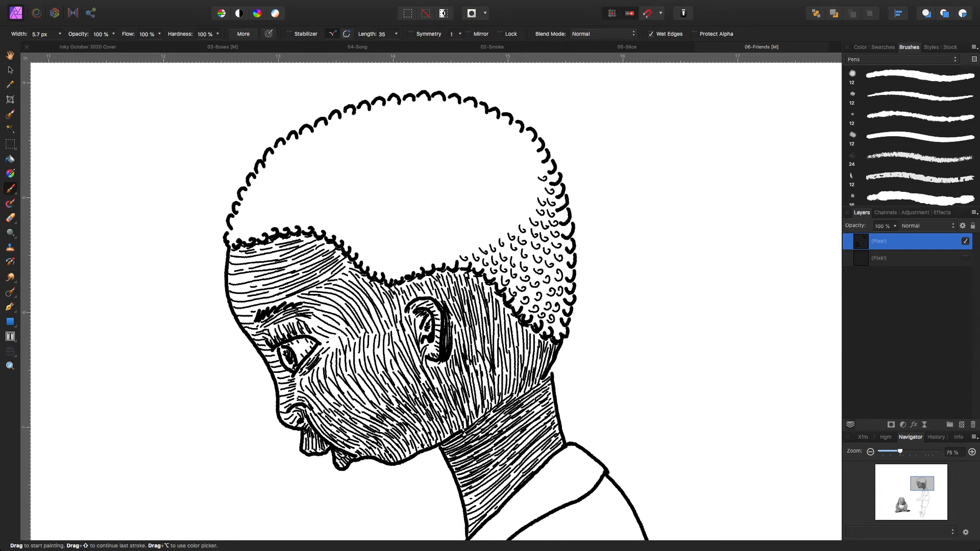
pyautogui.moveTo(529, 199)
pyautogui.mouseDown()
pyautogui.moveTo(513, 229)
pyautogui.moveTo(499, 233)
pyautogui.moveTo(500, 222)
pyautogui.mouseUp()
pyautogui.moveTo(484, 231)
pyautogui.mouseDown()
pyautogui.moveTo(438, 256)
pyautogui.moveTo(468, 223)
pyautogui.moveTo(437, 255)
pyautogui.moveTo(424, 258)
pyautogui.moveTo(440, 237)
pyautogui.moveTo(390, 273)
pyautogui.mouseUp()
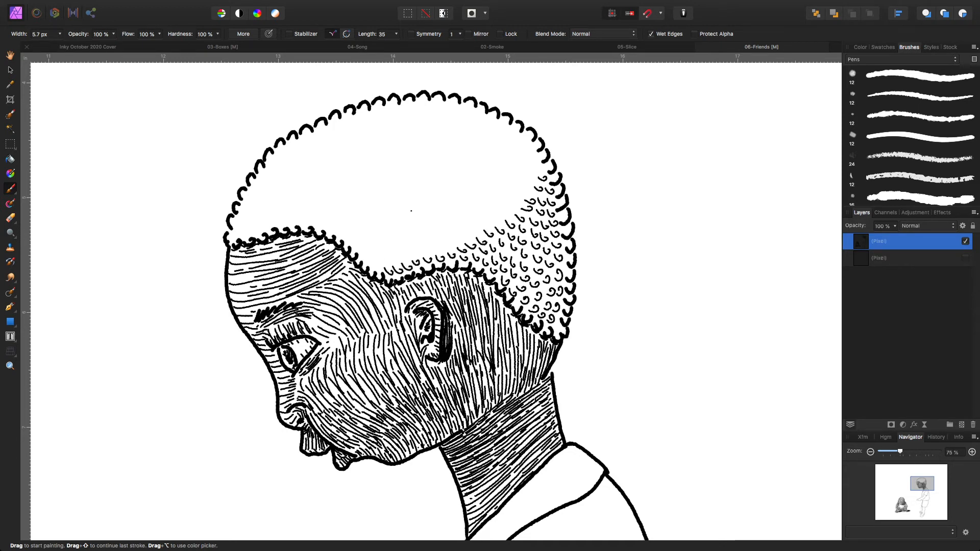
# Fill the rest of the boy's hair with small curls, from the back of the head over the crown to the forehead
pyautogui.moveTo(539, 168)
pyautogui.mouseDown()
pyautogui.moveTo(529, 161)
pyautogui.moveTo(537, 159)
pyautogui.mouseUp()
pyautogui.moveTo(529, 173)
pyautogui.mouseDown()
pyautogui.moveTo(488, 213)
pyautogui.moveTo(493, 219)
pyautogui.moveTo(462, 227)
pyautogui.moveTo(465, 237)
pyautogui.moveTo(367, 258)
pyautogui.mouseUp()
pyautogui.click(434, 244)
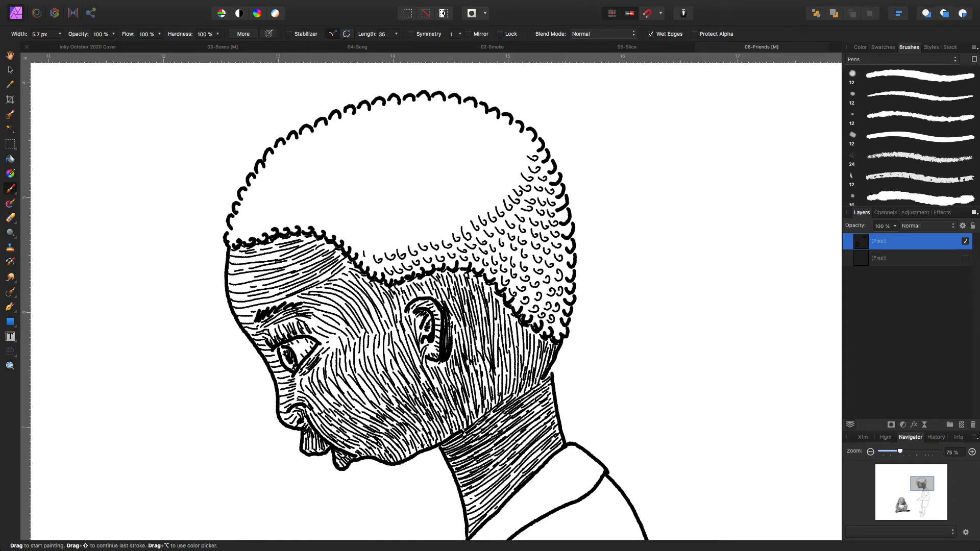
pyautogui.moveTo(356, 240)
pyautogui.mouseDown()
pyautogui.moveTo(447, 231)
pyautogui.moveTo(515, 186)
pyautogui.moveTo(509, 173)
pyautogui.moveTo(531, 148)
pyautogui.moveTo(520, 138)
pyautogui.moveTo(499, 157)
pyautogui.moveTo(508, 160)
pyautogui.moveTo(494, 181)
pyautogui.moveTo(443, 203)
pyautogui.moveTo(432, 223)
pyautogui.moveTo(390, 226)
pyautogui.moveTo(397, 220)
pyautogui.moveTo(361, 236)
pyautogui.moveTo(330, 225)
pyautogui.moveTo(420, 204)
pyautogui.moveTo(465, 159)
pyautogui.moveTo(476, 163)
pyautogui.moveTo(500, 127)
pyautogui.moveTo(479, 129)
pyautogui.moveTo(465, 150)
pyautogui.moveTo(383, 201)
pyautogui.moveTo(390, 194)
pyautogui.moveTo(301, 222)
pyautogui.moveTo(252, 218)
pyautogui.moveTo(262, 229)
pyautogui.moveTo(239, 238)
pyautogui.moveTo(254, 211)
pyautogui.moveTo(368, 182)
pyautogui.moveTo(476, 111)
pyautogui.moveTo(451, 107)
pyautogui.moveTo(439, 118)
pyautogui.moveTo(446, 119)
pyautogui.moveTo(368, 159)
pyautogui.mouseUp()
pyautogui.moveTo(351, 153)
pyautogui.mouseDown()
pyautogui.moveTo(248, 195)
pyautogui.moveTo(270, 169)
pyautogui.moveTo(352, 146)
pyautogui.moveTo(419, 102)
pyautogui.moveTo(425, 109)
pyautogui.moveTo(368, 118)
pyautogui.moveTo(381, 113)
pyautogui.moveTo(277, 161)
pyautogui.mouseUp()
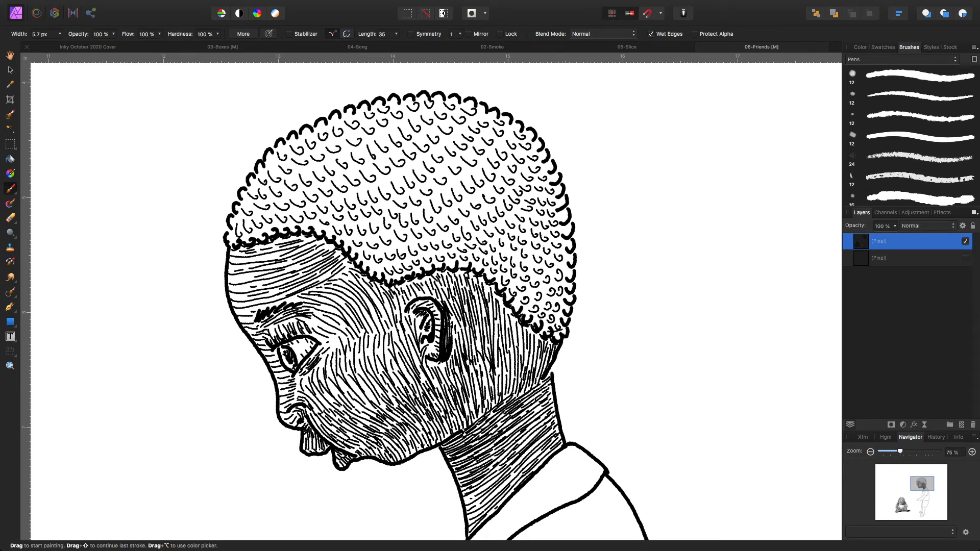
# Draw long radiating strokes inward from the hair's rear outline, working from the nape up to the crown
pyautogui.moveTo(543, 328)
pyautogui.mouseDown()
pyautogui.moveTo(564, 316)
pyautogui.moveTo(567, 297)
pyautogui.moveTo(534, 300)
pyautogui.moveTo(555, 292)
pyautogui.moveTo(536, 286)
pyautogui.moveTo(567, 271)
pyautogui.mouseUp()
pyautogui.moveTo(508, 285); pyautogui.dragTo(562, 259)
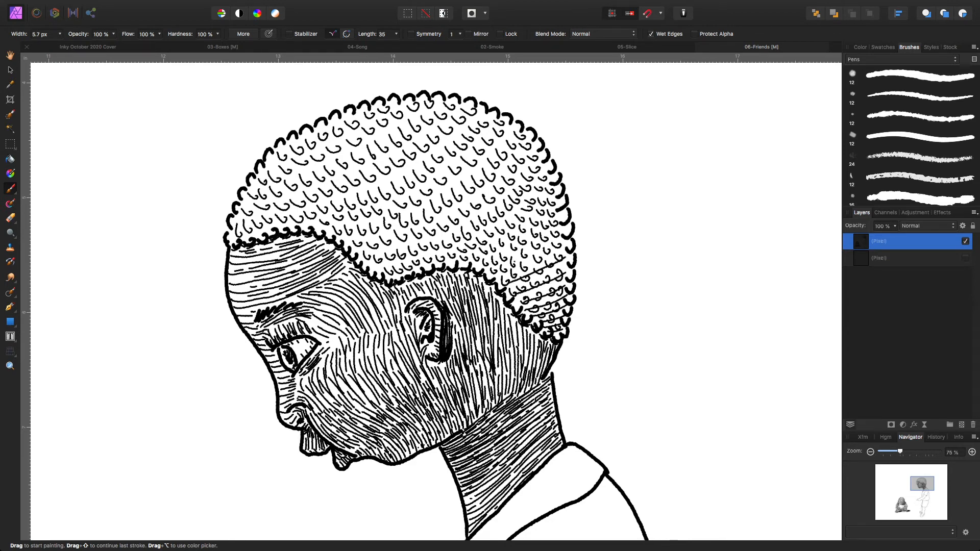
pyautogui.moveTo(499, 278)
pyautogui.mouseDown()
pyautogui.moveTo(562, 240)
pyautogui.moveTo(529, 247)
pyautogui.moveTo(560, 223)
pyautogui.mouseUp()
pyautogui.moveTo(492, 252); pyautogui.dragTo(559, 204)
pyautogui.moveTo(478, 241)
pyautogui.mouseDown()
pyautogui.moveTo(550, 183)
pyautogui.moveTo(534, 175)
pyautogui.mouseUp()
pyautogui.moveTo(460, 213); pyautogui.dragTo(526, 154)
pyautogui.moveTo(452, 198); pyautogui.dragTo(512, 131)
pyautogui.moveTo(440, 179); pyautogui.dragTo(485, 119)
pyautogui.moveTo(426, 175); pyautogui.dragTo(457, 112)
pyautogui.moveTo(404, 165)
pyautogui.mouseDown()
pyautogui.moveTo(429, 115)
pyautogui.moveTo(401, 116)
pyautogui.mouseUp()
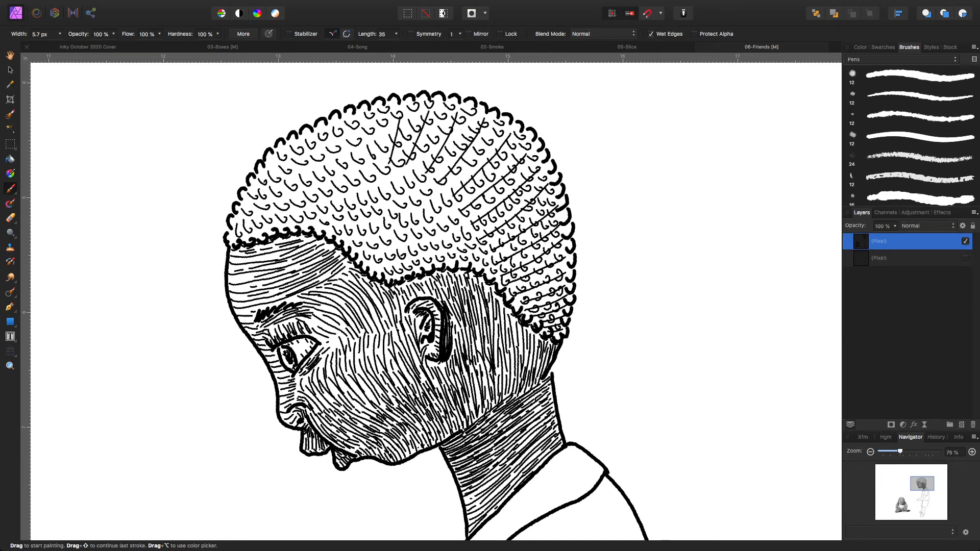
# Continue the radiating strokes through the middle of the hair, down to the temple and the hairline above the ear
pyautogui.moveTo(366, 180); pyautogui.dragTo(386, 123)
pyautogui.moveTo(354, 238)
pyautogui.mouseDown()
pyautogui.moveTo(373, 168)
pyautogui.moveTo(367, 229)
pyautogui.moveTo(392, 160)
pyautogui.mouseUp()
pyautogui.moveTo(370, 261); pyautogui.dragTo(417, 150)
pyautogui.moveTo(374, 227); pyautogui.dragTo(407, 143)
pyautogui.moveTo(389, 245)
pyautogui.mouseDown()
pyautogui.moveTo(414, 160)
pyautogui.moveTo(438, 168)
pyautogui.moveTo(440, 190)
pyautogui.moveTo(471, 146)
pyautogui.moveTo(456, 203)
pyautogui.moveTo(470, 183)
pyautogui.mouseUp()
pyautogui.moveTo(423, 258); pyautogui.dragTo(484, 202)
pyautogui.moveTo(444, 256); pyautogui.dragTo(503, 210)
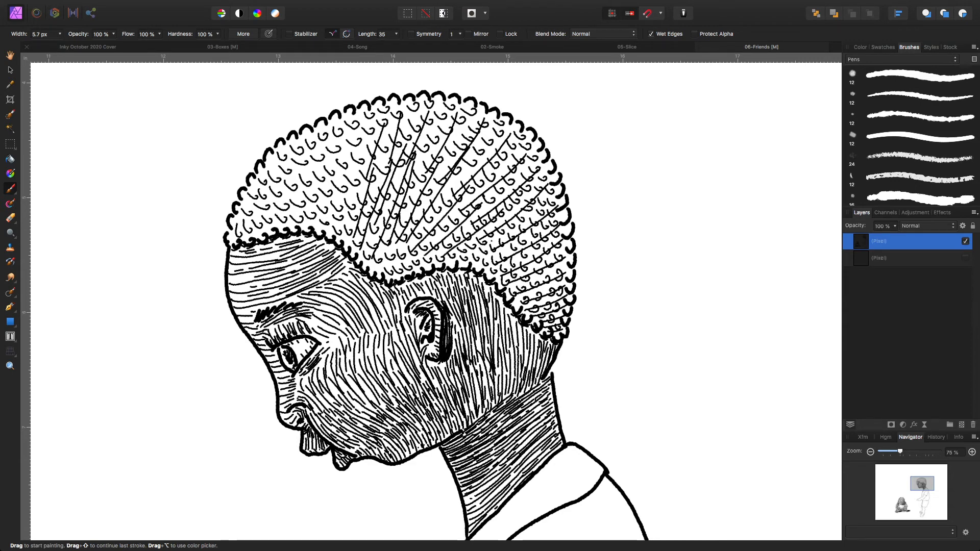
# Add a second set of radiating strokes between the lines on the back and crown of the hair
pyautogui.moveTo(463, 260); pyautogui.dragTo(553, 196)
pyautogui.moveTo(508, 253); pyautogui.dragTo(561, 217)
pyautogui.moveTo(502, 268); pyautogui.dragTo(544, 242)
pyautogui.moveTo(503, 281); pyautogui.dragTo(562, 247)
pyautogui.moveTo(507, 293)
pyautogui.mouseDown()
pyautogui.moveTo(563, 264)
pyautogui.moveTo(554, 282)
pyautogui.mouseUp()
pyautogui.moveTo(470, 193); pyautogui.dragTo(523, 137)
pyautogui.moveTo(455, 176); pyautogui.dragTo(493, 123)
pyautogui.moveTo(462, 172); pyautogui.dragTo(502, 132)
pyautogui.moveTo(440, 168); pyautogui.dragTo(463, 126)
pyautogui.moveTo(412, 185); pyautogui.dragTo(435, 118)
pyautogui.moveTo(355, 205); pyautogui.dragTo(365, 121)
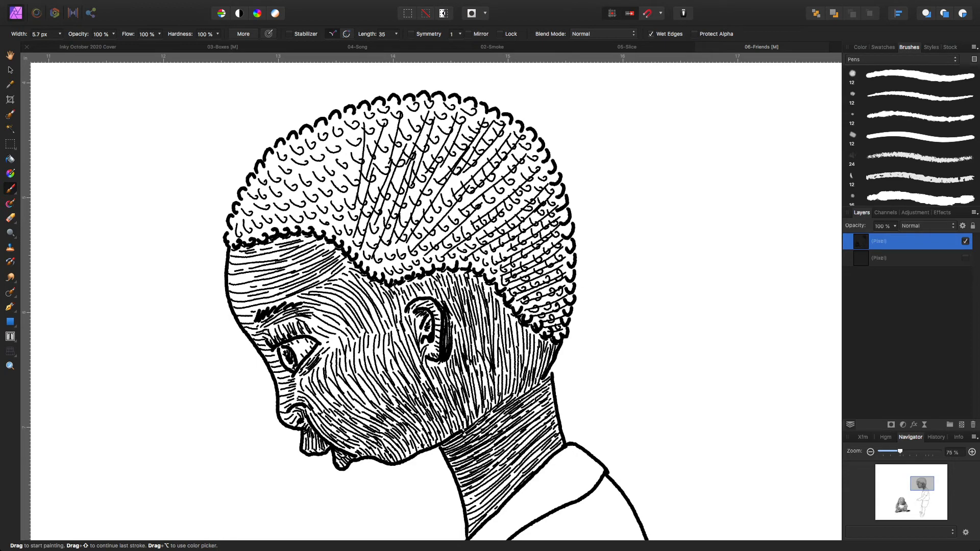
# Hatch the front of the hair with near-vertical strokes, then fill the open spots along the crown and above the ear
pyautogui.moveTo(343, 215)
pyautogui.mouseDown()
pyautogui.moveTo(351, 133)
pyautogui.moveTo(328, 142)
pyautogui.mouseUp()
pyautogui.moveTo(303, 216)
pyautogui.mouseDown()
pyautogui.moveTo(306, 156)
pyautogui.moveTo(281, 161)
pyautogui.mouseUp()
pyautogui.moveTo(262, 219)
pyautogui.mouseDown()
pyautogui.moveTo(270, 179)
pyautogui.moveTo(258, 195)
pyautogui.mouseUp()
pyautogui.moveTo(239, 236)
pyautogui.mouseDown()
pyautogui.moveTo(284, 175)
pyautogui.moveTo(302, 222)
pyautogui.mouseUp()
pyautogui.moveTo(310, 137); pyautogui.dragTo(315, 220)
pyautogui.moveTo(333, 134); pyautogui.dragTo(338, 231)
pyautogui.moveTo(377, 111); pyautogui.dragTo(368, 145)
pyautogui.moveTo(395, 107)
pyautogui.mouseDown()
pyautogui.moveTo(375, 184)
pyautogui.moveTo(402, 149)
pyautogui.mouseUp()
pyautogui.moveTo(447, 107); pyautogui.dragTo(428, 163)
pyautogui.moveTo(476, 110); pyautogui.dragTo(451, 162)
pyautogui.moveTo(386, 236)
pyautogui.mouseDown()
pyautogui.moveTo(375, 273)
pyautogui.moveTo(486, 265)
pyautogui.mouseUp()
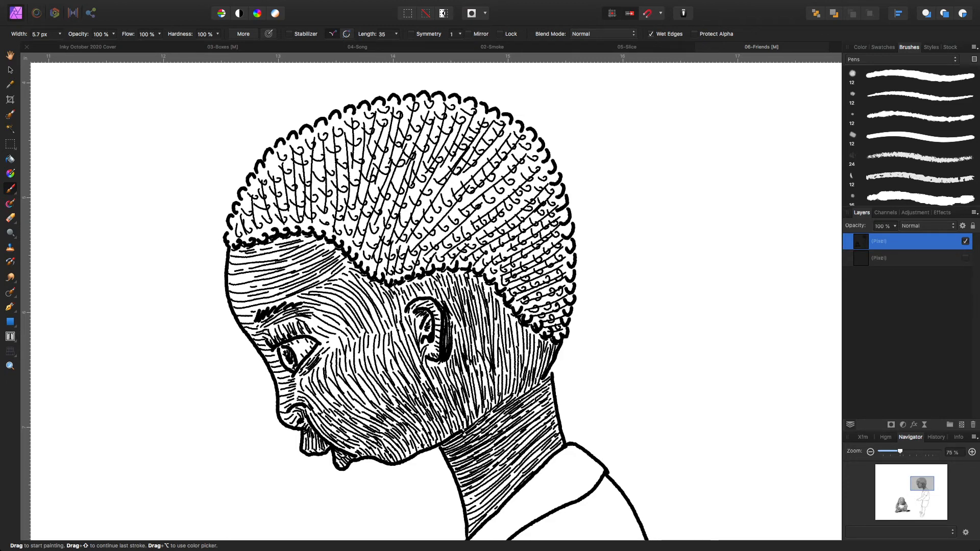
# Make the hair hatching denser above the ear and over the forehead with short strokes between the existing lines
pyautogui.moveTo(427, 225); pyautogui.dragTo(454, 186)
pyautogui.moveTo(432, 241); pyautogui.dragTo(456, 217)
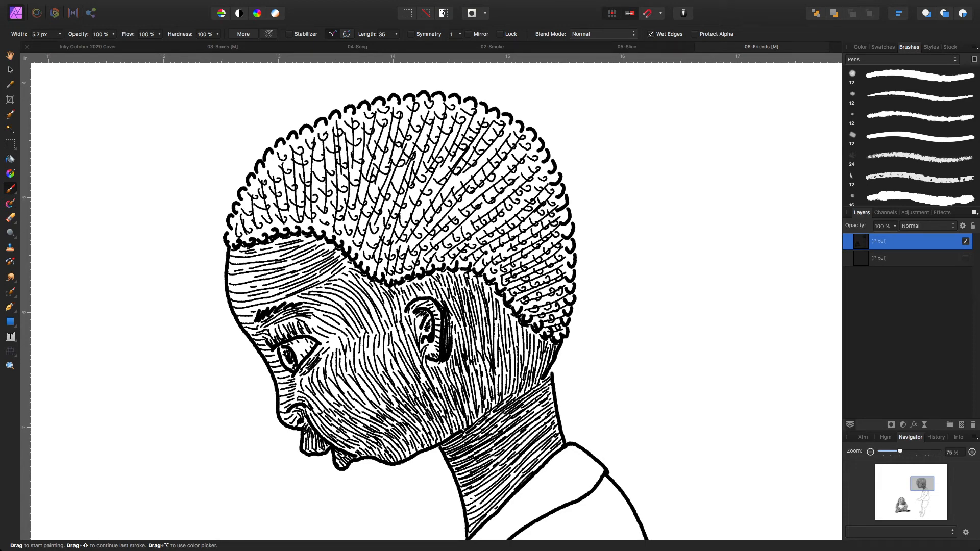
pyautogui.moveTo(319, 177); pyautogui.dragTo(319, 137)
pyautogui.moveTo(317, 230); pyautogui.dragTo(317, 187)
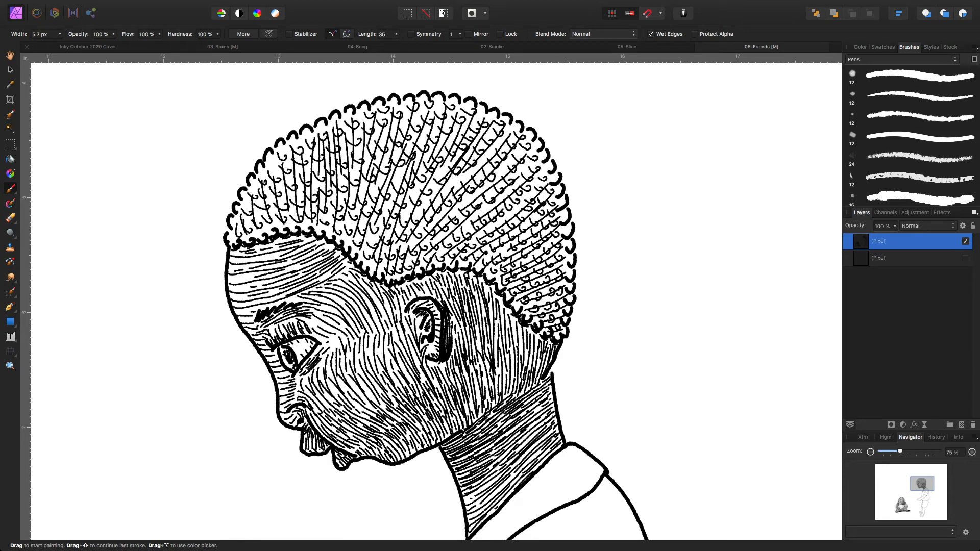
pyautogui.moveTo(325, 232); pyautogui.dragTo(333, 195)
pyautogui.moveTo(281, 227)
pyautogui.mouseDown()
pyautogui.moveTo(289, 198)
pyautogui.moveTo(267, 206)
pyautogui.moveTo(276, 156)
pyautogui.moveTo(300, 144)
pyautogui.mouseUp()
pyautogui.moveTo(305, 181); pyautogui.dragTo(311, 141)
pyautogui.moveTo(299, 215)
pyautogui.mouseDown()
pyautogui.moveTo(302, 184)
pyautogui.moveTo(315, 178)
pyautogui.mouseUp()
pyautogui.moveTo(336, 228); pyautogui.dragTo(344, 175)
# Fill the remaining gaps in the hair hatching from the temple across the crown and down the back of the head
pyautogui.moveTo(348, 235); pyautogui.dragTo(357, 207)
pyautogui.moveTo(356, 243); pyautogui.dragTo(372, 193)
pyautogui.moveTo(363, 264); pyautogui.dragTo(399, 176)
pyautogui.moveTo(381, 223); pyautogui.dragTo(387, 209)
pyautogui.moveTo(408, 141)
pyautogui.mouseDown()
pyautogui.moveTo(421, 113)
pyautogui.moveTo(443, 105)
pyautogui.mouseUp()
pyautogui.moveTo(406, 213)
pyautogui.mouseDown()
pyautogui.moveTo(423, 177)
pyautogui.moveTo(438, 171)
pyautogui.moveTo(521, 152)
pyautogui.moveTo(537, 163)
pyautogui.mouseUp()
pyautogui.moveTo(504, 217); pyautogui.dragTo(544, 171)
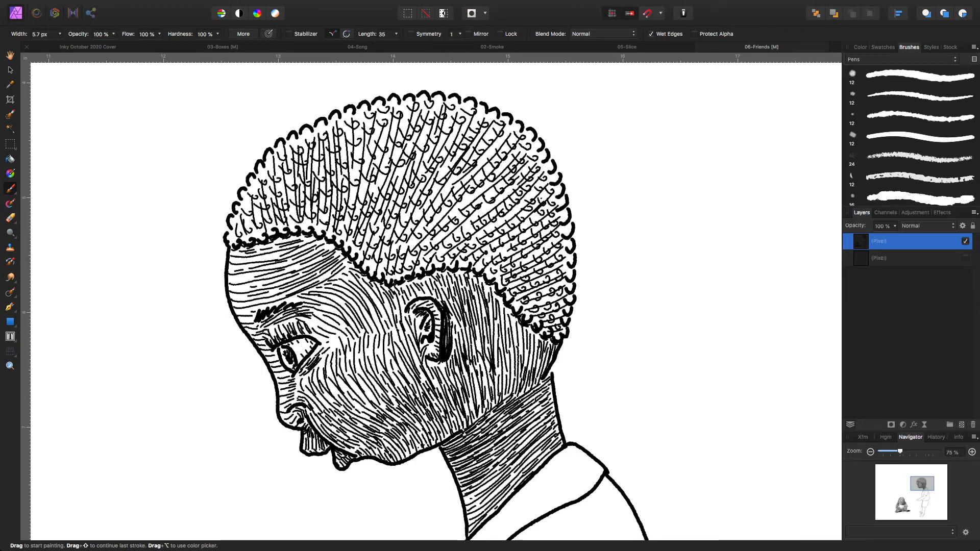
pyautogui.moveTo(517, 209)
pyautogui.mouseDown()
pyautogui.moveTo(544, 181)
pyautogui.moveTo(538, 201)
pyautogui.moveTo(550, 187)
pyautogui.mouseUp()
pyautogui.moveTo(521, 228); pyautogui.dragTo(559, 199)
pyautogui.moveTo(530, 231); pyautogui.dragTo(557, 212)
pyautogui.moveTo(540, 250)
pyautogui.mouseDown()
pyautogui.moveTo(562, 231)
pyautogui.moveTo(560, 293)
pyautogui.mouseUp()
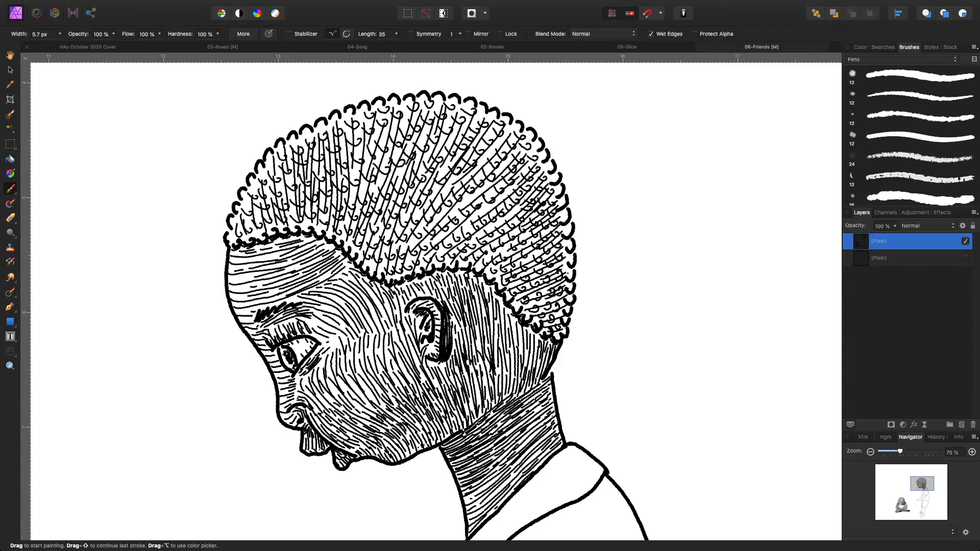
# Add finishing strokes to the hair from above the ear to the forehead, and to the cheek and rear jaw
pyautogui.moveTo(459, 208); pyautogui.dragTo(483, 186)
pyautogui.moveTo(383, 267); pyautogui.dragTo(391, 231)
pyautogui.moveTo(359, 200); pyautogui.dragTo(365, 188)
pyautogui.moveTo(356, 145); pyautogui.dragTo(370, 110)
pyautogui.moveTo(319, 137); pyautogui.dragTo(321, 124)
pyautogui.moveTo(246, 224); pyautogui.dragTo(248, 198)
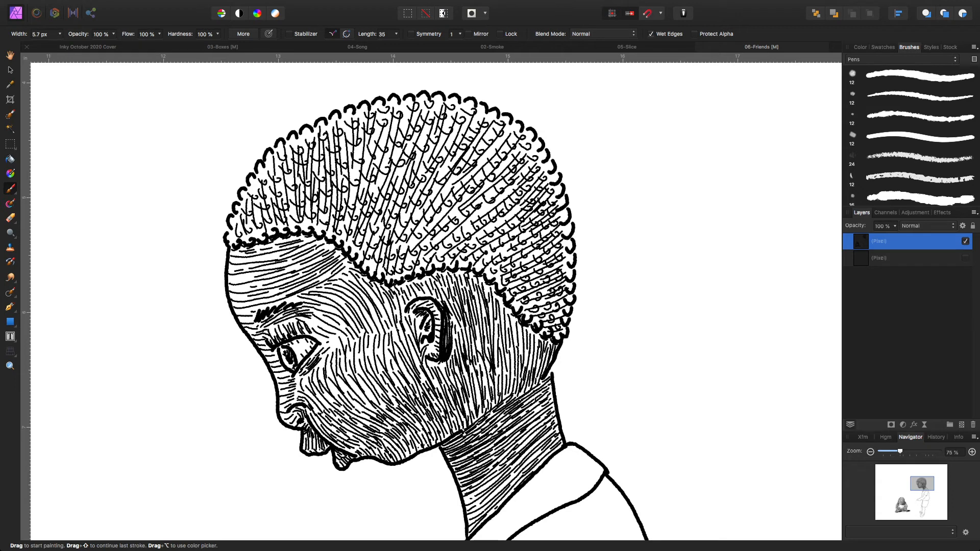
pyautogui.moveTo(519, 327)
pyautogui.mouseDown()
pyautogui.moveTo(528, 363)
pyautogui.moveTo(537, 350)
pyautogui.moveTo(542, 384)
pyautogui.mouseUp()
pyautogui.moveTo(330, 337)
pyautogui.mouseDown()
pyautogui.moveTo(319, 340)
pyautogui.moveTo(343, 341)
pyautogui.mouseUp()
pyautogui.moveTo(322, 307)
pyautogui.mouseDown()
pyautogui.moveTo(344, 306)
pyautogui.moveTo(381, 333)
pyautogui.moveTo(389, 326)
pyautogui.moveTo(405, 344)
pyautogui.mouseUp()
pyautogui.moveTo(411, 344)
pyautogui.mouseDown()
pyautogui.moveTo(425, 383)
pyautogui.moveTo(444, 374)
pyautogui.mouseUp()
# Hatch short strokes along the edge of the shirt collar where it meets the boy's neck
pyautogui.scroll(-10, 524, 292)
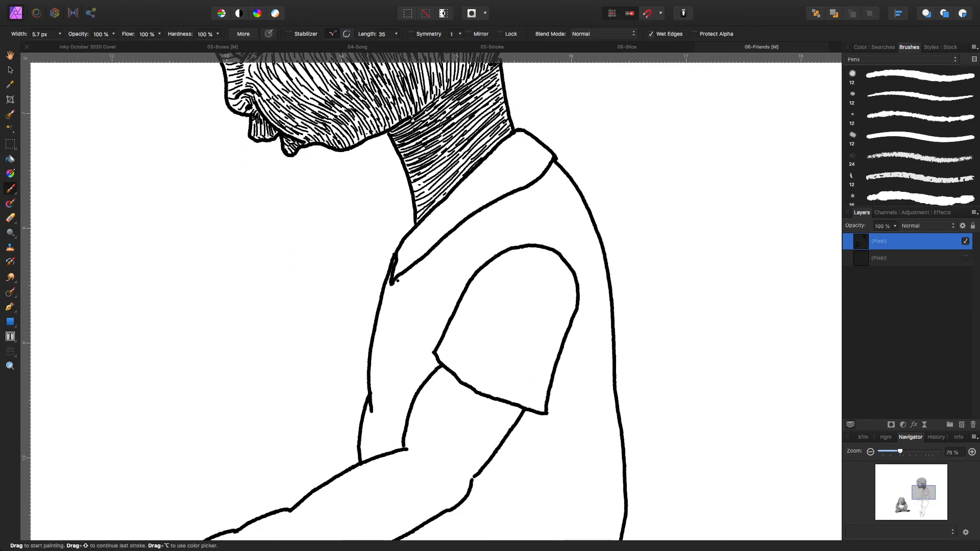
pyautogui.moveTo(515, 134)
pyautogui.mouseDown()
pyautogui.moveTo(523, 139)
pyautogui.moveTo(508, 146)
pyautogui.mouseUp()
pyautogui.moveTo(492, 155); pyautogui.dragTo(501, 153)
pyautogui.moveTo(487, 161)
pyautogui.mouseDown()
pyautogui.moveTo(496, 156)
pyautogui.moveTo(482, 172)
pyautogui.mouseUp()
pyautogui.moveTo(468, 180); pyautogui.dragTo(473, 180)
pyautogui.moveTo(462, 188); pyautogui.dragTo(467, 188)
pyautogui.moveTo(454, 194)
pyautogui.mouseDown()
pyautogui.moveTo(464, 190)
pyautogui.moveTo(442, 207)
pyautogui.mouseUp()
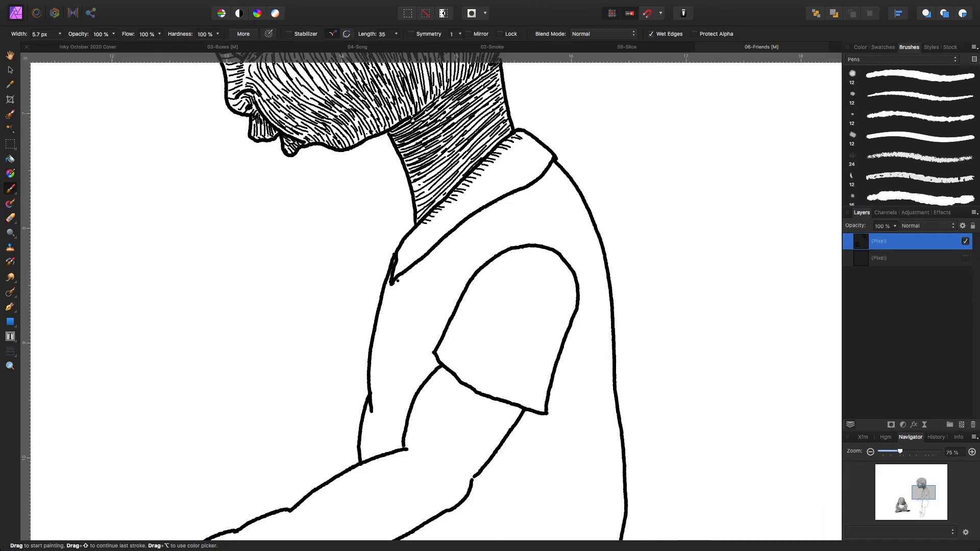
# Fill the collar with curved hatching lines across its width, and thicken its lower edge and pointed tip
pyautogui.moveTo(398, 267); pyautogui.dragTo(409, 249)
pyautogui.moveTo(403, 264)
pyautogui.mouseDown()
pyautogui.moveTo(419, 237)
pyautogui.moveTo(425, 252)
pyautogui.moveTo(432, 246)
pyautogui.mouseUp()
pyautogui.moveTo(418, 227); pyautogui.dragTo(434, 237)
pyautogui.moveTo(424, 221)
pyautogui.mouseDown()
pyautogui.moveTo(445, 233)
pyautogui.moveTo(465, 215)
pyautogui.mouseUp()
pyautogui.moveTo(451, 197); pyautogui.dragTo(498, 199)
pyautogui.moveTo(474, 170); pyautogui.dragTo(515, 190)
pyautogui.moveTo(501, 152); pyautogui.dragTo(531, 176)
pyautogui.moveTo(505, 147)
pyautogui.mouseDown()
pyautogui.moveTo(531, 169)
pyautogui.moveTo(546, 158)
pyautogui.mouseUp()
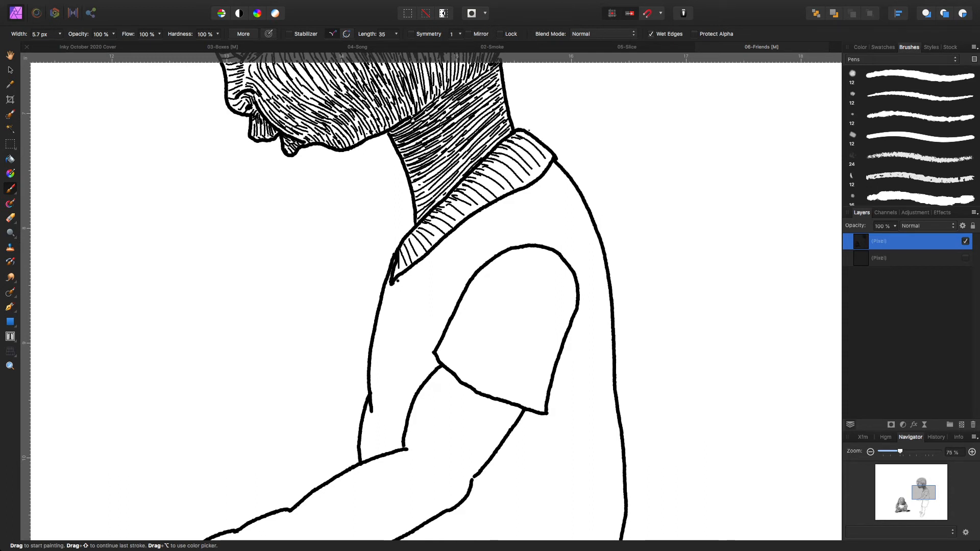
pyautogui.moveTo(432, 251)
pyautogui.mouseDown()
pyautogui.moveTo(413, 270)
pyautogui.moveTo(556, 163)
pyautogui.mouseUp()
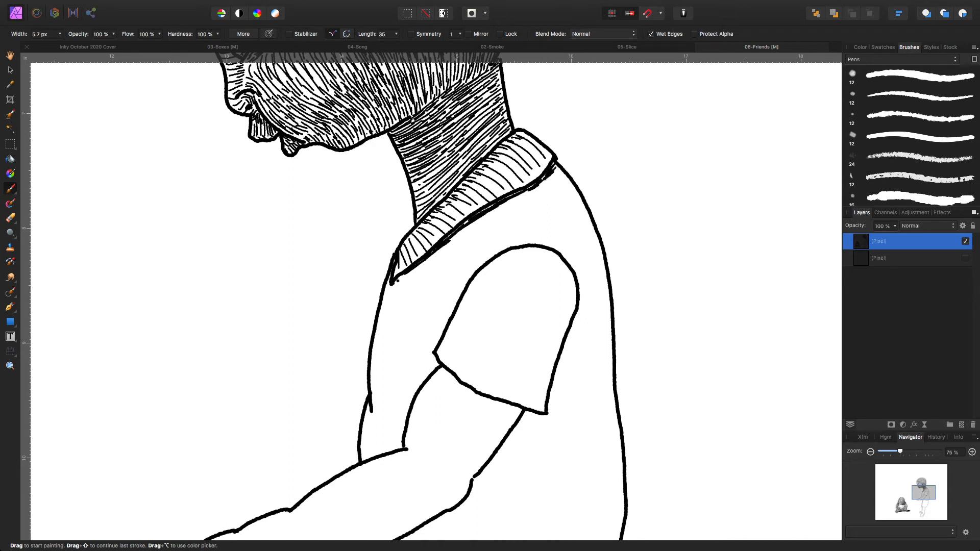
pyautogui.moveTo(397, 282)
pyautogui.mouseDown()
pyautogui.moveTo(405, 275)
pyautogui.moveTo(400, 286)
pyautogui.mouseUp()
# Hatch a dense shadow on the shirt behind the rear edge of the sleeve, using long near-vertical strokes
pyautogui.moveTo(578, 313); pyautogui.dragTo(567, 351)
pyautogui.moveTo(577, 314); pyautogui.dragTo(553, 391)
pyautogui.moveTo(571, 331); pyautogui.dragTo(550, 405)
pyautogui.moveTo(553, 387); pyautogui.dragTo(550, 415)
pyautogui.moveTo(565, 374); pyautogui.dragTo(555, 412)
pyautogui.moveTo(581, 322); pyautogui.dragTo(562, 380)
pyautogui.moveTo(582, 299); pyautogui.dragTo(564, 395)
pyautogui.moveTo(582, 331); pyautogui.dragTo(561, 411)
pyautogui.moveTo(568, 369); pyautogui.dragTo(561, 403)
pyautogui.moveTo(588, 307); pyautogui.dragTo(568, 395)
pyautogui.moveTo(587, 324); pyautogui.dragTo(571, 398)
pyautogui.moveTo(590, 285)
pyautogui.mouseDown()
pyautogui.moveTo(578, 345)
pyautogui.moveTo(584, 306)
pyautogui.mouseUp()
pyautogui.moveTo(583, 279); pyautogui.dragTo(577, 389)
pyautogui.moveTo(599, 303); pyautogui.dragTo(579, 399)
pyautogui.moveTo(594, 319); pyautogui.dragTo(576, 403)
pyautogui.moveTo(570, 384); pyautogui.dragTo(566, 407)
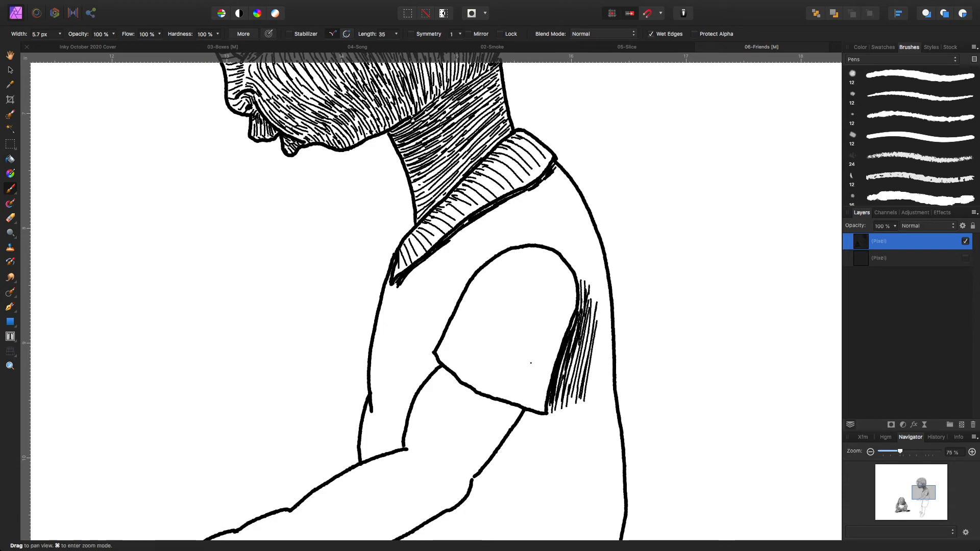
# Hatch a dark shadow on the shirt behind the upper arm, from the sleeve's hem down to the elbow
pyautogui.scroll(-5, 531, 363)
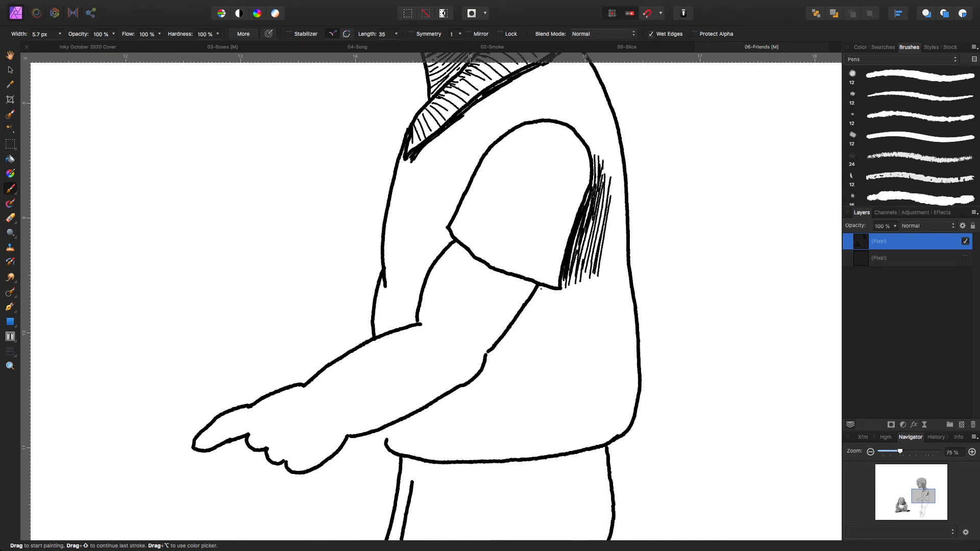
pyautogui.moveTo(551, 288)
pyautogui.mouseDown()
pyautogui.moveTo(538, 289)
pyautogui.moveTo(498, 349)
pyautogui.mouseUp()
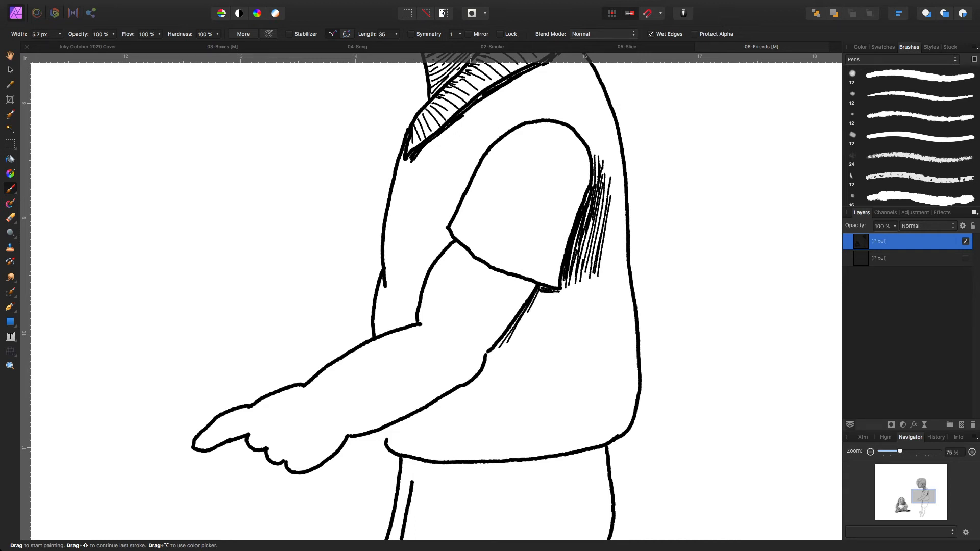
pyautogui.moveTo(533, 304); pyautogui.dragTo(493, 357)
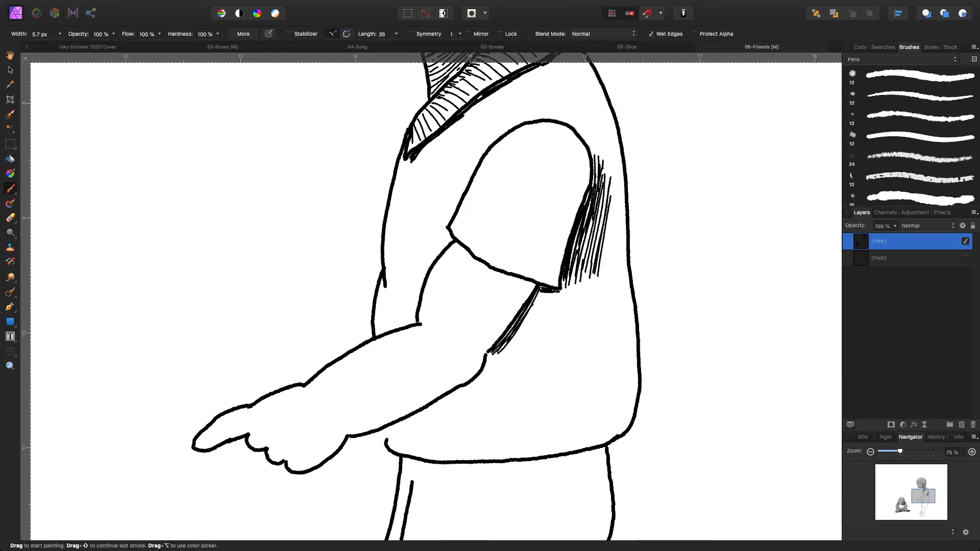
pyautogui.moveTo(541, 296); pyautogui.dragTo(520, 342)
pyautogui.moveTo(548, 295); pyautogui.dragTo(508, 364)
pyautogui.moveTo(531, 324)
pyautogui.mouseDown()
pyautogui.moveTo(495, 358)
pyautogui.moveTo(503, 365)
pyautogui.mouseUp()
pyautogui.moveTo(514, 339)
pyautogui.mouseDown()
pyautogui.moveTo(495, 356)
pyautogui.moveTo(500, 366)
pyautogui.mouseUp()
pyautogui.moveTo(513, 343); pyautogui.dragTo(495, 363)
# Continue the arm's shadow on the shirt around the elbow and start it along the underside of the forearm
pyautogui.scroll(-5, 434, 297)
pyautogui.hscroll(-3, 434, 296)
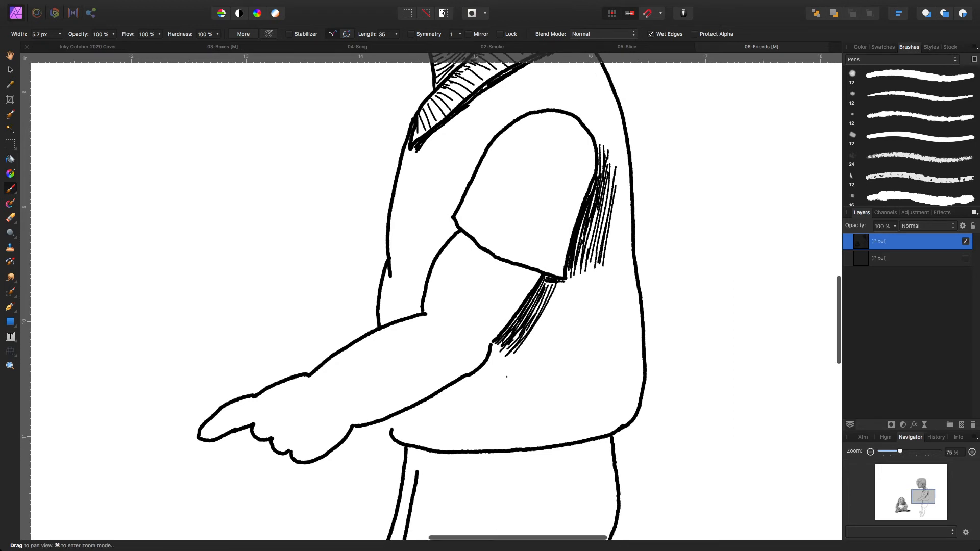
pyautogui.moveTo(534, 284); pyautogui.dragTo(521, 313)
pyautogui.moveTo(534, 284); pyautogui.dragTo(509, 319)
pyautogui.moveTo(526, 299); pyautogui.dragTo(508, 317)
pyautogui.moveTo(536, 285)
pyautogui.mouseDown()
pyautogui.moveTo(516, 325)
pyautogui.moveTo(454, 349)
pyautogui.mouseUp()
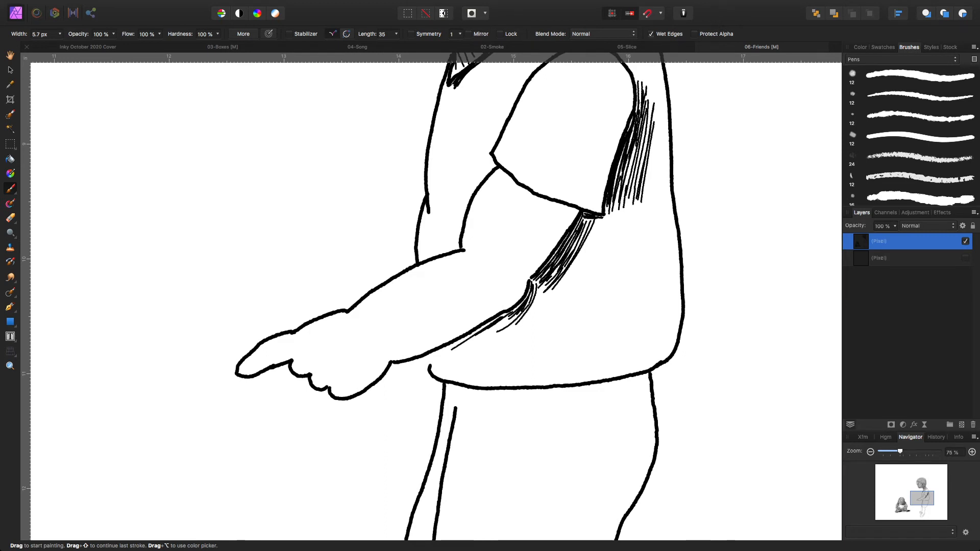
# Extend the forearm shadow to the shirt's lower front corner and draw short upright strokes along the shirt hem
pyautogui.moveTo(500, 322)
pyautogui.mouseDown()
pyautogui.moveTo(444, 355)
pyautogui.moveTo(441, 367)
pyautogui.moveTo(464, 368)
pyautogui.moveTo(449, 379)
pyautogui.mouseUp()
pyautogui.moveTo(496, 329); pyautogui.dragTo(438, 378)
pyautogui.moveTo(482, 335); pyautogui.dragTo(432, 371)
pyautogui.moveTo(514, 321)
pyautogui.mouseDown()
pyautogui.moveTo(458, 382)
pyautogui.moveTo(504, 342)
pyautogui.mouseUp()
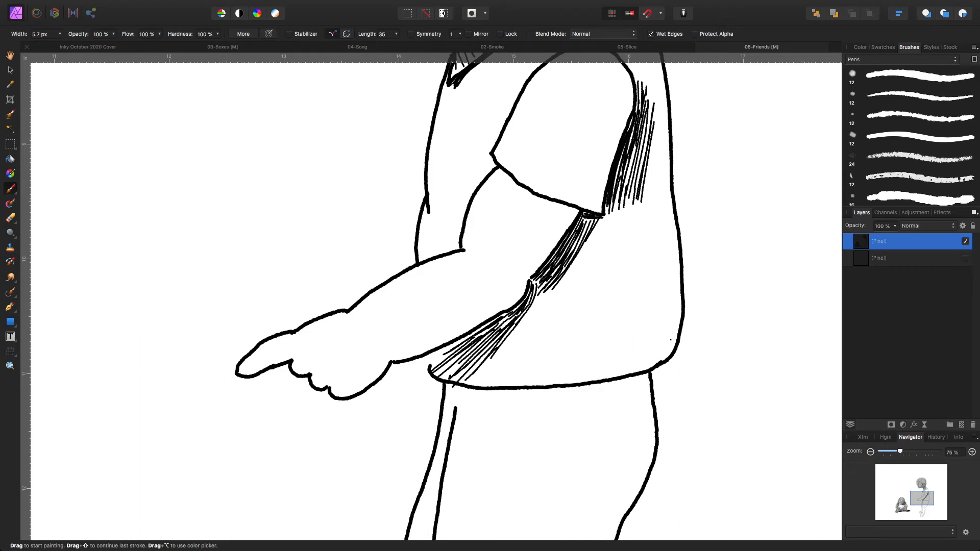
pyautogui.moveTo(671, 336)
pyautogui.mouseDown()
pyautogui.moveTo(665, 357)
pyautogui.moveTo(621, 376)
pyautogui.moveTo(494, 387)
pyautogui.moveTo(442, 380)
pyautogui.mouseUp()
pyautogui.moveTo(452, 360)
pyautogui.mouseDown()
pyautogui.moveTo(438, 377)
pyautogui.moveTo(432, 369)
pyautogui.moveTo(486, 387)
pyautogui.mouseUp()
# Hatch the shirt's shoulder and chest with parallel diagonal lines running from below the collar down to the front edge
pyautogui.scroll(5, 434, 301)
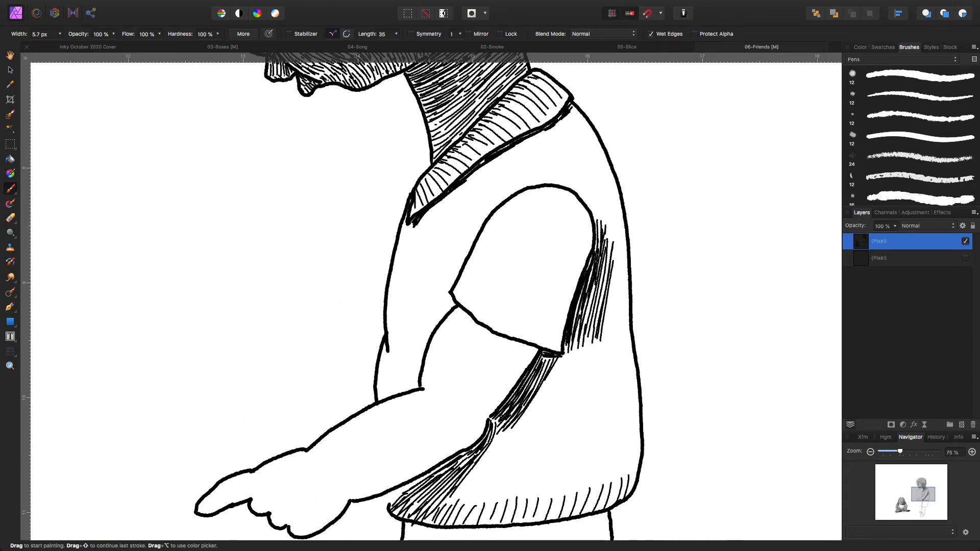
pyautogui.moveTo(576, 109); pyautogui.dragTo(396, 255)
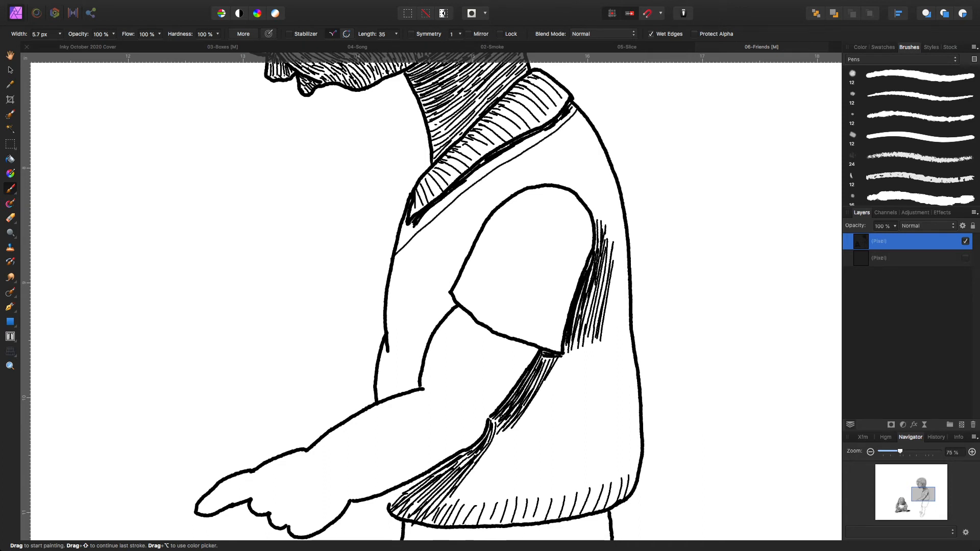
pyautogui.moveTo(581, 119); pyautogui.dragTo(392, 273)
pyautogui.moveTo(585, 123)
pyautogui.mouseDown()
pyautogui.moveTo(467, 210)
pyautogui.moveTo(389, 289)
pyautogui.mouseUp()
pyautogui.moveTo(592, 132)
pyautogui.mouseDown()
pyautogui.moveTo(476, 215)
pyautogui.moveTo(386, 307)
pyautogui.mouseUp()
pyautogui.moveTo(598, 135); pyautogui.dragTo(548, 182)
pyautogui.moveTo(483, 225); pyautogui.dragTo(389, 320)
pyautogui.moveTo(602, 148); pyautogui.dragTo(564, 185)
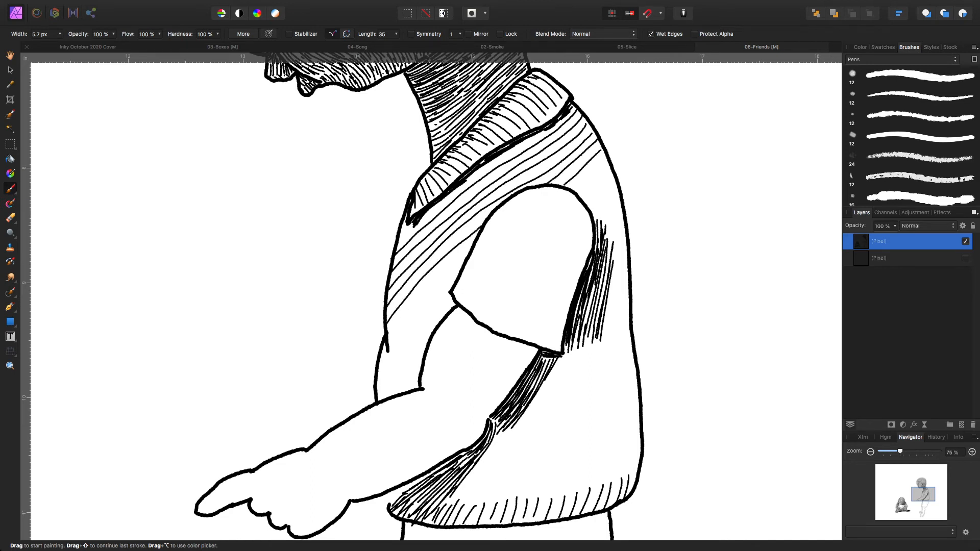
pyautogui.moveTo(472, 248); pyautogui.dragTo(388, 340)
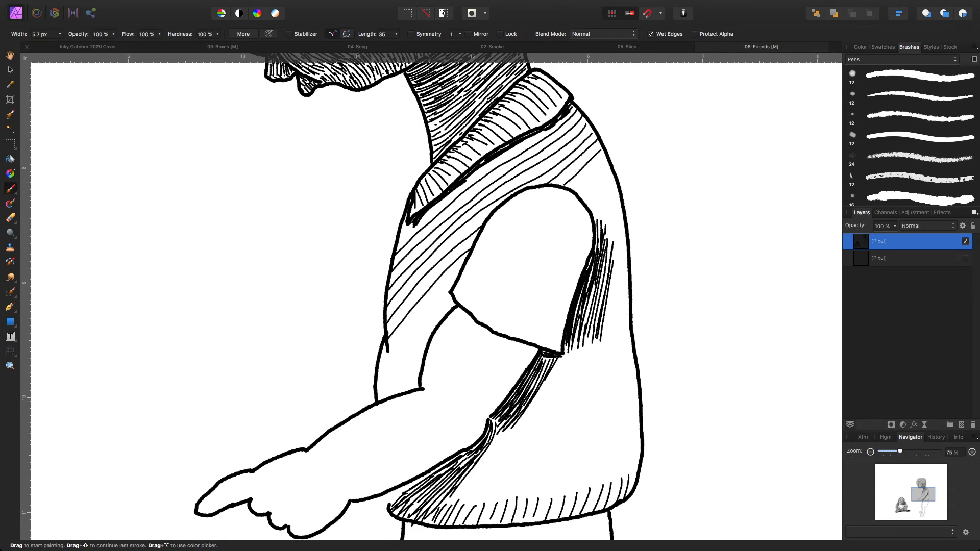
pyautogui.moveTo(608, 160); pyautogui.dragTo(577, 191)
pyautogui.moveTo(457, 277); pyautogui.dragTo(392, 352)
pyautogui.moveTo(392, 355); pyautogui.dragTo(378, 370)
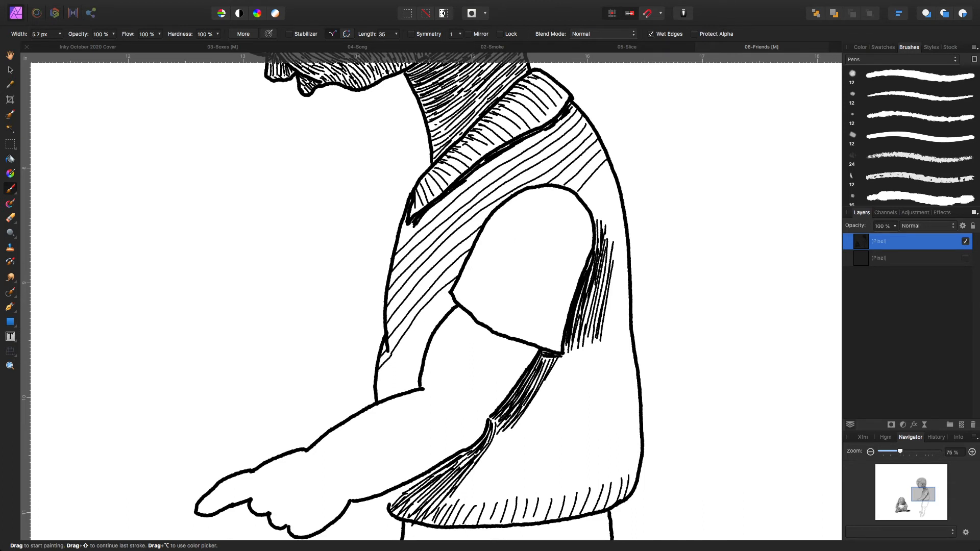
# Continue the parallel hatching down the shirt's back behind the sleeve and across the lower shirt to the hem
pyautogui.moveTo(611, 167)
pyautogui.mouseDown()
pyautogui.moveTo(587, 205)
pyautogui.moveTo(602, 203)
pyautogui.moveTo(592, 214)
pyautogui.moveTo(597, 234)
pyautogui.moveTo(607, 233)
pyautogui.moveTo(608, 281)
pyautogui.moveTo(592, 291)
pyautogui.moveTo(584, 311)
pyautogui.moveTo(602, 311)
pyautogui.moveTo(583, 325)
pyautogui.moveTo(602, 337)
pyautogui.moveTo(550, 365)
pyautogui.mouseUp()
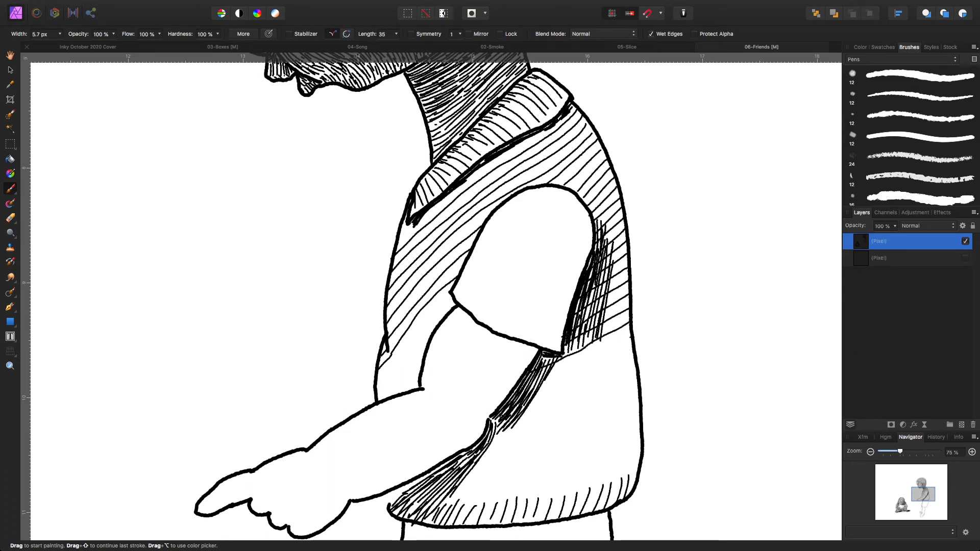
pyautogui.moveTo(631, 340); pyautogui.dragTo(540, 383)
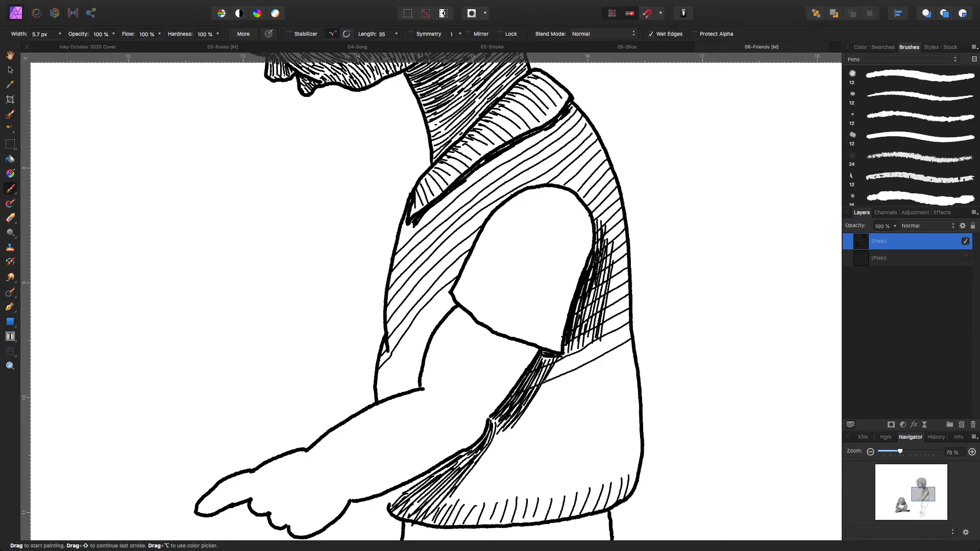
pyautogui.moveTo(632, 357); pyautogui.dragTo(527, 408)
pyautogui.moveTo(638, 378); pyautogui.dragTo(512, 424)
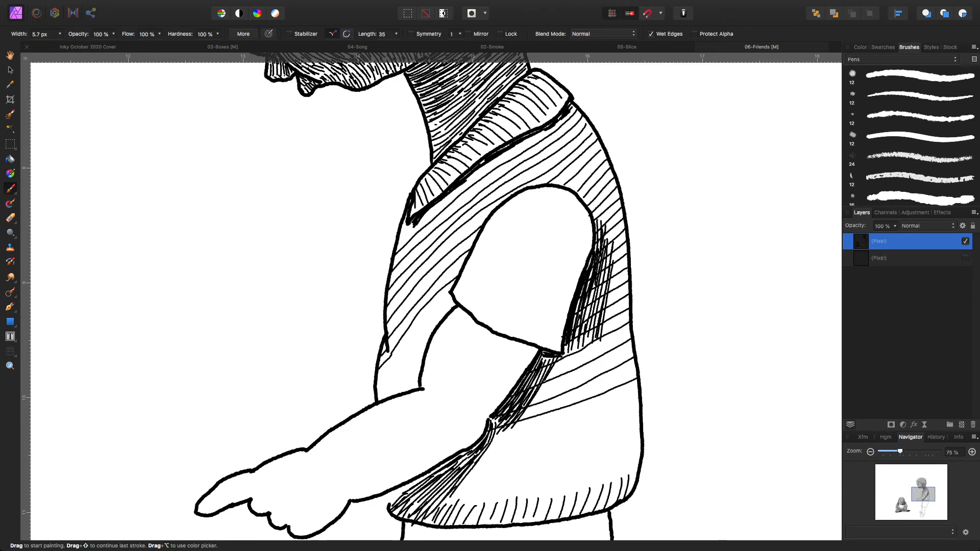
pyautogui.moveTo(638, 395); pyautogui.dragTo(485, 446)
pyautogui.moveTo(638, 412); pyautogui.dragTo(451, 467)
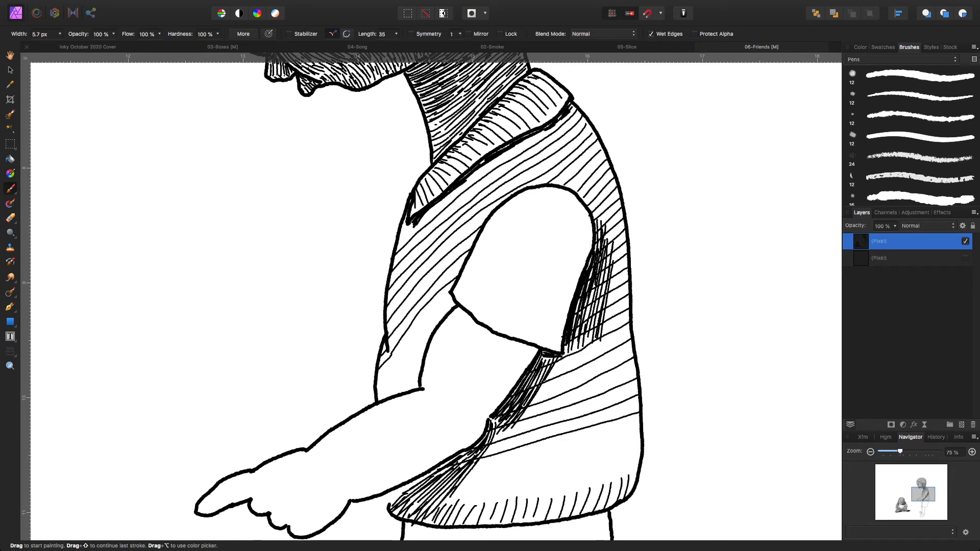
pyautogui.moveTo(637, 428); pyautogui.dragTo(416, 484)
pyautogui.moveTo(639, 444)
pyautogui.mouseDown()
pyautogui.moveTo(531, 477)
pyautogui.moveTo(396, 496)
pyautogui.mouseUp()
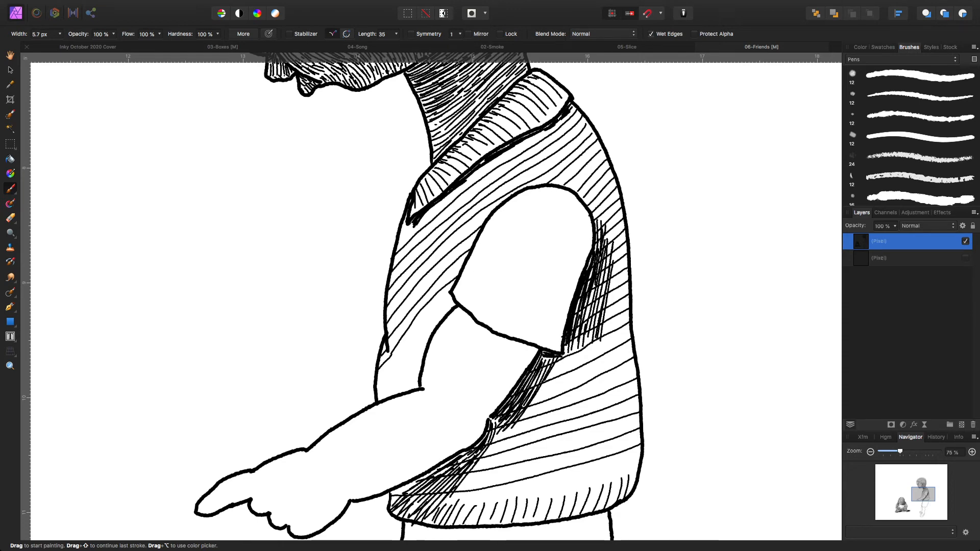
pyautogui.scroll(-3, 663, 381)
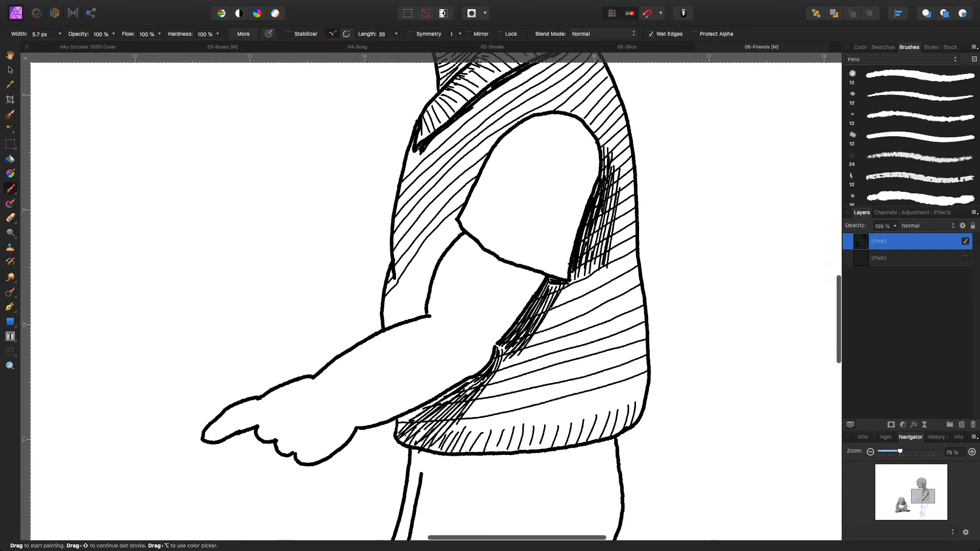
pyautogui.moveTo(429, 435)
pyautogui.mouseDown()
pyautogui.moveTo(594, 401)
pyautogui.moveTo(642, 380)
pyautogui.mouseUp()
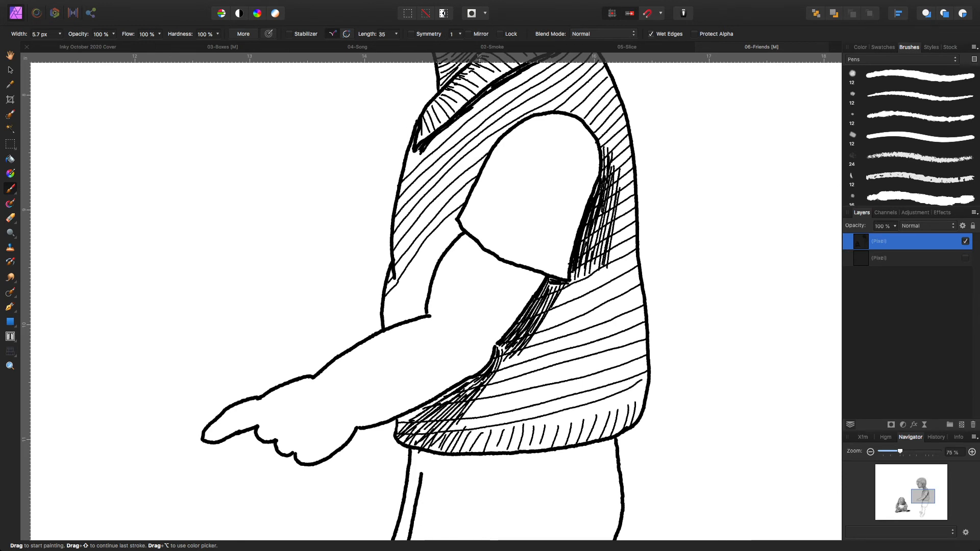
# Cross the upright strokes along the shirt hem with lengthwise lines, densest toward the back corner
pyautogui.moveTo(417, 445)
pyautogui.mouseDown()
pyautogui.moveTo(572, 420)
pyautogui.moveTo(641, 393)
pyautogui.mouseUp()
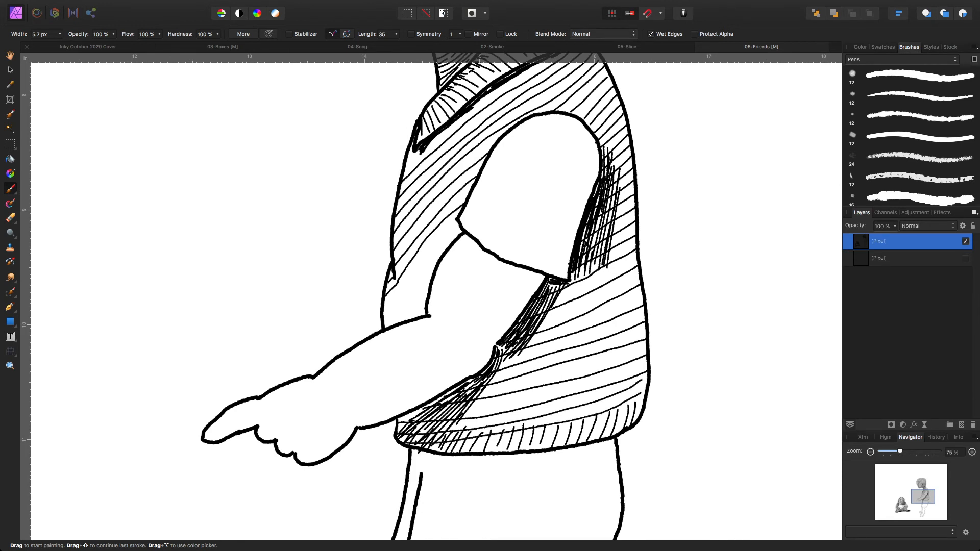
pyautogui.moveTo(461, 452); pyautogui.dragTo(643, 400)
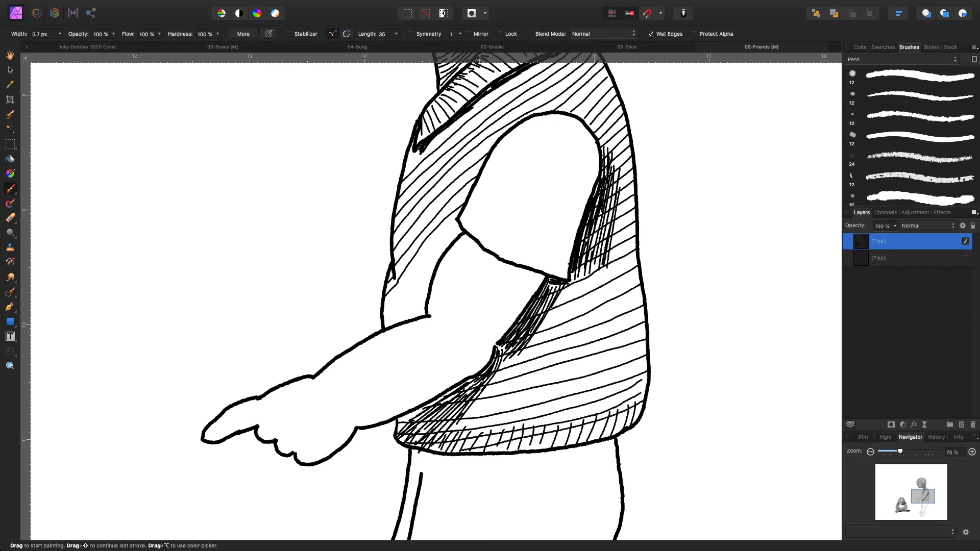
pyautogui.moveTo(553, 447); pyautogui.dragTo(634, 409)
# Fill the gap at the shirt's lower front, between the front edge and the bend of the arm, with diagonal hatching
pyautogui.scroll(5, 432, 296)
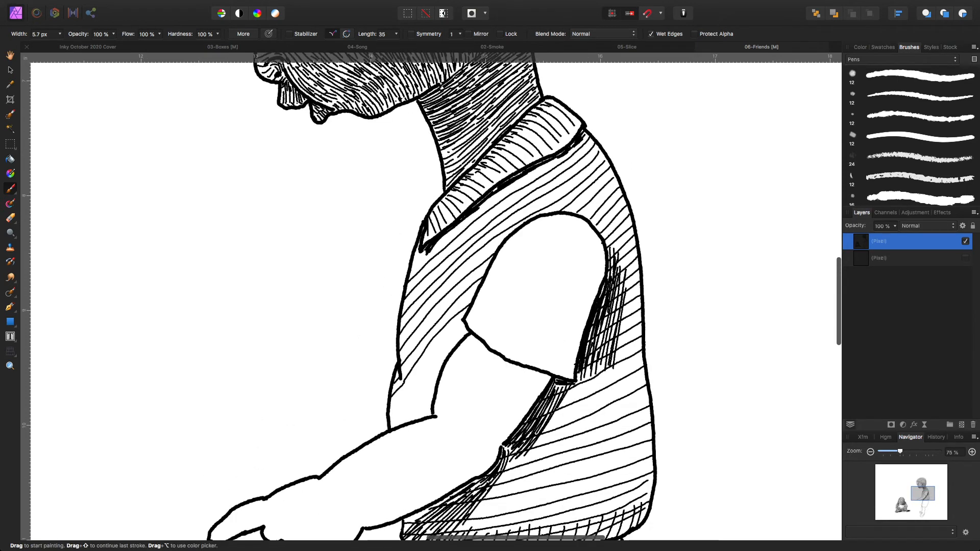
pyautogui.moveTo(390, 408); pyautogui.dragTo(463, 331)
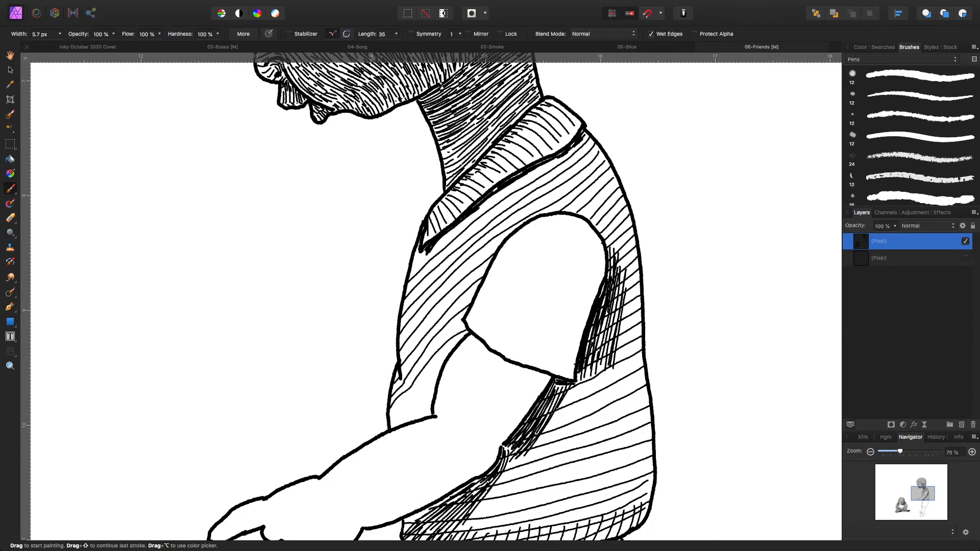
pyautogui.moveTo(390, 420); pyautogui.dragTo(438, 369)
pyautogui.moveTo(393, 427)
pyautogui.mouseDown()
pyautogui.moveTo(431, 396)
pyautogui.moveTo(427, 409)
pyautogui.mouseUp()
# Add in-between diagonal lines to darken the shirt from behind the collar over the shoulder and down the upper back
pyautogui.moveTo(587, 147); pyautogui.dragTo(545, 179)
pyautogui.moveTo(597, 150)
pyautogui.mouseDown()
pyautogui.moveTo(533, 200)
pyautogui.moveTo(591, 169)
pyautogui.moveTo(533, 209)
pyautogui.mouseUp()
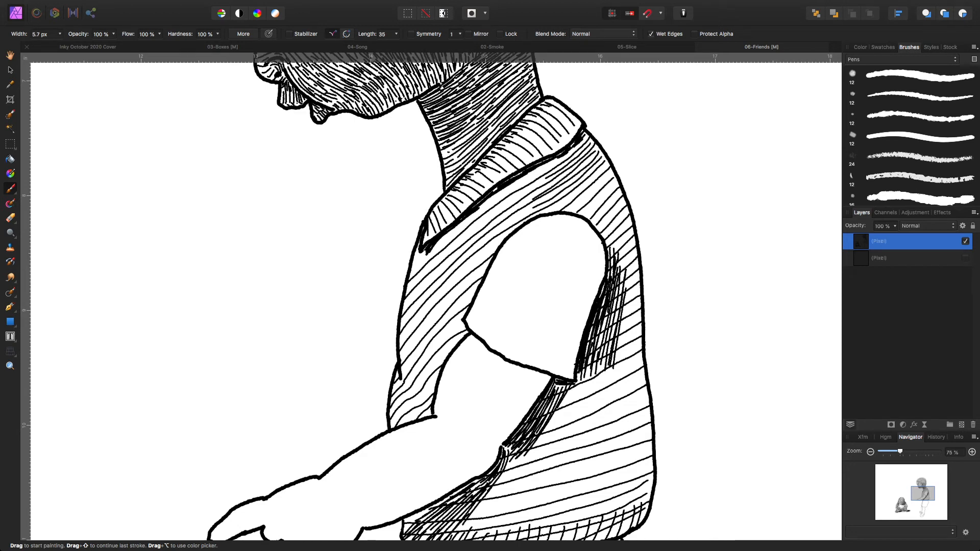
pyautogui.moveTo(607, 166)
pyautogui.mouseDown()
pyautogui.moveTo(551, 210)
pyautogui.moveTo(594, 188)
pyautogui.moveTo(565, 213)
pyautogui.mouseUp()
pyautogui.moveTo(618, 184)
pyautogui.mouseDown()
pyautogui.moveTo(583, 215)
pyautogui.moveTo(600, 225)
pyautogui.moveTo(616, 269)
pyautogui.moveTo(627, 272)
pyautogui.moveTo(602, 325)
pyautogui.moveTo(612, 335)
pyautogui.moveTo(595, 345)
pyautogui.moveTo(628, 337)
pyautogui.moveTo(578, 379)
pyautogui.mouseUp()
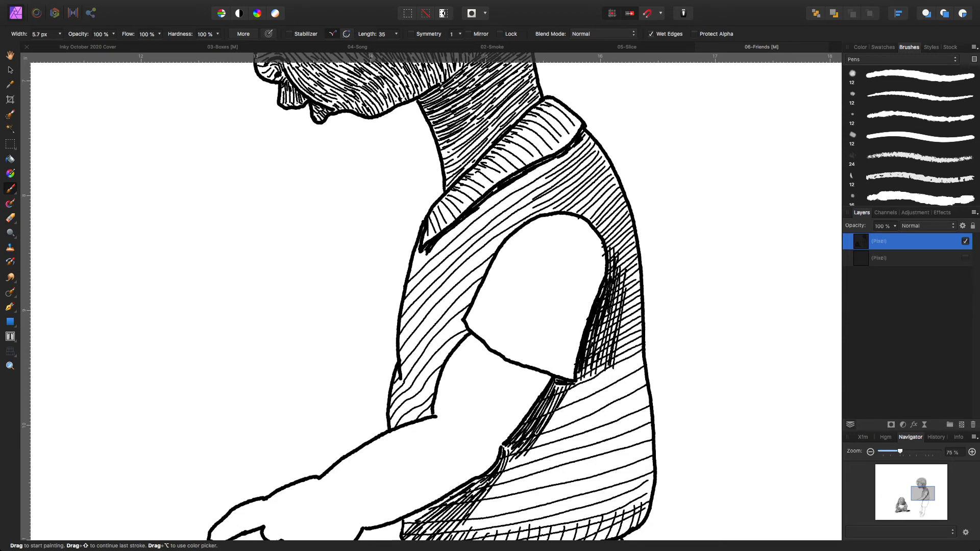
# Double the hatching down the shirt's lower back to the hem and add lines on the chest between collar and sleeve
pyautogui.moveTo(643, 359); pyautogui.dragTo(563, 400)
pyautogui.moveTo(646, 376); pyautogui.dragTo(550, 422)
pyautogui.moveTo(621, 410); pyautogui.dragTo(532, 445)
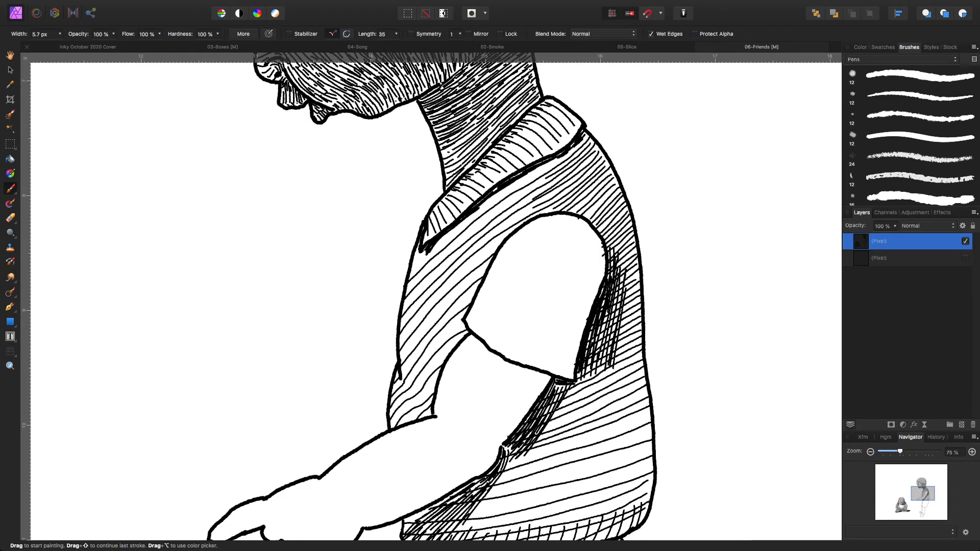
pyautogui.moveTo(648, 419)
pyautogui.mouseDown()
pyautogui.moveTo(508, 463)
pyautogui.moveTo(517, 387)
pyautogui.mouseUp()
pyautogui.press('space')
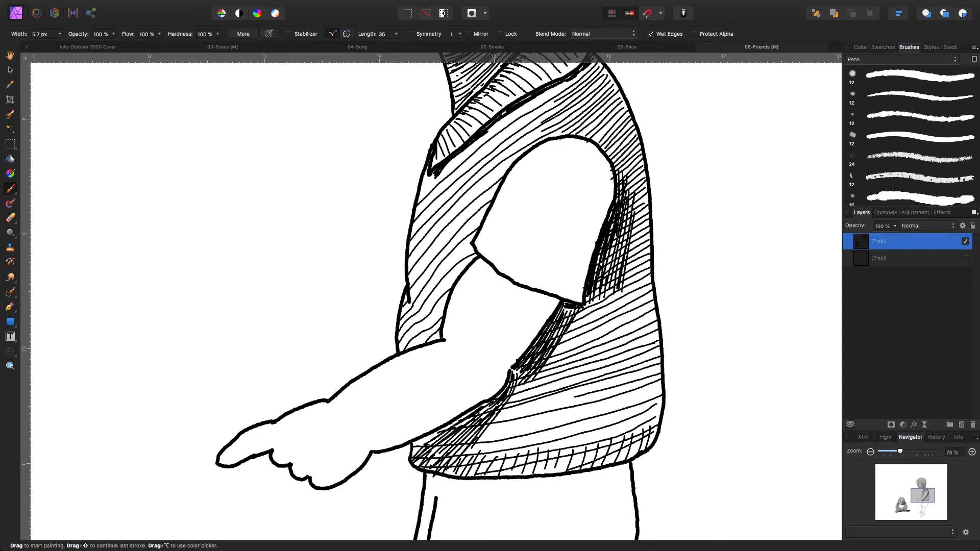
pyautogui.moveTo(658, 392); pyautogui.dragTo(494, 433)
pyautogui.moveTo(662, 399); pyautogui.dragTo(507, 443)
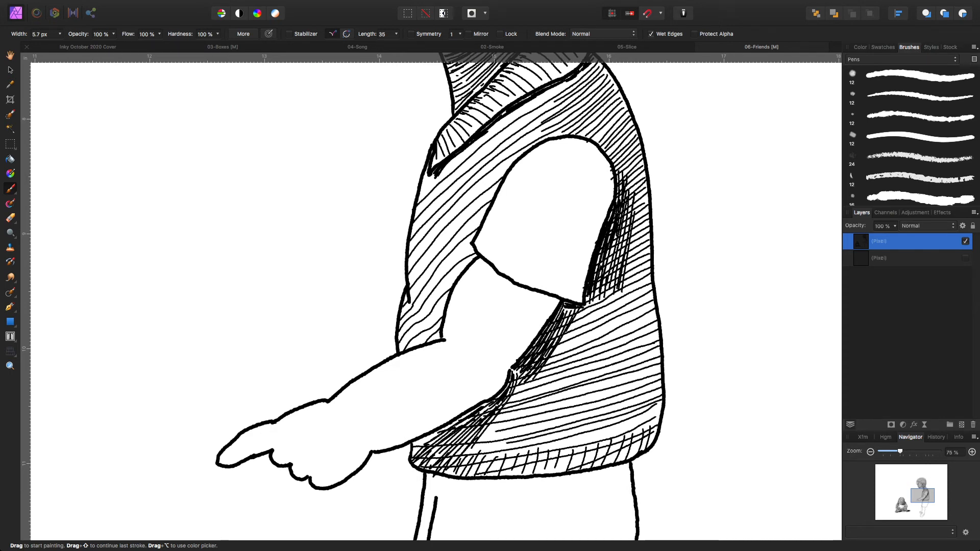
pyautogui.moveTo(659, 408); pyautogui.dragTo(551, 443)
pyautogui.moveTo(659, 423); pyautogui.dragTo(547, 470)
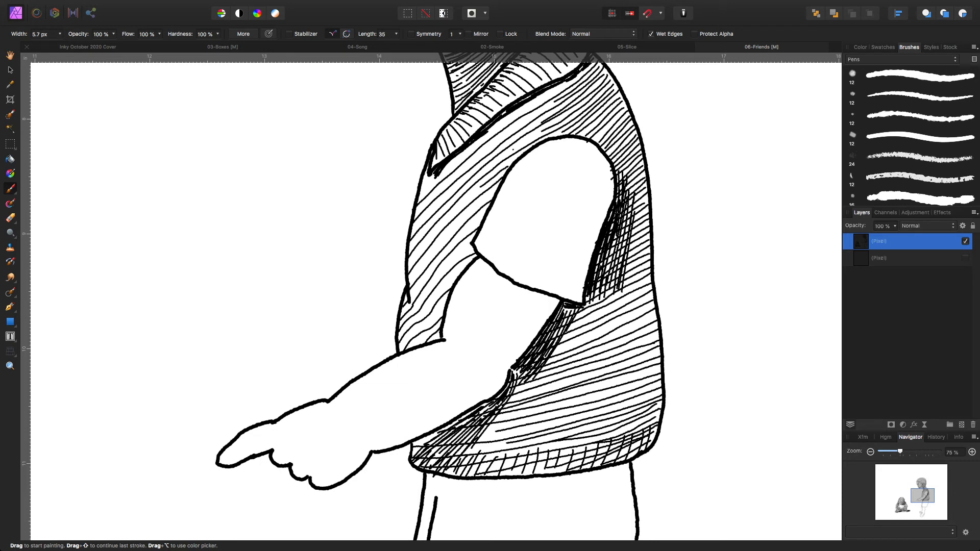
pyautogui.moveTo(503, 136); pyautogui.dragTo(549, 103)
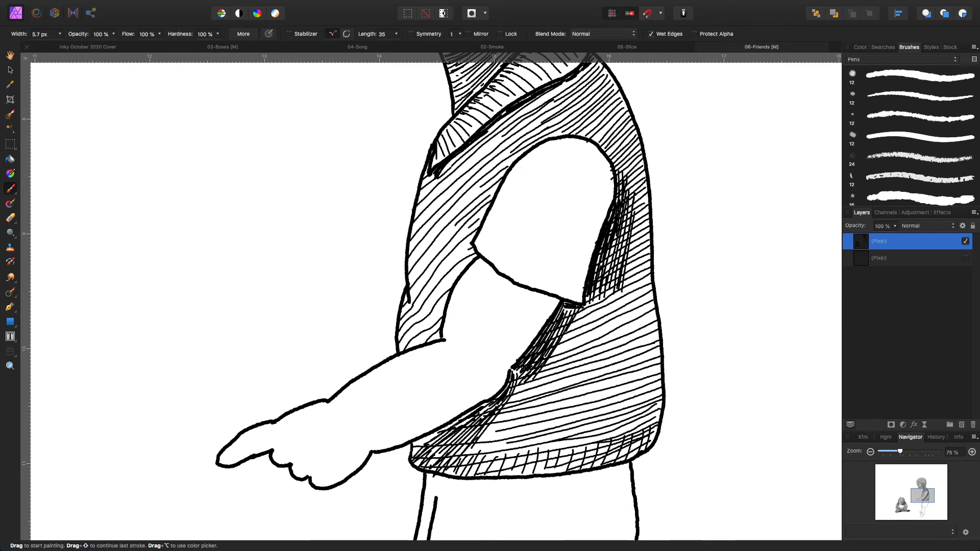
# Draw widely spaced curved contour lines across the sleeve from the shoulder down to the cuff
pyautogui.moveTo(565, 303)
pyautogui.mouseDown()
pyautogui.moveTo(552, 475)
pyautogui.moveTo(574, 378)
pyautogui.mouseUp()
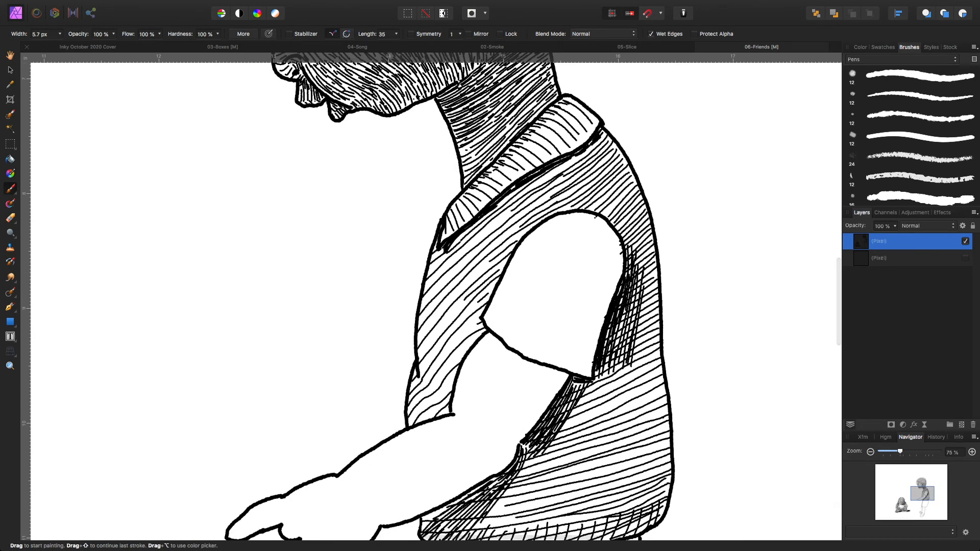
pyautogui.moveTo(582, 215)
pyautogui.mouseDown()
pyautogui.moveTo(610, 226)
pyautogui.moveTo(567, 224)
pyautogui.moveTo(607, 232)
pyautogui.mouseUp()
pyautogui.moveTo(605, 230); pyautogui.dragTo(614, 233)
pyautogui.moveTo(548, 224); pyautogui.dragTo(592, 243)
pyautogui.moveTo(592, 245); pyautogui.dragTo(617, 242)
pyautogui.moveTo(539, 229)
pyautogui.mouseDown()
pyautogui.moveTo(618, 248)
pyautogui.moveTo(549, 251)
pyautogui.moveTo(621, 261)
pyautogui.mouseUp()
pyautogui.moveTo(517, 252)
pyautogui.mouseDown()
pyautogui.moveTo(540, 263)
pyautogui.moveTo(619, 278)
pyautogui.moveTo(533, 282)
pyautogui.moveTo(615, 295)
pyautogui.mouseUp()
pyautogui.moveTo(501, 284); pyautogui.dragTo(606, 317)
pyautogui.moveTo(493, 301)
pyautogui.mouseDown()
pyautogui.moveTo(545, 325)
pyautogui.moveTo(602, 329)
pyautogui.mouseUp()
pyautogui.moveTo(488, 310)
pyautogui.mouseDown()
pyautogui.moveTo(560, 352)
pyautogui.moveTo(595, 353)
pyautogui.mouseUp()
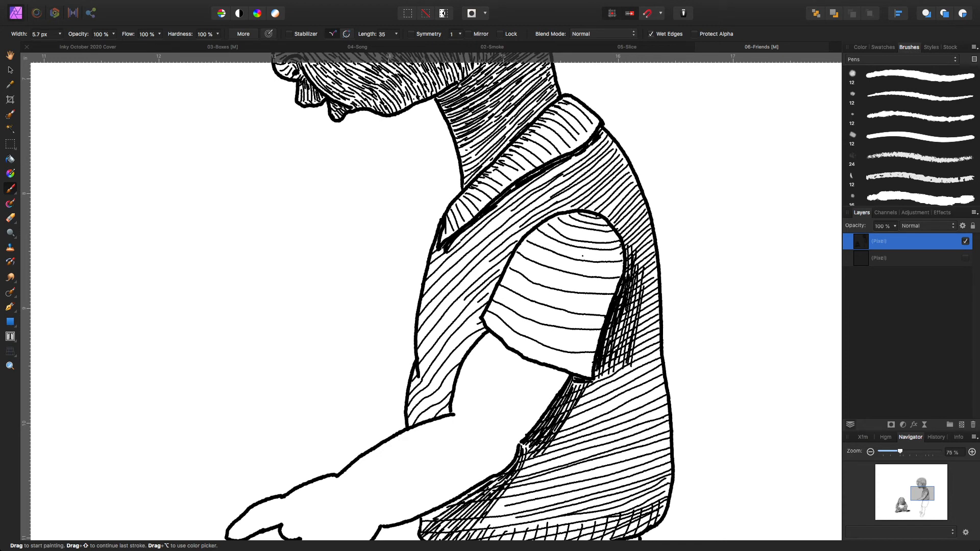
# Add shorter strokes between the sleeve's contour lines along its back edge and down to the cuff
pyautogui.moveTo(574, 253)
pyautogui.mouseDown()
pyautogui.moveTo(622, 250)
pyautogui.moveTo(578, 266)
pyautogui.moveTo(622, 265)
pyautogui.mouseUp()
pyautogui.moveTo(555, 279); pyautogui.dragTo(615, 284)
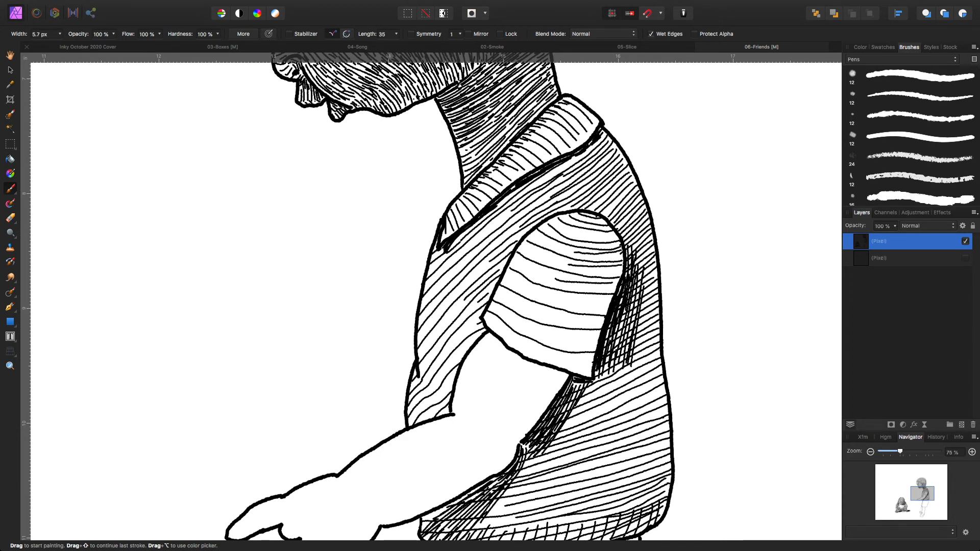
pyautogui.moveTo(544, 295); pyautogui.dragTo(610, 305)
pyautogui.moveTo(539, 313); pyautogui.dragTo(605, 320)
pyautogui.moveTo(534, 328); pyautogui.dragTo(597, 341)
pyautogui.moveTo(519, 341)
pyautogui.mouseDown()
pyautogui.moveTo(581, 340)
pyautogui.moveTo(558, 342)
pyautogui.moveTo(571, 332)
pyautogui.moveTo(563, 331)
pyautogui.moveTo(602, 274)
pyautogui.mouseUp()
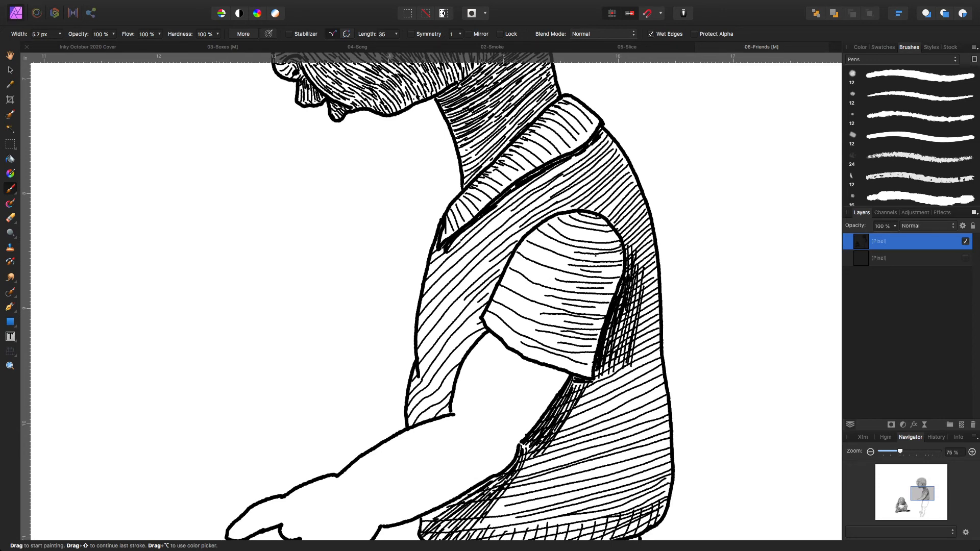
pyautogui.moveTo(542, 356); pyautogui.dragTo(585, 369)
# Draw curved contour lines across the upper arm from beneath the sleeve cuff down to the elbow
pyautogui.scroll(-3, 434, 296)
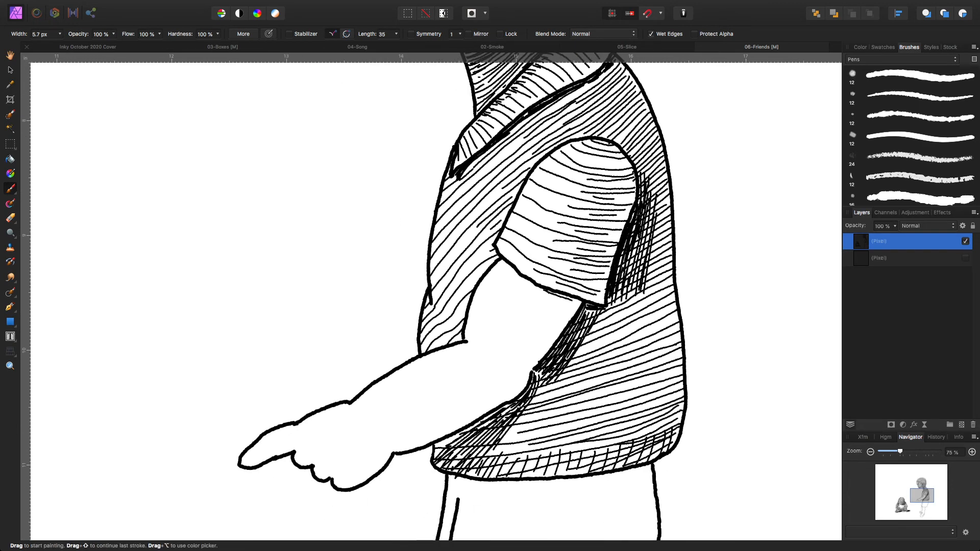
pyautogui.moveTo(550, 296); pyautogui.dragTo(576, 305)
pyautogui.moveTo(501, 262); pyautogui.dragTo(576, 313)
pyautogui.moveTo(491, 270)
pyautogui.mouseDown()
pyautogui.moveTo(565, 326)
pyautogui.moveTo(492, 293)
pyautogui.moveTo(560, 335)
pyautogui.mouseUp()
pyautogui.moveTo(476, 292); pyautogui.dragTo(543, 346)
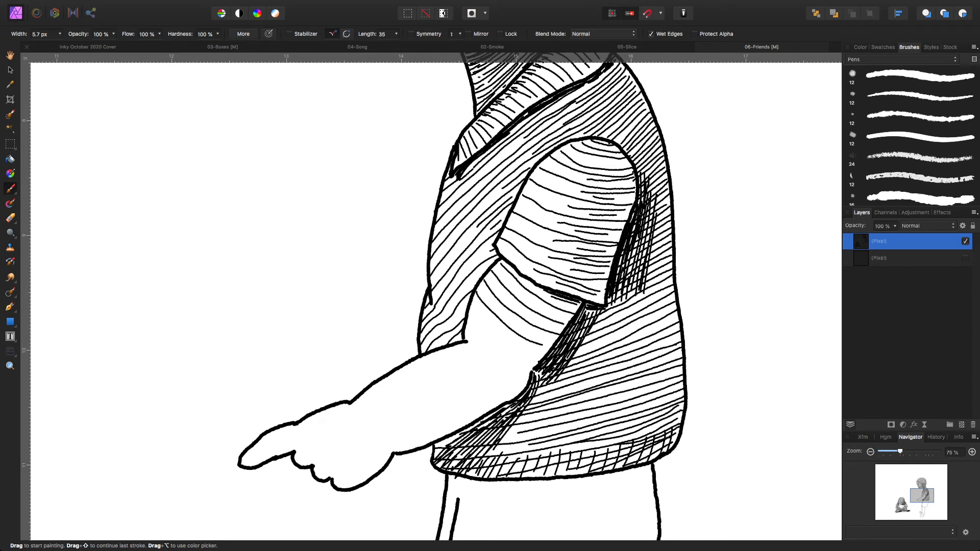
pyautogui.moveTo(471, 306); pyautogui.dragTo(540, 359)
pyautogui.moveTo(468, 325); pyautogui.dragTo(527, 365)
pyautogui.moveTo(467, 343); pyautogui.dragTo(524, 381)
# Draw curved contour lines across the forearm from the elbow to the wrist
pyautogui.moveTo(453, 347); pyautogui.dragTo(500, 405)
pyautogui.moveTo(438, 351); pyautogui.dragTo(479, 412)
pyautogui.moveTo(425, 357); pyautogui.dragTo(458, 428)
pyautogui.moveTo(407, 366); pyautogui.dragTo(439, 431)
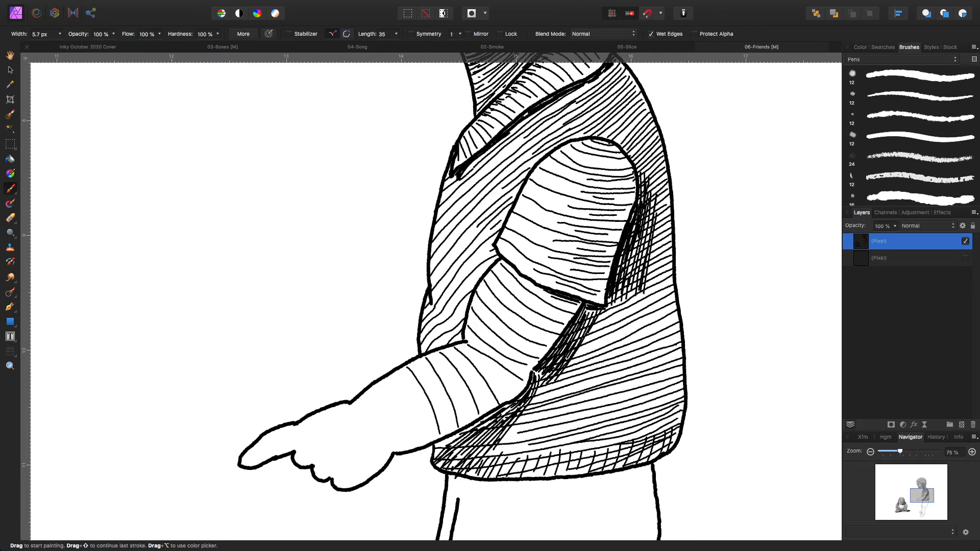
pyautogui.moveTo(390, 376); pyautogui.dragTo(421, 446)
pyautogui.moveTo(374, 388); pyautogui.dragTo(405, 450)
pyautogui.moveTo(361, 395); pyautogui.dragTo(391, 453)
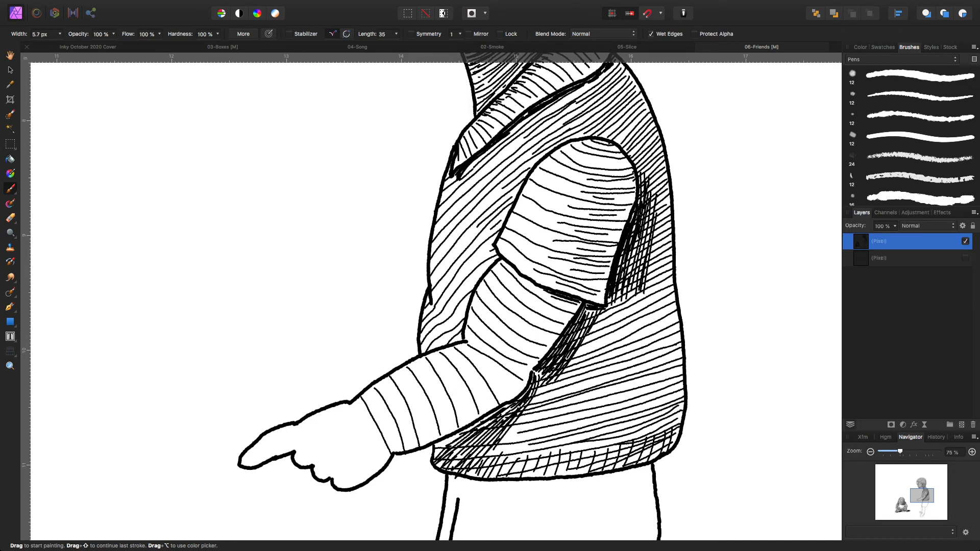
# Hatch the hand with curved lines from the wrist across the knuckles and along the pointing finger
pyautogui.moveTo(350, 405)
pyautogui.mouseDown()
pyautogui.moveTo(381, 463)
pyautogui.moveTo(340, 416)
pyautogui.moveTo(370, 472)
pyautogui.mouseUp()
pyautogui.moveTo(327, 411)
pyautogui.mouseDown()
pyautogui.moveTo(338, 451)
pyautogui.moveTo(362, 482)
pyautogui.mouseUp()
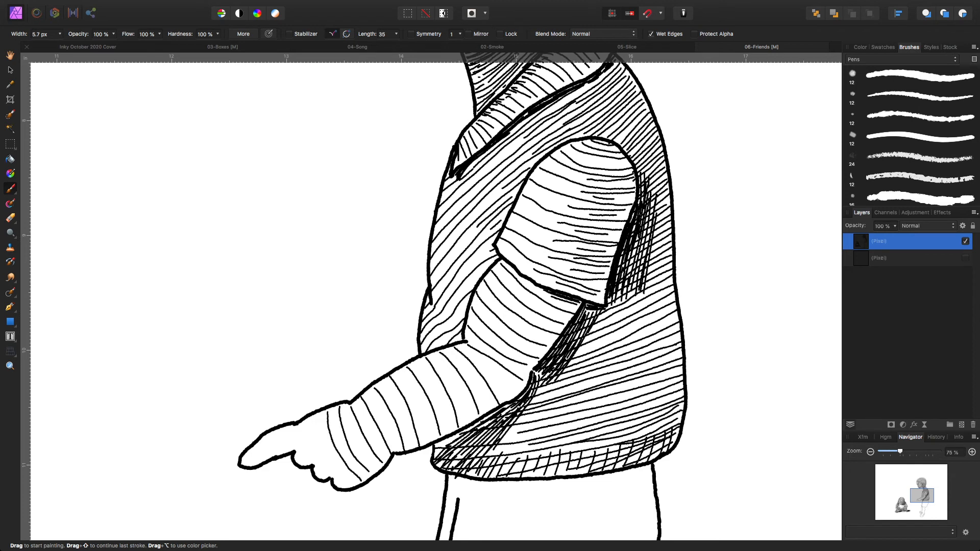
pyautogui.moveTo(314, 422)
pyautogui.mouseDown()
pyautogui.moveTo(325, 465)
pyautogui.moveTo(356, 483)
pyautogui.mouseUp()
pyautogui.moveTo(304, 425)
pyautogui.mouseDown()
pyautogui.moveTo(317, 464)
pyautogui.moveTo(343, 487)
pyautogui.mouseUp()
pyautogui.moveTo(298, 454); pyautogui.dragTo(306, 467)
pyautogui.moveTo(293, 426)
pyautogui.mouseDown()
pyautogui.moveTo(289, 452)
pyautogui.moveTo(252, 463)
pyautogui.mouseUp()
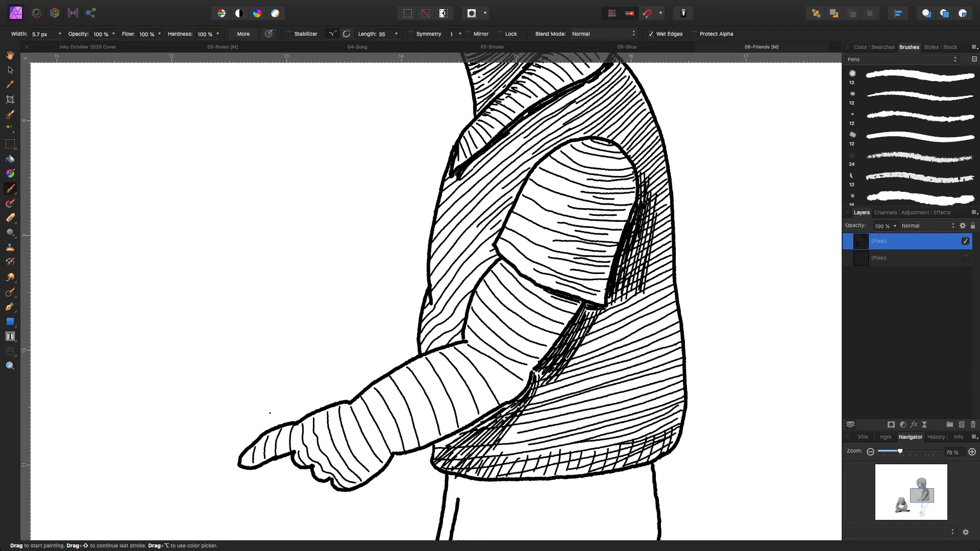
# Add short strokes between the contour lines of the upper arm, elbow and forearm
pyautogui.moveTo(520, 292); pyautogui.dragTo(570, 317)
pyautogui.moveTo(514, 304)
pyautogui.mouseDown()
pyautogui.moveTo(557, 328)
pyautogui.moveTo(513, 324)
pyautogui.moveTo(547, 341)
pyautogui.moveTo(525, 345)
pyautogui.moveTo(542, 351)
pyautogui.moveTo(504, 394)
pyautogui.moveTo(517, 382)
pyautogui.mouseUp()
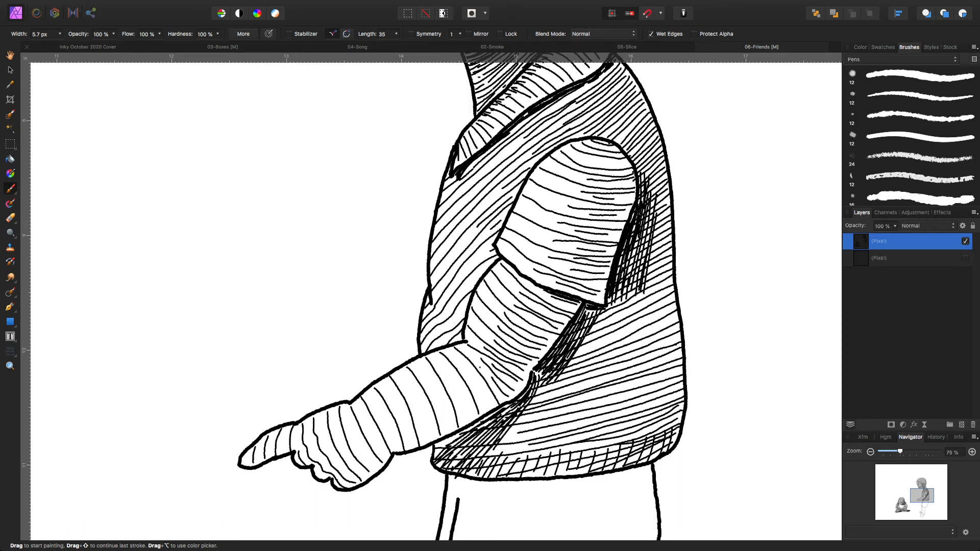
pyautogui.moveTo(459, 362); pyautogui.dragTo(476, 386)
pyautogui.moveTo(473, 385); pyautogui.dragTo(491, 404)
pyautogui.moveTo(448, 371); pyautogui.dragTo(464, 414)
pyautogui.moveTo(432, 384)
pyautogui.mouseDown()
pyautogui.moveTo(447, 428)
pyautogui.moveTo(428, 435)
pyautogui.mouseUp()
pyautogui.moveTo(393, 400)
pyautogui.mouseDown()
pyautogui.moveTo(409, 442)
pyautogui.moveTo(382, 458)
pyautogui.mouseUp()
# Fill the hand and finger with closer short strokes between the contour lines
pyautogui.moveTo(350, 428); pyautogui.dragTo(373, 470)
pyautogui.moveTo(336, 429)
pyautogui.mouseDown()
pyautogui.moveTo(354, 471)
pyautogui.moveTo(335, 457)
pyautogui.moveTo(346, 473)
pyautogui.moveTo(327, 467)
pyautogui.moveTo(352, 488)
pyautogui.moveTo(325, 477)
pyautogui.mouseUp()
pyautogui.moveTo(296, 434)
pyautogui.mouseDown()
pyautogui.moveTo(300, 447)
pyautogui.moveTo(249, 465)
pyautogui.moveTo(316, 447)
pyautogui.moveTo(323, 434)
pyautogui.moveTo(346, 477)
pyautogui.mouseUp()
pyautogui.moveTo(341, 434); pyautogui.dragTo(367, 475)
pyautogui.moveTo(357, 435)
pyautogui.mouseDown()
pyautogui.moveTo(380, 467)
pyautogui.moveTo(361, 461)
pyautogui.mouseUp()
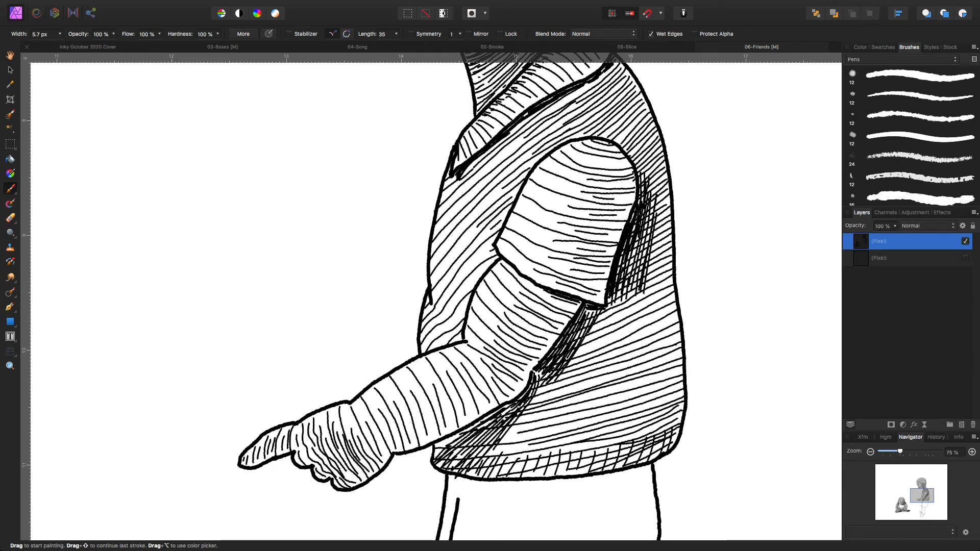
# Thicken the hatching from the wrist along the forearm to the elbow with further in-between strokes
pyautogui.moveTo(345, 411)
pyautogui.mouseDown()
pyautogui.moveTo(348, 430)
pyautogui.moveTo(379, 457)
pyautogui.mouseUp()
pyautogui.moveTo(364, 411)
pyautogui.mouseDown()
pyautogui.moveTo(390, 458)
pyautogui.moveTo(389, 437)
pyautogui.moveTo(402, 447)
pyautogui.mouseUp()
pyautogui.moveTo(388, 385)
pyautogui.mouseDown()
pyautogui.moveTo(412, 420)
pyautogui.moveTo(418, 448)
pyautogui.moveTo(410, 445)
pyautogui.mouseUp()
pyautogui.moveTo(410, 397); pyautogui.dragTo(425, 439)
pyautogui.moveTo(417, 392); pyautogui.dragTo(434, 433)
pyautogui.moveTo(407, 376)
pyautogui.mouseDown()
pyautogui.moveTo(445, 430)
pyautogui.moveTo(443, 396)
pyautogui.moveTo(453, 425)
pyautogui.mouseUp()
pyautogui.moveTo(439, 369); pyautogui.dragTo(470, 416)
pyautogui.moveTo(470, 382)
pyautogui.mouseDown()
pyautogui.moveTo(485, 407)
pyautogui.moveTo(487, 392)
pyautogui.mouseUp()
# Add fine in-between strokes around the elbow, up the upper arm and at the sleeve's lower back corner
pyautogui.moveTo(457, 355)
pyautogui.mouseDown()
pyautogui.moveTo(514, 387)
pyautogui.moveTo(501, 398)
pyautogui.moveTo(518, 373)
pyautogui.mouseUp()
pyautogui.moveTo(480, 332); pyautogui.dragTo(501, 350)
pyautogui.moveTo(500, 348); pyautogui.dragTo(532, 351)
pyautogui.moveTo(533, 349)
pyautogui.mouseDown()
pyautogui.moveTo(541, 354)
pyautogui.moveTo(562, 306)
pyautogui.mouseUp()
pyautogui.moveTo(563, 306); pyautogui.dragTo(572, 309)
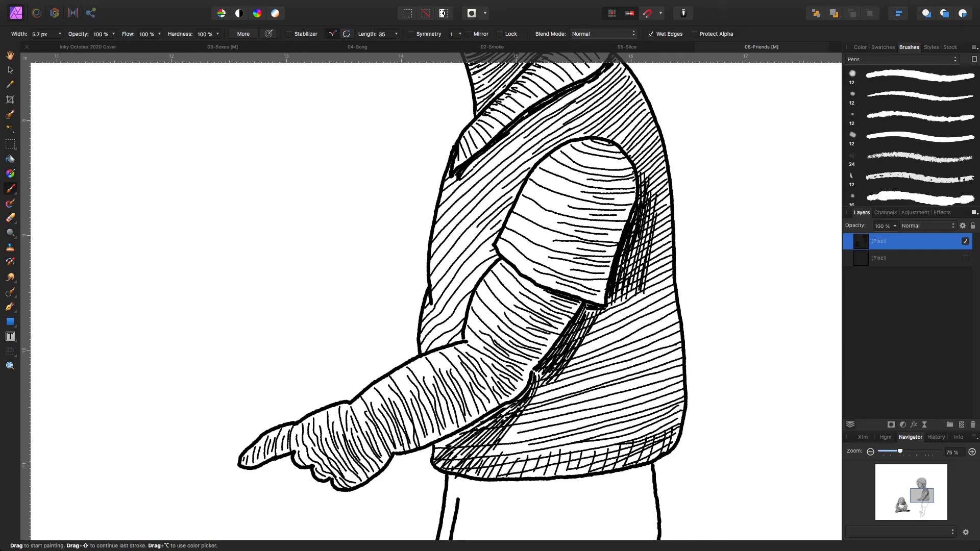
pyautogui.moveTo(525, 285)
pyautogui.mouseDown()
pyautogui.moveTo(552, 299)
pyautogui.moveTo(509, 302)
pyautogui.moveTo(503, 321)
pyautogui.moveTo(526, 327)
pyautogui.mouseUp()
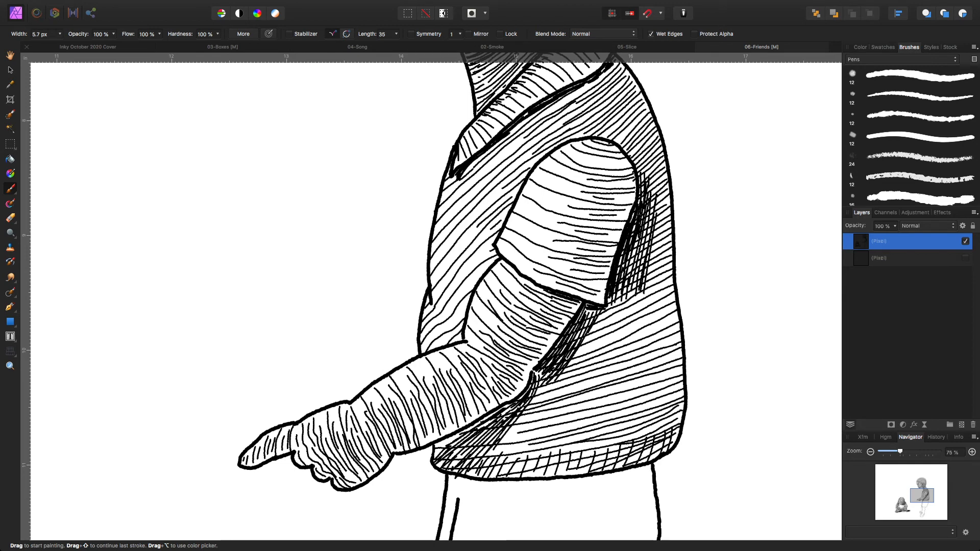
pyautogui.moveTo(589, 282); pyautogui.dragTo(605, 286)
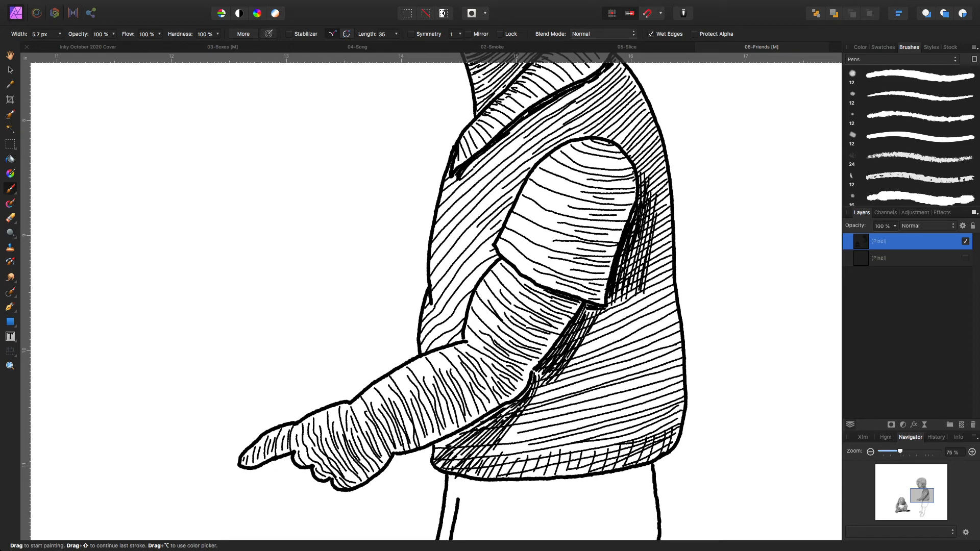
# Add short accent strokes to the shirt's back edge below the sleeve and along the back and middle of the hem
pyautogui.scroll(-5, 434, 296)
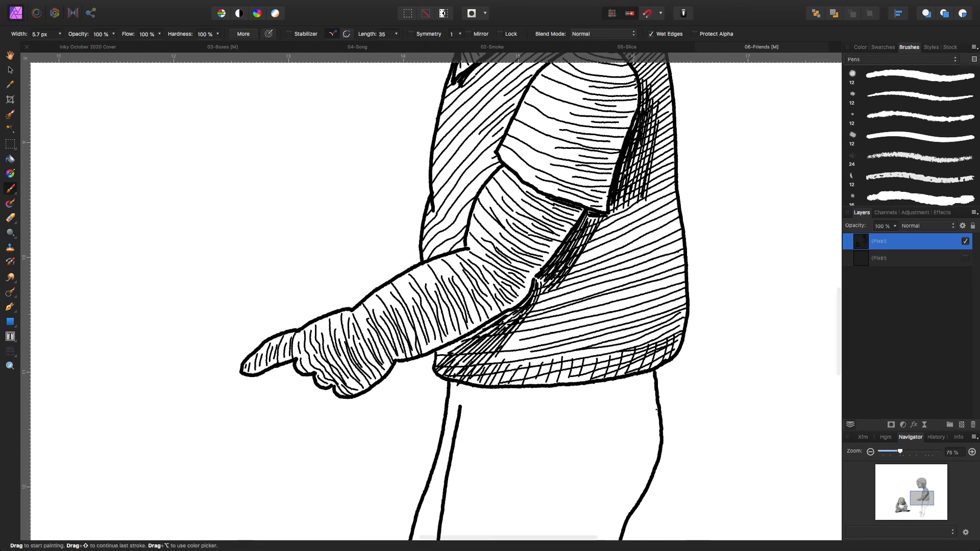
pyautogui.scroll(4, 434, 297)
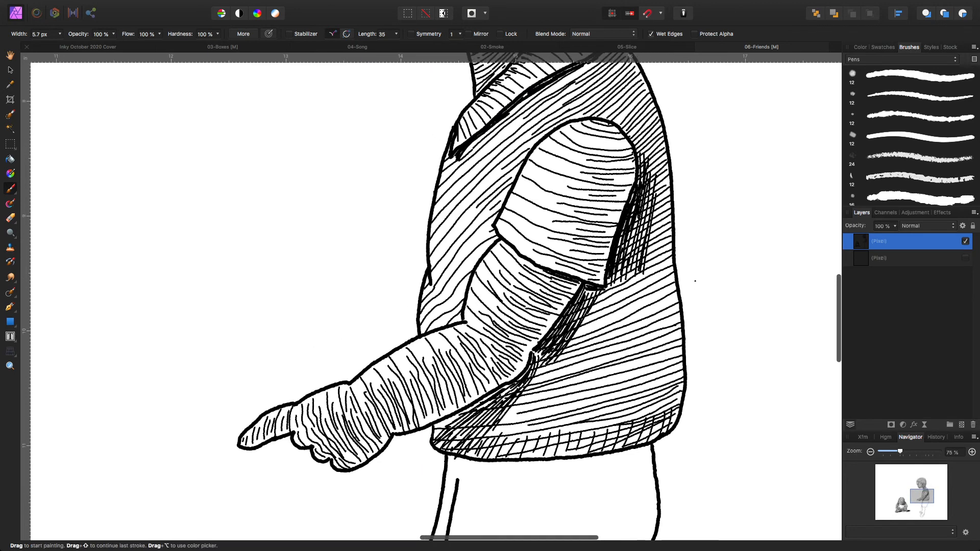
pyautogui.moveTo(646, 292); pyautogui.dragTo(667, 272)
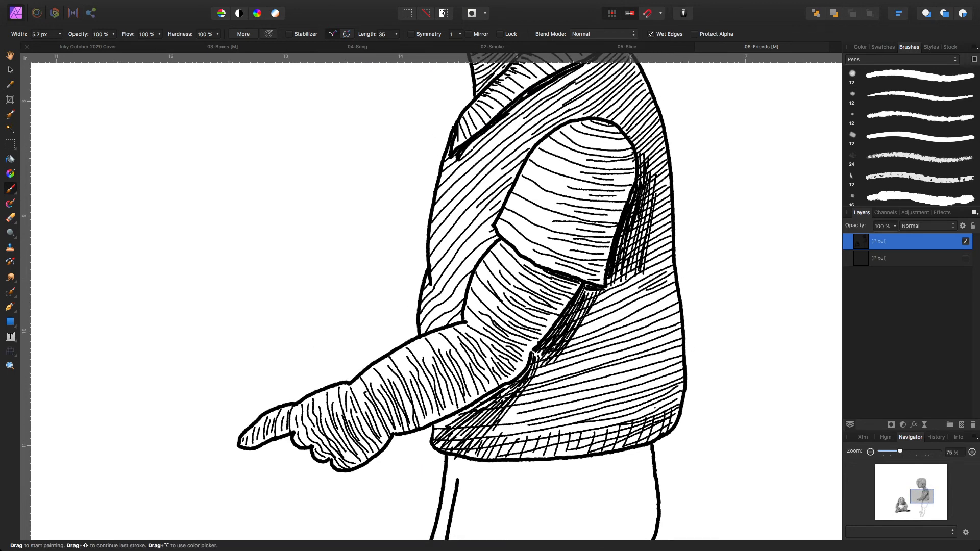
pyautogui.moveTo(650, 411); pyautogui.dragTo(671, 398)
pyautogui.moveTo(635, 440); pyautogui.dragTo(668, 420)
pyautogui.moveTo(531, 455); pyautogui.dragTo(570, 451)
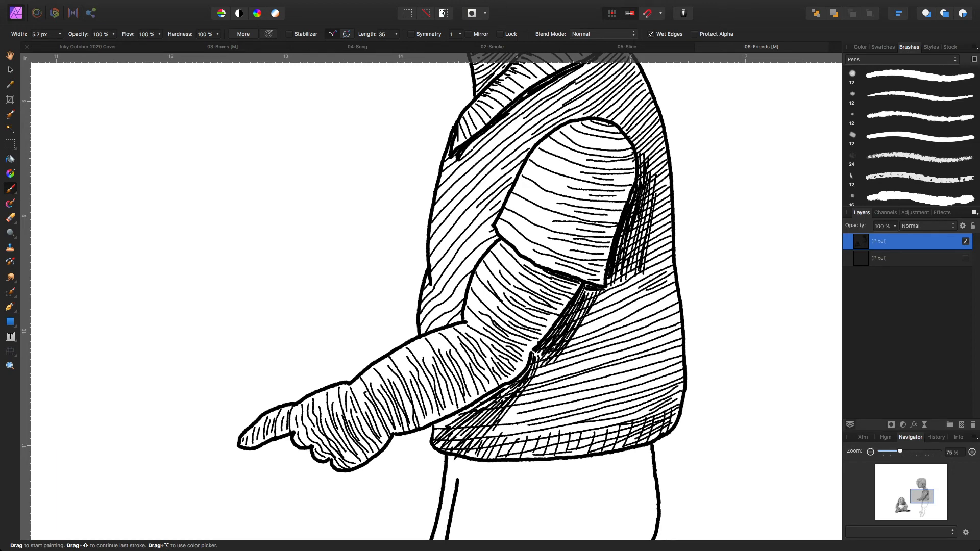
# Shade the shadow on the shorts beneath the shirt hem with dense strokes, extending it down the front edge
pyautogui.scroll(-8, 552, 268)
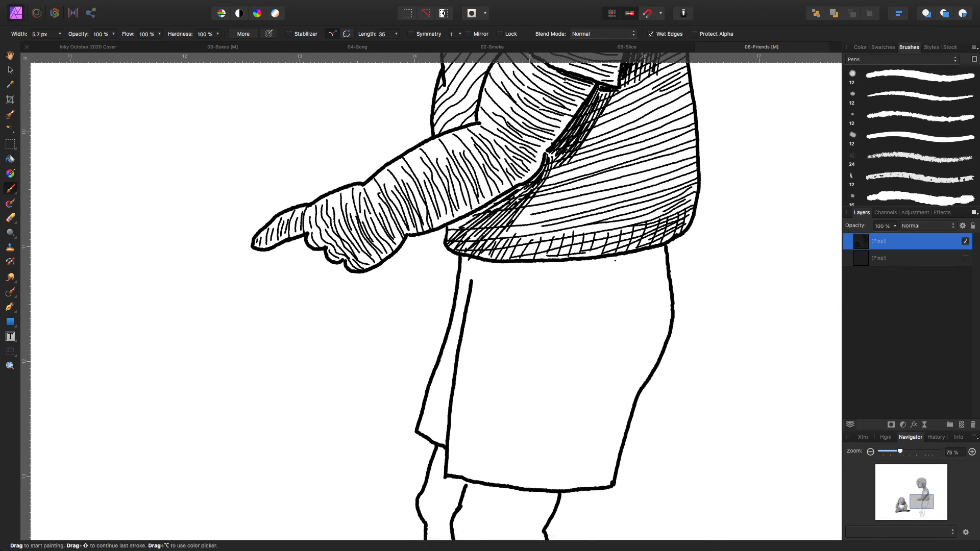
pyautogui.moveTo(610, 258)
pyautogui.mouseDown()
pyautogui.moveTo(658, 248)
pyautogui.moveTo(575, 265)
pyautogui.moveTo(476, 263)
pyautogui.moveTo(560, 275)
pyautogui.moveTo(630, 261)
pyautogui.mouseUp()
pyautogui.moveTo(555, 268); pyautogui.dragTo(646, 259)
pyautogui.moveTo(623, 261); pyautogui.dragTo(659, 254)
pyautogui.moveTo(580, 269); pyautogui.dragTo(633, 261)
pyautogui.moveTo(537, 272); pyautogui.dragTo(604, 266)
pyautogui.moveTo(492, 275); pyautogui.dragTo(533, 272)
pyautogui.moveTo(477, 272)
pyautogui.mouseDown()
pyautogui.moveTo(513, 271)
pyautogui.moveTo(502, 269)
pyautogui.mouseUp()
pyautogui.moveTo(480, 268)
pyautogui.mouseDown()
pyautogui.moveTo(511, 266)
pyautogui.moveTo(502, 288)
pyautogui.mouseUp()
pyautogui.moveTo(473, 284); pyautogui.dragTo(530, 270)
pyautogui.moveTo(496, 291)
pyautogui.mouseDown()
pyautogui.moveTo(517, 282)
pyautogui.moveTo(477, 310)
pyautogui.mouseUp()
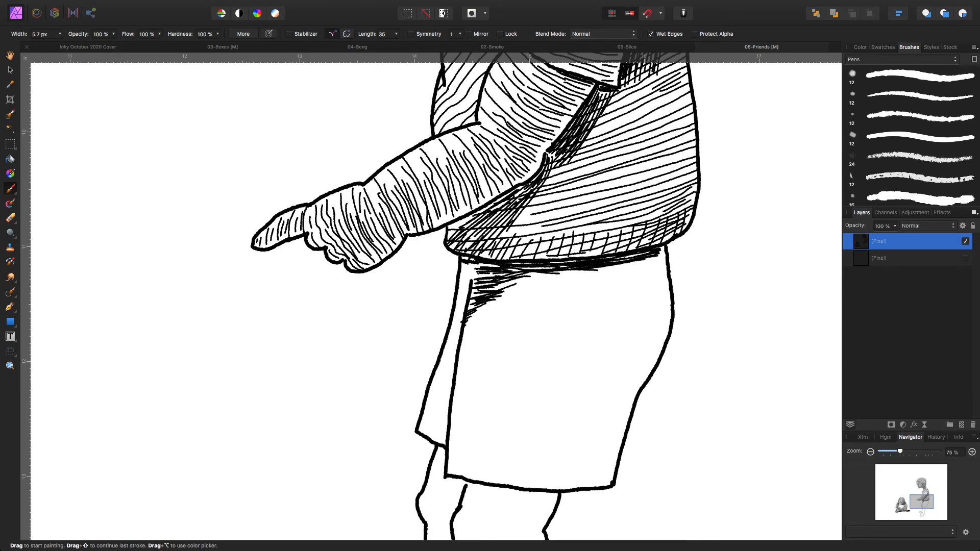
# Hatch the lower part of the near shorts leg with evenly spaced horizontal lines, working upward from its hem
pyautogui.moveTo(446, 470); pyautogui.dragTo(610, 480)
pyautogui.moveTo(449, 465)
pyautogui.mouseDown()
pyautogui.moveTo(538, 474)
pyautogui.moveTo(605, 472)
pyautogui.moveTo(469, 461)
pyautogui.moveTo(612, 464)
pyautogui.mouseUp()
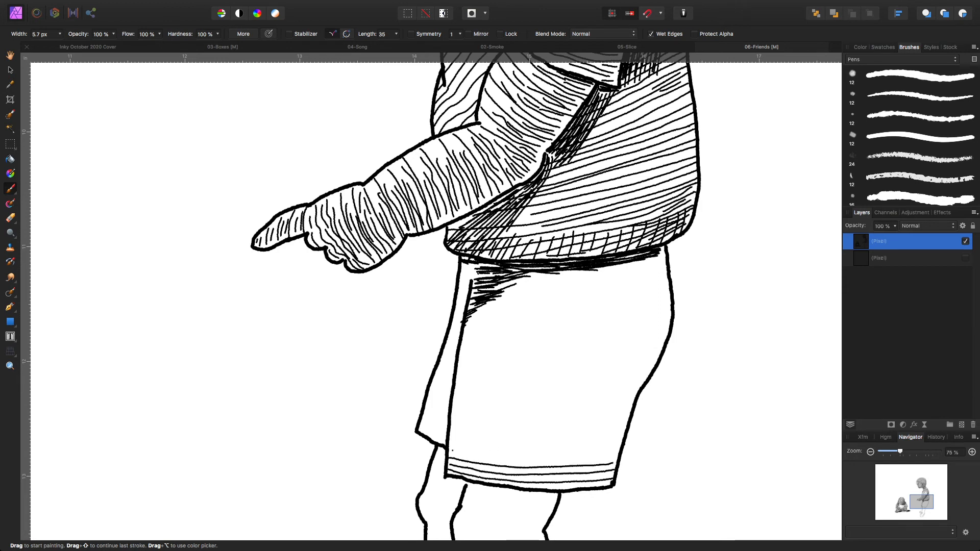
pyautogui.moveTo(451, 453); pyautogui.dragTo(611, 455)
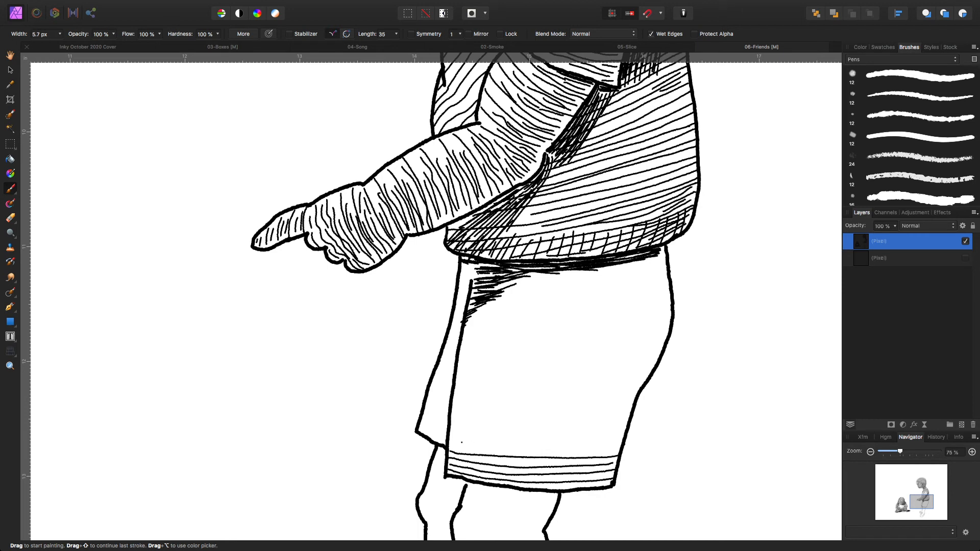
pyautogui.moveTo(449, 446); pyautogui.dragTo(616, 447)
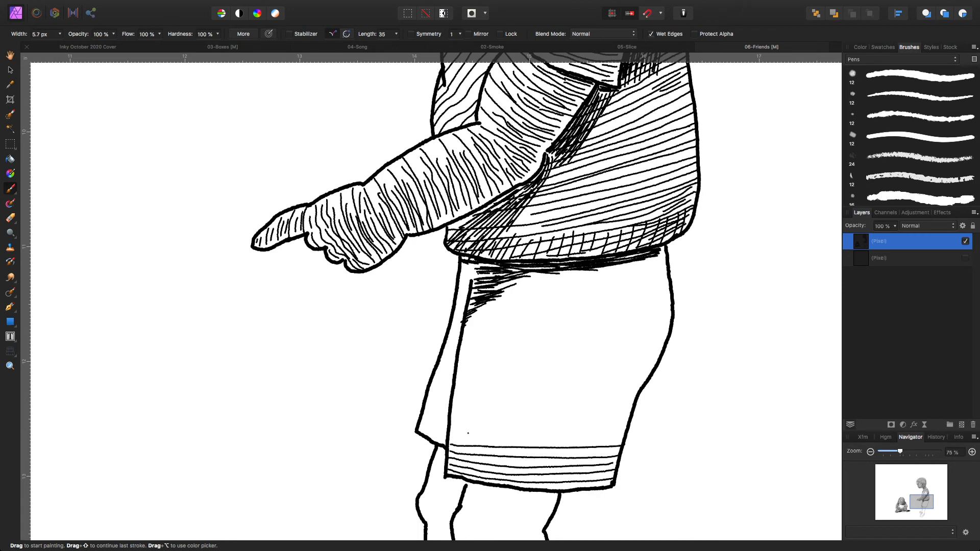
pyautogui.moveTo(450, 437); pyautogui.dragTo(619, 439)
pyautogui.moveTo(450, 432); pyautogui.dragTo(627, 429)
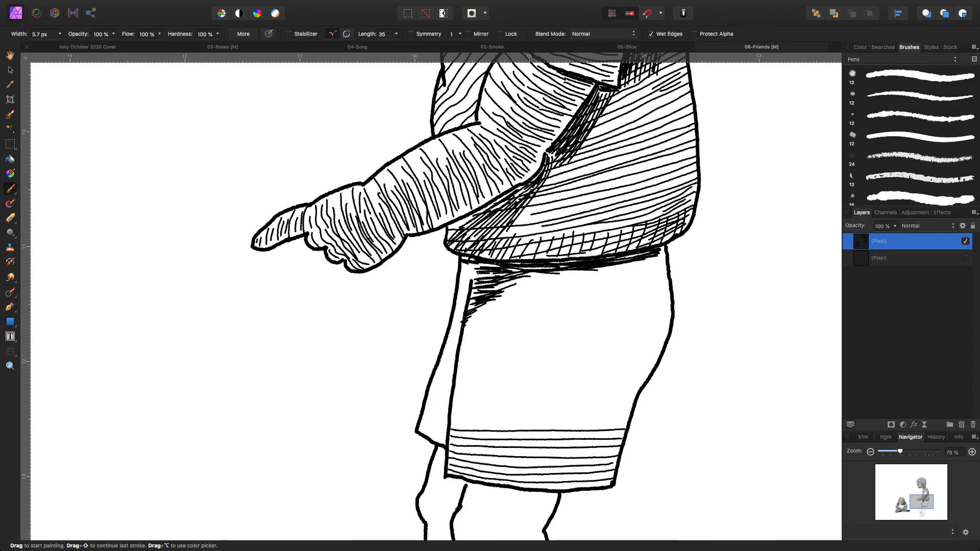
pyautogui.moveTo(450, 423); pyautogui.dragTo(626, 421)
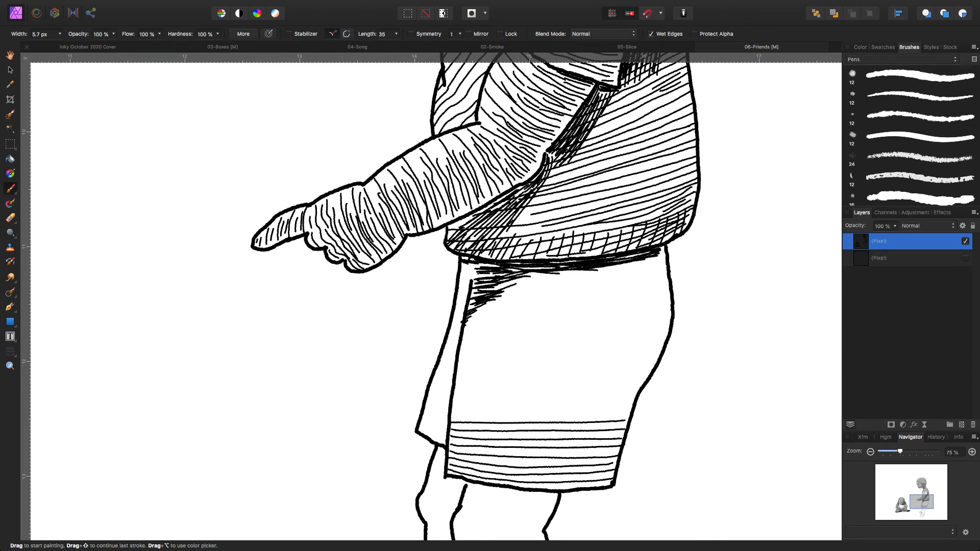
# Continue the horizontal hatching up the middle of the near shorts leg, curving the lines slightly over the thigh
pyautogui.moveTo(450, 414); pyautogui.dragTo(631, 412)
pyautogui.moveTo(452, 404); pyautogui.dragTo(633, 401)
pyautogui.moveTo(454, 393); pyautogui.dragTo(635, 390)
pyautogui.moveTo(456, 384); pyautogui.dragTo(646, 379)
pyautogui.moveTo(461, 377); pyautogui.dragTo(654, 367)
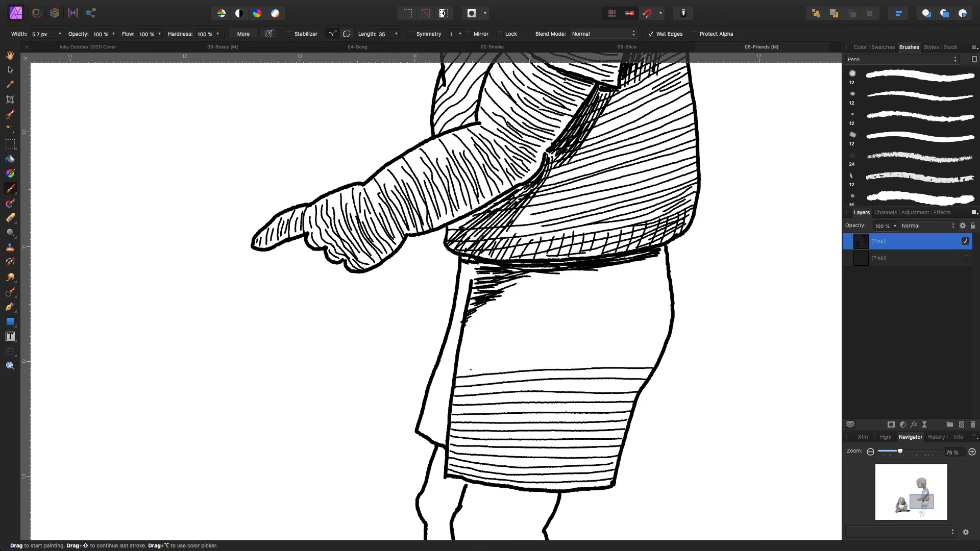
pyautogui.moveTo(457, 366); pyautogui.dragTo(659, 356)
pyautogui.moveTo(461, 356); pyautogui.dragTo(664, 348)
pyautogui.moveTo(460, 348); pyautogui.dragTo(667, 339)
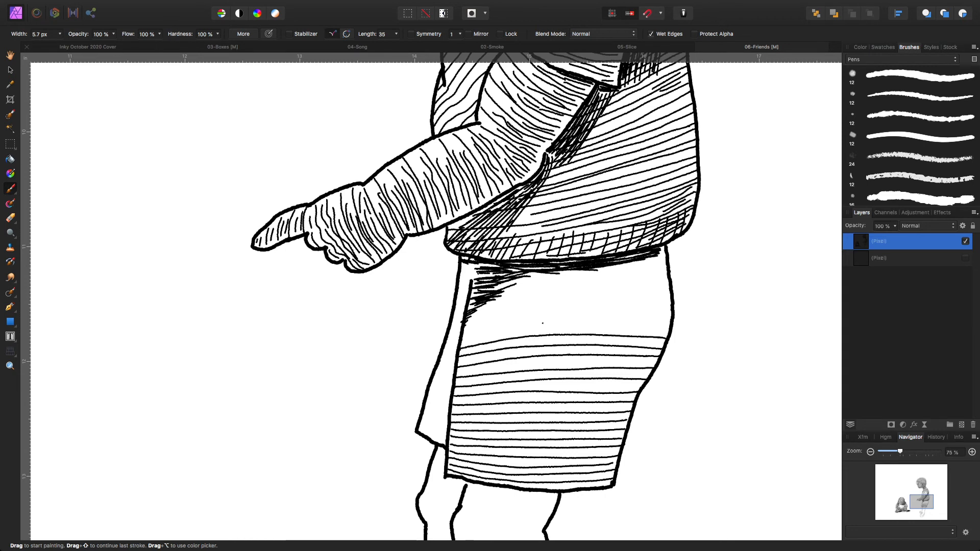
# Fill the upper part of the shorts with curved horizontal lines up to the shadow beneath the shirt hem
pyautogui.moveTo(462, 338); pyautogui.dragTo(665, 330)
pyautogui.moveTo(463, 335); pyautogui.dragTo(663, 322)
pyautogui.moveTo(466, 325)
pyautogui.mouseDown()
pyautogui.moveTo(576, 307)
pyautogui.moveTo(672, 311)
pyautogui.mouseUp()
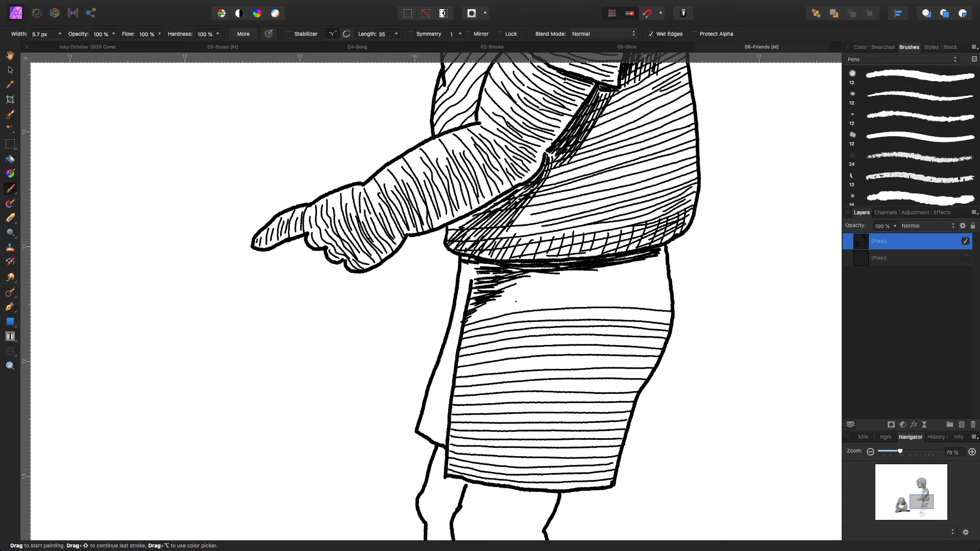
pyautogui.moveTo(467, 316); pyautogui.dragTo(672, 298)
pyautogui.moveTo(472, 308)
pyautogui.mouseDown()
pyautogui.moveTo(582, 287)
pyautogui.moveTo(666, 291)
pyautogui.mouseUp()
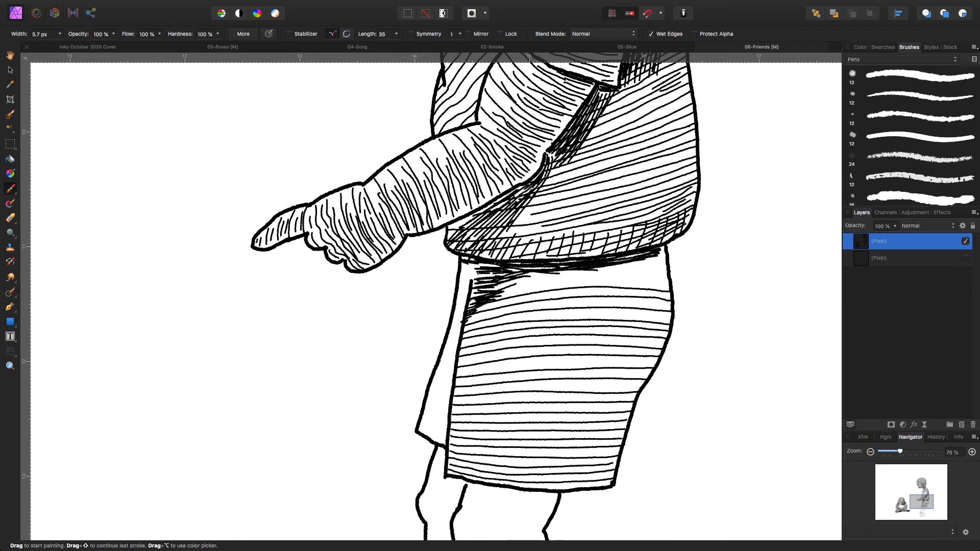
pyautogui.moveTo(503, 292); pyautogui.dragTo(665, 281)
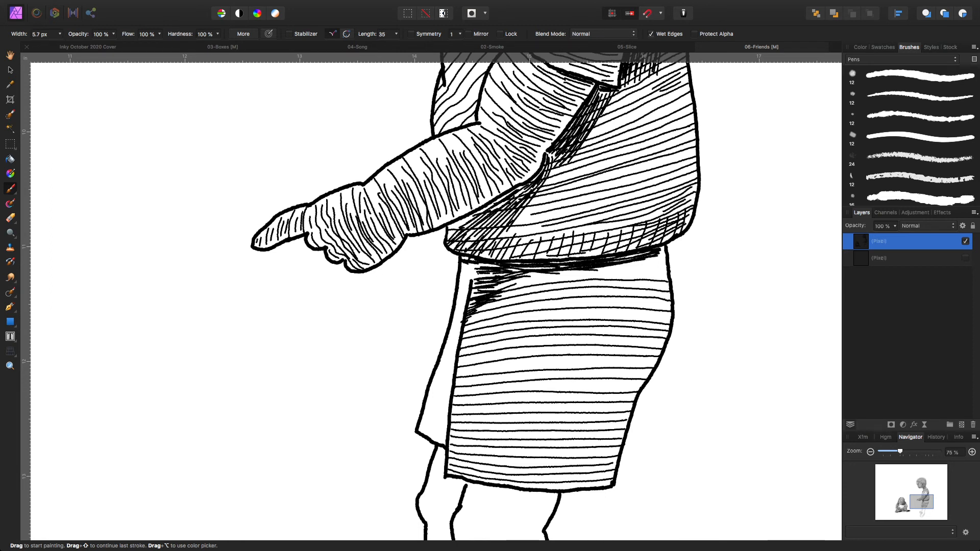
pyautogui.moveTo(497, 284); pyautogui.dragTo(667, 272)
pyautogui.moveTo(536, 269); pyautogui.dragTo(660, 266)
pyautogui.moveTo(549, 263)
pyautogui.mouseDown()
pyautogui.moveTo(660, 260)
pyautogui.moveTo(648, 253)
pyautogui.mouseUp()
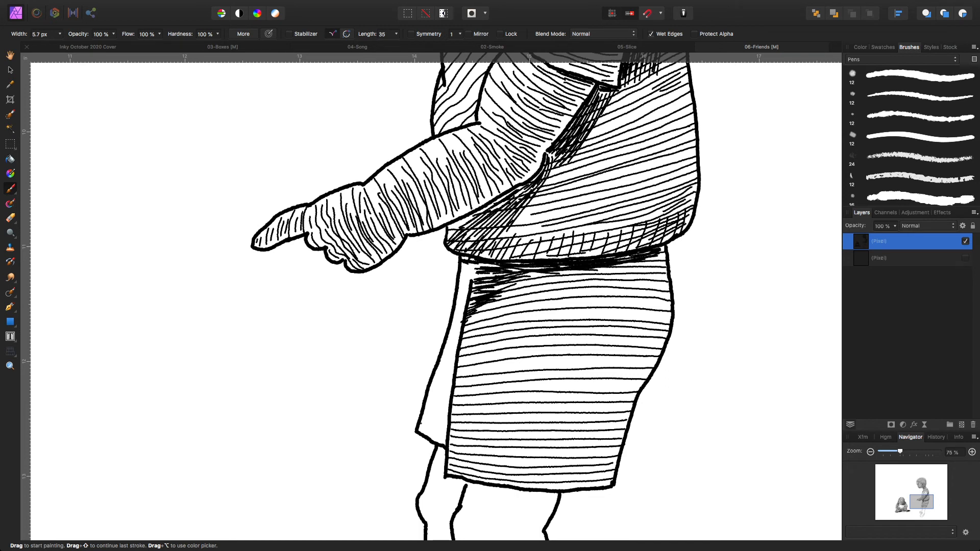
# Hatch the narrow visible strip of the far shorts leg with short horizontal strokes, from its hem up to the shirt
pyautogui.moveTo(420, 426)
pyautogui.mouseDown()
pyautogui.moveTo(443, 439)
pyautogui.moveTo(449, 409)
pyautogui.mouseUp()
pyautogui.moveTo(425, 404)
pyautogui.mouseDown()
pyautogui.moveTo(445, 404)
pyautogui.moveTo(453, 382)
pyautogui.mouseUp()
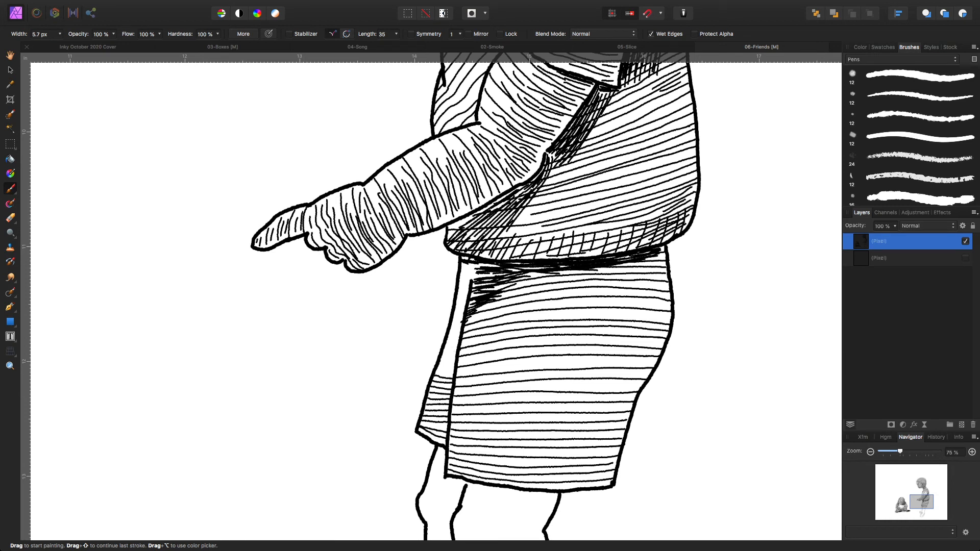
pyautogui.moveTo(443, 373)
pyautogui.mouseDown()
pyautogui.moveTo(453, 371)
pyautogui.moveTo(455, 345)
pyautogui.mouseUp()
pyautogui.moveTo(448, 341); pyautogui.dragTo(464, 310)
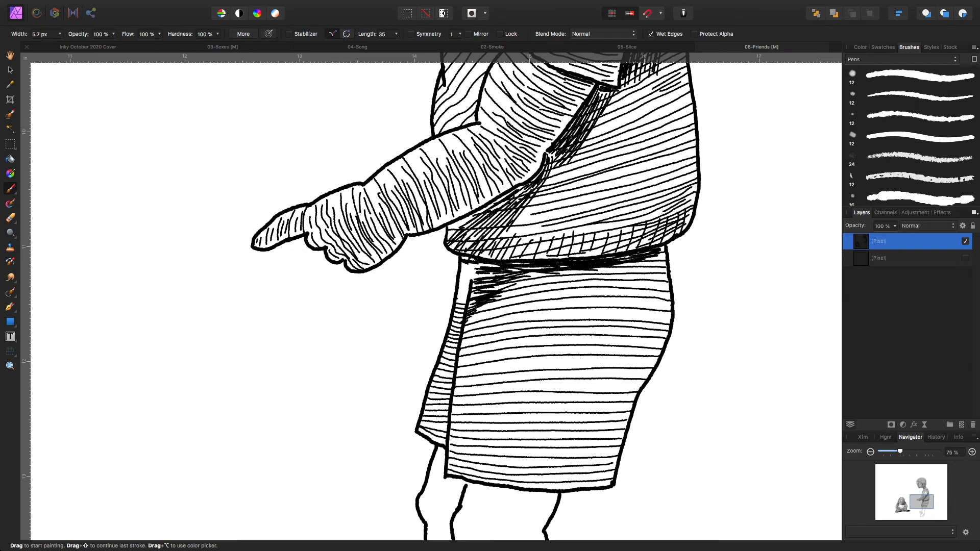
pyautogui.moveTo(457, 298)
pyautogui.mouseDown()
pyautogui.moveTo(476, 274)
pyautogui.moveTo(496, 272)
pyautogui.moveTo(470, 269)
pyautogui.moveTo(499, 264)
pyautogui.mouseUp()
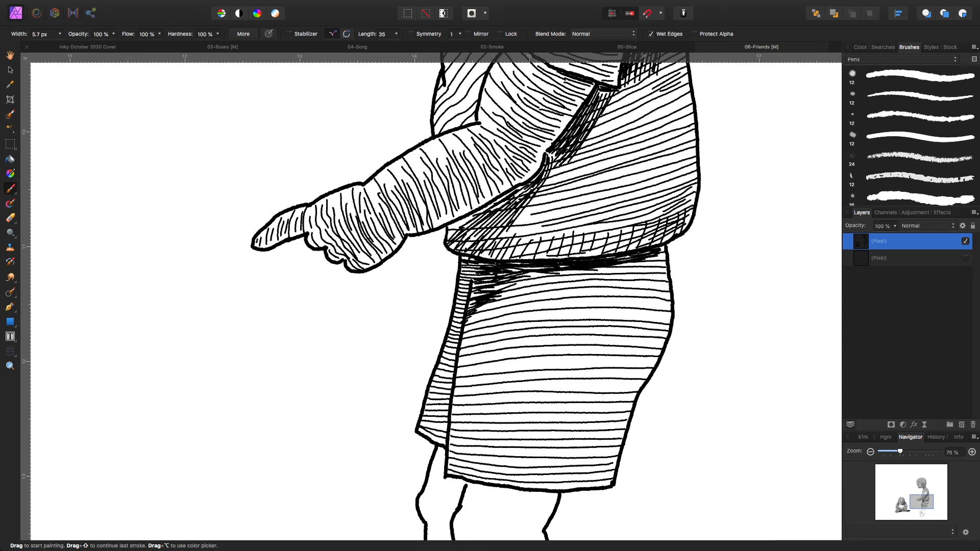
# Darken the back half of the lower shorts with in-between horizontal strokes down to the hem
pyautogui.moveTo(504, 387); pyautogui.dragTo(637, 384)
pyautogui.moveTo(508, 398); pyautogui.dragTo(626, 397)
pyautogui.moveTo(508, 409); pyautogui.dragTo(626, 408)
pyautogui.moveTo(508, 418); pyautogui.dragTo(625, 416)
pyautogui.moveTo(506, 427); pyautogui.dragTo(620, 427)
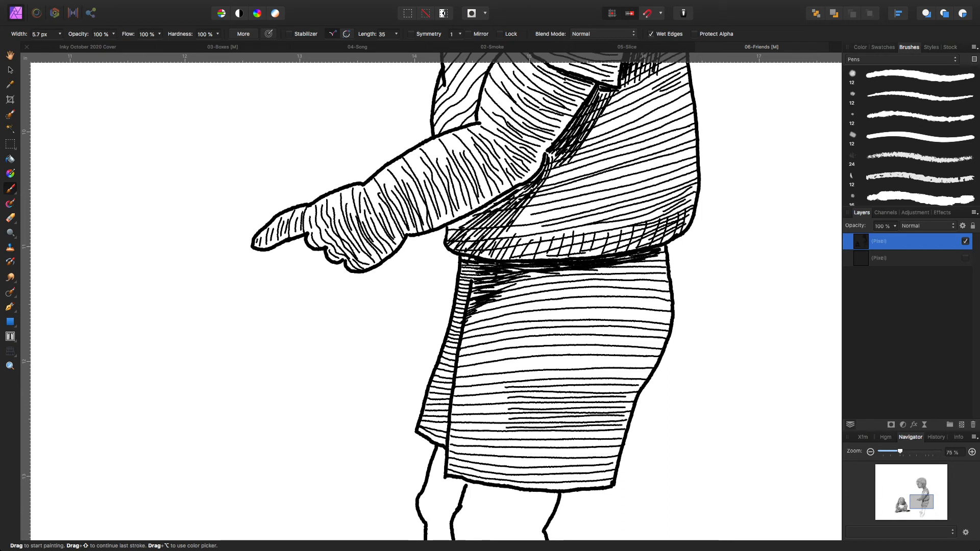
pyautogui.moveTo(509, 435); pyautogui.dragTo(619, 433)
pyautogui.moveTo(508, 443); pyautogui.dragTo(621, 443)
pyautogui.moveTo(510, 454); pyautogui.dragTo(608, 453)
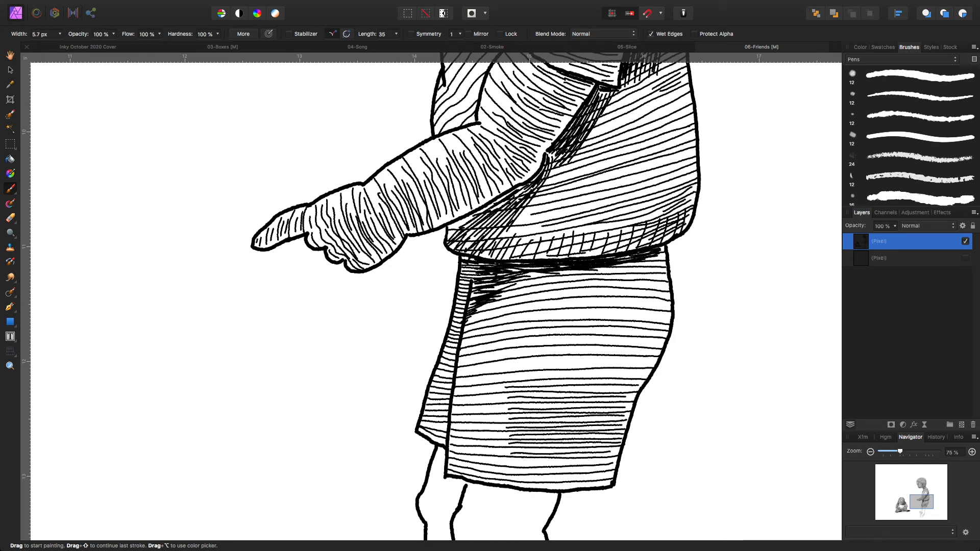
pyautogui.moveTo(508, 463); pyautogui.dragTo(612, 467)
pyautogui.moveTo(511, 479); pyautogui.dragTo(607, 476)
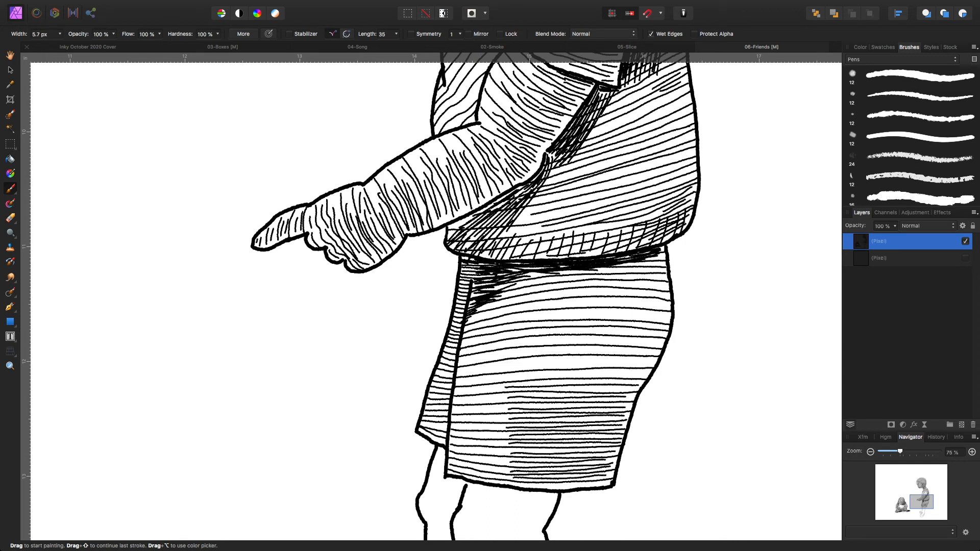
pyautogui.moveTo(521, 486); pyautogui.dragTo(600, 484)
# Extend the in-between shading strokes up the back half of the shorts to just below the shirt
pyautogui.moveTo(507, 378); pyautogui.dragTo(637, 371)
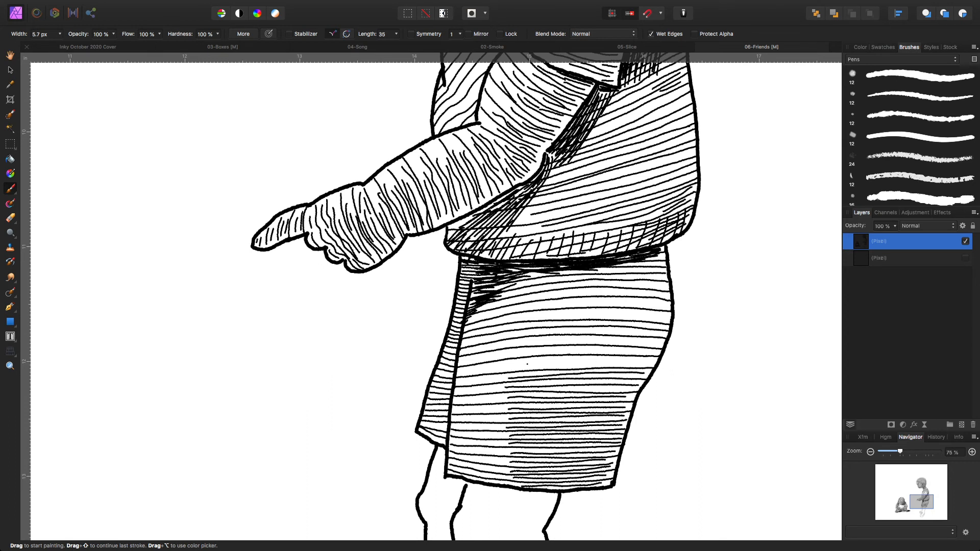
pyautogui.moveTo(513, 364); pyautogui.dragTo(649, 362)
pyautogui.moveTo(522, 352); pyautogui.dragTo(644, 351)
pyautogui.moveTo(527, 341); pyautogui.dragTo(644, 342)
pyautogui.moveTo(531, 331); pyautogui.dragTo(664, 332)
pyautogui.moveTo(539, 324); pyautogui.dragTo(668, 326)
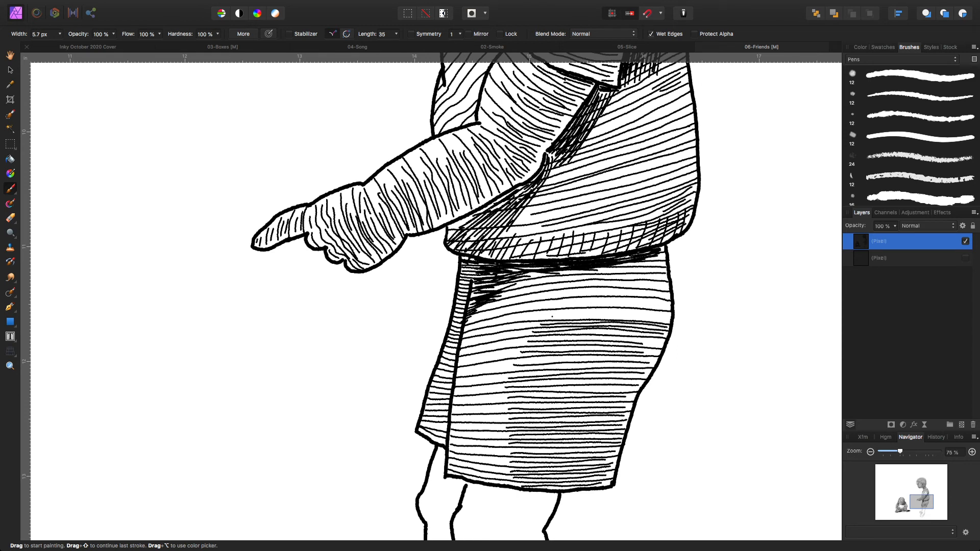
pyautogui.moveTo(541, 314); pyautogui.dragTo(662, 316)
pyautogui.moveTo(535, 307); pyautogui.dragTo(662, 306)
pyautogui.moveTo(544, 294)
pyautogui.mouseDown()
pyautogui.moveTo(661, 296)
pyautogui.moveTo(589, 286)
pyautogui.moveTo(651, 286)
pyautogui.mouseUp()
pyautogui.moveTo(555, 279); pyautogui.dragTo(657, 279)
pyautogui.moveTo(576, 272)
pyautogui.mouseDown()
pyautogui.moveTo(655, 272)
pyautogui.moveTo(651, 265)
pyautogui.mouseUp()
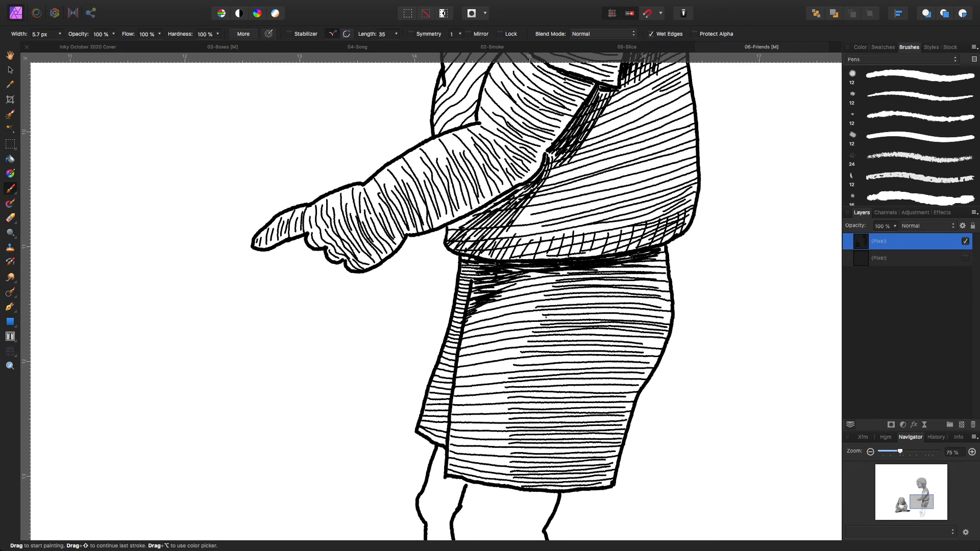
pyautogui.moveTo(528, 317)
pyautogui.mouseDown()
pyautogui.moveTo(543, 315)
pyautogui.moveTo(526, 353)
pyautogui.mouseUp()
# Shade a dense shadow under the shorts hem and hatch the near leg's knee with curved horizontal lines
pyautogui.scroll(-5, 434, 301)
pyautogui.hscroll(-1, 434, 301)
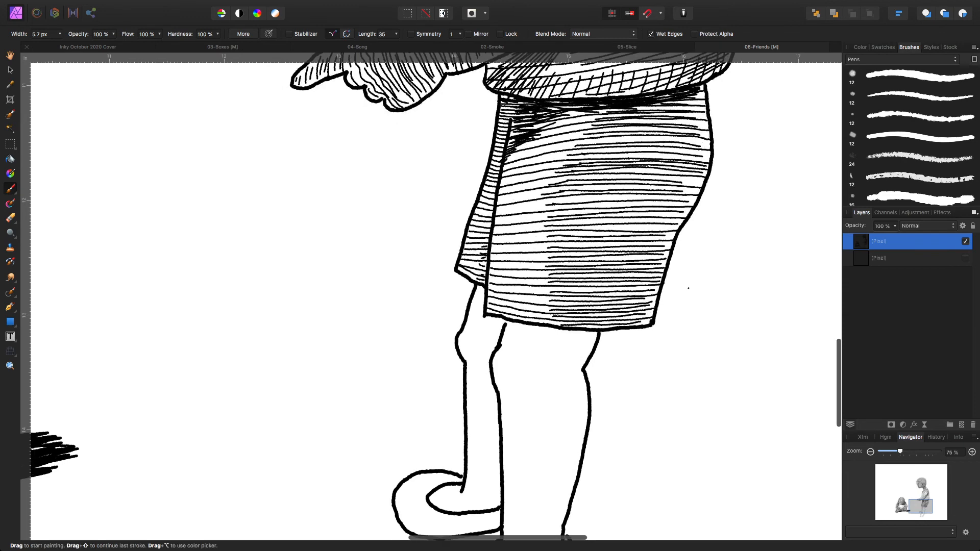
pyautogui.moveTo(509, 324); pyautogui.dragTo(595, 338)
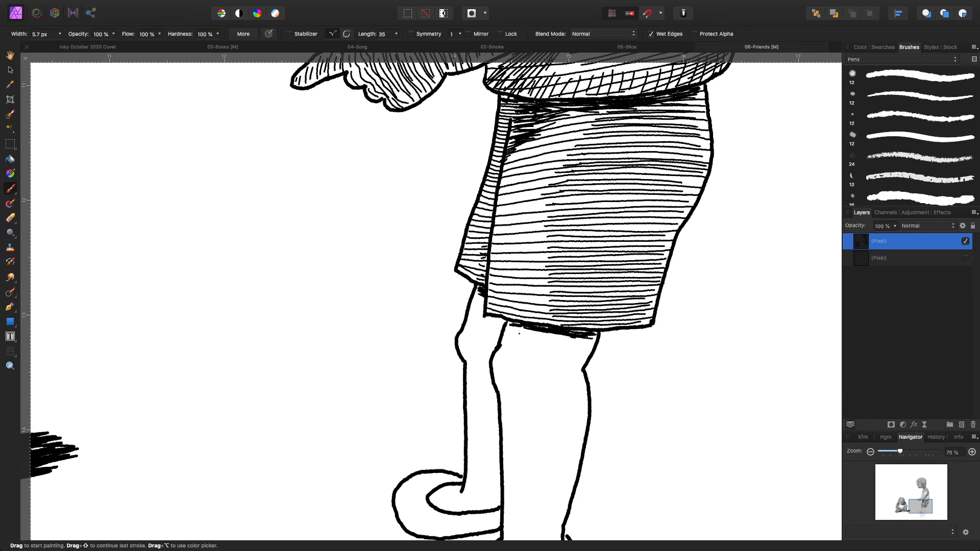
pyautogui.moveTo(506, 330); pyautogui.dragTo(595, 345)
pyautogui.moveTo(507, 339); pyautogui.dragTo(592, 353)
pyautogui.moveTo(501, 346); pyautogui.dragTo(583, 361)
pyautogui.moveTo(495, 353); pyautogui.dragTo(580, 370)
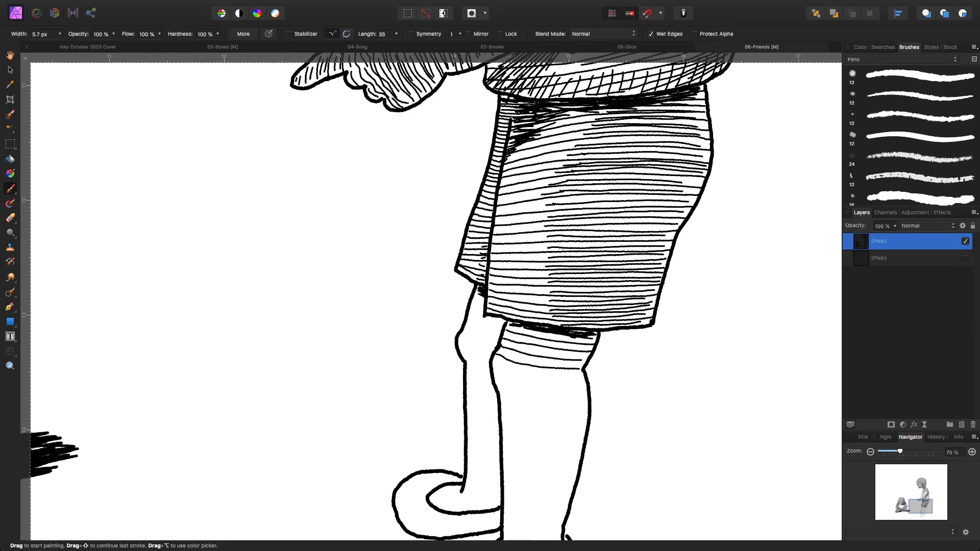
# Hatch the near leg from below the knee down the calf with evenly spaced cross-contour lines
pyautogui.moveTo(493, 369); pyautogui.dragTo(584, 380)
pyautogui.moveTo(495, 382); pyautogui.dragTo(587, 388)
pyautogui.moveTo(497, 392); pyautogui.dragTo(582, 398)
pyautogui.moveTo(506, 404); pyautogui.dragTo(588, 407)
pyautogui.moveTo(502, 416); pyautogui.dragTo(588, 421)
pyautogui.moveTo(503, 430); pyautogui.dragTo(585, 435)
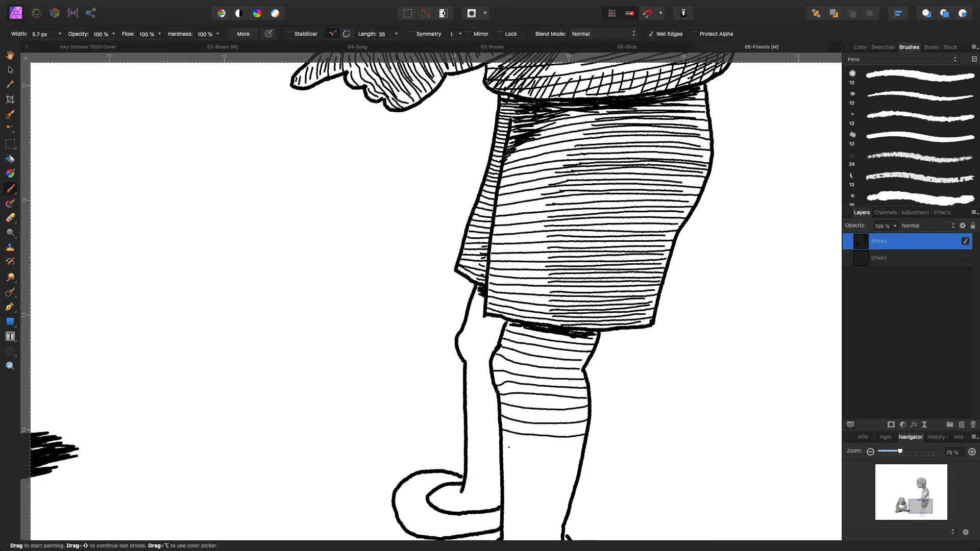
pyautogui.moveTo(504, 443); pyautogui.dragTo(577, 448)
pyautogui.moveTo(503, 456); pyautogui.dragTo(581, 458)
# Continue the cross-contour hatching down the near leg's lower calf to the ankle
pyautogui.scroll(-5, 547, 480)
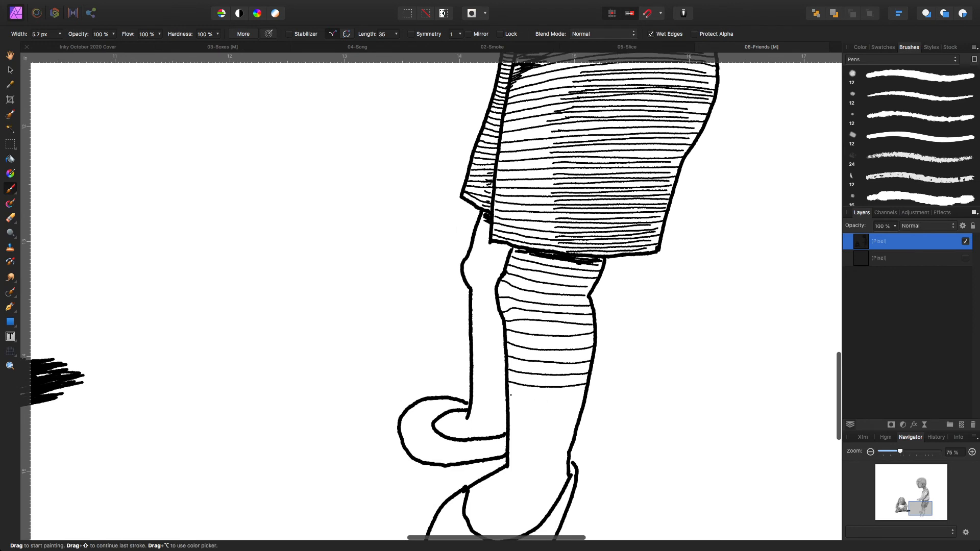
pyautogui.moveTo(509, 398); pyautogui.dragTo(583, 399)
pyautogui.moveTo(509, 411)
pyautogui.mouseDown()
pyautogui.moveTo(582, 410)
pyautogui.moveTo(525, 426)
pyautogui.moveTo(577, 424)
pyautogui.mouseUp()
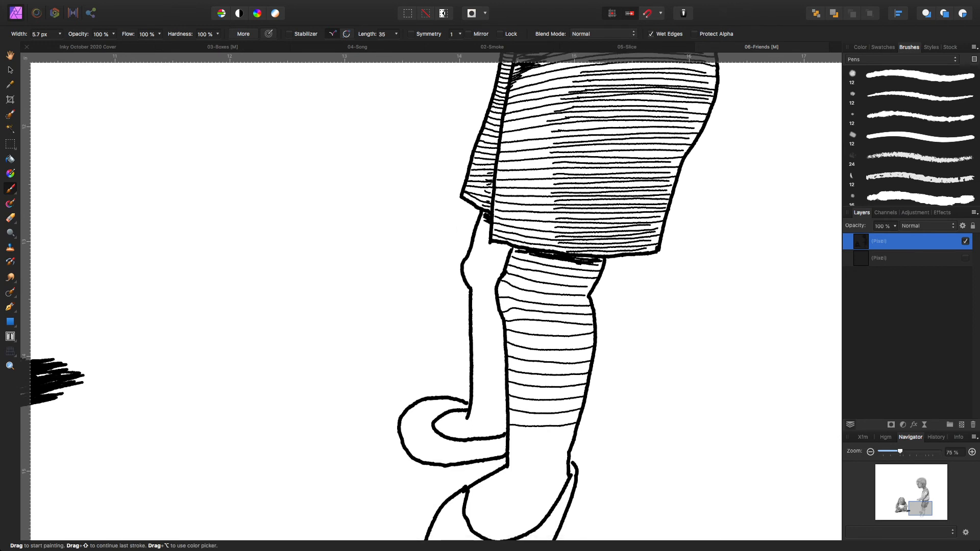
pyautogui.moveTo(508, 441)
pyautogui.mouseDown()
pyautogui.moveTo(573, 437)
pyautogui.moveTo(536, 455)
pyautogui.moveTo(570, 449)
pyautogui.mouseUp()
pyautogui.moveTo(508, 467); pyautogui.dragTo(569, 459)
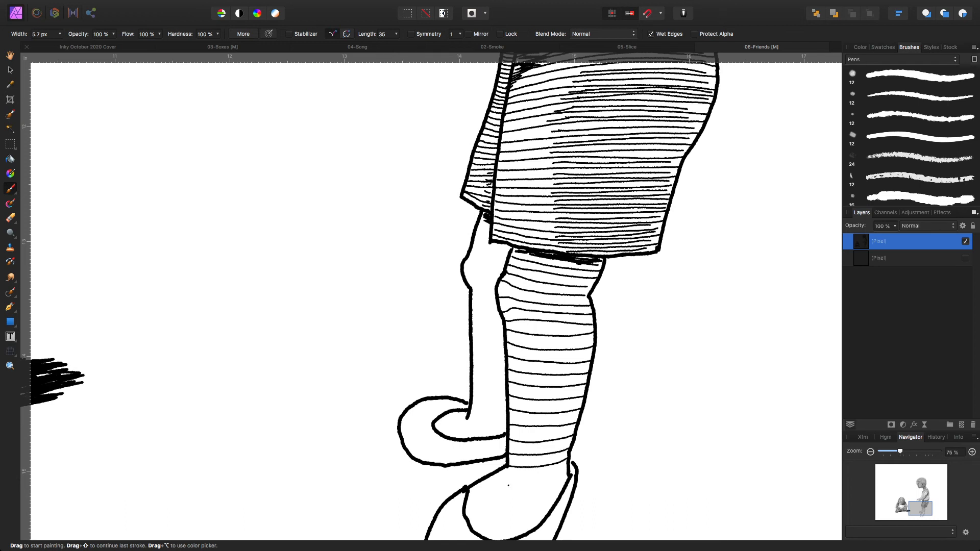
# Hatch the near foot inside the shoe opening with slanted lines curving from the ankle to the toes
pyautogui.moveTo(508, 476); pyautogui.dragTo(567, 473)
pyautogui.moveTo(499, 474)
pyautogui.mouseDown()
pyautogui.moveTo(519, 486)
pyautogui.moveTo(564, 487)
pyautogui.mouseUp()
pyautogui.moveTo(491, 479)
pyautogui.mouseDown()
pyautogui.moveTo(511, 494)
pyautogui.moveTo(559, 498)
pyautogui.mouseUp()
pyautogui.moveTo(484, 484)
pyautogui.mouseDown()
pyautogui.moveTo(549, 511)
pyautogui.moveTo(572, 459)
pyautogui.mouseUp()
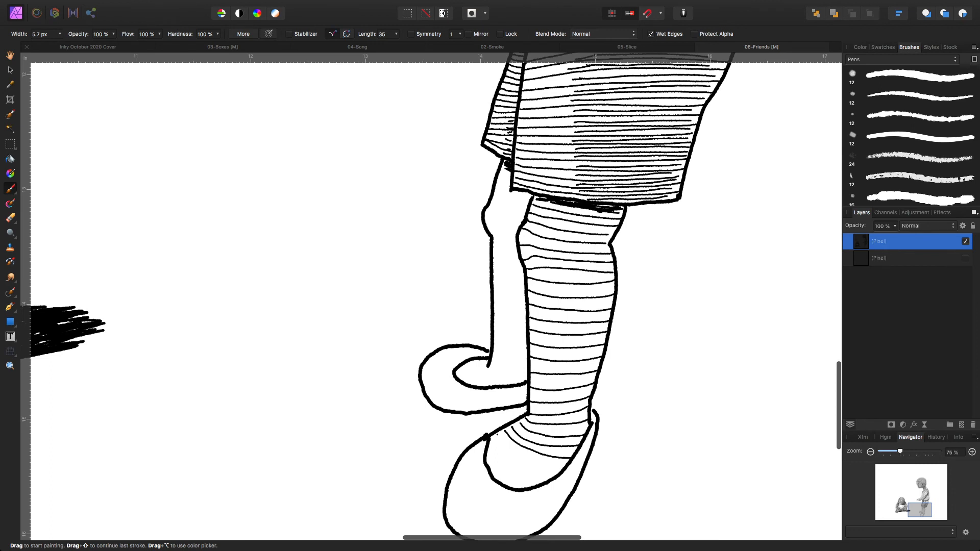
pyautogui.moveTo(497, 434)
pyautogui.mouseDown()
pyautogui.moveTo(516, 455)
pyautogui.moveTo(564, 468)
pyautogui.mouseUp()
pyautogui.moveTo(490, 435)
pyautogui.mouseDown()
pyautogui.moveTo(497, 452)
pyautogui.moveTo(550, 479)
pyautogui.mouseUp()
pyautogui.moveTo(488, 450)
pyautogui.mouseDown()
pyautogui.moveTo(506, 475)
pyautogui.moveTo(528, 483)
pyautogui.mouseUp()
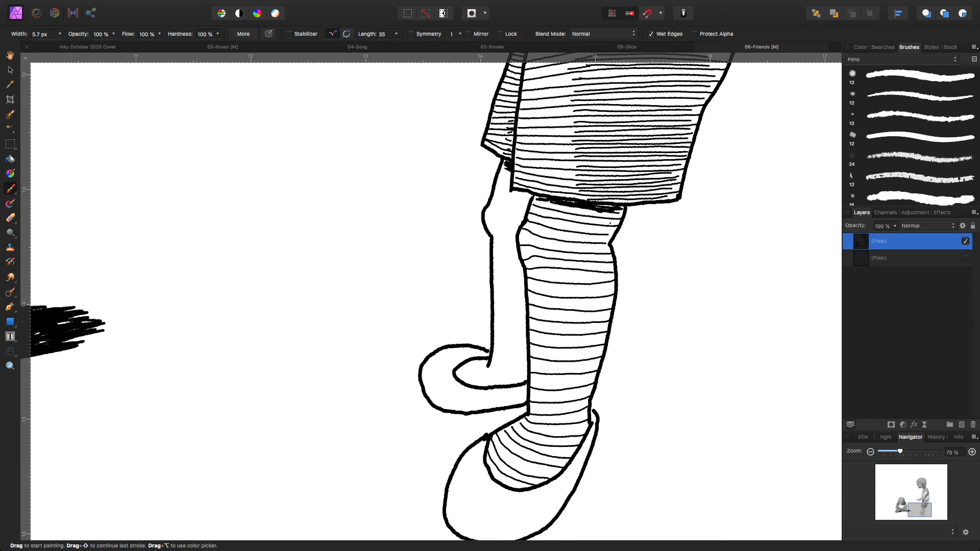
# Add short in-between strokes along the near leg from below the shorts through the calf and foot
pyautogui.moveTo(573, 212)
pyautogui.mouseDown()
pyautogui.moveTo(610, 215)
pyautogui.moveTo(607, 231)
pyautogui.mouseUp()
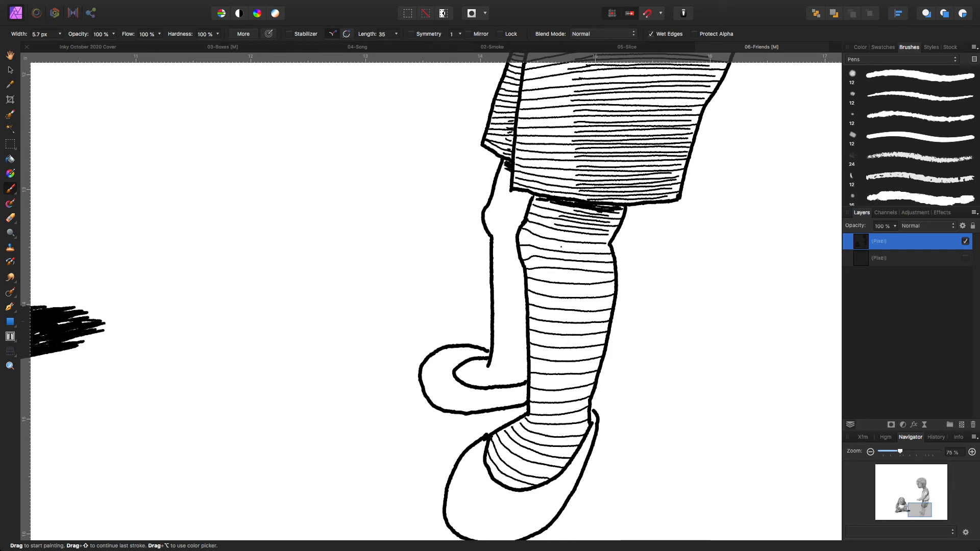
pyautogui.moveTo(552, 234); pyautogui.dragTo(605, 238)
pyautogui.moveTo(544, 241)
pyautogui.mouseDown()
pyautogui.moveTo(600, 250)
pyautogui.moveTo(576, 268)
pyautogui.moveTo(605, 270)
pyautogui.moveTo(566, 277)
pyautogui.moveTo(603, 280)
pyautogui.mouseUp()
pyautogui.moveTo(545, 287)
pyautogui.mouseDown()
pyautogui.moveTo(605, 293)
pyautogui.moveTo(566, 305)
pyautogui.moveTo(604, 306)
pyautogui.moveTo(609, 331)
pyautogui.mouseUp()
pyautogui.moveTo(550, 340)
pyautogui.mouseDown()
pyautogui.moveTo(602, 343)
pyautogui.moveTo(585, 382)
pyautogui.moveTo(594, 381)
pyautogui.moveTo(592, 395)
pyautogui.moveTo(565, 409)
pyautogui.moveTo(588, 405)
pyautogui.moveTo(564, 418)
pyautogui.moveTo(585, 417)
pyautogui.moveTo(585, 430)
pyautogui.moveTo(561, 441)
pyautogui.moveTo(576, 441)
pyautogui.moveTo(542, 481)
pyautogui.mouseUp()
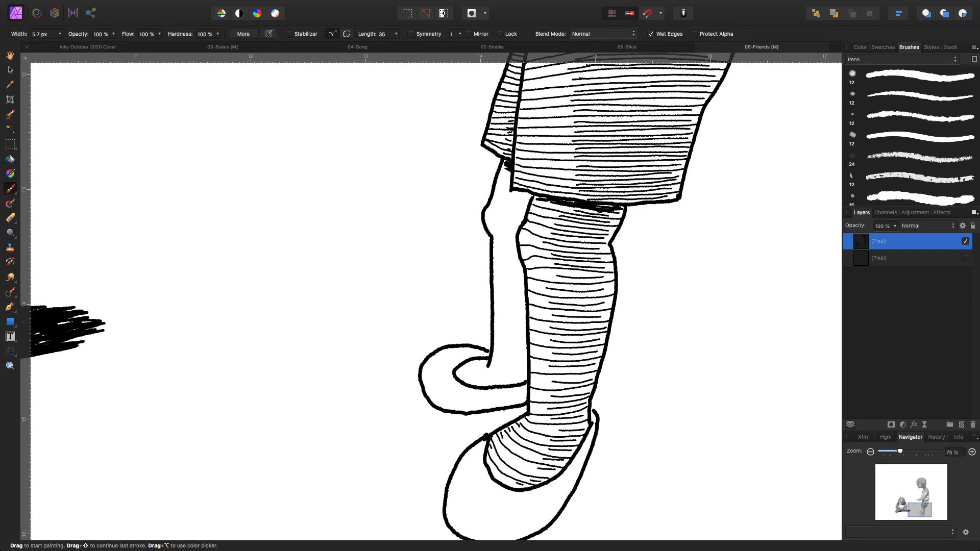
# Hatch the near shoe from the heel to the middle of its side with strokes radiating from the opening
pyautogui.scroll(-3, 613, 418)
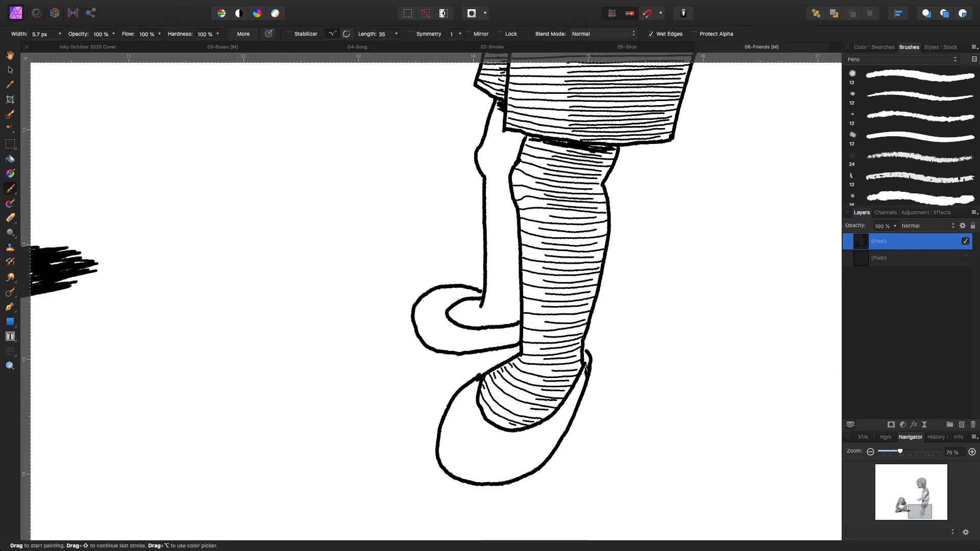
pyautogui.moveTo(583, 379); pyautogui.dragTo(570, 407)
pyautogui.moveTo(572, 395); pyautogui.dragTo(536, 466)
pyautogui.moveTo(535, 430); pyautogui.dragTo(531, 467)
pyautogui.moveTo(527, 432)
pyautogui.mouseDown()
pyautogui.moveTo(522, 473)
pyautogui.moveTo(510, 472)
pyautogui.mouseUp()
pyautogui.moveTo(505, 433); pyautogui.dragTo(493, 477)
# Continue the radiating strokes around the near shoe's toe and up to the front edge of its opening
pyautogui.moveTo(499, 431)
pyautogui.mouseDown()
pyautogui.moveTo(478, 482)
pyautogui.moveTo(463, 478)
pyautogui.mouseUp()
pyautogui.moveTo(493, 428)
pyautogui.mouseDown()
pyautogui.moveTo(455, 476)
pyautogui.moveTo(449, 466)
pyautogui.mouseUp()
pyautogui.moveTo(486, 422); pyautogui.dragTo(440, 459)
pyautogui.moveTo(481, 417); pyautogui.dragTo(440, 446)
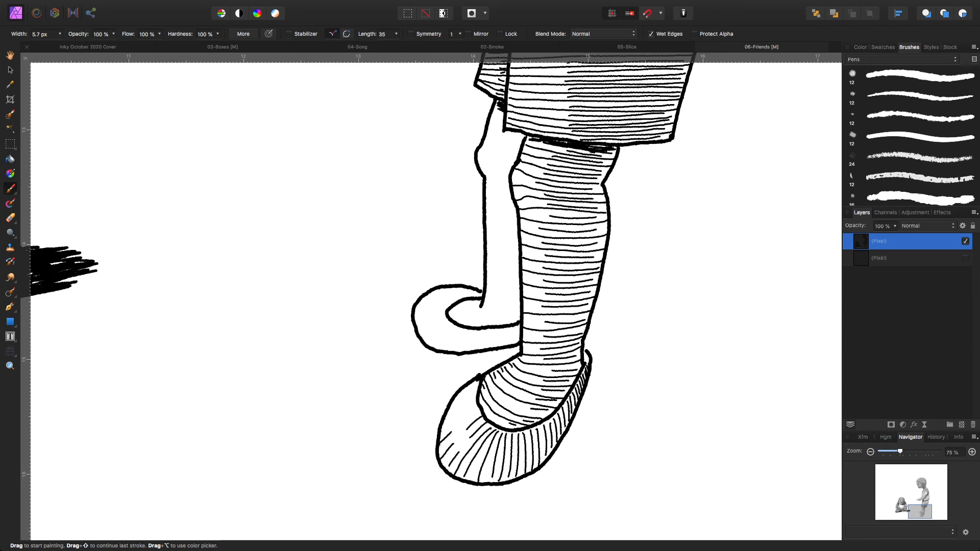
pyautogui.moveTo(476, 411); pyautogui.dragTo(443, 427)
pyautogui.moveTo(476, 400); pyautogui.dragTo(446, 418)
pyautogui.moveTo(477, 397)
pyautogui.mouseDown()
pyautogui.moveTo(450, 415)
pyautogui.moveTo(467, 389)
pyautogui.mouseUp()
# Hatch the far shoe with short radiating strokes from behind the near leg around the toe to the ankle
pyautogui.moveTo(520, 325)
pyautogui.mouseDown()
pyautogui.moveTo(519, 341)
pyautogui.moveTo(502, 348)
pyautogui.mouseUp()
pyautogui.moveTo(497, 329)
pyautogui.mouseDown()
pyautogui.moveTo(496, 344)
pyautogui.moveTo(456, 348)
pyautogui.mouseUp()
pyautogui.moveTo(454, 330); pyautogui.dragTo(448, 349)
pyautogui.moveTo(448, 330)
pyautogui.mouseDown()
pyautogui.moveTo(439, 350)
pyautogui.moveTo(440, 341)
pyautogui.mouseUp()
pyautogui.moveTo(438, 323)
pyautogui.mouseDown()
pyautogui.moveTo(429, 340)
pyautogui.moveTo(433, 324)
pyautogui.mouseUp()
pyautogui.moveTo(430, 322)
pyautogui.mouseDown()
pyautogui.moveTo(418, 330)
pyautogui.moveTo(422, 318)
pyautogui.mouseUp()
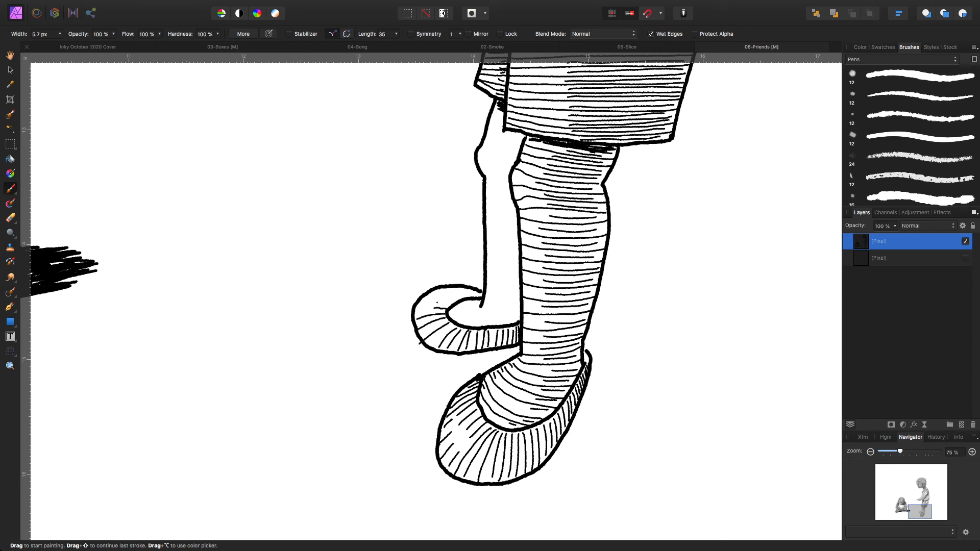
pyautogui.moveTo(451, 304)
pyautogui.mouseDown()
pyautogui.moveTo(440, 306)
pyautogui.moveTo(441, 294)
pyautogui.moveTo(464, 297)
pyautogui.mouseUp()
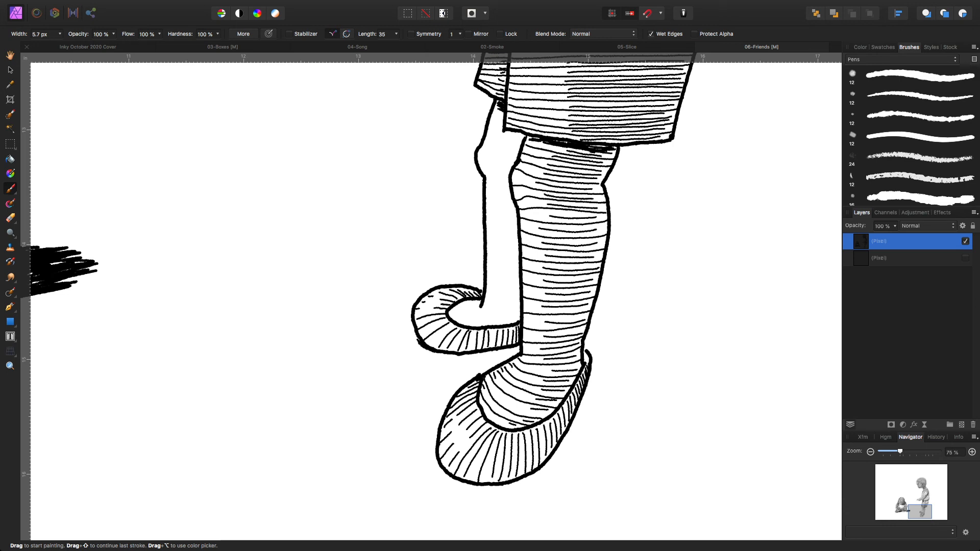
# Thicken the far shoe's lower edge and hatch across the far leg and foot with curved strokes
pyautogui.moveTo(428, 350); pyautogui.dragTo(517, 352)
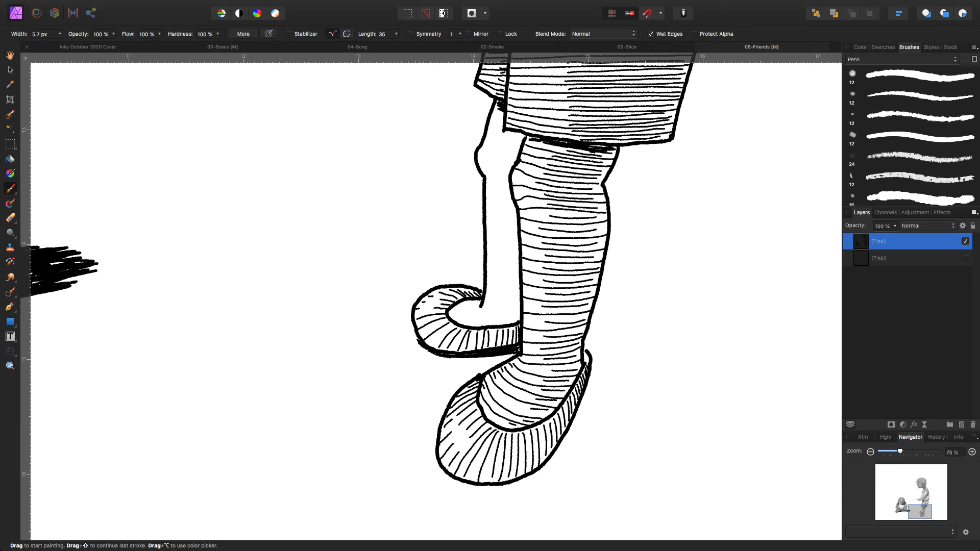
pyautogui.moveTo(492, 116)
pyautogui.mouseDown()
pyautogui.moveTo(504, 112)
pyautogui.moveTo(502, 137)
pyautogui.moveTo(521, 139)
pyautogui.moveTo(494, 158)
pyautogui.moveTo(516, 162)
pyautogui.moveTo(500, 175)
pyautogui.moveTo(509, 174)
pyautogui.moveTo(513, 205)
pyautogui.moveTo(501, 214)
pyautogui.moveTo(518, 213)
pyautogui.moveTo(513, 288)
pyautogui.mouseUp()
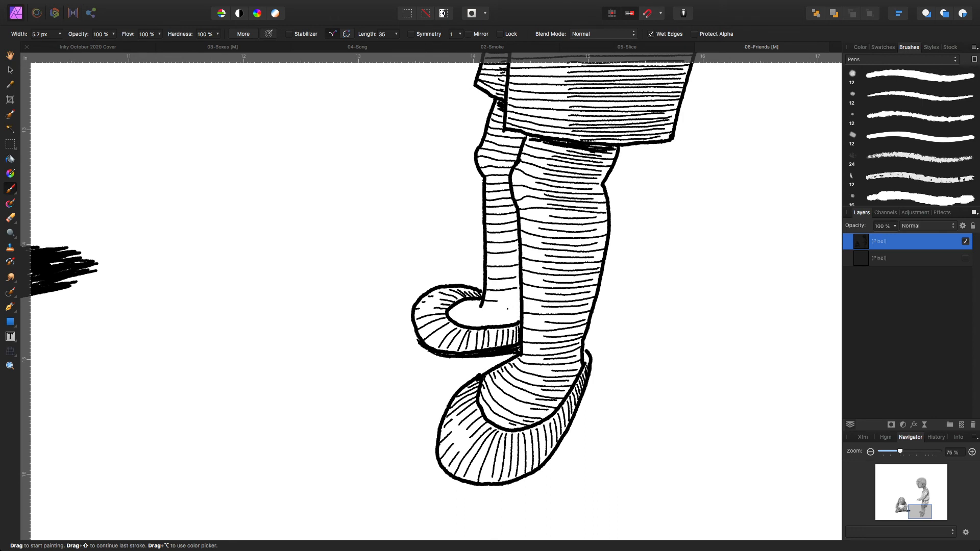
pyautogui.moveTo(496, 314)
pyautogui.mouseDown()
pyautogui.moveTo(509, 311)
pyautogui.moveTo(491, 323)
pyautogui.moveTo(451, 318)
pyautogui.mouseUp()
pyautogui.moveTo(495, 320)
pyautogui.mouseDown()
pyautogui.moveTo(513, 318)
pyautogui.moveTo(514, 295)
pyautogui.mouseUp()
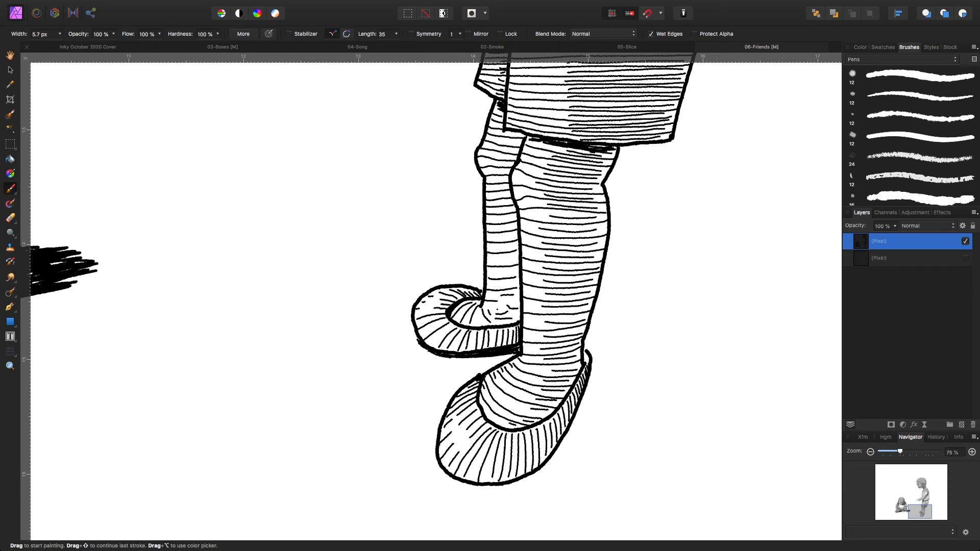
# Add short in-between strokes on the far foot and up the far leg to the knee, densest at the ankle
pyautogui.moveTo(509, 317)
pyautogui.mouseDown()
pyautogui.moveTo(517, 313)
pyautogui.moveTo(500, 319)
pyautogui.moveTo(509, 322)
pyautogui.moveTo(482, 317)
pyautogui.mouseUp()
pyautogui.moveTo(500, 284)
pyautogui.mouseDown()
pyautogui.moveTo(518, 281)
pyautogui.moveTo(504, 171)
pyautogui.moveTo(519, 132)
pyautogui.mouseUp()
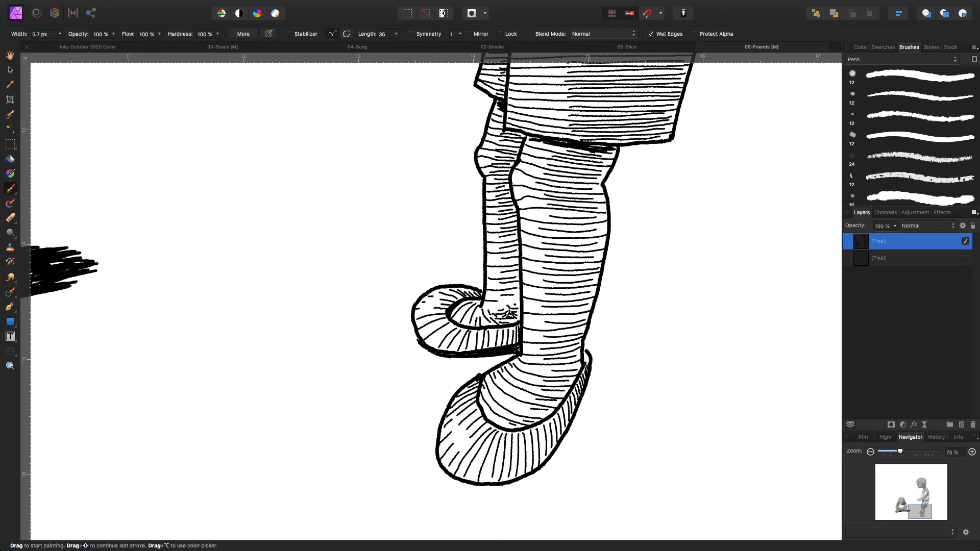
pyautogui.moveTo(508, 302); pyautogui.dragTo(517, 290)
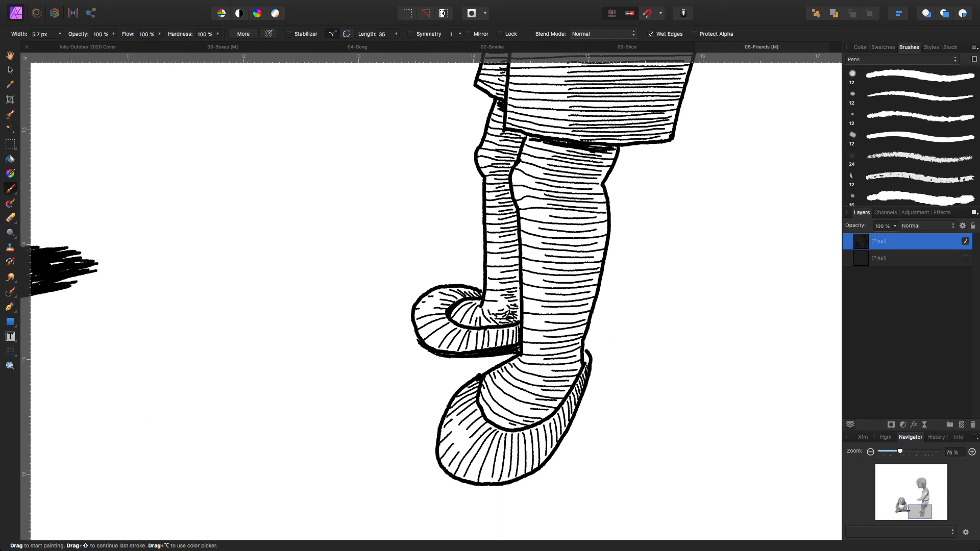
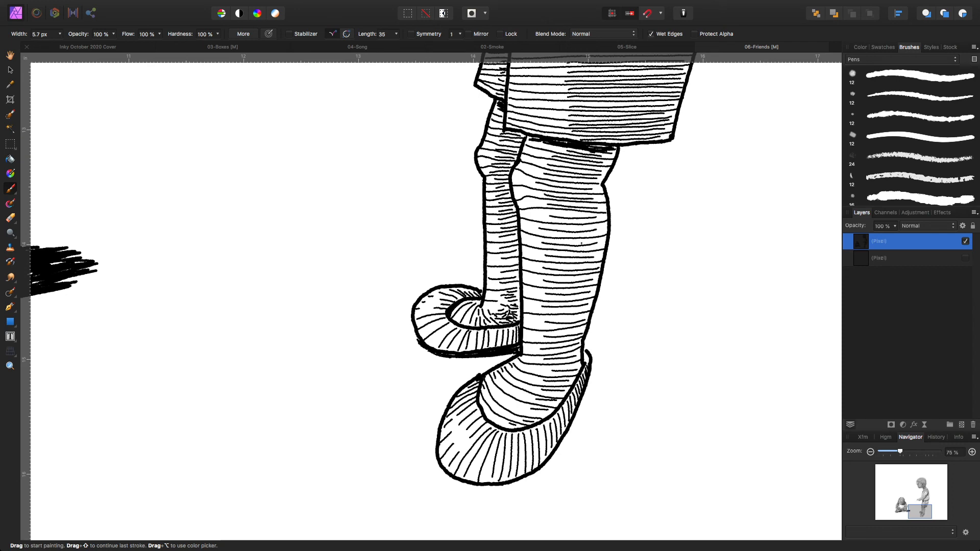
# Add short in-between strokes to the standing boy's upper arm, forearm and pointing hand
pyautogui.press('super+minus')
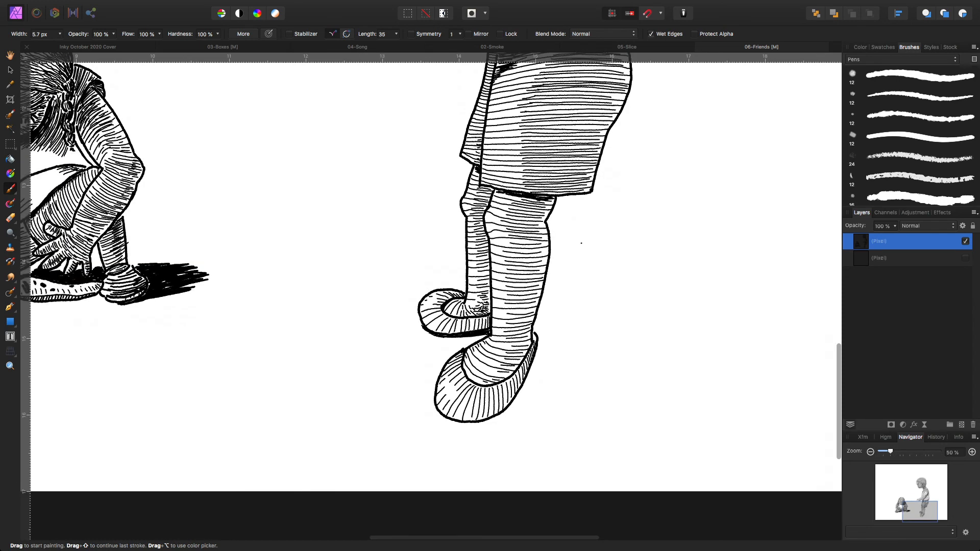
pyautogui.press('super+minus')
pyautogui.press('super+minus')
pyautogui.press('super+minus')
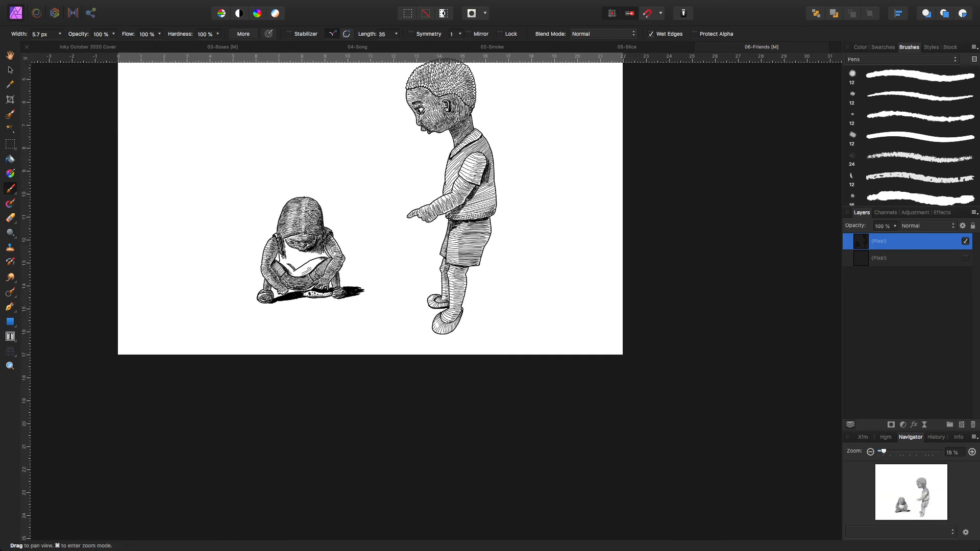
pyautogui.moveTo(517, 225); pyautogui.dragTo(518, 274)
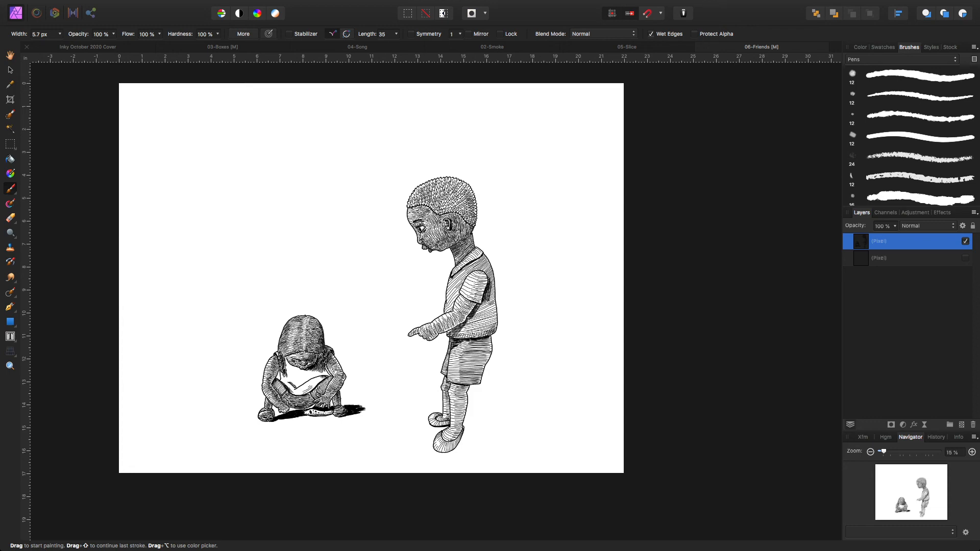
pyautogui.press('super+plus')
pyautogui.press('super+plus')
pyautogui.press('super+plus')
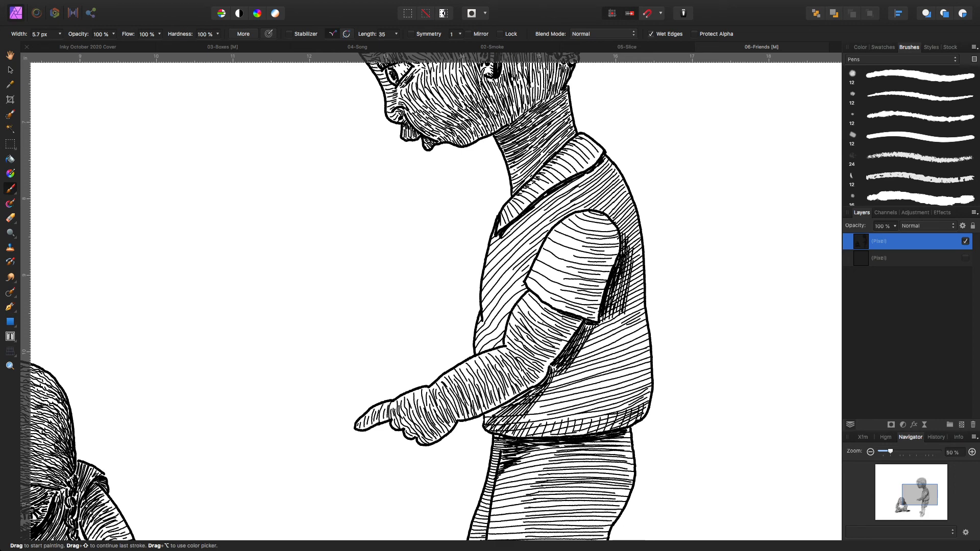
pyautogui.moveTo(528, 300); pyautogui.dragTo(545, 320)
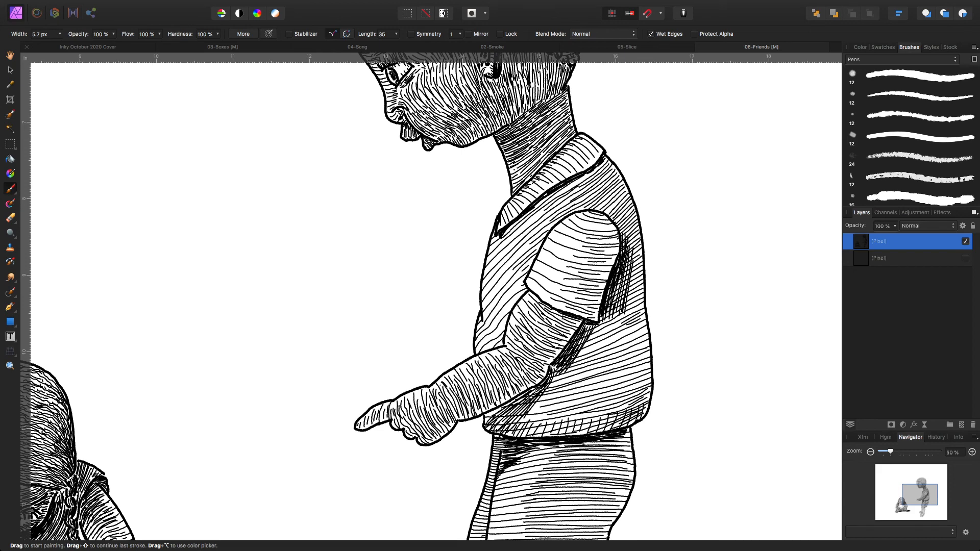
pyautogui.moveTo(453, 409)
pyautogui.mouseDown()
pyautogui.moveTo(458, 420)
pyautogui.moveTo(421, 411)
pyautogui.moveTo(443, 433)
pyautogui.mouseUp()
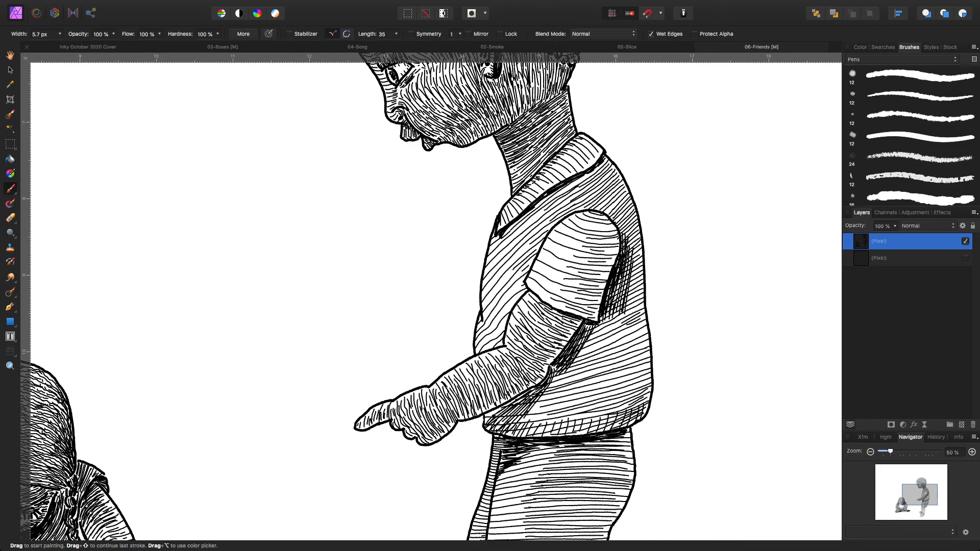
# Darken the near leg with extra short strokes over the calf, knee and foot
pyautogui.scroll(-10, 434, 301)
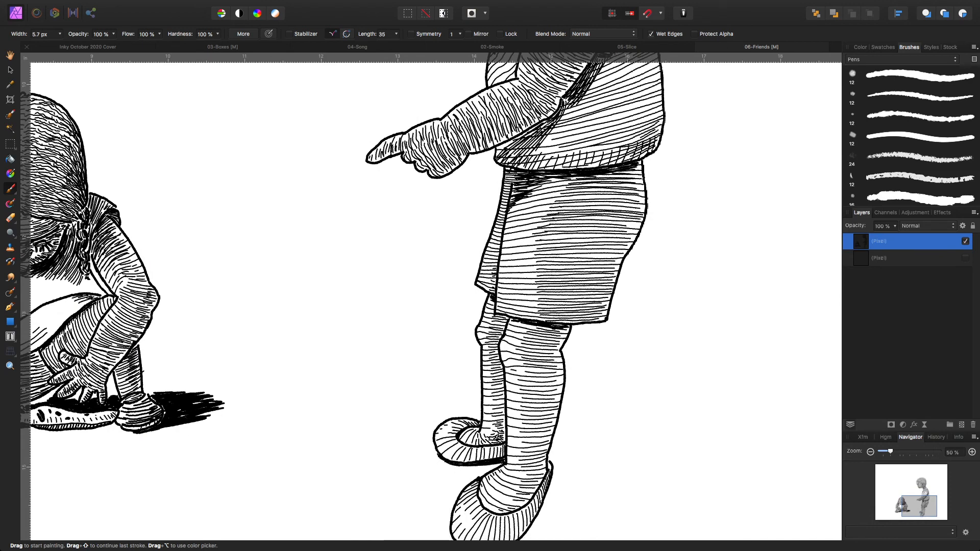
pyautogui.moveTo(523, 369)
pyautogui.mouseDown()
pyautogui.moveTo(553, 368)
pyautogui.moveTo(554, 378)
pyautogui.moveTo(527, 383)
pyautogui.moveTo(562, 387)
pyautogui.moveTo(539, 389)
pyautogui.moveTo(557, 397)
pyautogui.moveTo(548, 440)
pyautogui.mouseUp()
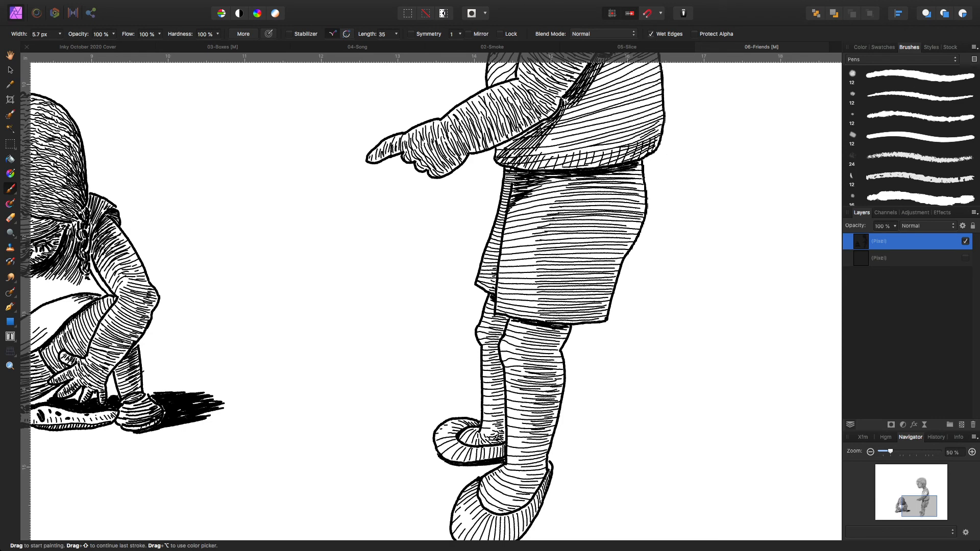
pyautogui.scroll(3, 628, 349)
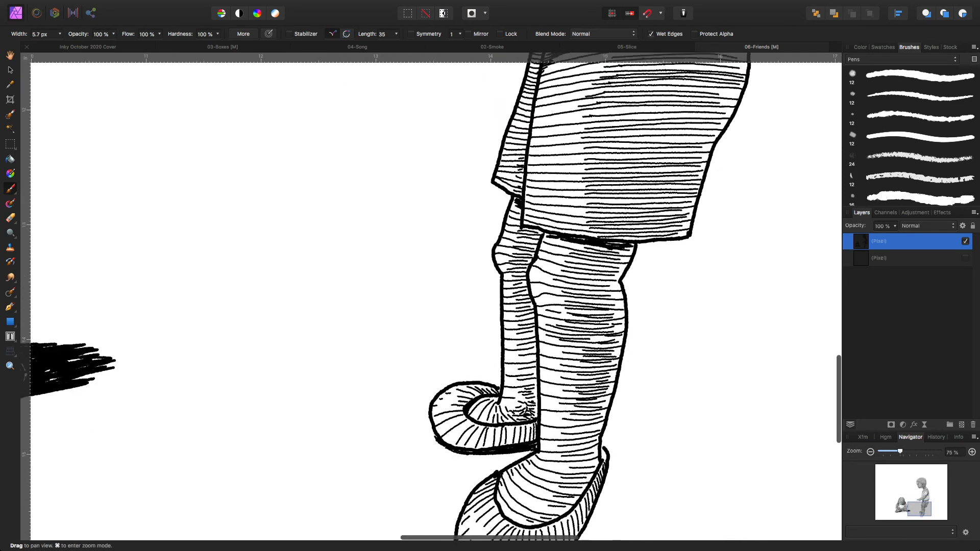
pyautogui.moveTo(570, 423)
pyautogui.mouseDown()
pyautogui.moveTo(598, 419)
pyautogui.moveTo(563, 425)
pyautogui.moveTo(565, 365)
pyautogui.moveTo(577, 343)
pyautogui.moveTo(566, 330)
pyautogui.moveTo(570, 289)
pyautogui.moveTo(554, 265)
pyautogui.moveTo(585, 231)
pyautogui.mouseUp()
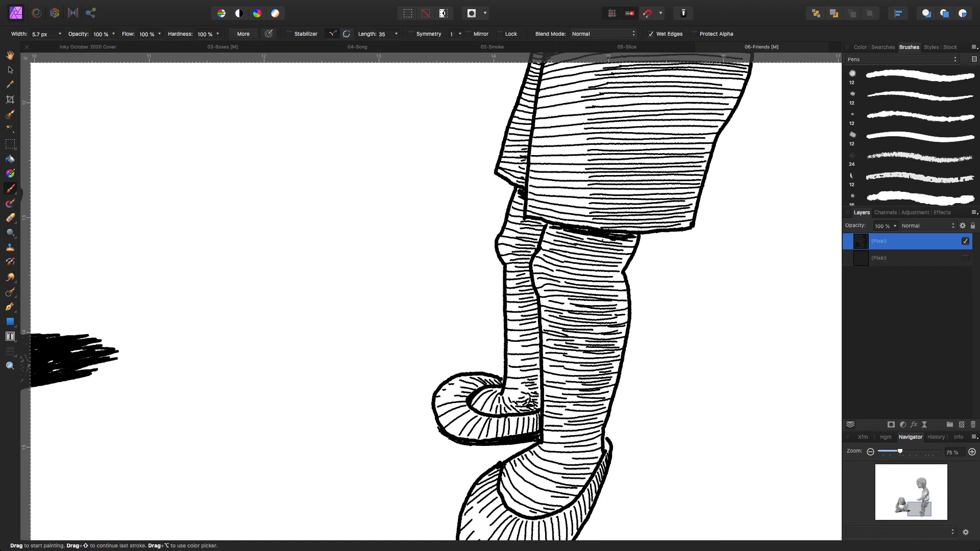
pyautogui.moveTo(547, 455)
pyautogui.mouseDown()
pyautogui.moveTo(571, 458)
pyautogui.moveTo(537, 493)
pyautogui.moveTo(556, 502)
pyautogui.moveTo(525, 511)
pyautogui.mouseUp()
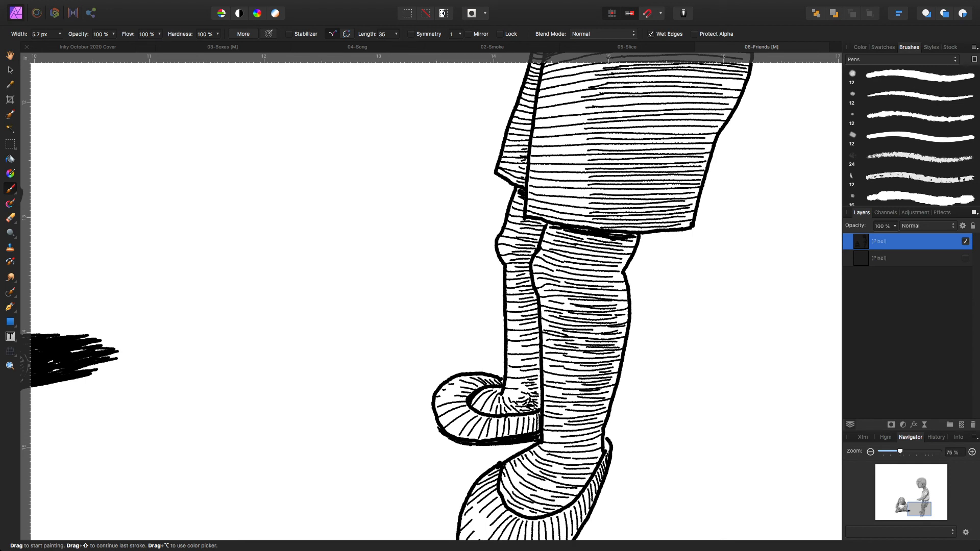
# Deepen the shading along the back half of the near leg from the ankle to the knee with more short strokes
pyautogui.moveTo(581, 455)
pyautogui.mouseDown()
pyautogui.moveTo(601, 453)
pyautogui.moveTo(590, 428)
pyautogui.moveTo(559, 440)
pyautogui.moveTo(584, 417)
pyautogui.moveTo(574, 392)
pyautogui.moveTo(596, 385)
pyautogui.moveTo(598, 367)
pyautogui.moveTo(587, 353)
pyautogui.moveTo(577, 359)
pyautogui.moveTo(612, 327)
pyautogui.moveTo(609, 334)
pyautogui.mouseUp()
pyautogui.moveTo(581, 305)
pyautogui.mouseDown()
pyautogui.moveTo(604, 302)
pyautogui.moveTo(572, 306)
pyautogui.moveTo(580, 290)
pyautogui.moveTo(609, 290)
pyautogui.mouseUp()
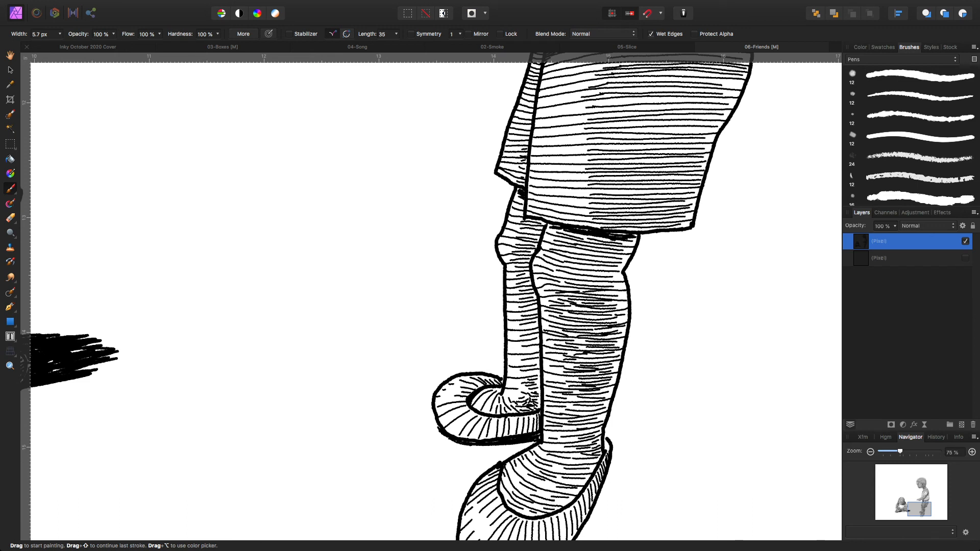
pyautogui.moveTo(606, 280); pyautogui.dragTo(621, 272)
pyautogui.moveTo(560, 276)
pyautogui.mouseDown()
pyautogui.moveTo(590, 270)
pyautogui.moveTo(626, 284)
pyautogui.mouseUp()
pyautogui.moveTo(580, 410); pyautogui.dragTo(598, 412)
pyautogui.moveTo(565, 440)
pyautogui.mouseDown()
pyautogui.moveTo(589, 463)
pyautogui.moveTo(560, 490)
pyautogui.moveTo(574, 493)
pyautogui.moveTo(588, 474)
pyautogui.mouseUp()
pyautogui.moveTo(612, 292); pyautogui.dragTo(628, 305)
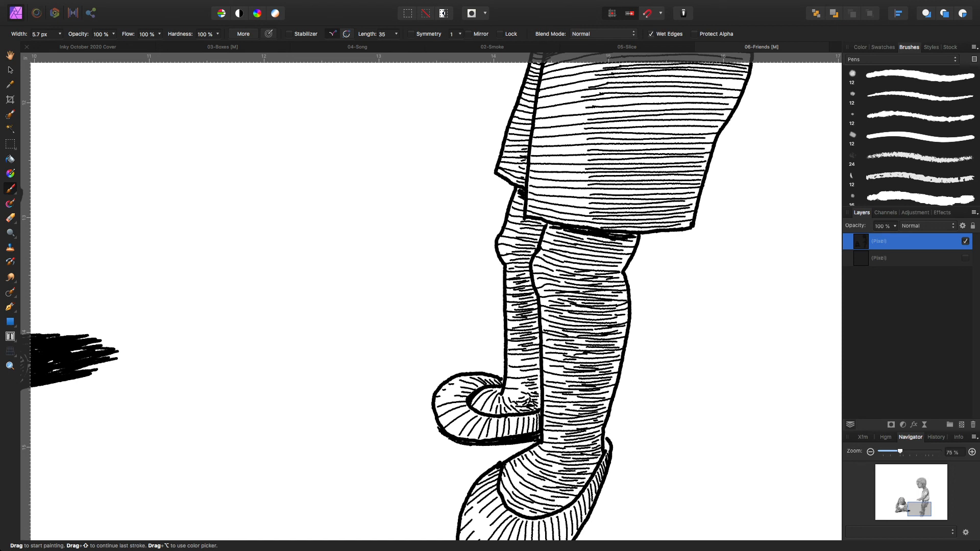
# Deepen the far leg's shading from knee to ankle and add short strokes on the far foot
pyautogui.moveTo(503, 250)
pyautogui.mouseDown()
pyautogui.moveTo(531, 234)
pyautogui.moveTo(523, 227)
pyautogui.mouseUp()
pyautogui.moveTo(516, 359)
pyautogui.mouseDown()
pyautogui.moveTo(536, 361)
pyautogui.moveTo(520, 392)
pyautogui.moveTo(531, 388)
pyautogui.mouseUp()
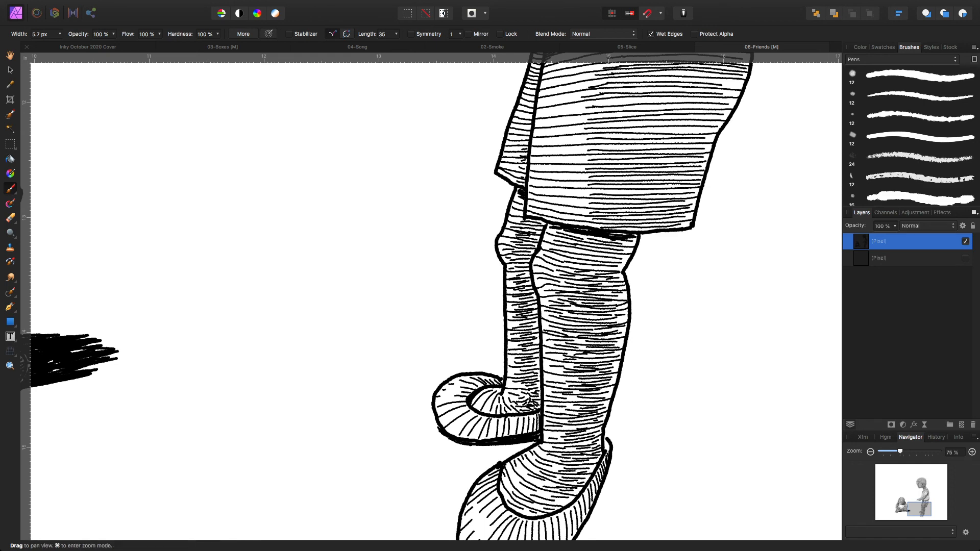
pyautogui.scroll(-3, 434, 296)
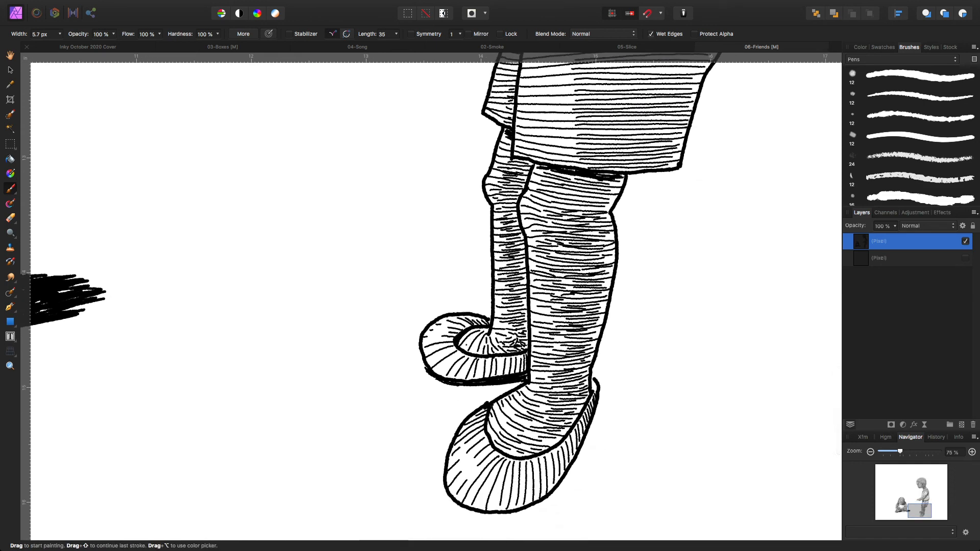
pyautogui.moveTo(478, 333); pyautogui.dragTo(475, 347)
pyautogui.moveTo(507, 325); pyautogui.dragTo(497, 329)
# Start the standing boy's cast shadow with overlapping strokes running out from behind the near shoe's heel
pyautogui.press('super+minus')
pyautogui.press('super+minus')
pyautogui.press('super+minus')
pyautogui.press('super+minus')
pyautogui.press('super+minus')
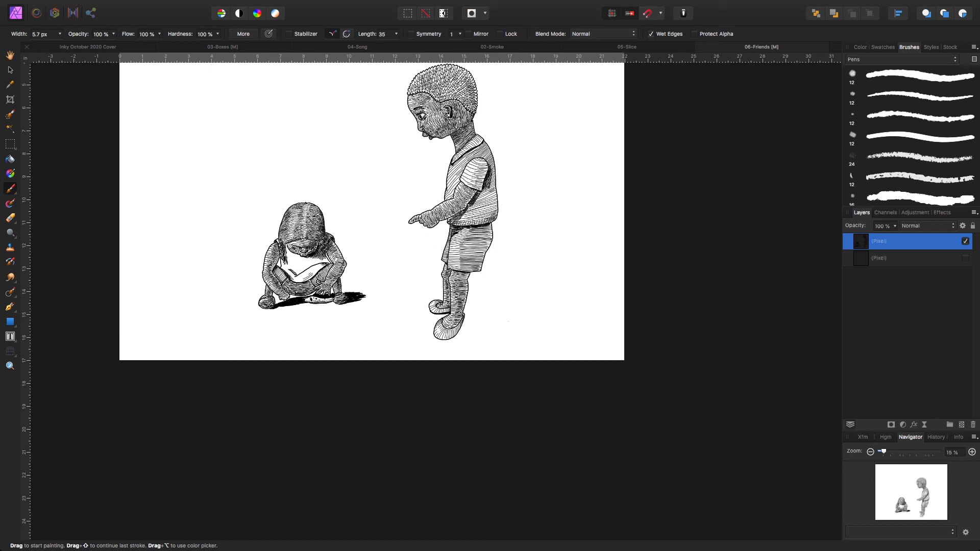
pyautogui.press('space')
pyautogui.moveTo(508, 322); pyautogui.dragTo(555, 472)
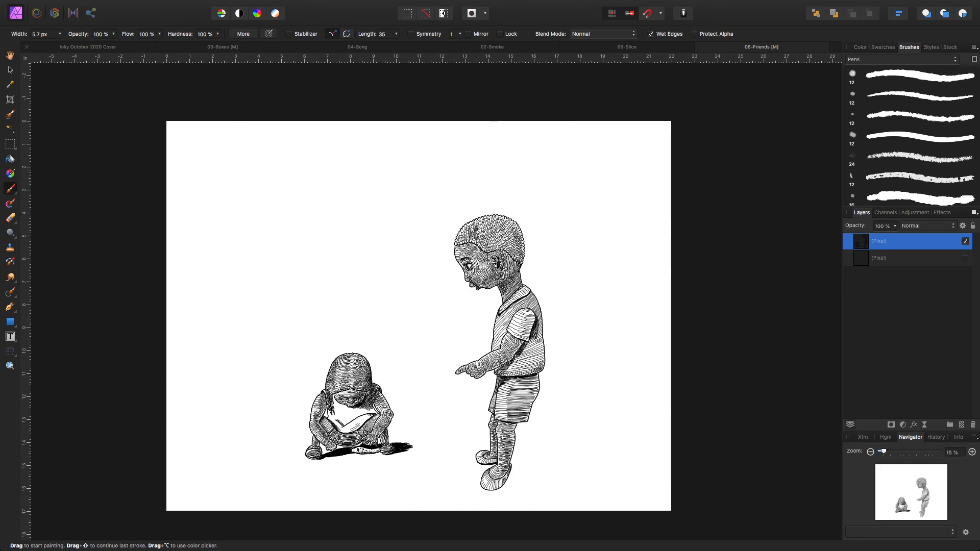
pyautogui.scroll(5, 428, 295)
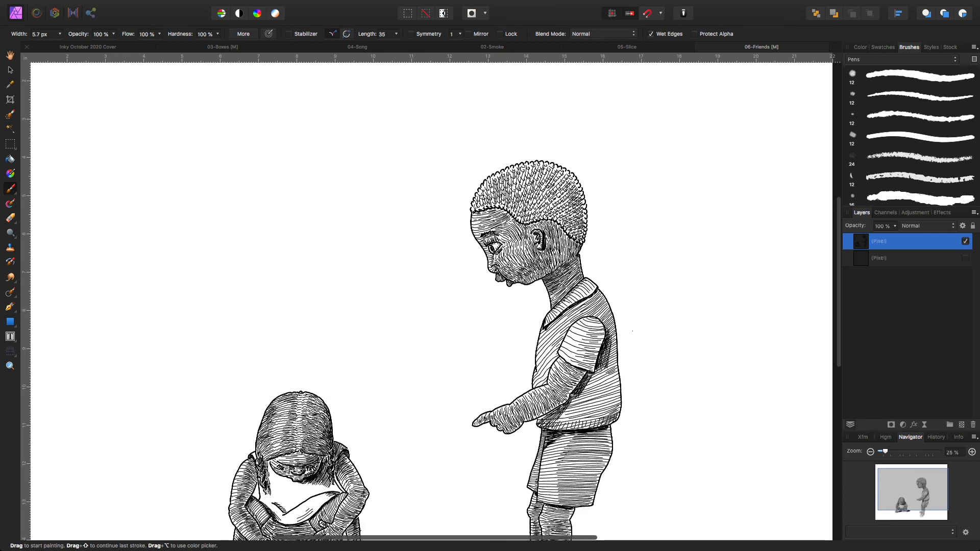
pyautogui.moveTo(633, 331); pyautogui.dragTo(568, 204)
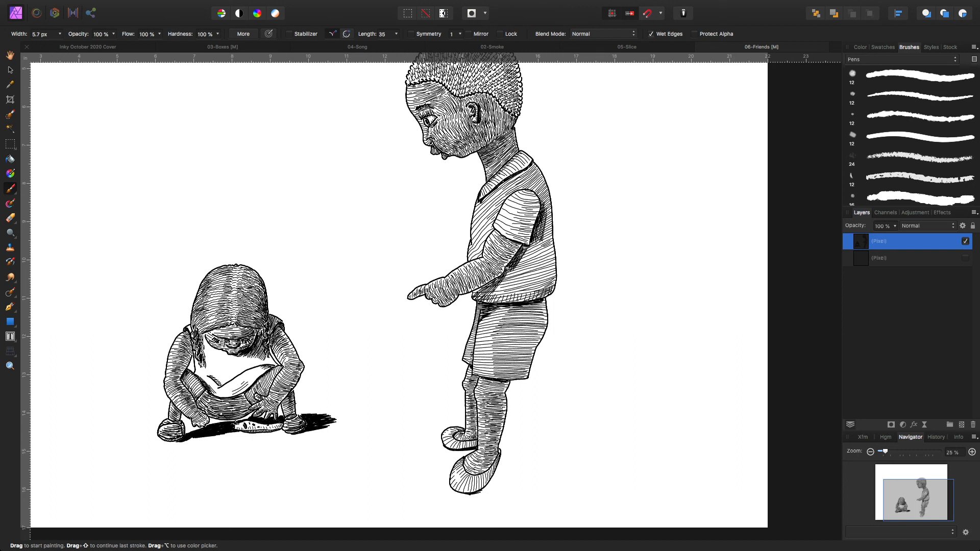
pyautogui.moveTo(498, 474)
pyautogui.mouseDown()
pyautogui.moveTo(491, 483)
pyautogui.moveTo(497, 474)
pyautogui.mouseUp()
pyautogui.moveTo(507, 471)
pyautogui.mouseDown()
pyautogui.moveTo(494, 482)
pyautogui.moveTo(504, 462)
pyautogui.moveTo(501, 470)
pyautogui.mouseUp()
pyautogui.moveTo(525, 461); pyautogui.dragTo(507, 472)
pyautogui.moveTo(524, 465); pyautogui.dragTo(501, 467)
pyautogui.moveTo(521, 456); pyautogui.dragTo(512, 462)
pyautogui.moveTo(539, 458); pyautogui.dragTo(516, 466)
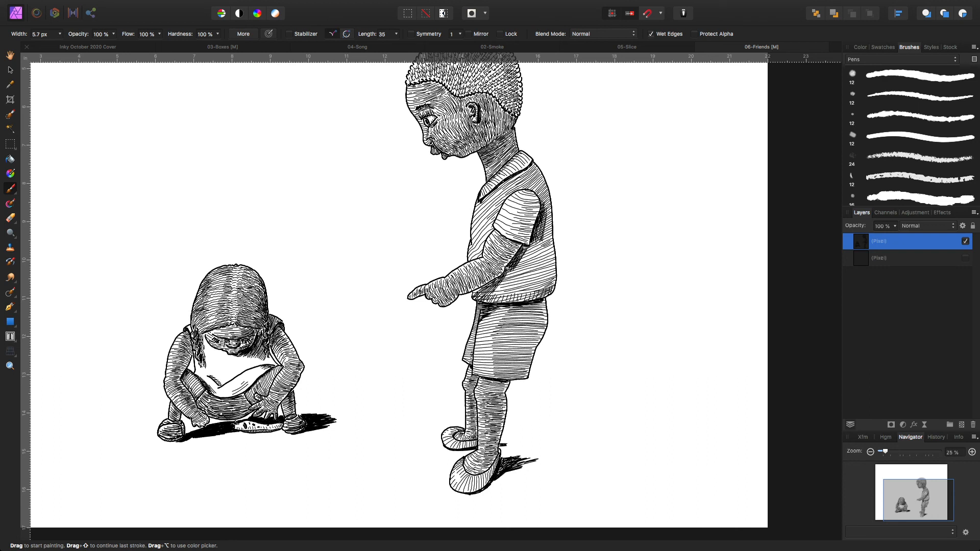
# Extend the cast shadow from both feet with long horizontal strokes that merge into the start of the torso
pyautogui.moveTo(513, 441); pyautogui.dragTo(502, 447)
pyautogui.moveTo(524, 444); pyautogui.dragTo(510, 444)
pyautogui.moveTo(533, 438)
pyautogui.mouseDown()
pyautogui.moveTo(504, 443)
pyautogui.moveTo(515, 442)
pyautogui.mouseUp()
pyautogui.moveTo(543, 442); pyautogui.dragTo(513, 446)
pyautogui.moveTo(551, 444); pyautogui.dragTo(519, 449)
pyautogui.moveTo(551, 445); pyautogui.dragTo(537, 448)
pyautogui.moveTo(570, 448); pyautogui.dragTo(526, 461)
pyautogui.moveTo(552, 458); pyautogui.dragTo(519, 458)
pyautogui.moveTo(562, 454); pyautogui.dragTo(522, 465)
pyautogui.moveTo(571, 459)
pyautogui.mouseDown()
pyautogui.moveTo(515, 467)
pyautogui.moveTo(532, 464)
pyautogui.mouseUp()
pyautogui.moveTo(581, 454)
pyautogui.mouseDown()
pyautogui.moveTo(538, 456)
pyautogui.moveTo(545, 454)
pyautogui.mouseUp()
pyautogui.moveTo(573, 444); pyautogui.dragTo(536, 444)
pyautogui.moveTo(576, 437); pyautogui.dragTo(538, 443)
pyautogui.moveTo(593, 442)
pyautogui.mouseDown()
pyautogui.moveTo(539, 443)
pyautogui.moveTo(555, 455)
pyautogui.mouseUp()
pyautogui.moveTo(595, 456); pyautogui.dragTo(552, 460)
pyautogui.moveTo(598, 455)
pyautogui.mouseDown()
pyautogui.moveTo(547, 459)
pyautogui.moveTo(556, 453)
pyautogui.mouseUp()
pyautogui.moveTo(589, 439); pyautogui.dragTo(547, 440)
# Lengthen the shadow's torso section away from the boy with overlapping, nearly horizontal strokes
pyautogui.moveTo(599, 438)
pyautogui.mouseDown()
pyautogui.moveTo(550, 441)
pyautogui.moveTo(556, 447)
pyautogui.mouseUp()
pyautogui.moveTo(607, 446)
pyautogui.mouseDown()
pyautogui.moveTo(563, 449)
pyautogui.moveTo(579, 445)
pyautogui.mouseUp()
pyautogui.moveTo(611, 451); pyautogui.dragTo(550, 456)
pyautogui.moveTo(611, 456); pyautogui.dragTo(569, 459)
pyautogui.moveTo(622, 455)
pyautogui.mouseDown()
pyautogui.moveTo(565, 454)
pyautogui.moveTo(576, 443)
pyautogui.mouseUp()
pyautogui.moveTo(629, 438); pyautogui.dragTo(574, 438)
pyautogui.moveTo(637, 438)
pyautogui.mouseDown()
pyautogui.moveTo(582, 440)
pyautogui.moveTo(595, 450)
pyautogui.mouseUp()
pyautogui.moveTo(632, 456)
pyautogui.mouseDown()
pyautogui.moveTo(571, 453)
pyautogui.moveTo(593, 455)
pyautogui.mouseUp()
pyautogui.moveTo(640, 457)
pyautogui.mouseDown()
pyautogui.moveTo(585, 457)
pyautogui.moveTo(597, 457)
pyautogui.mouseUp()
pyautogui.moveTo(654, 451); pyautogui.dragTo(591, 453)
pyautogui.moveTo(654, 445)
pyautogui.mouseDown()
pyautogui.moveTo(585, 448)
pyautogui.moveTo(615, 441)
pyautogui.mouseUp()
pyautogui.moveTo(647, 436)
pyautogui.mouseDown()
pyautogui.moveTo(582, 439)
pyautogui.moveTo(595, 438)
pyautogui.mouseUp()
pyautogui.moveTo(657, 440); pyautogui.dragTo(607, 449)
# Close off the far end of the cast shadow with strokes forming a rounded head
pyautogui.moveTo(672, 448)
pyautogui.mouseDown()
pyautogui.moveTo(625, 452)
pyautogui.moveTo(631, 444)
pyautogui.mouseUp()
pyautogui.moveTo(673, 438)
pyautogui.mouseDown()
pyautogui.moveTo(642, 440)
pyautogui.moveTo(659, 438)
pyautogui.mouseUp()
pyautogui.moveTo(682, 442); pyautogui.dragTo(645, 451)
pyautogui.moveTo(668, 454); pyautogui.dragTo(648, 455)
pyautogui.moveTo(686, 448); pyautogui.dragTo(644, 436)
pyautogui.moveTo(685, 445); pyautogui.dragTo(662, 440)
pyautogui.moveTo(683, 445)
pyautogui.mouseDown()
pyautogui.moveTo(654, 444)
pyautogui.moveTo(666, 449)
pyautogui.mouseUp()
pyautogui.moveTo(690, 448); pyautogui.dragTo(668, 445)
# Add thin arm-like projections along the lower and upper edges of the cast shadow
pyautogui.moveTo(688, 448); pyautogui.dragTo(553, 467)
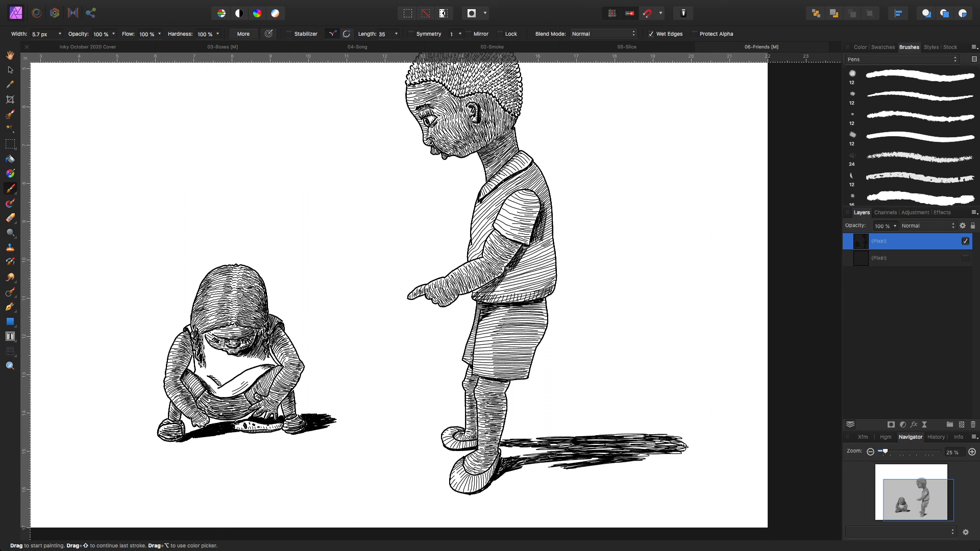
pyautogui.moveTo(642, 456)
pyautogui.mouseDown()
pyautogui.moveTo(620, 457)
pyautogui.moveTo(596, 434)
pyautogui.moveTo(568, 431)
pyautogui.mouseUp()
pyautogui.moveTo(578, 432); pyautogui.dragTo(534, 443)
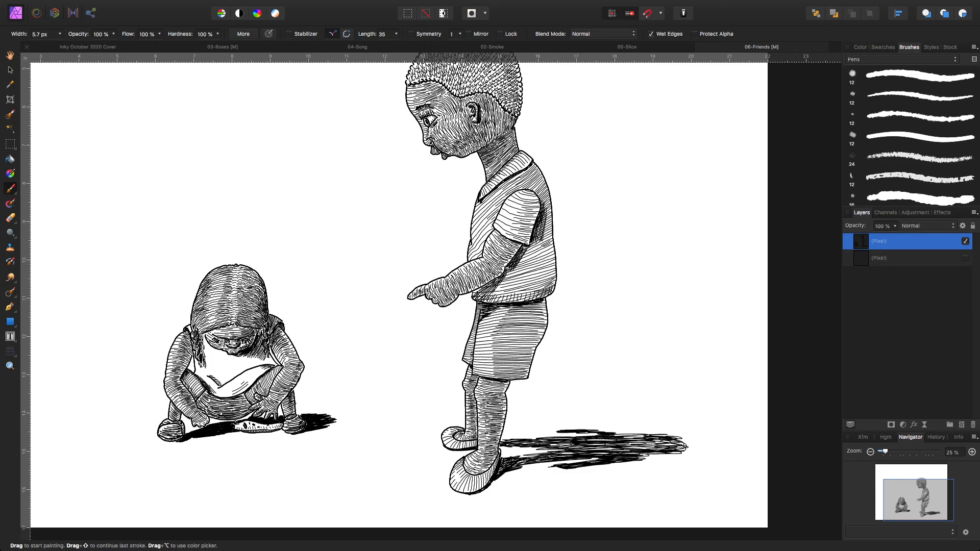
# Fill the white gaps in the cast shadow directly against the near shoe's side and heel
pyautogui.press('super+plus')
pyautogui.press('super+plus')
pyautogui.press('space')
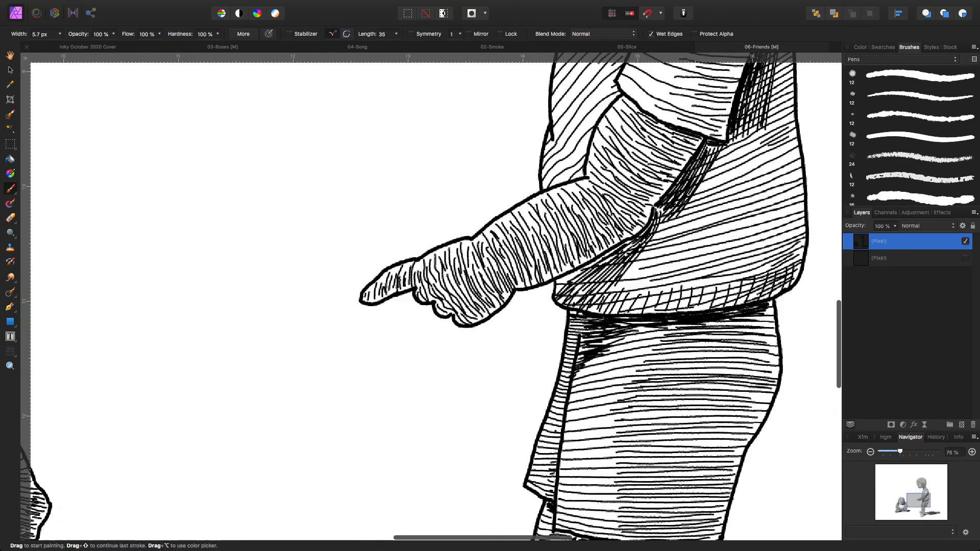
pyautogui.moveTo(510, 408); pyautogui.dragTo(353, 183)
pyautogui.moveTo(650, 429); pyautogui.dragTo(586, 267)
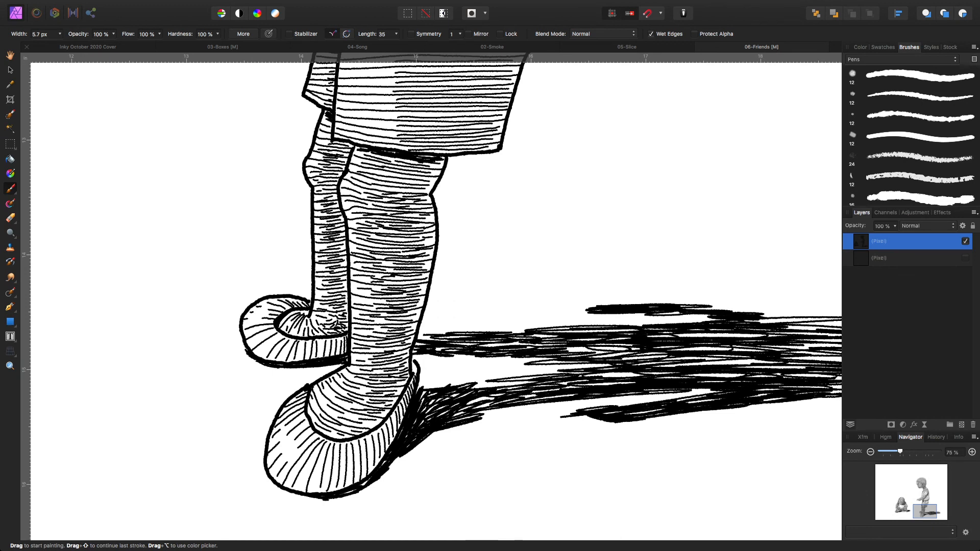
pyautogui.moveTo(399, 461)
pyautogui.mouseDown()
pyautogui.moveTo(385, 474)
pyautogui.moveTo(403, 457)
pyautogui.mouseUp()
pyautogui.moveTo(454, 422)
pyautogui.mouseDown()
pyautogui.moveTo(484, 411)
pyautogui.moveTo(460, 409)
pyautogui.moveTo(491, 398)
pyautogui.mouseUp()
pyautogui.moveTo(417, 413); pyautogui.dragTo(422, 376)
pyautogui.moveTo(423, 386); pyautogui.dragTo(428, 377)
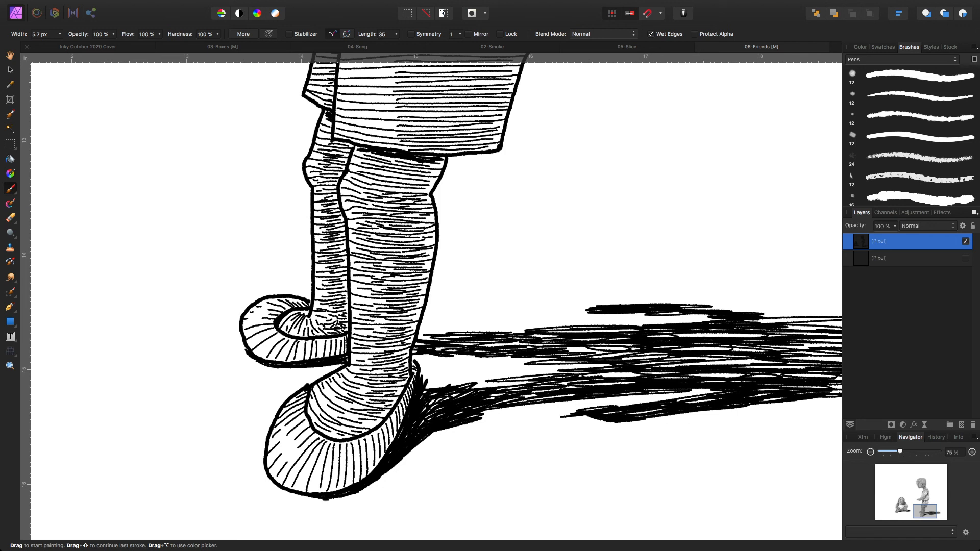
# Blacken the near leg's shadow band from the heel to where it joins the torso shadow
pyautogui.moveTo(448, 397); pyautogui.dragTo(463, 394)
pyautogui.moveTo(427, 420); pyautogui.dragTo(555, 404)
pyautogui.moveTo(479, 417)
pyautogui.mouseDown()
pyautogui.moveTo(531, 408)
pyautogui.moveTo(547, 392)
pyautogui.mouseUp()
pyautogui.moveTo(497, 391); pyautogui.dragTo(541, 382)
pyautogui.moveTo(465, 387)
pyautogui.mouseDown()
pyautogui.moveTo(538, 380)
pyautogui.moveTo(510, 382)
pyautogui.mouseUp()
pyautogui.moveTo(539, 385)
pyautogui.mouseDown()
pyautogui.moveTo(617, 382)
pyautogui.moveTo(579, 394)
pyautogui.moveTo(674, 372)
pyautogui.mouseUp()
pyautogui.moveTo(599, 377); pyautogui.dragTo(729, 372)
pyautogui.moveTo(659, 380); pyautogui.dragTo(740, 376)
pyautogui.moveTo(585, 377)
pyautogui.mouseDown()
pyautogui.moveTo(636, 382)
pyautogui.moveTo(619, 368)
pyautogui.mouseUp()
# Blacken the area where the two leg shadows merge and the far leg's band back to the near ankle
pyautogui.moveTo(629, 366); pyautogui.dragTo(649, 362)
pyautogui.moveTo(565, 370)
pyautogui.mouseDown()
pyautogui.moveTo(623, 364)
pyautogui.moveTo(608, 363)
pyautogui.mouseUp()
pyautogui.moveTo(533, 365); pyautogui.dragTo(569, 360)
pyautogui.moveTo(536, 356); pyautogui.dragTo(625, 348)
pyautogui.moveTo(562, 351); pyautogui.dragTo(631, 352)
pyautogui.moveTo(499, 354); pyautogui.dragTo(562, 346)
pyautogui.moveTo(470, 348); pyautogui.dragTo(568, 338)
pyautogui.moveTo(509, 341)
pyautogui.mouseDown()
pyautogui.moveTo(564, 334)
pyautogui.moveTo(554, 338)
pyautogui.mouseUp()
pyautogui.moveTo(499, 342); pyautogui.dragTo(430, 338)
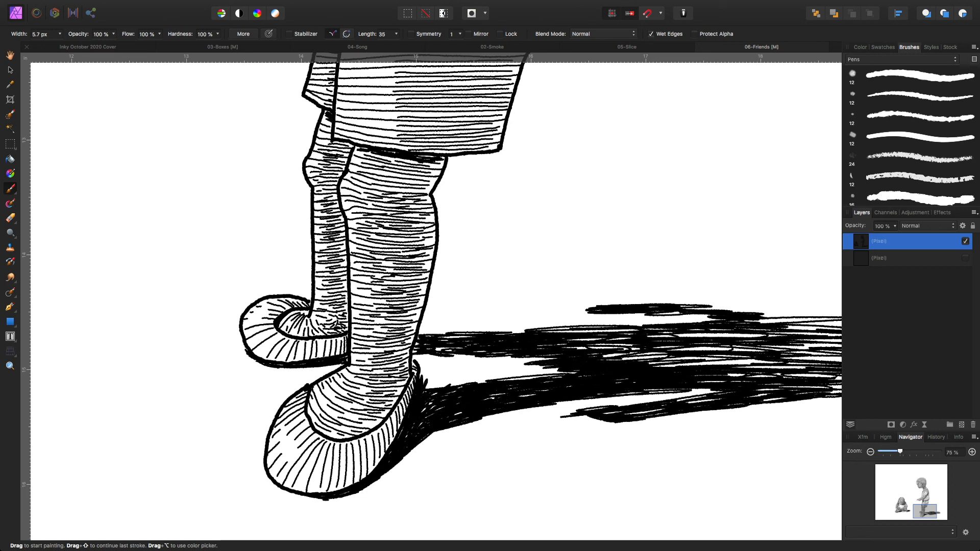
# Fill the remaining gaps in the far leg's shadow and the adjoining part of the torso shadow
pyautogui.moveTo(470, 336)
pyautogui.mouseDown()
pyautogui.moveTo(438, 338)
pyautogui.moveTo(436, 351)
pyautogui.mouseUp()
pyautogui.moveTo(538, 345); pyautogui.dragTo(566, 345)
pyautogui.moveTo(564, 340)
pyautogui.mouseDown()
pyautogui.moveTo(630, 331)
pyautogui.moveTo(587, 332)
pyautogui.mouseUp()
pyautogui.moveTo(567, 344)
pyautogui.mouseDown()
pyautogui.moveTo(625, 349)
pyautogui.moveTo(616, 348)
pyautogui.mouseUp()
pyautogui.moveTo(539, 356); pyautogui.dragTo(562, 356)
pyautogui.moveTo(529, 360)
pyautogui.mouseDown()
pyautogui.moveTo(552, 356)
pyautogui.moveTo(576, 371)
pyautogui.moveTo(559, 369)
pyautogui.mouseUp()
pyautogui.moveTo(548, 373); pyautogui.dragTo(562, 369)
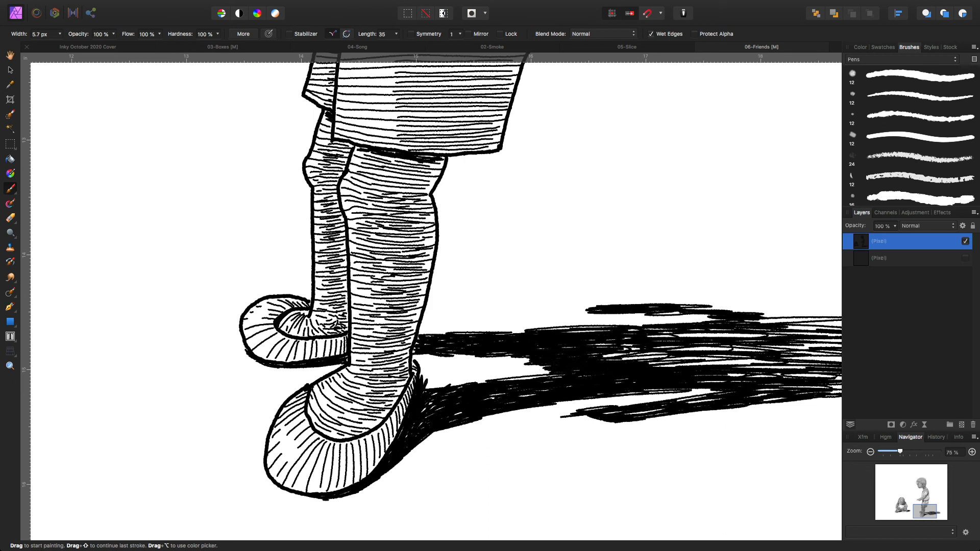
pyautogui.moveTo(648, 366); pyautogui.dragTo(667, 365)
pyautogui.moveTo(603, 356); pyautogui.dragTo(667, 357)
pyautogui.moveTo(617, 359); pyautogui.dragTo(667, 358)
# Fill in the lower arm projection and the rest of the shadow through its rounded head with dense strokes
pyautogui.moveTo(649, 363)
pyautogui.mouseDown()
pyautogui.moveTo(681, 363)
pyautogui.moveTo(467, 361)
pyautogui.mouseUp()
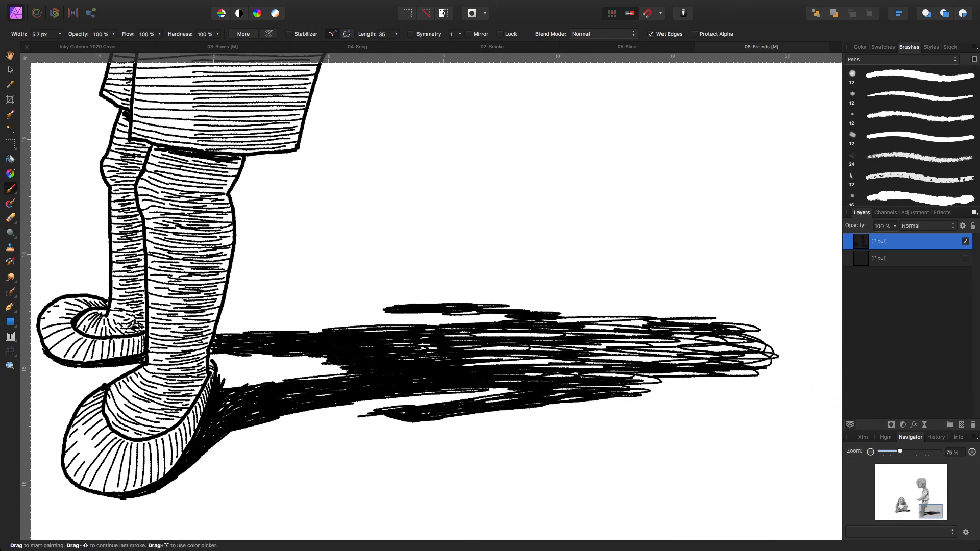
pyautogui.moveTo(487, 404); pyautogui.dragTo(645, 382)
pyautogui.moveTo(628, 382); pyautogui.dragTo(650, 381)
pyautogui.moveTo(646, 383); pyautogui.dragTo(655, 378)
pyautogui.moveTo(545, 377)
pyautogui.mouseDown()
pyautogui.moveTo(586, 367)
pyautogui.moveTo(424, 345)
pyautogui.mouseUp()
pyautogui.moveTo(549, 334)
pyautogui.mouseDown()
pyautogui.moveTo(446, 335)
pyautogui.moveTo(560, 337)
pyautogui.moveTo(564, 351)
pyautogui.moveTo(528, 367)
pyautogui.moveTo(674, 357)
pyautogui.moveTo(566, 335)
pyautogui.moveTo(587, 323)
pyautogui.moveTo(571, 318)
pyautogui.moveTo(483, 306)
pyautogui.moveTo(460, 314)
pyautogui.moveTo(542, 304)
pyautogui.moveTo(649, 323)
pyautogui.moveTo(562, 347)
pyautogui.moveTo(638, 347)
pyautogui.moveTo(575, 348)
pyautogui.moveTo(628, 376)
pyautogui.moveTo(733, 373)
pyautogui.moveTo(684, 363)
pyautogui.moveTo(730, 346)
pyautogui.moveTo(633, 329)
pyautogui.moveTo(760, 347)
pyautogui.moveTo(745, 364)
pyautogui.moveTo(598, 345)
pyautogui.moveTo(638, 334)
pyautogui.moveTo(735, 351)
pyautogui.moveTo(756, 329)
pyautogui.moveTo(768, 362)
pyautogui.moveTo(745, 373)
pyautogui.moveTo(771, 360)
pyautogui.moveTo(715, 323)
pyautogui.moveTo(623, 319)
pyautogui.moveTo(756, 329)
pyautogui.moveTo(771, 347)
pyautogui.moveTo(763, 333)
pyautogui.moveTo(768, 342)
pyautogui.moveTo(714, 378)
pyautogui.mouseUp()
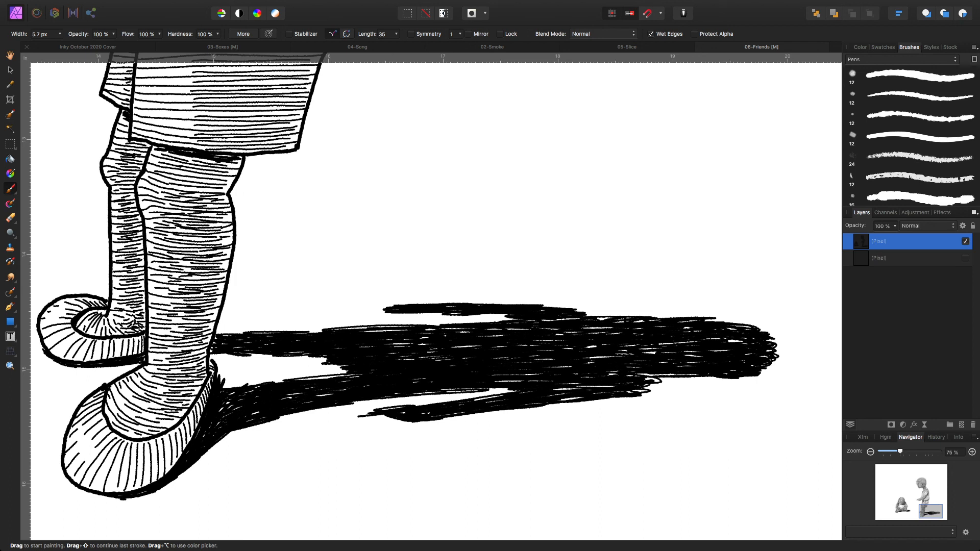
pyautogui.moveTo(552, 395); pyautogui.dragTo(579, 398)
pyautogui.moveTo(583, 332); pyautogui.dragTo(555, 334)
pyautogui.moveTo(609, 327)
pyautogui.mouseDown()
pyautogui.moveTo(584, 328)
pyautogui.moveTo(597, 318)
pyautogui.mouseUp()
pyautogui.moveTo(524, 381); pyautogui.dragTo(503, 382)
pyautogui.moveTo(334, 395)
pyautogui.mouseDown()
pyautogui.moveTo(315, 395)
pyautogui.moveTo(301, 379)
pyautogui.mouseUp()
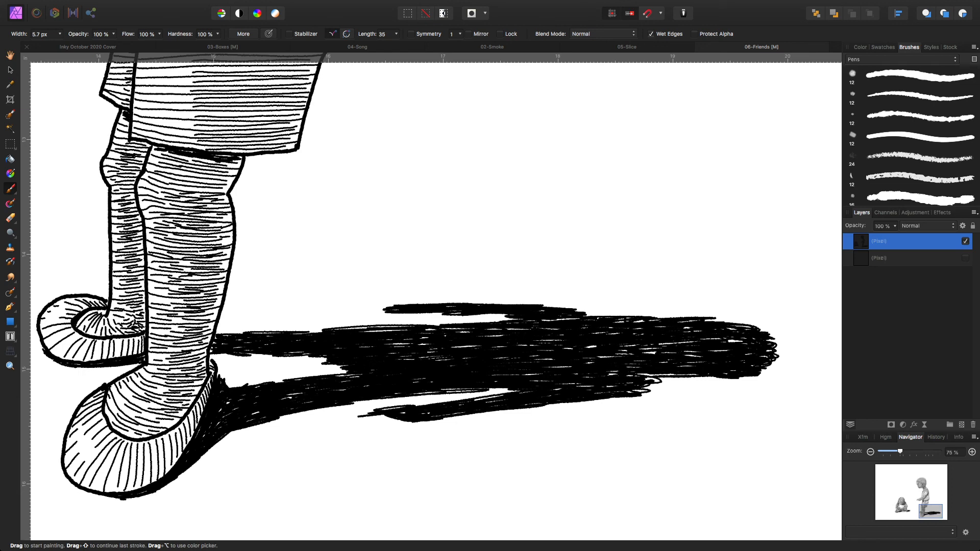
# Review the whole illustration and inspect the crouching girl's hatching and shadow up close
pyautogui.press('super+minus')
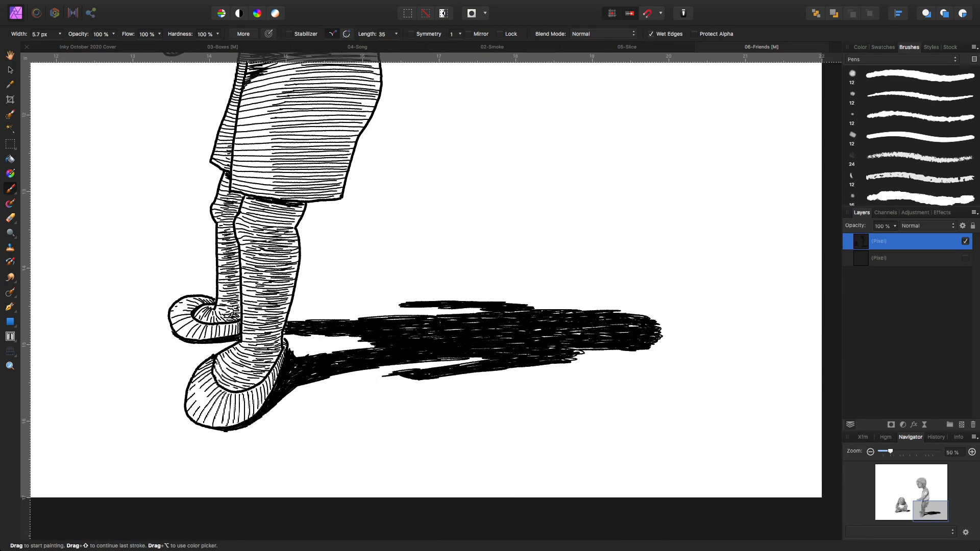
pyautogui.press('super+minus')
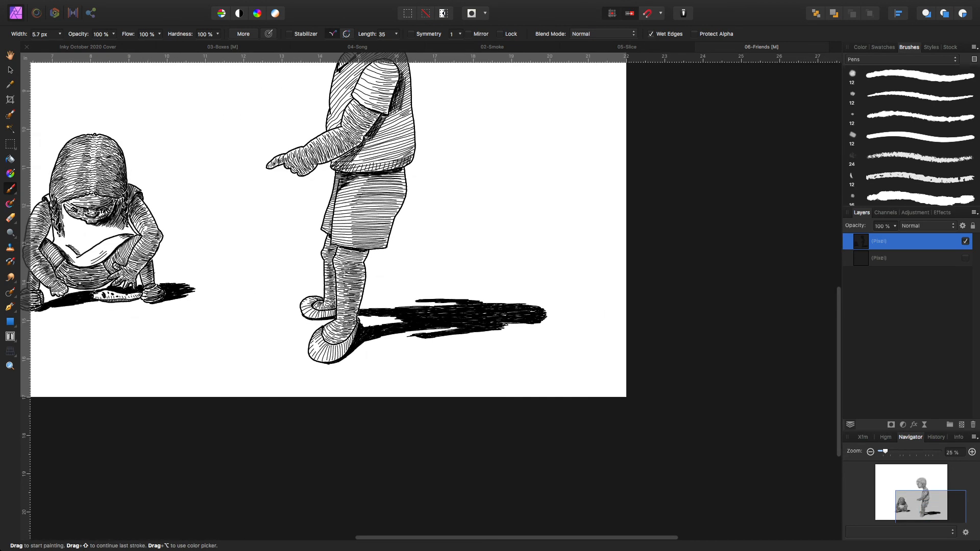
pyautogui.press('super+minus')
pyautogui.press('space')
pyautogui.moveTo(388, 246)
pyautogui.mouseDown()
pyautogui.moveTo(425, 337)
pyautogui.moveTo(484, 378)
pyautogui.moveTo(564, 408)
pyautogui.mouseUp()
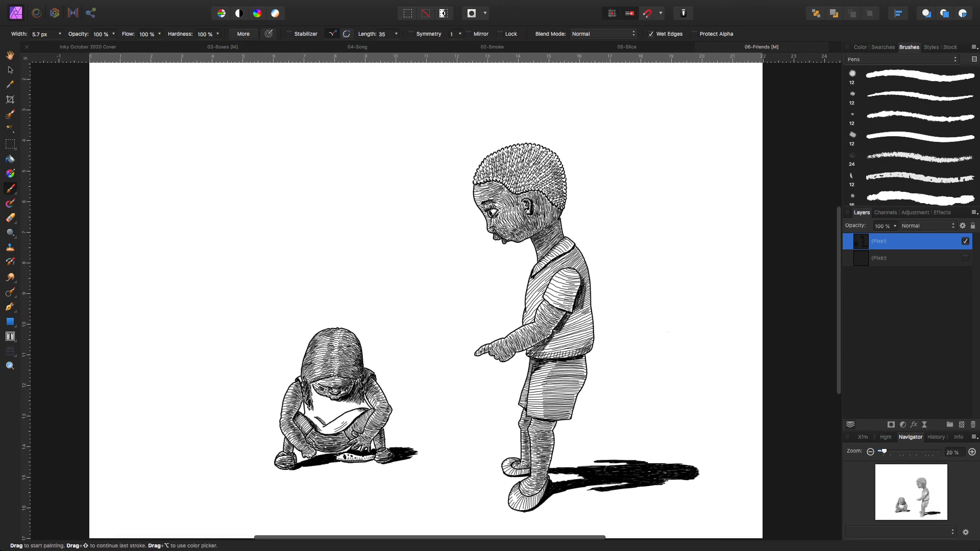
pyautogui.press('super+minus')
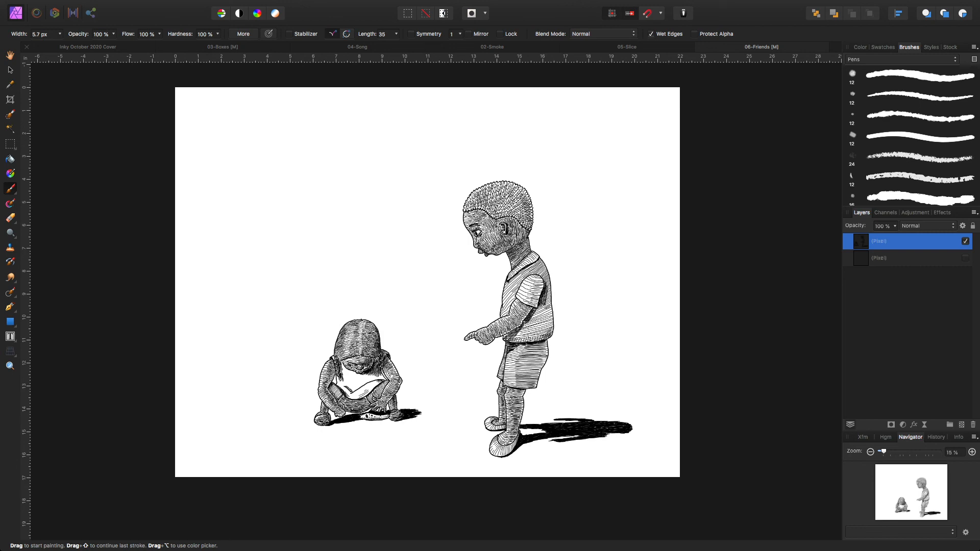
pyautogui.press('super+equal')
pyautogui.press('super+equal')
pyautogui.press('super+equal')
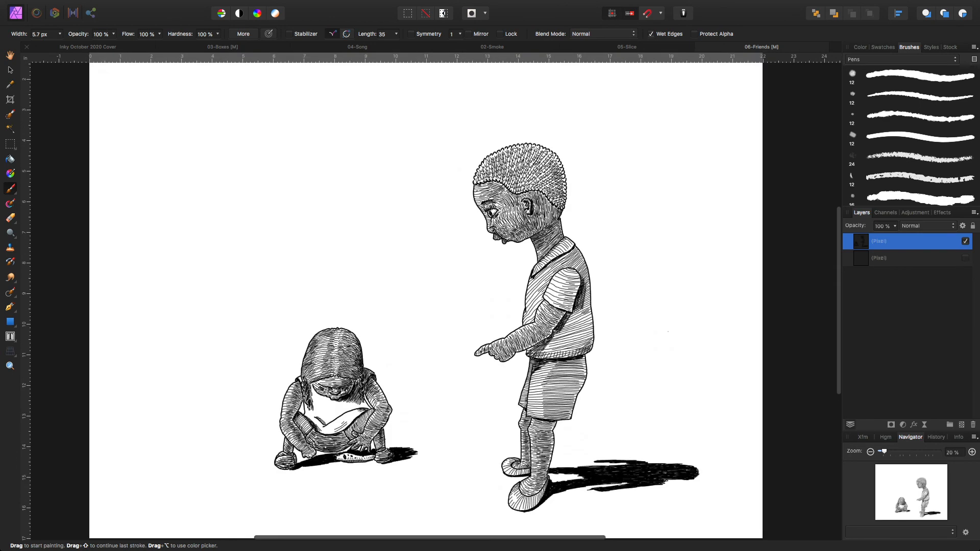
pyautogui.scroll(-10, 434, 301)
pyautogui.hscroll(-6, 434, 301)
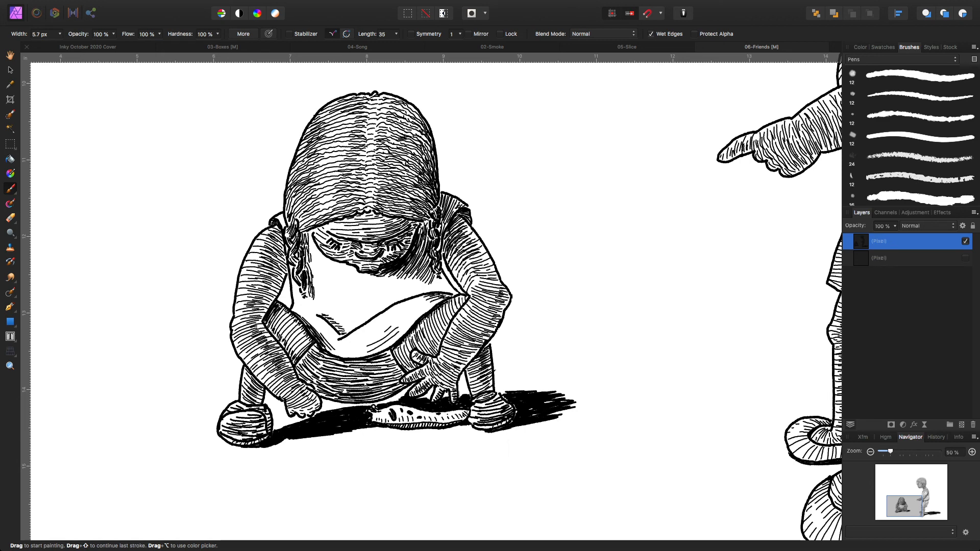
pyautogui.press('super+minus')
pyautogui.press('super+minus')
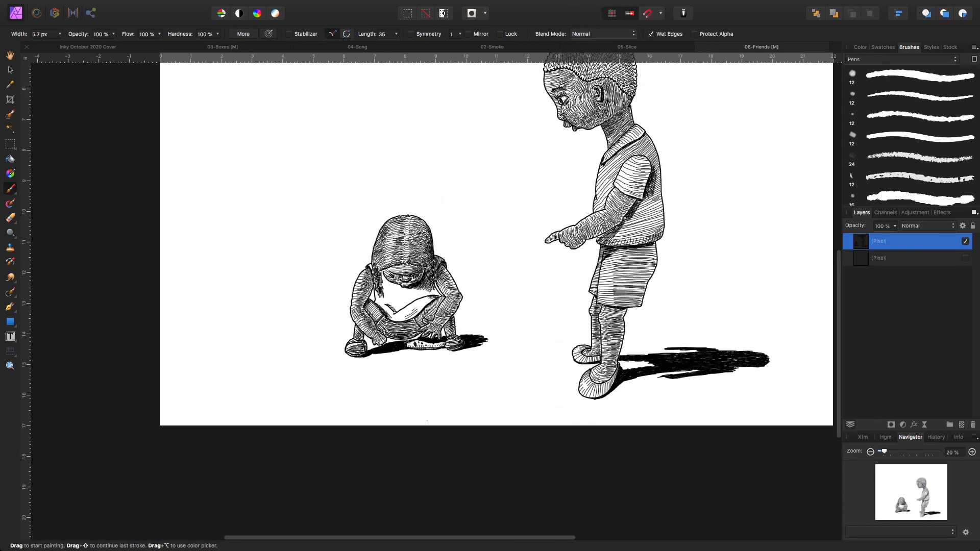
pyautogui.moveTo(460, 245)
pyautogui.mouseDown()
pyautogui.moveTo(385, 359)
pyautogui.moveTo(428, 324)
pyautogui.moveTo(455, 388)
pyautogui.moveTo(458, 333)
pyautogui.moveTo(458, 355)
pyautogui.moveTo(414, 326)
pyautogui.moveTo(323, 322)
pyautogui.mouseUp()
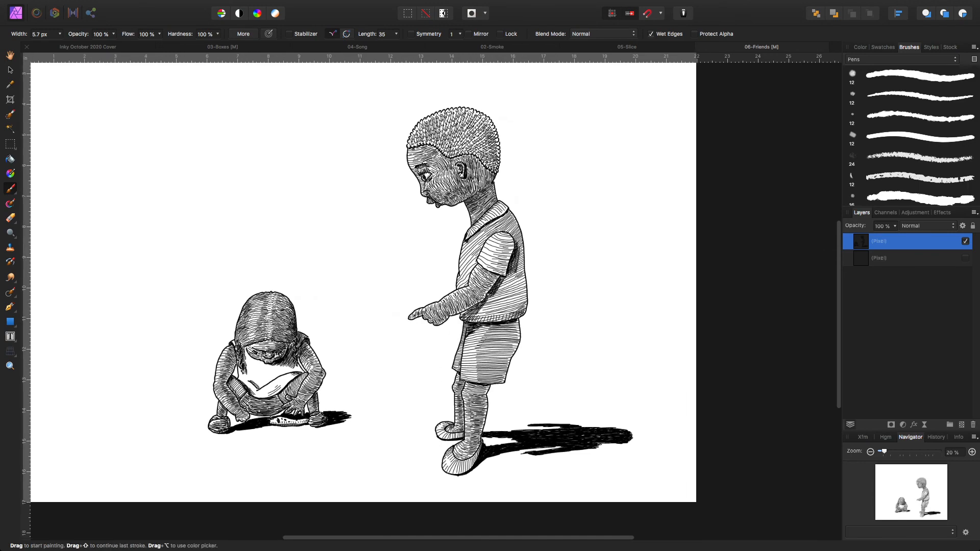
# Handwrite the signature "2020 Helianthropy" in small letters along the upper edge of the boy's far-leg shadow, beside the near leg
pyautogui.press('super+plus')
pyautogui.press('super+plus')
pyautogui.press('super+plus')
pyautogui.moveTo(561, 470); pyautogui.dragTo(308, 82)
pyautogui.moveTo(436, 326); pyautogui.dragTo(398, 203)
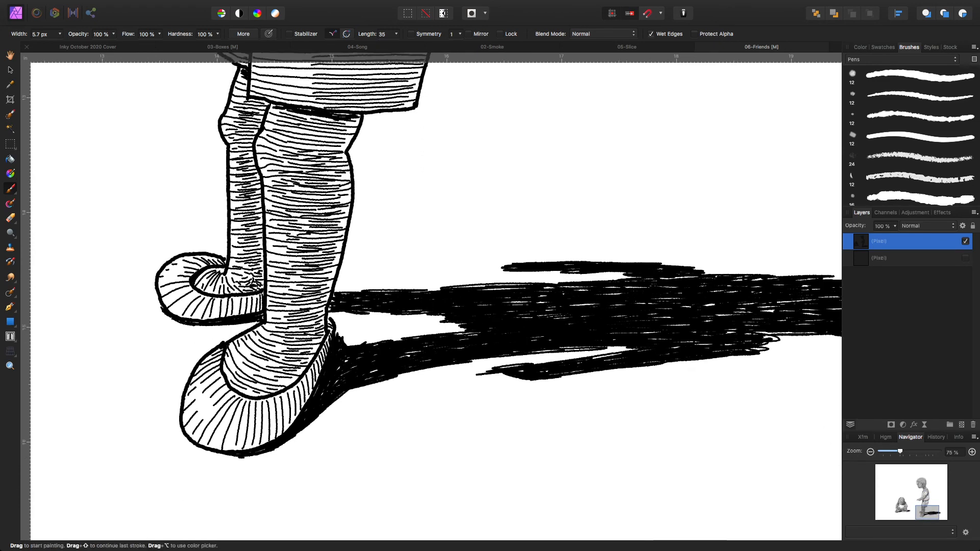
pyautogui.moveTo(511, 296); pyautogui.dragTo(430, 338)
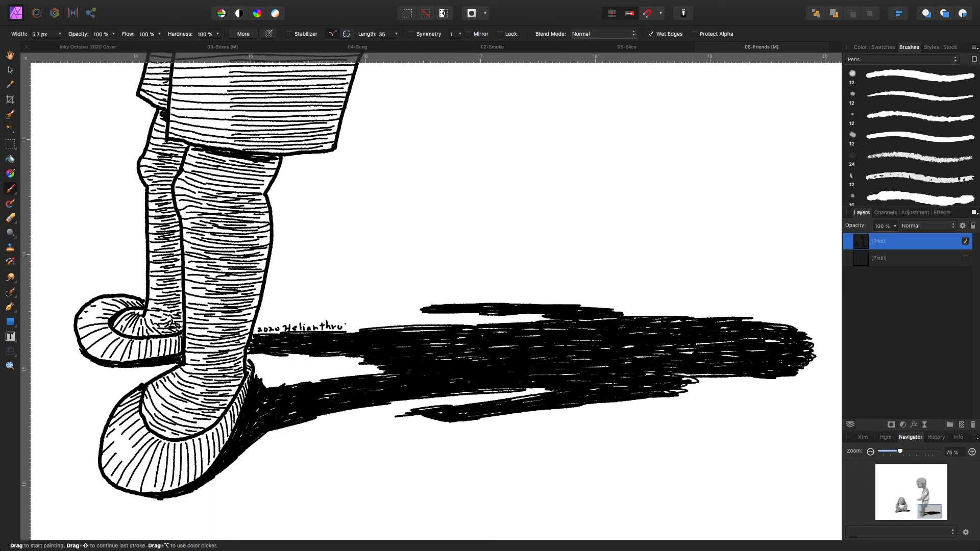
pyautogui.moveTo(346, 324); pyautogui.dragTo(357, 333)
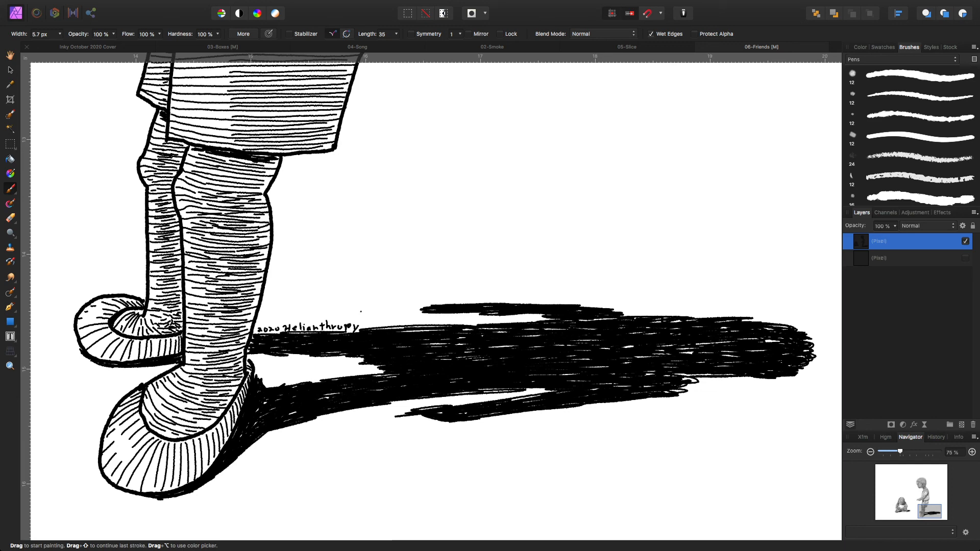
# Check the signed illustration as a whole and save the 06-Friends document
pyautogui.press('super+minus')
pyautogui.press('super+minus')
pyautogui.press('super+minus')
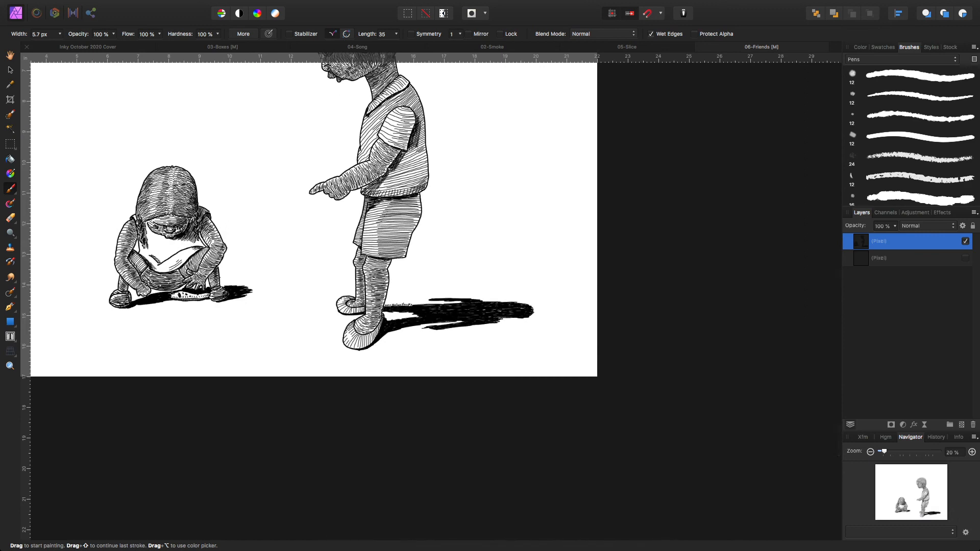
pyautogui.scroll(5, 431, 297)
pyautogui.hscroll(-4, 431, 296)
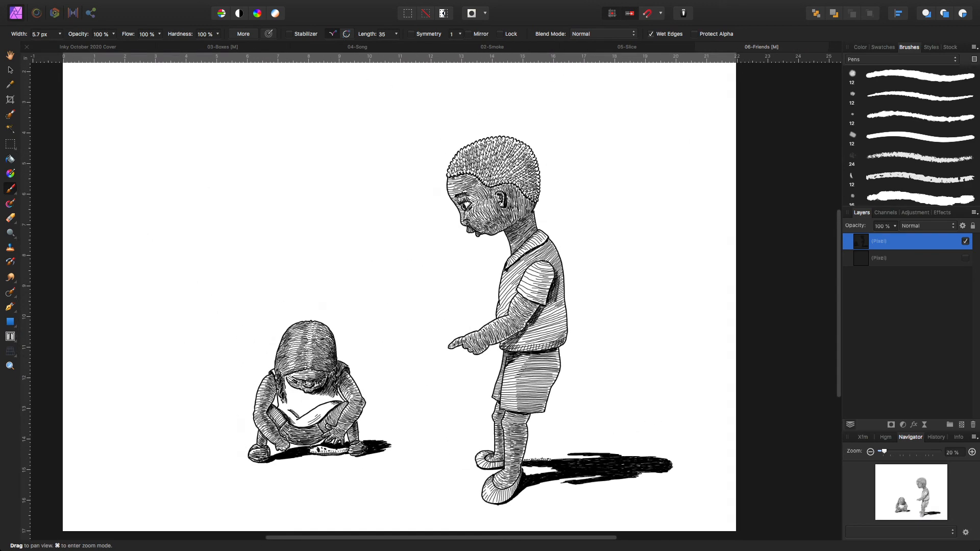
pyautogui.press('super+minus')
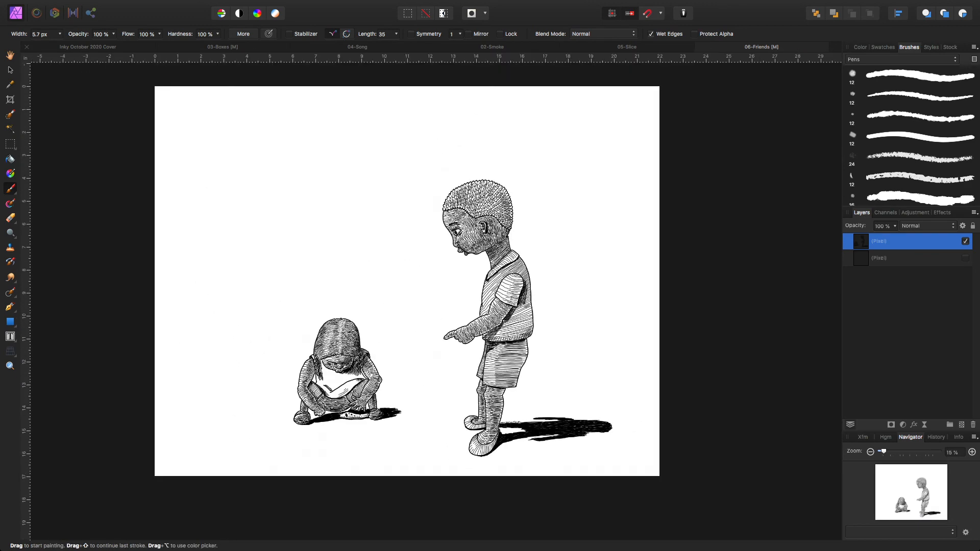
pyautogui.press('super+s')
pyautogui.scroll(10, 524, 330)
pyautogui.scroll(-5, 525, 330)
pyautogui.scroll(-3, 525, 330)
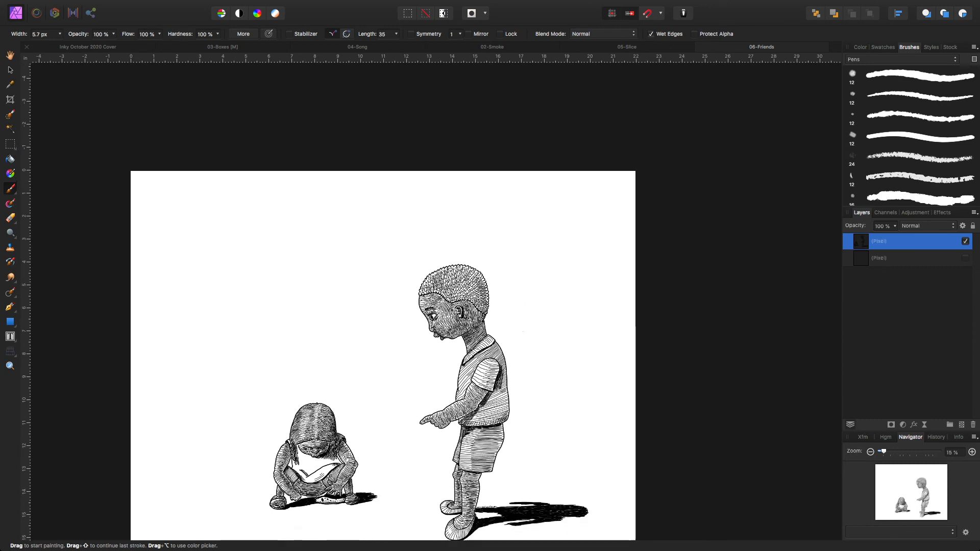
pyautogui.scroll(-2, 525, 329)
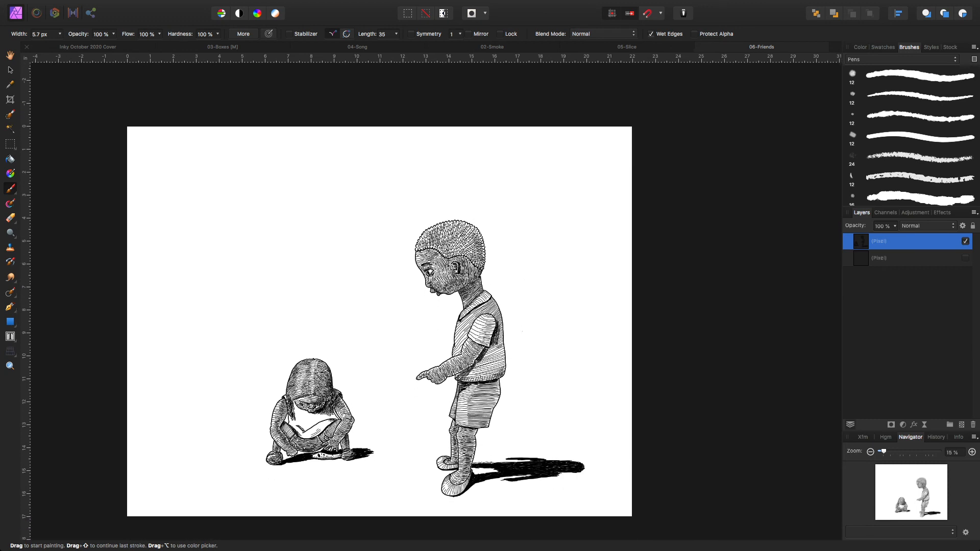